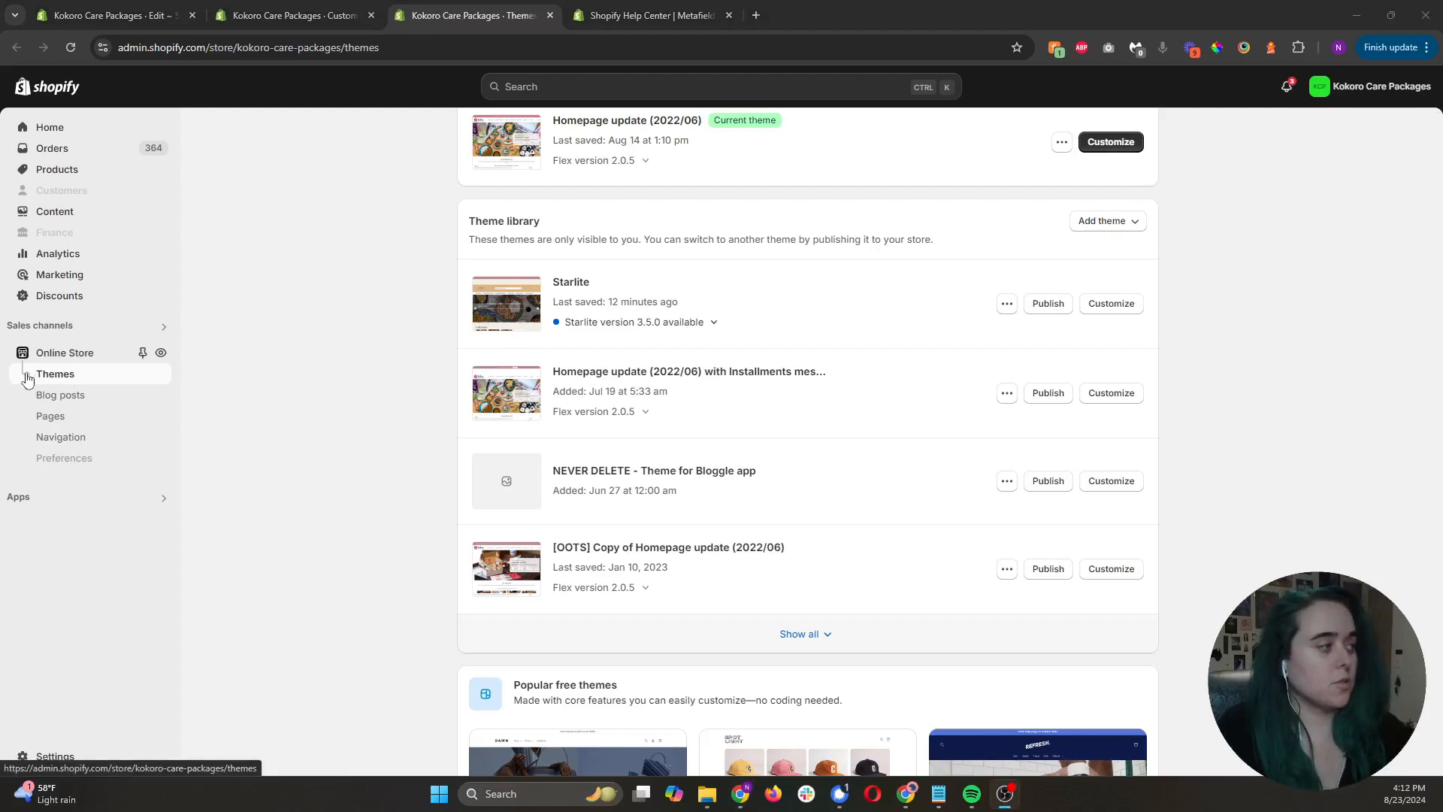
Start a new product metafield definition in the store's custom data settings and name it location.
left_click(71, 748)
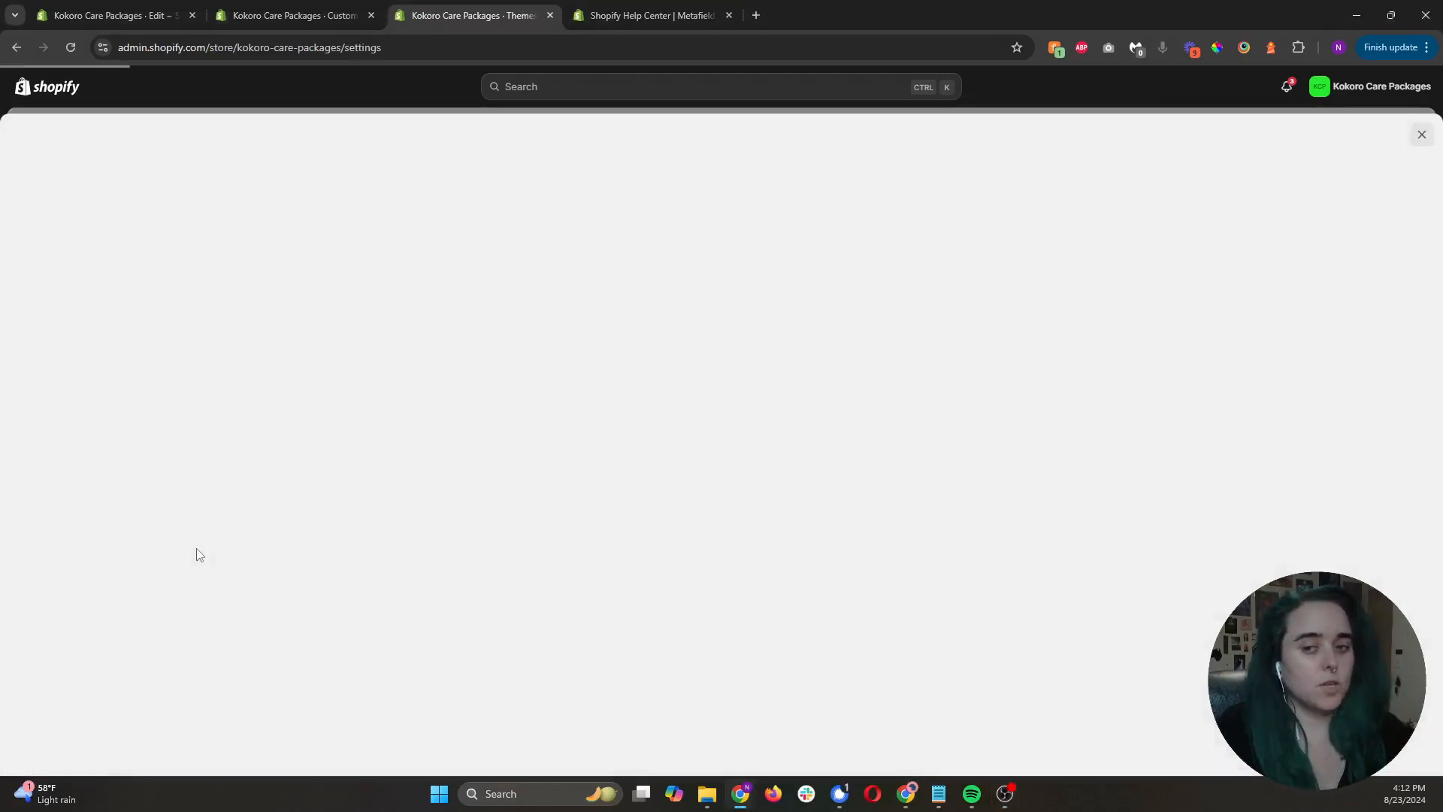
left_click(379, 569)
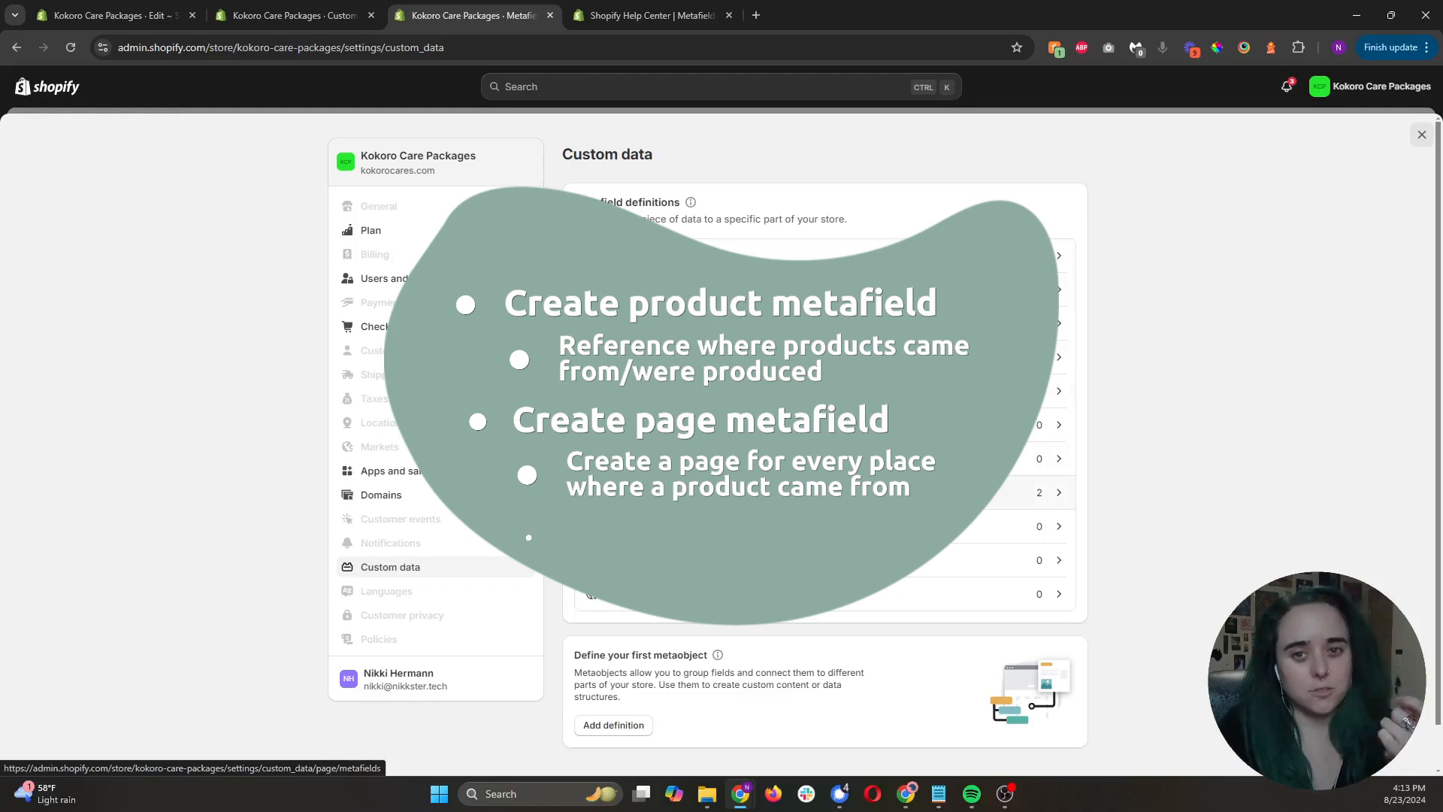
left_click(784, 256)
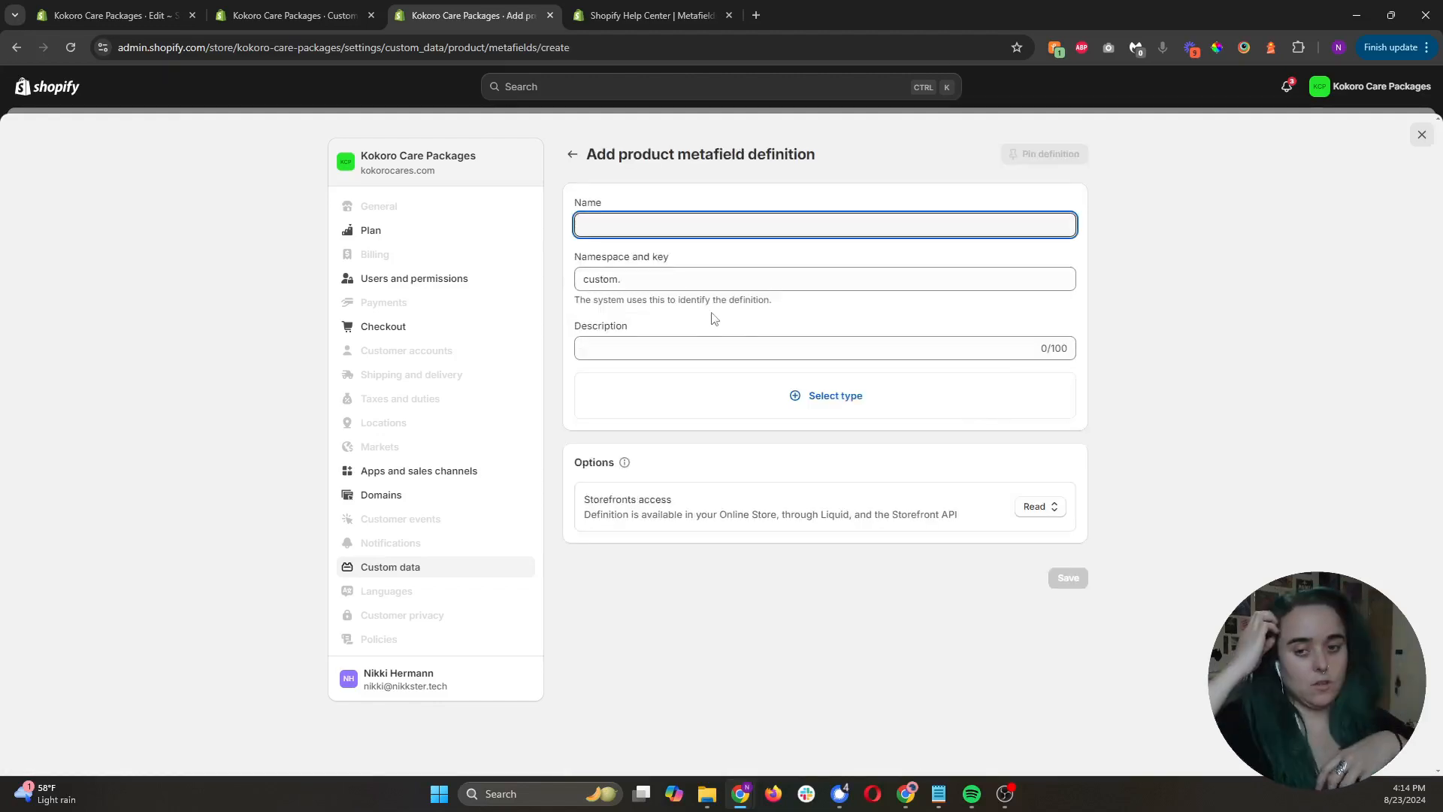
type("location")
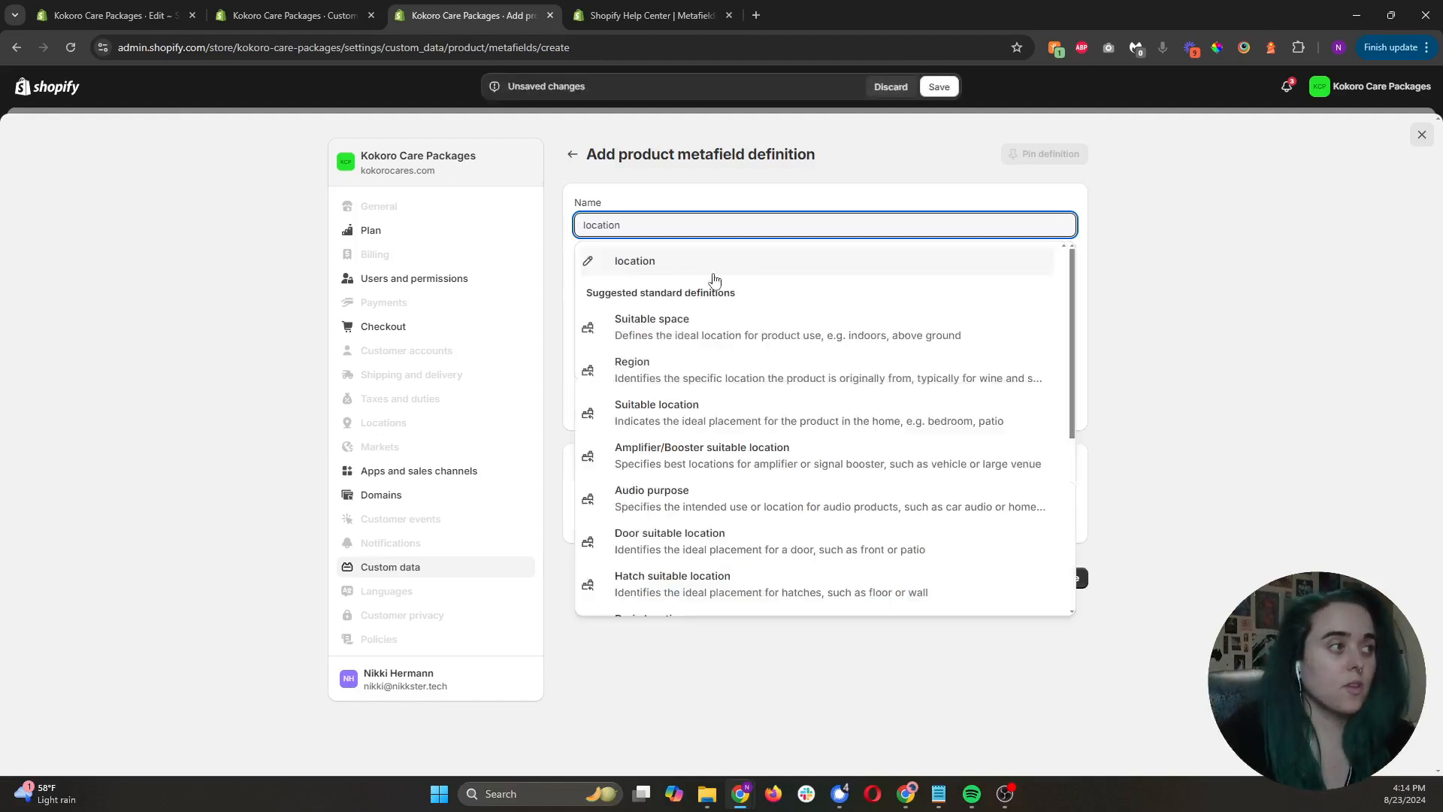
left_click(714, 264)
Enter "This is where the product comes from" as the location metafield's description.
left_click(722, 347)
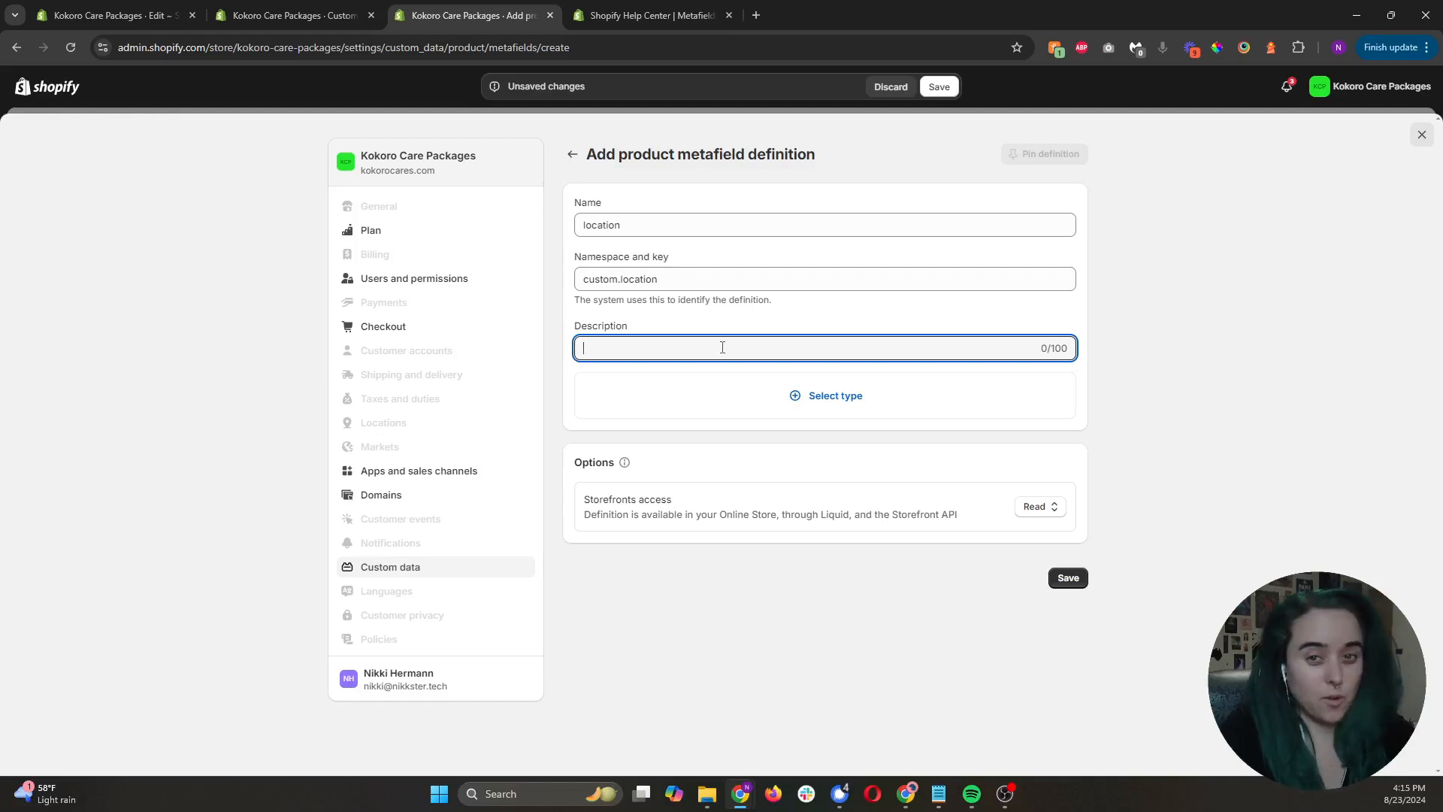
type("T")
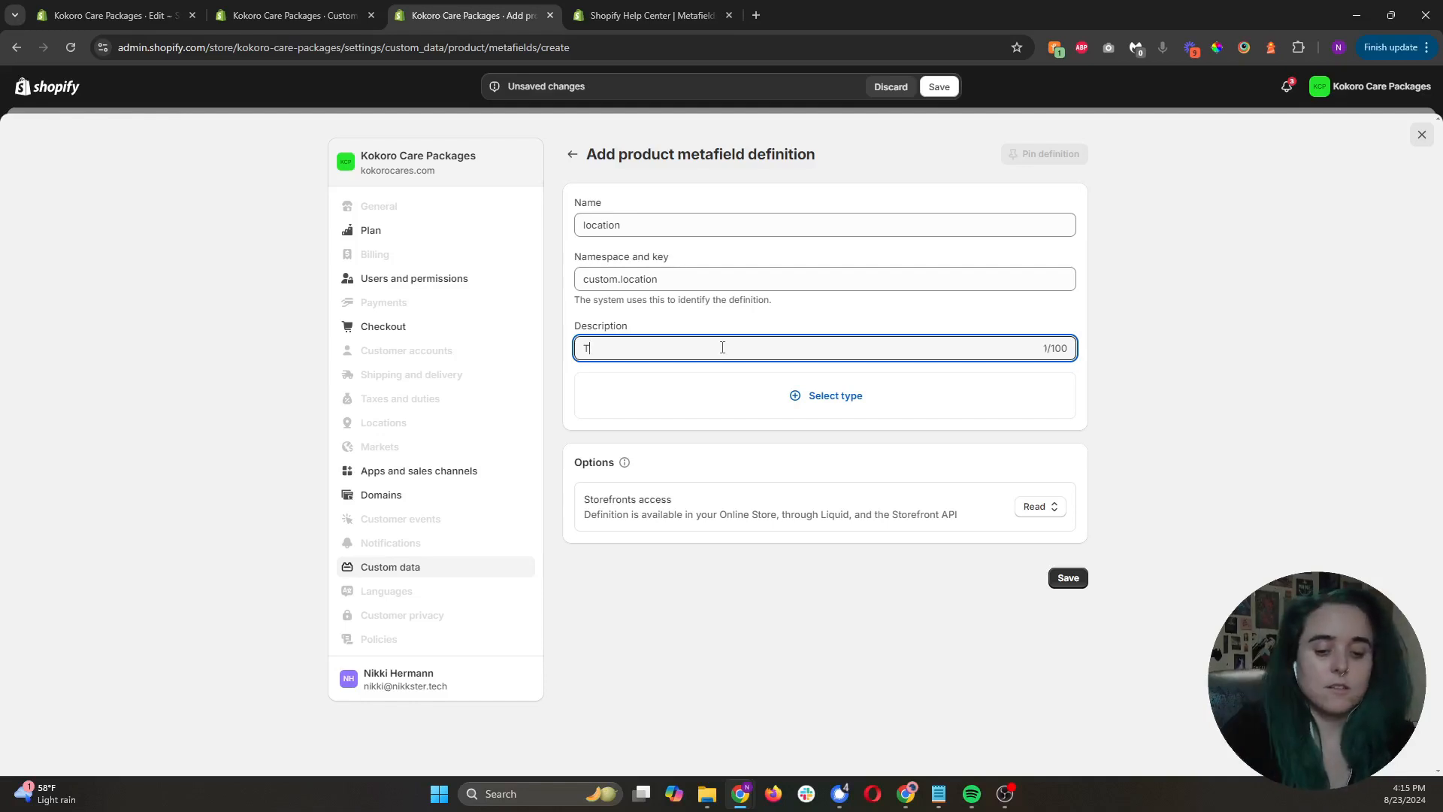
type("his is where th eproduct comes from")
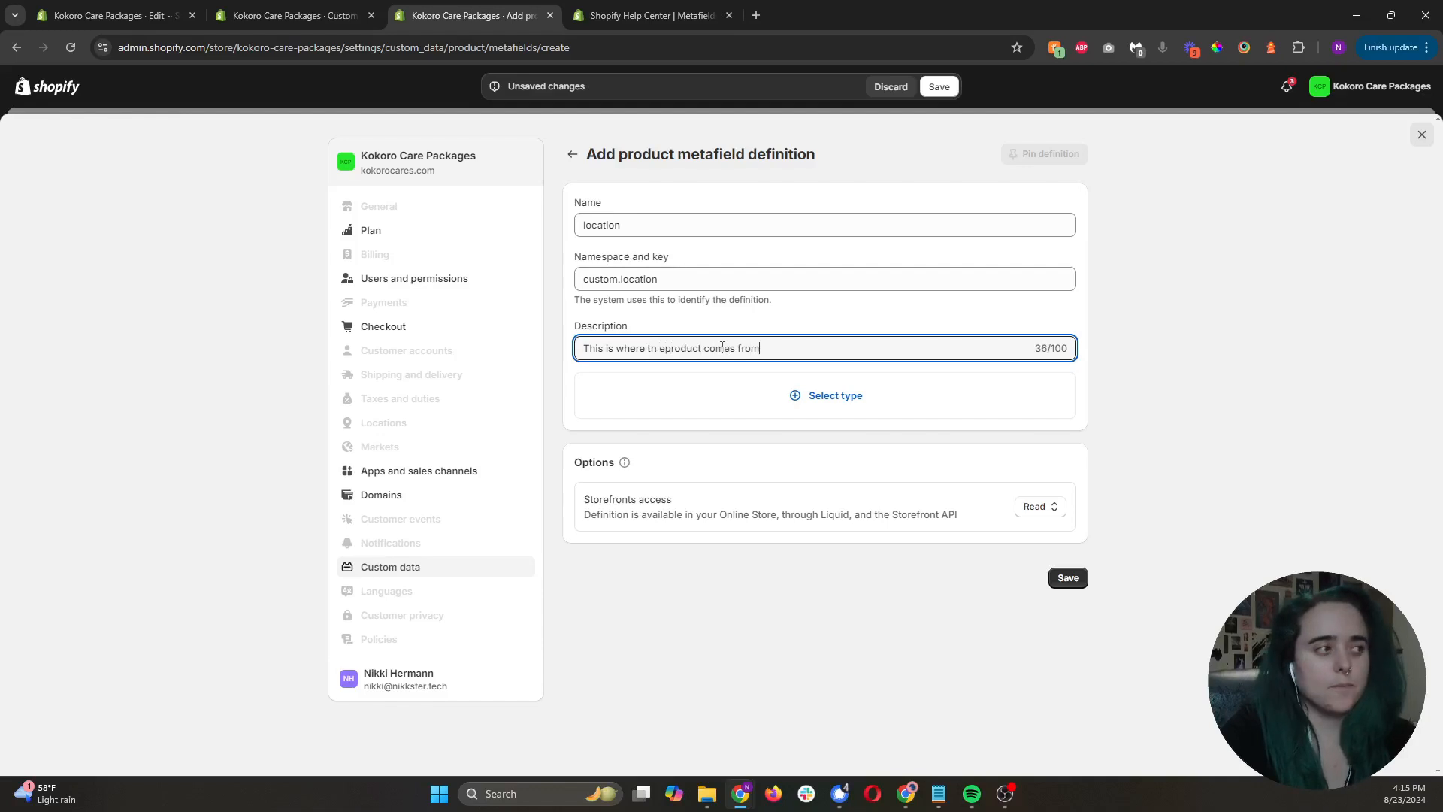
Set the location metafield's type to Single line text and save the definition.
left_click(873, 398)
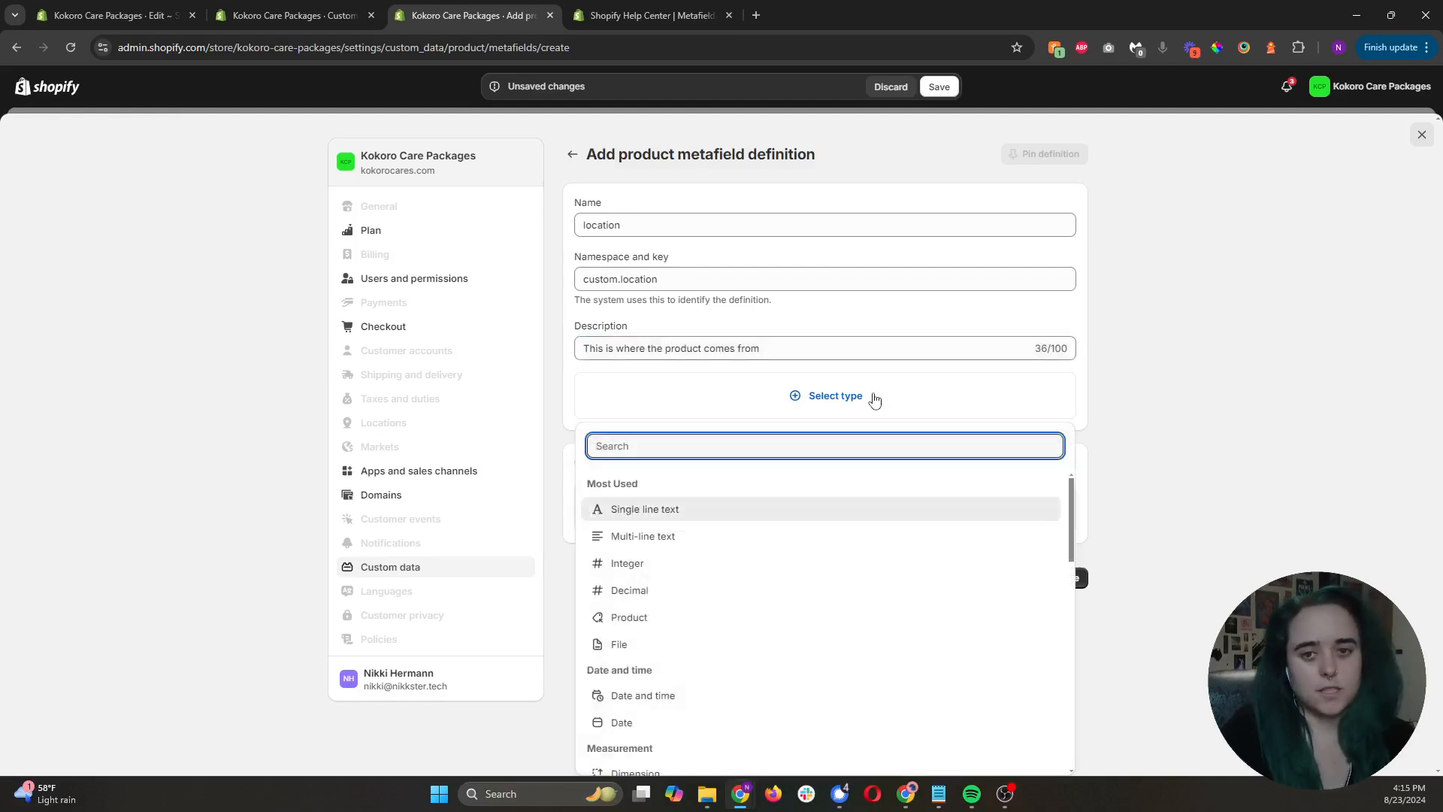
scroll(816, 530, "down", 1)
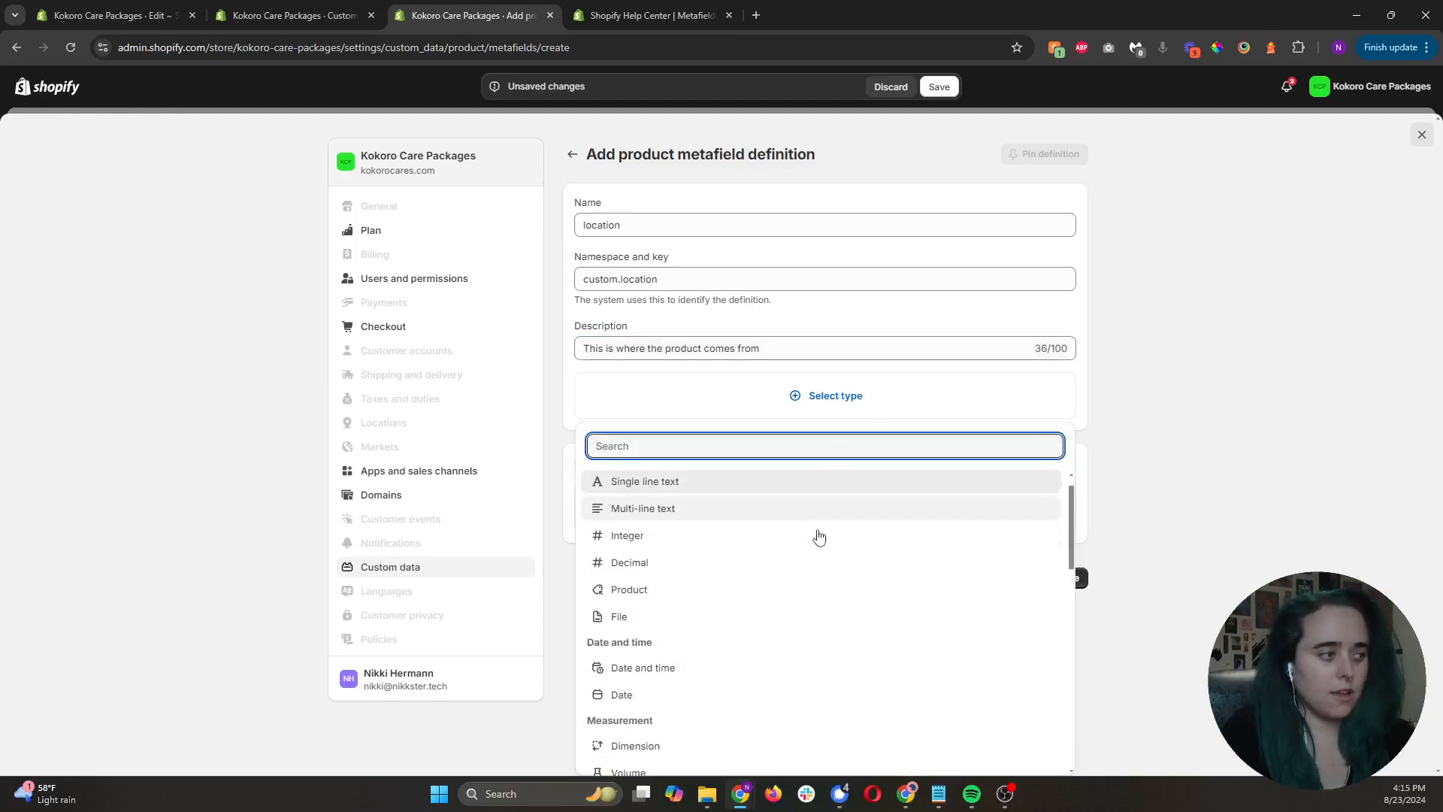
scroll(816, 530, "up", 1)
left_click(810, 517)
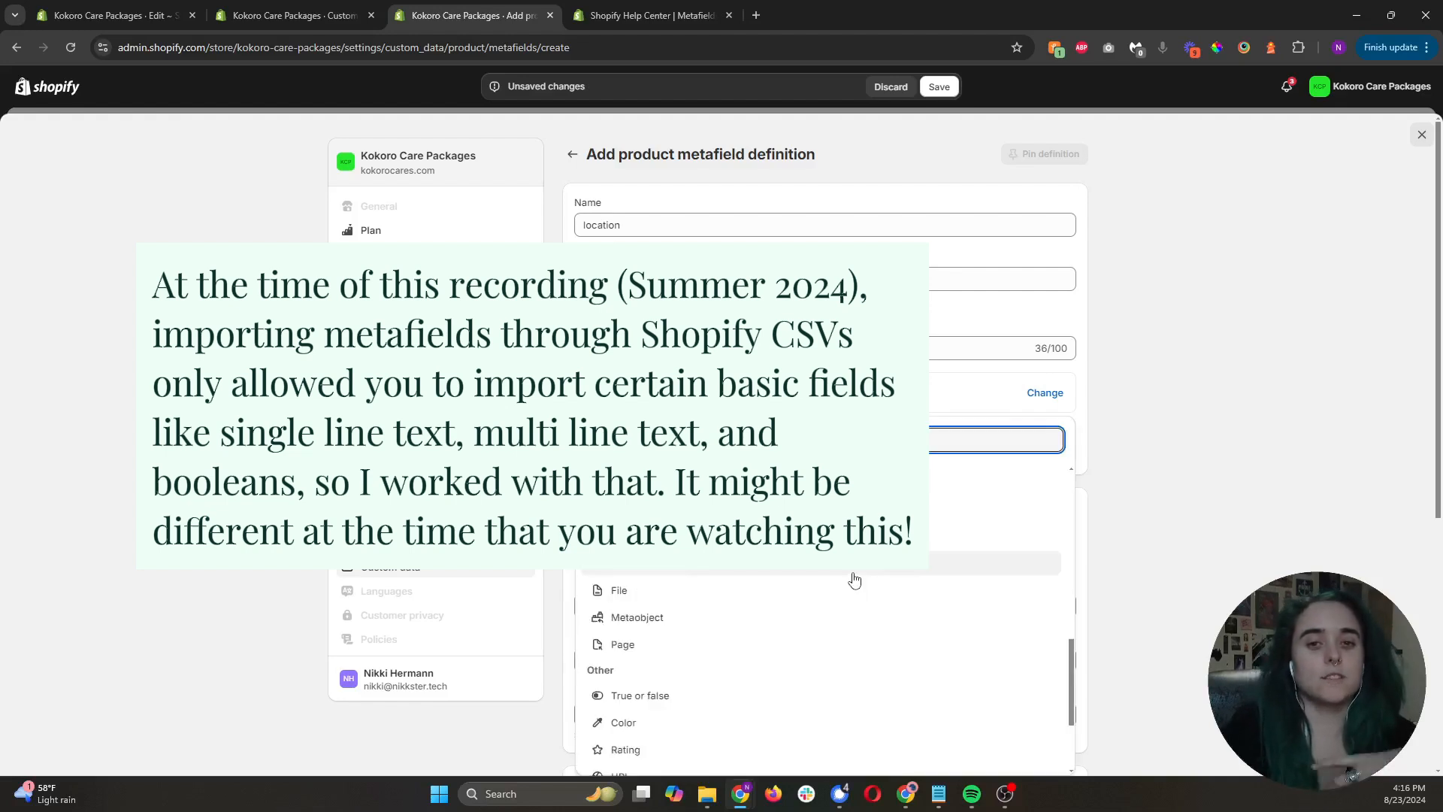
scroll(855, 579, "down", 1)
scroll(855, 578, "down", 1)
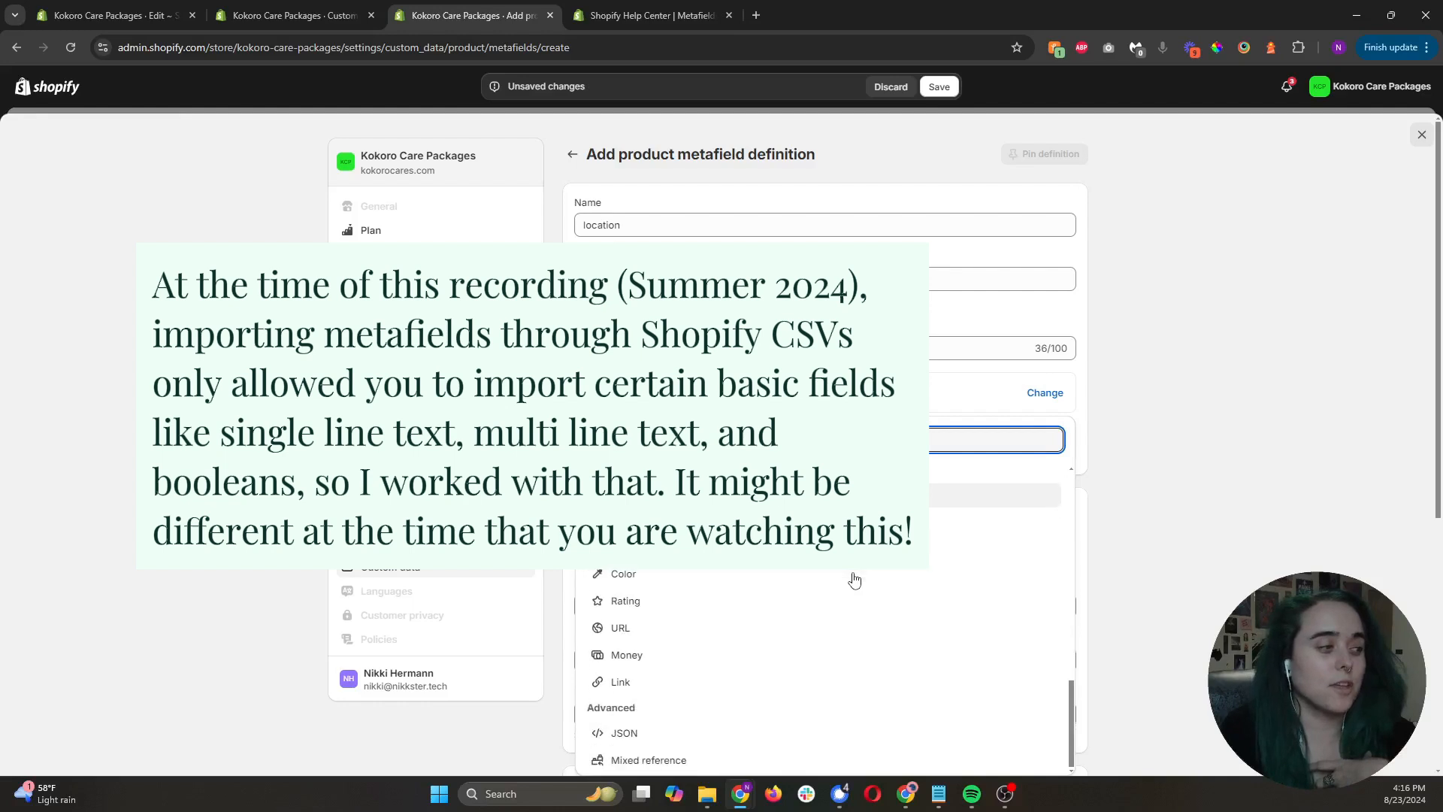
scroll(855, 579, "up", 1)
scroll(855, 581, "down", 1)
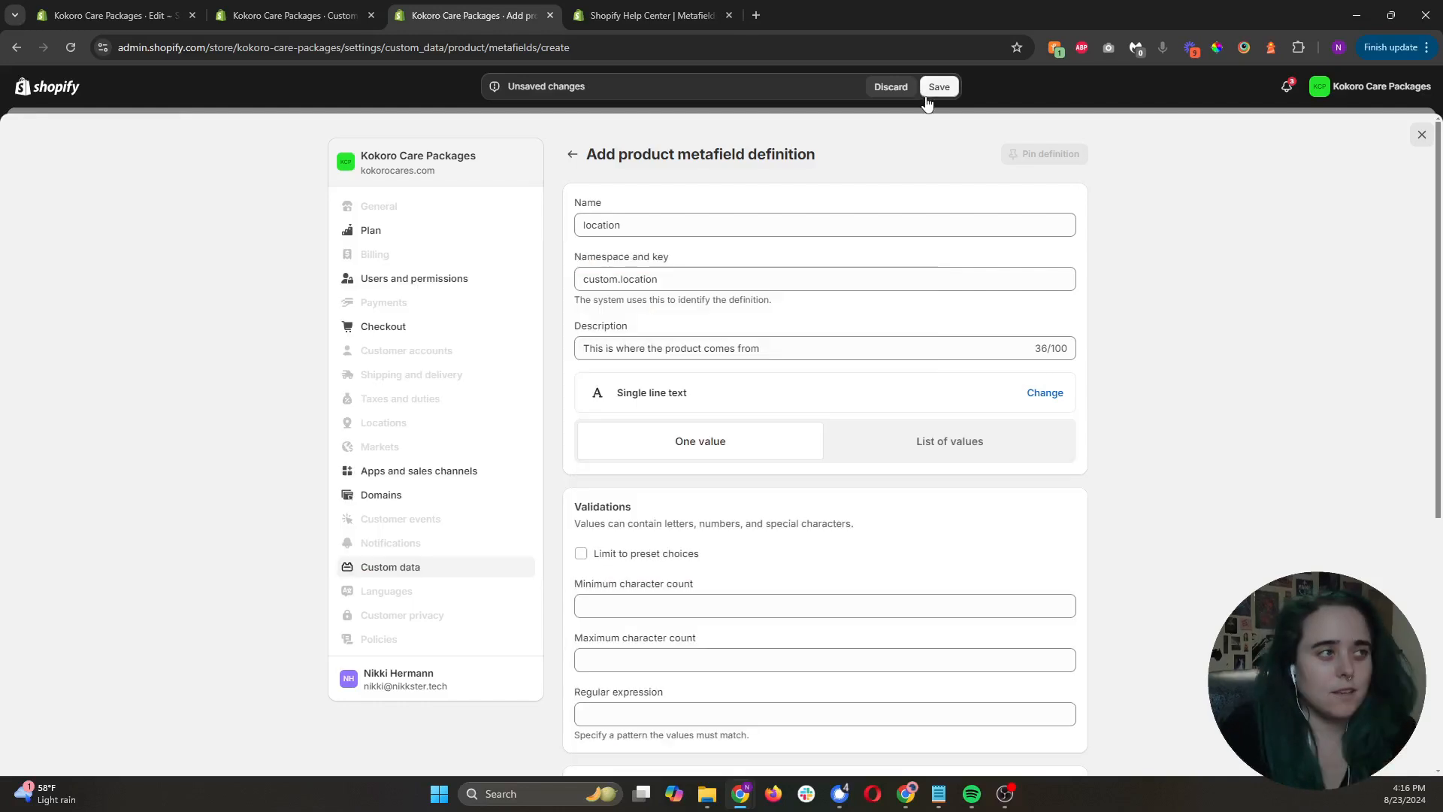
left_click(932, 89)
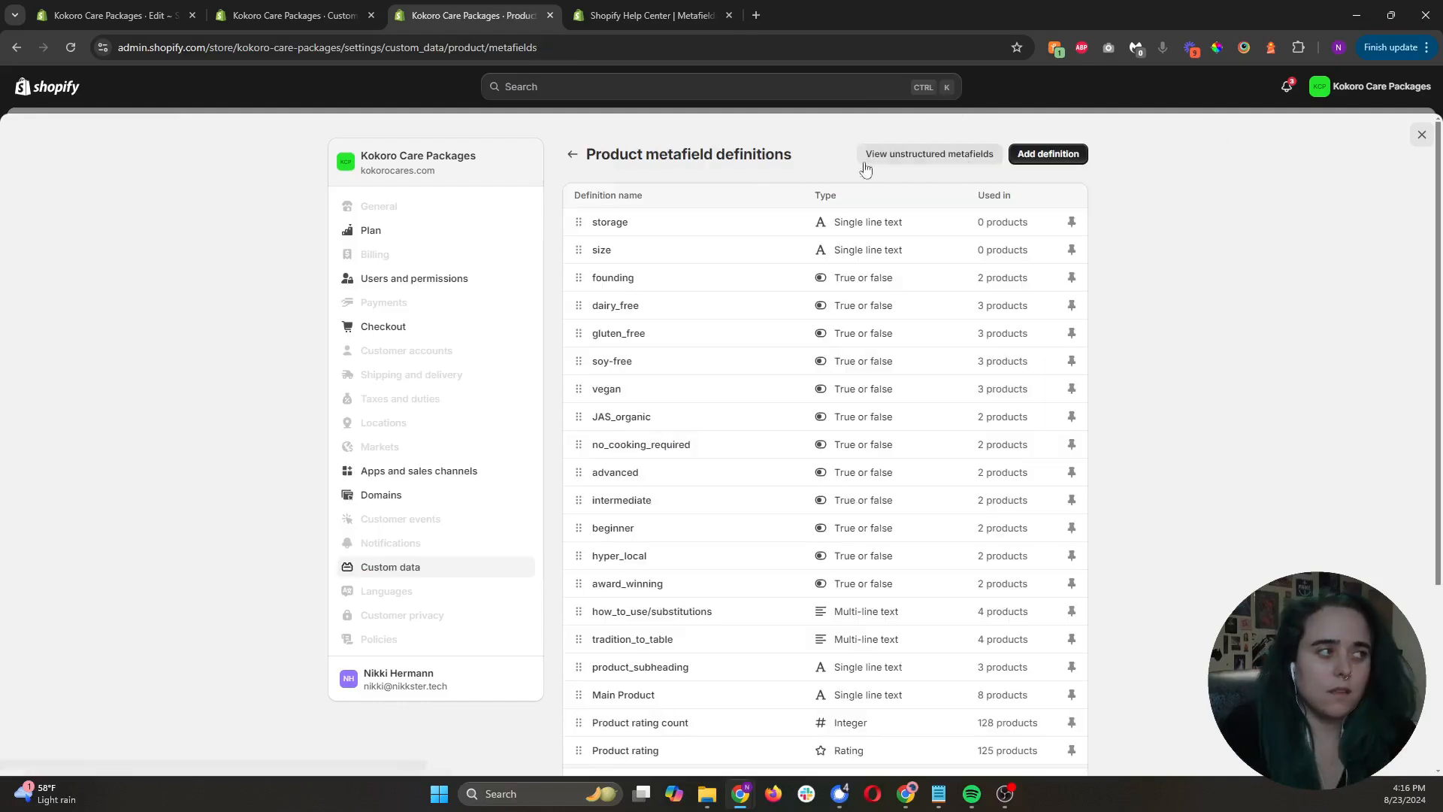
Review the page metafield definitions in the custom data settings and close the settings.
left_click(572, 155)
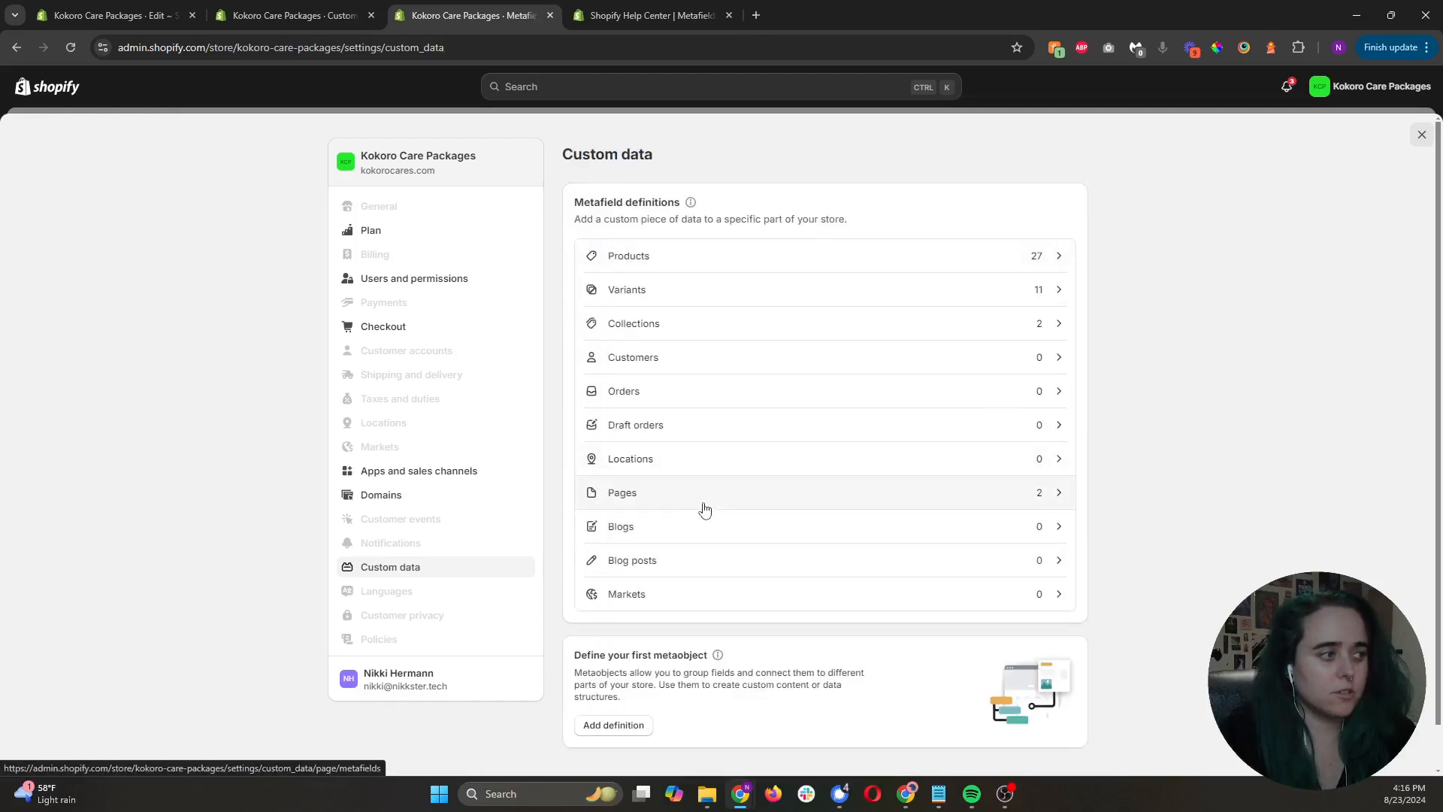
left_click(699, 504)
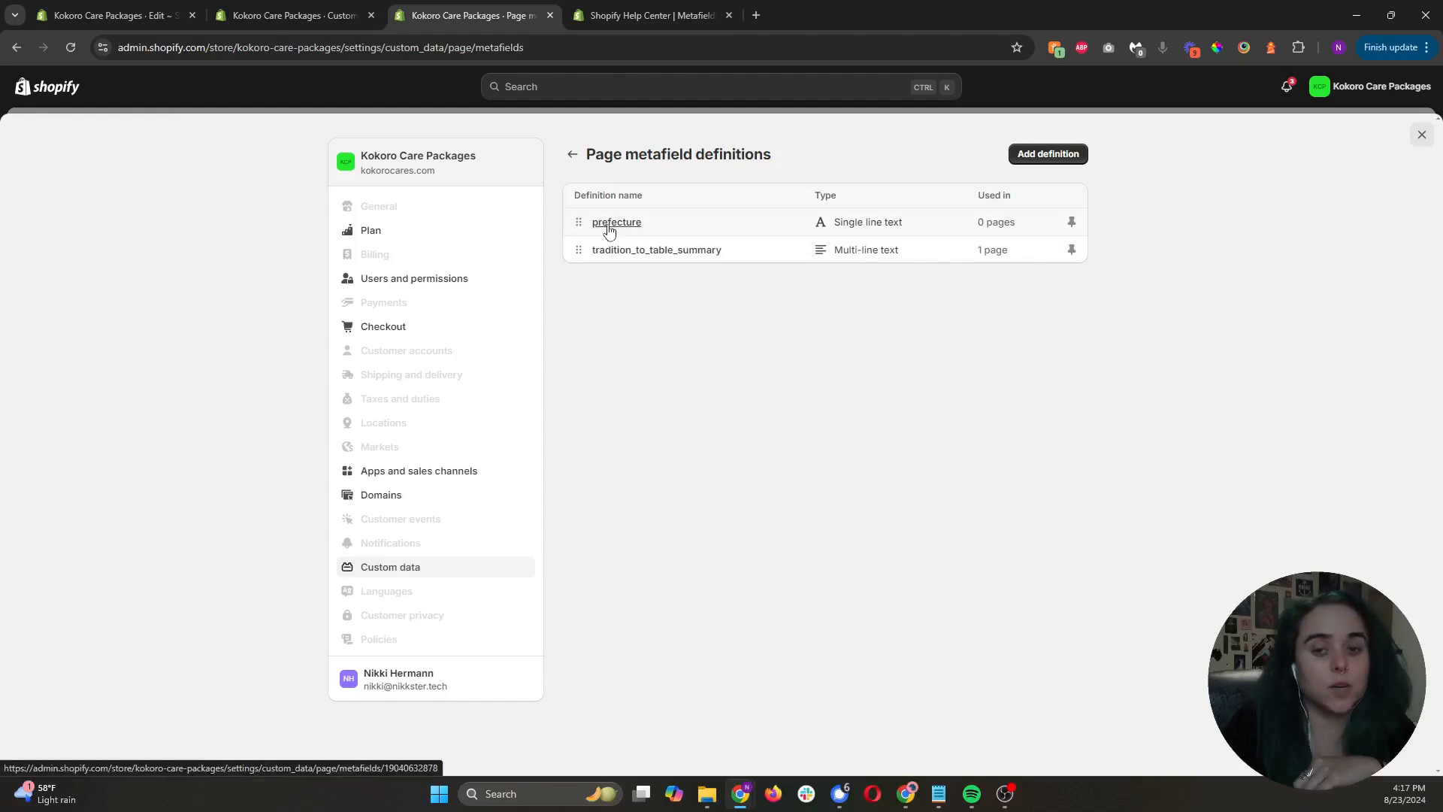
left_click(1421, 134)
Open all metafields of the Shokuno Kakehashi Company page and expand the tradition_to_table_summary text.
left_click(131, 421)
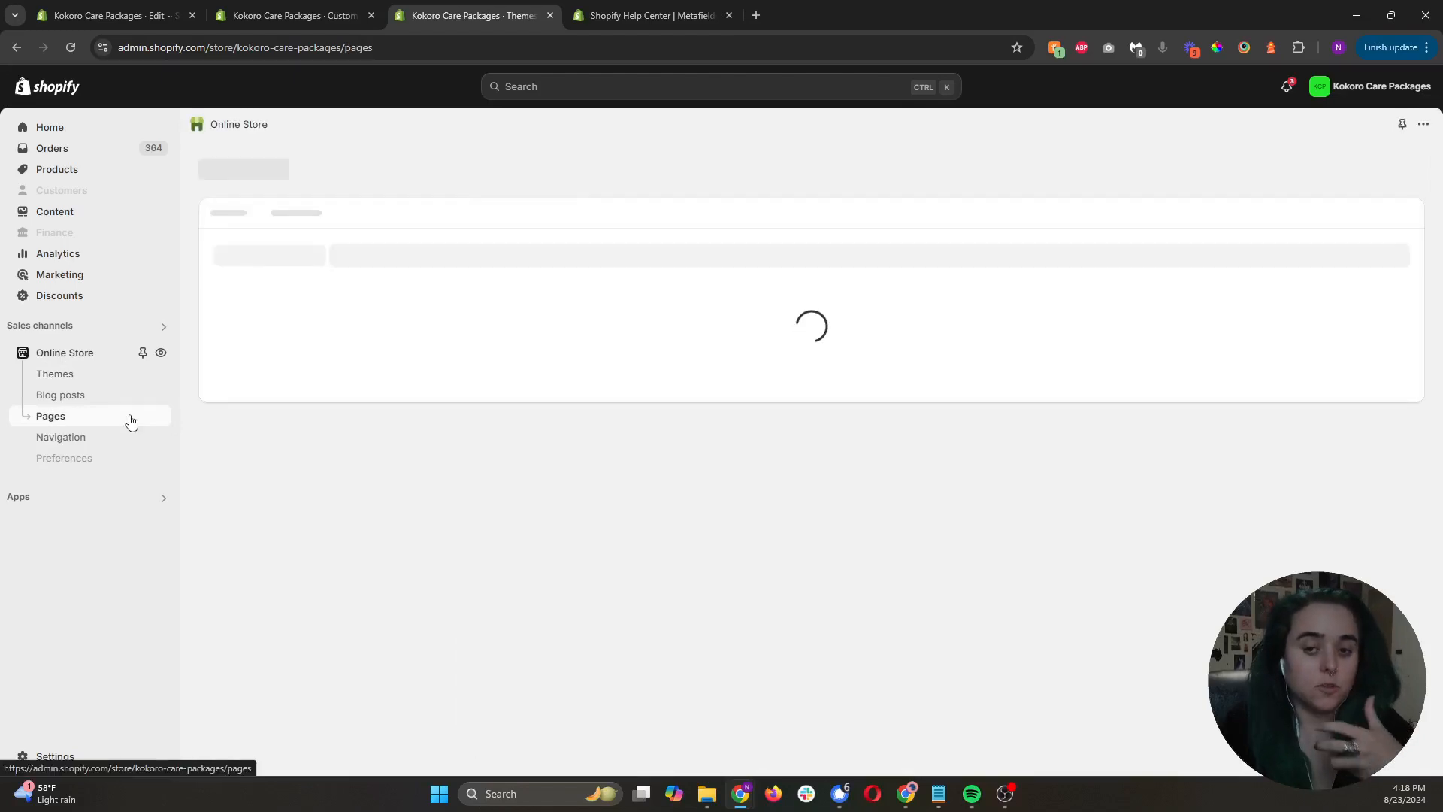
scroll(590, 478, "down", 3)
scroll(590, 479, "down", 3)
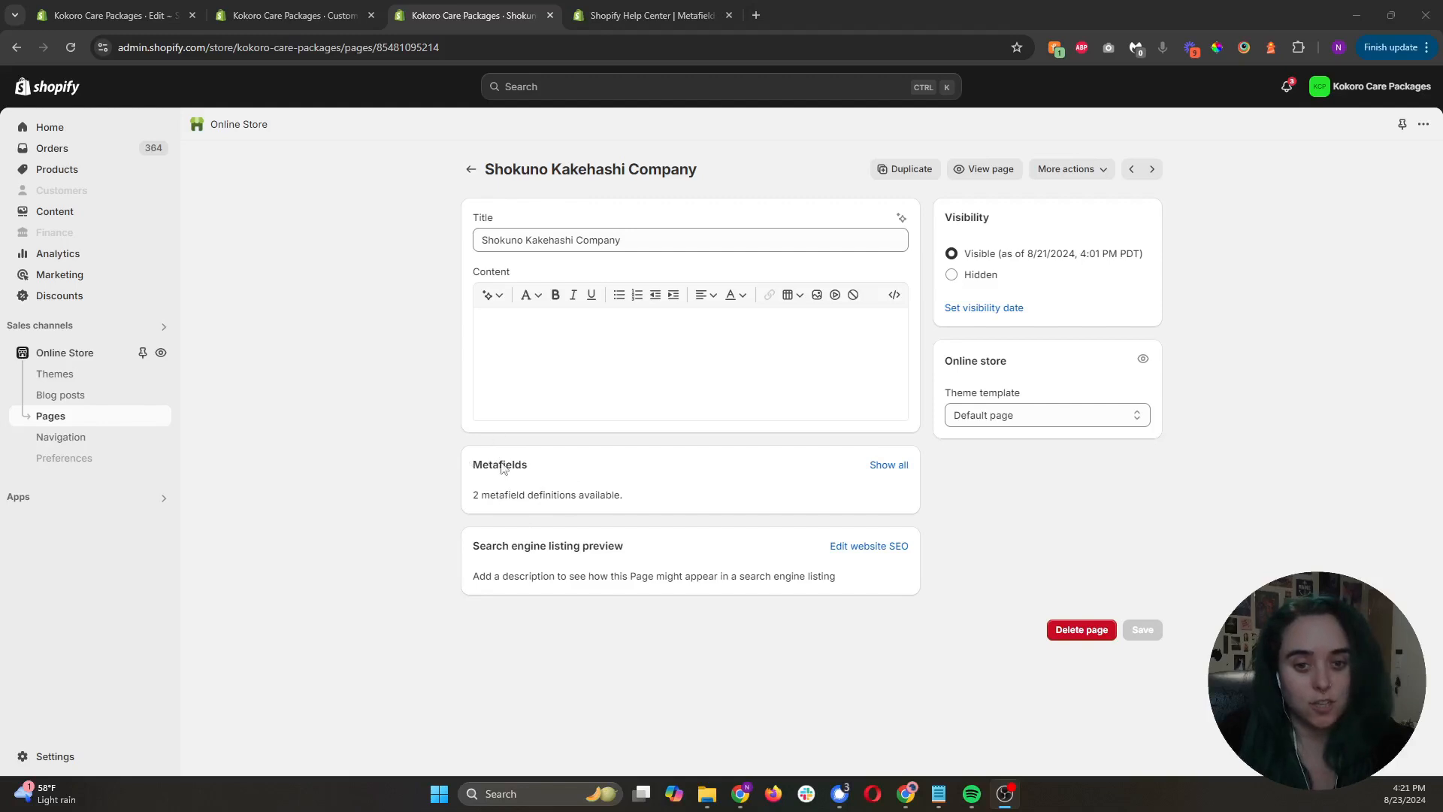
left_click(878, 464)
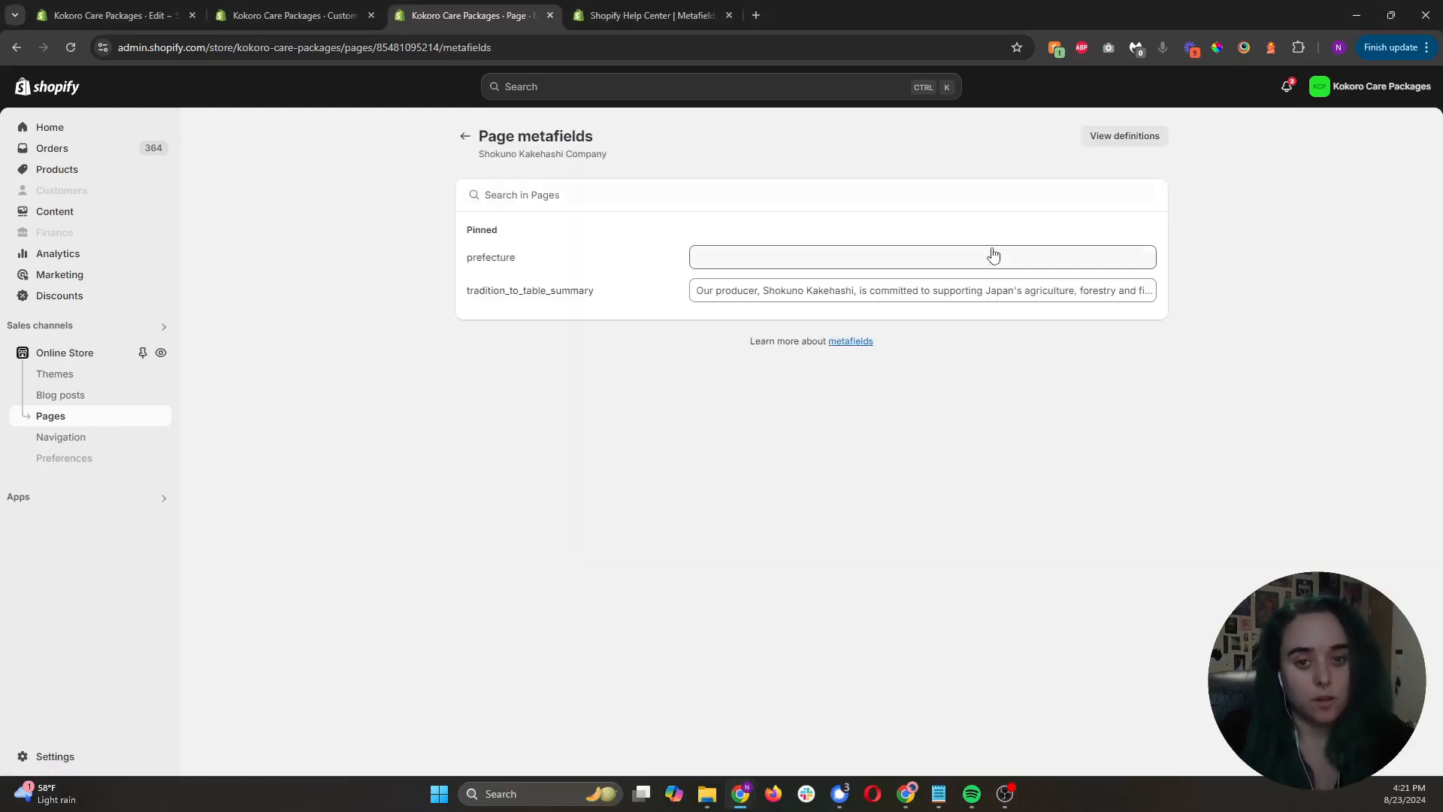
left_click(944, 294)
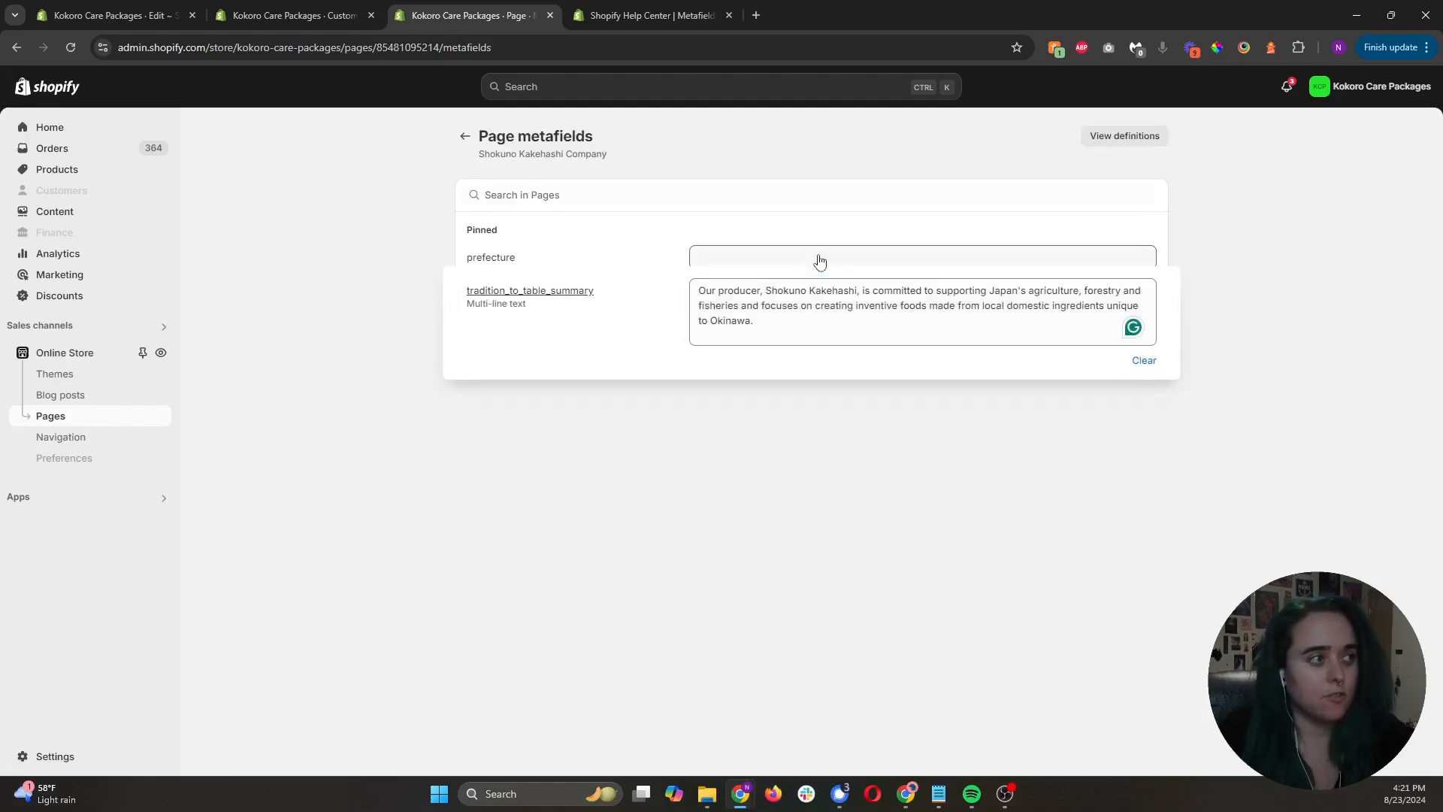
Set the page's prefecture metafield to Okinawa, save it, and return to the page's details.
left_click(805, 256)
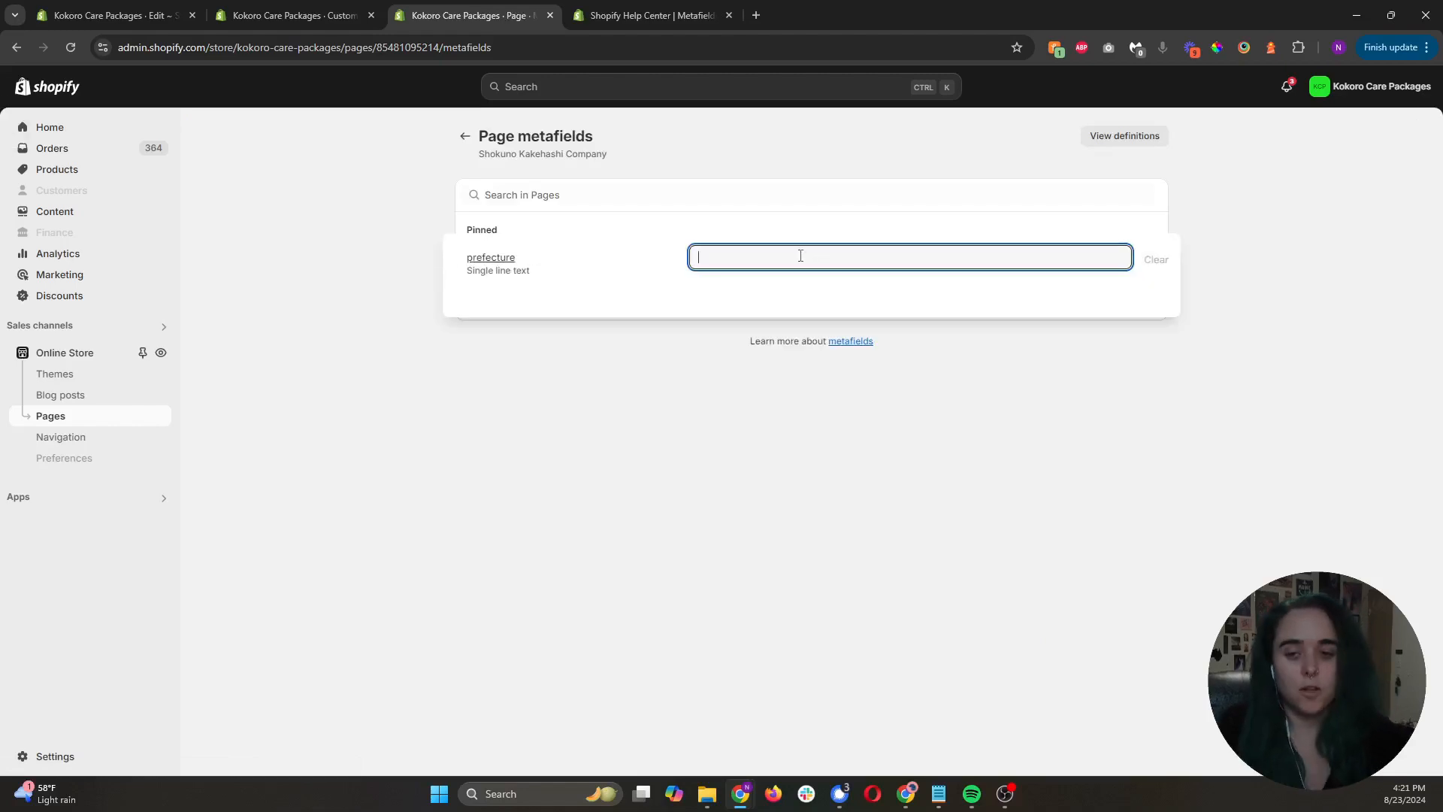
type("Okinawa")
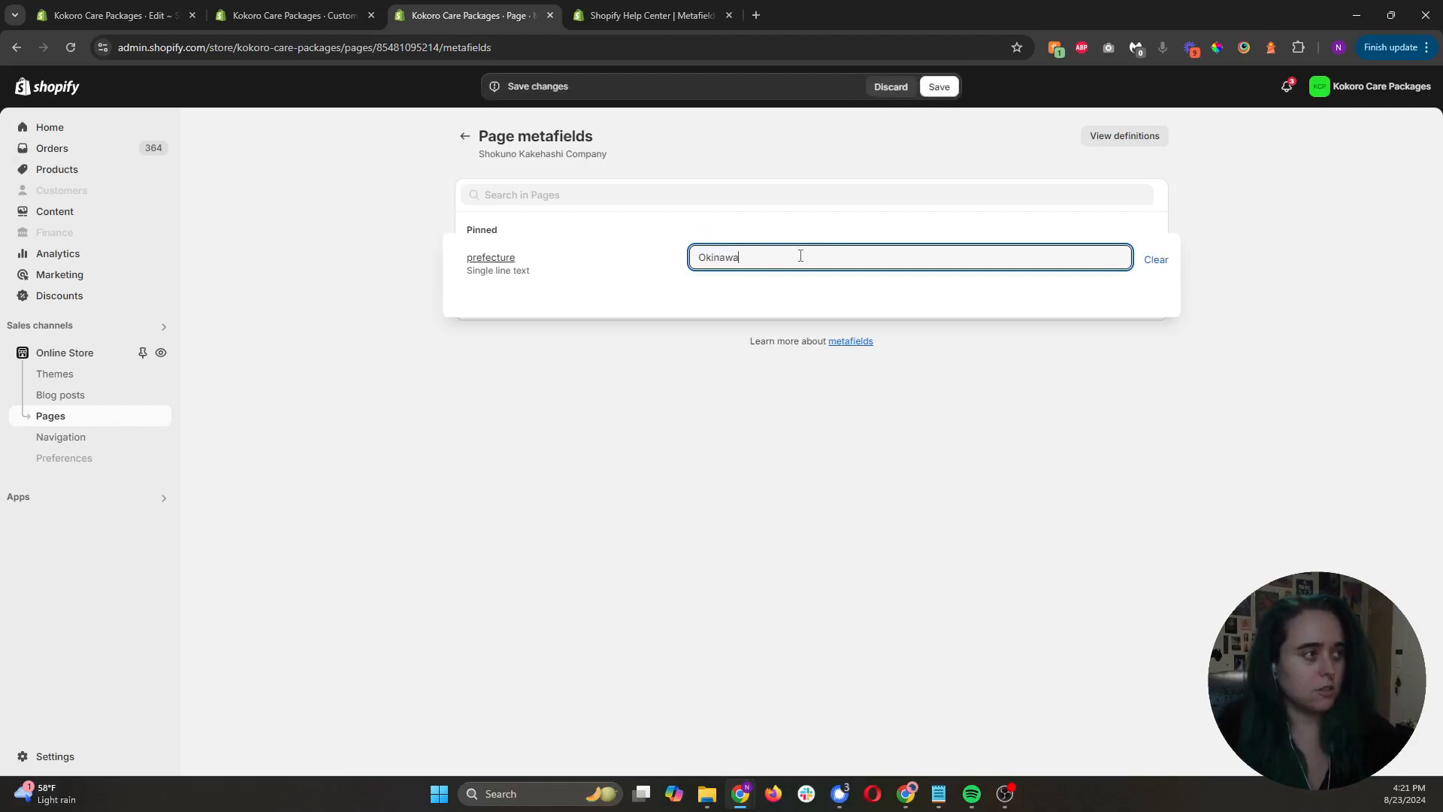
left_click(1096, 458)
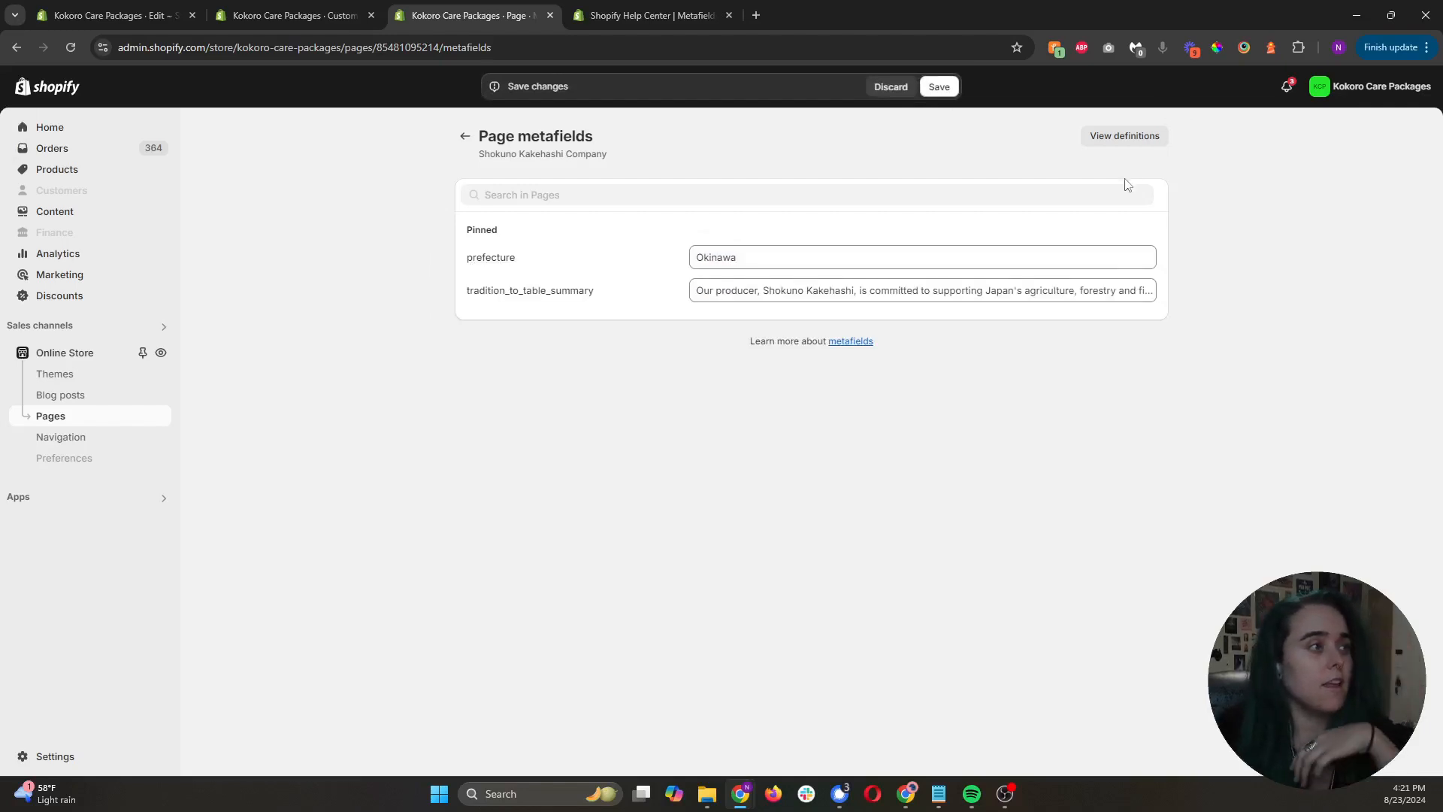
left_click(939, 86)
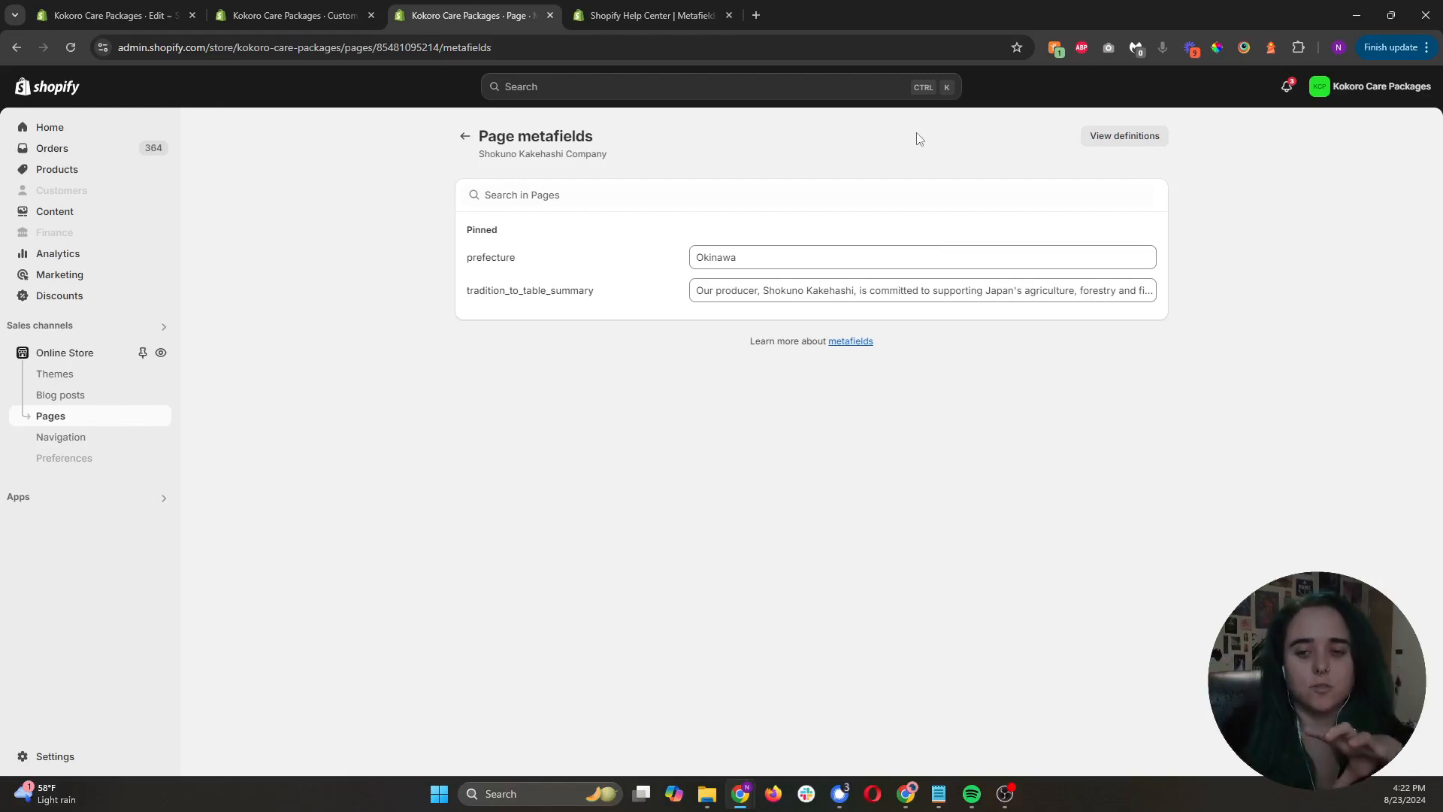
left_click(470, 136)
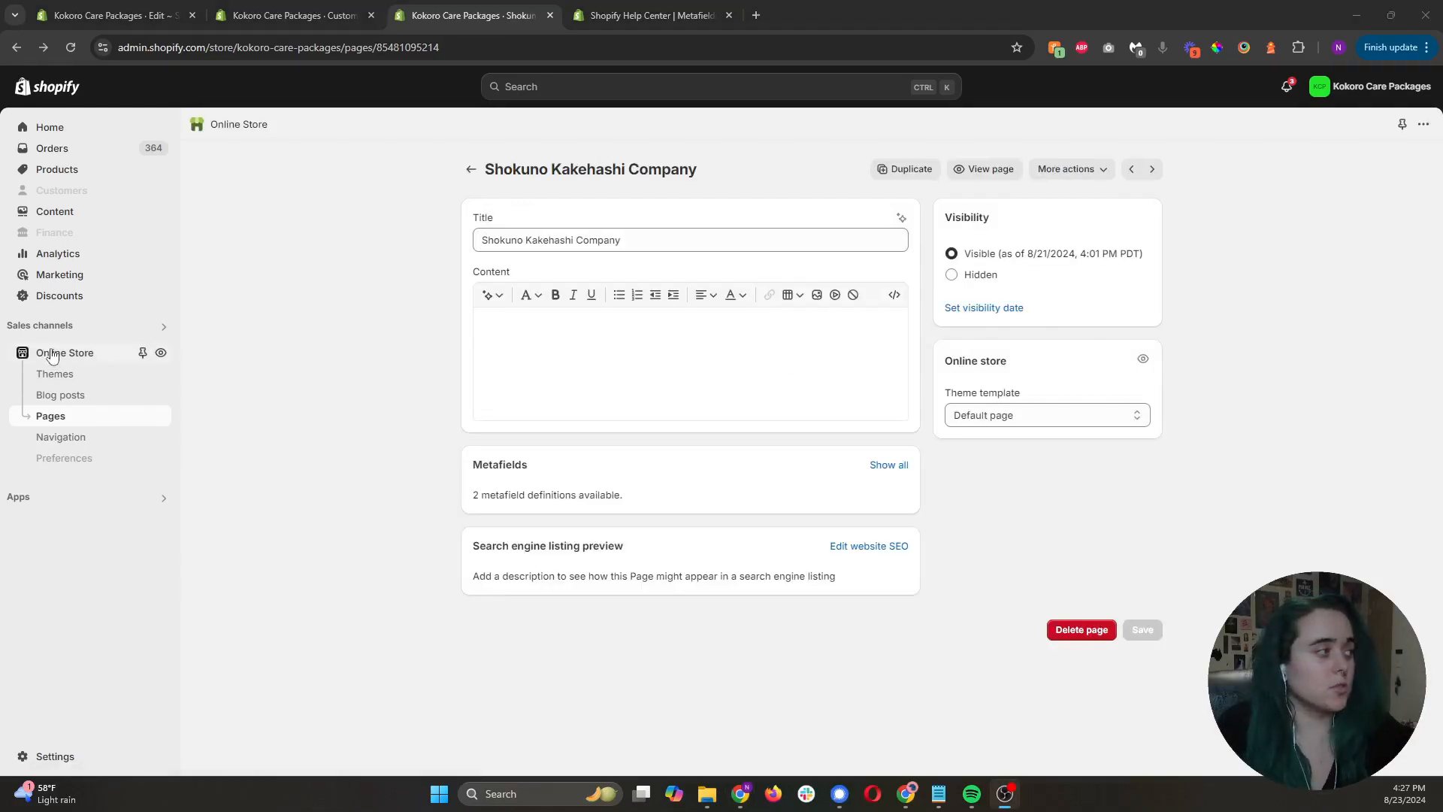
Open the Starlite theme from the theme library for code editing.
left_click(59, 377)
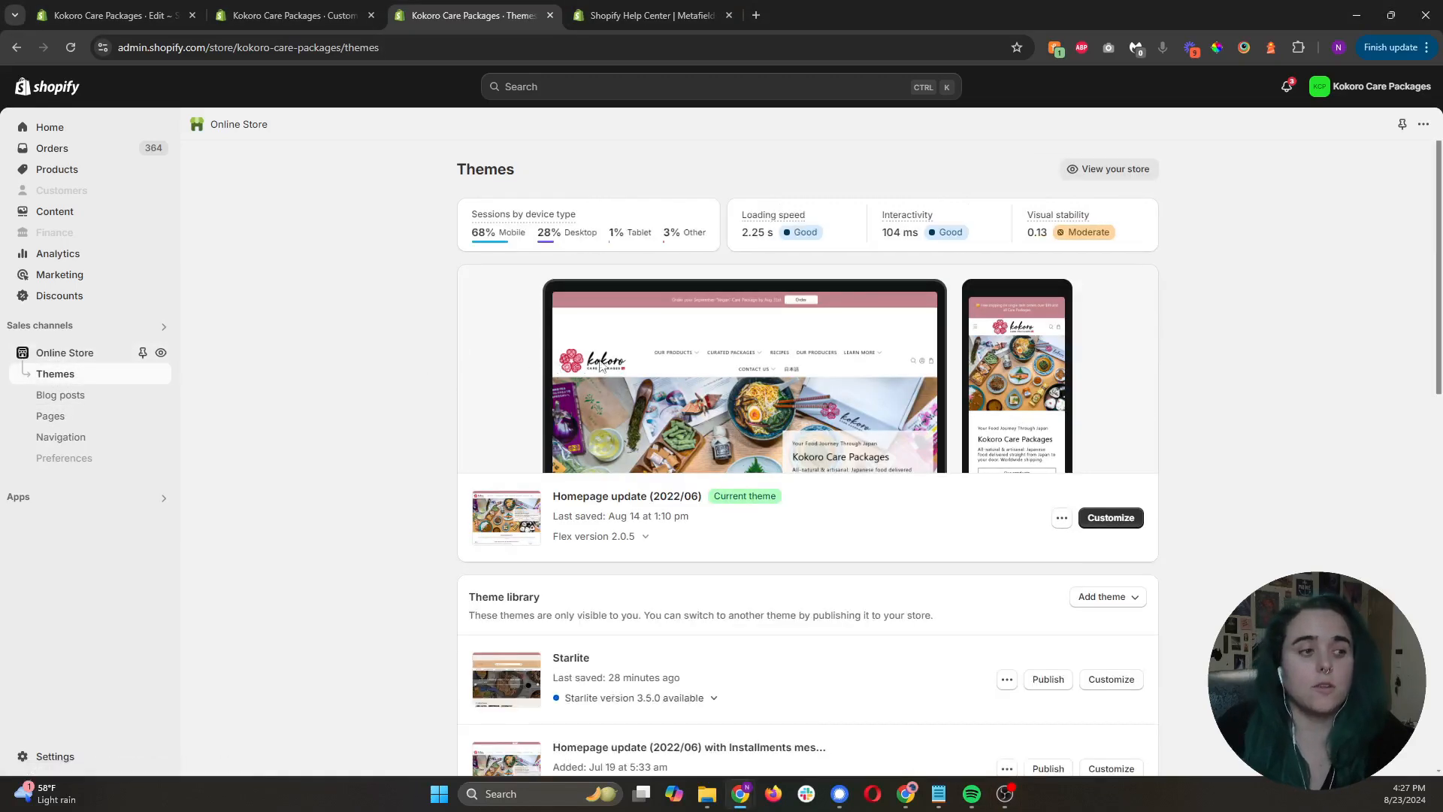
left_click(1008, 680)
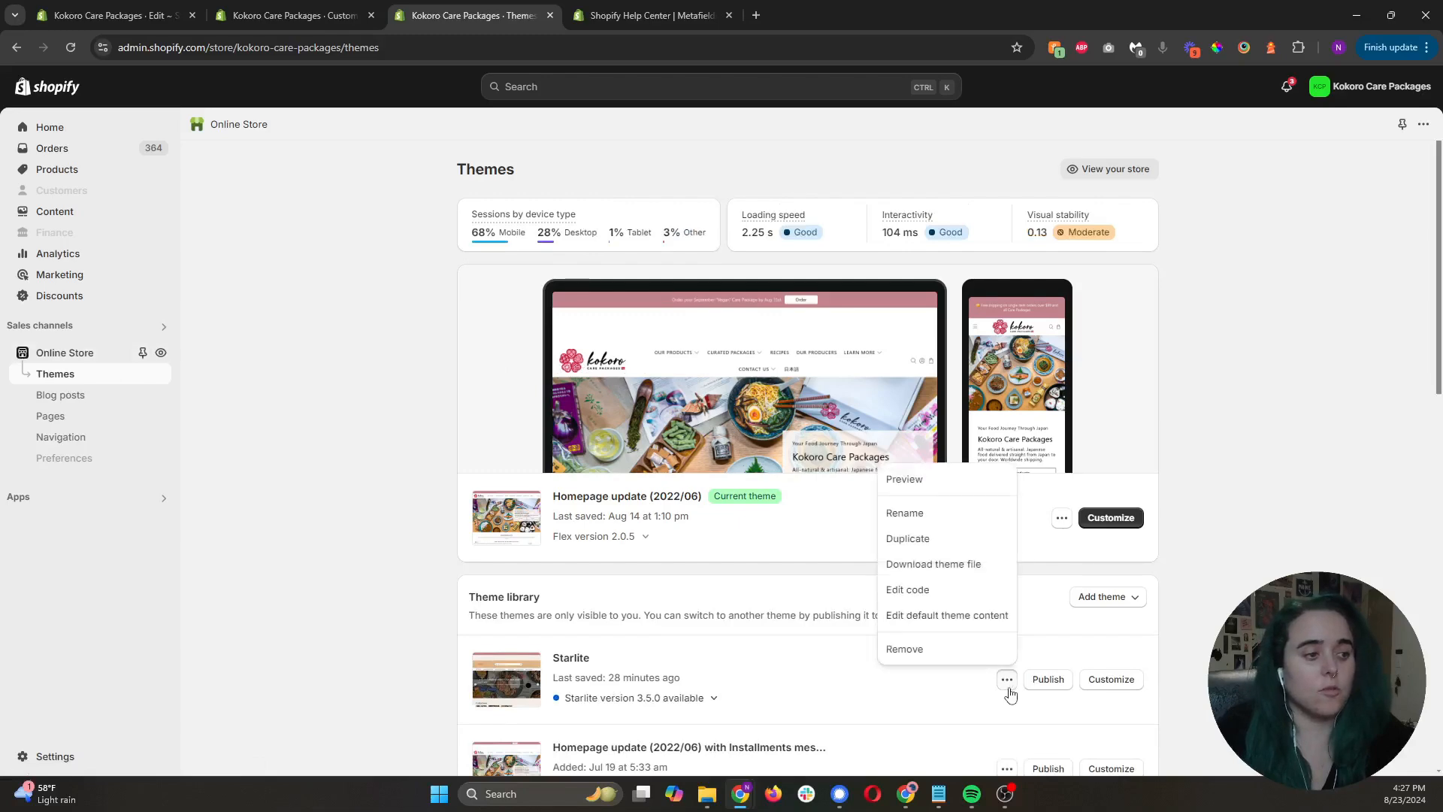
left_click(924, 589)
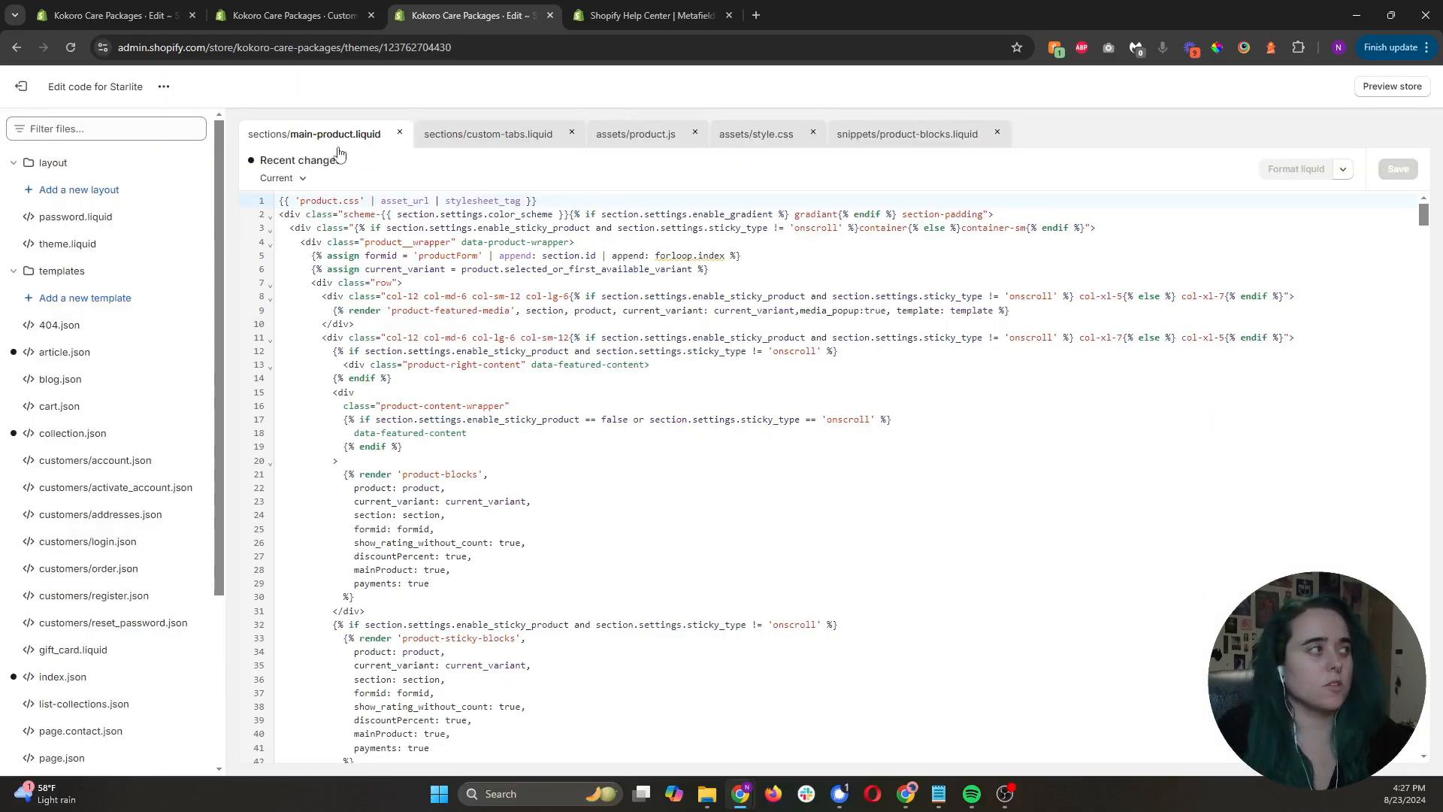
Examine main-product.liquid, covering the product-blocks render call and the start of the schema's settings and blocks lists.
scroll(74, 634, "down", 5)
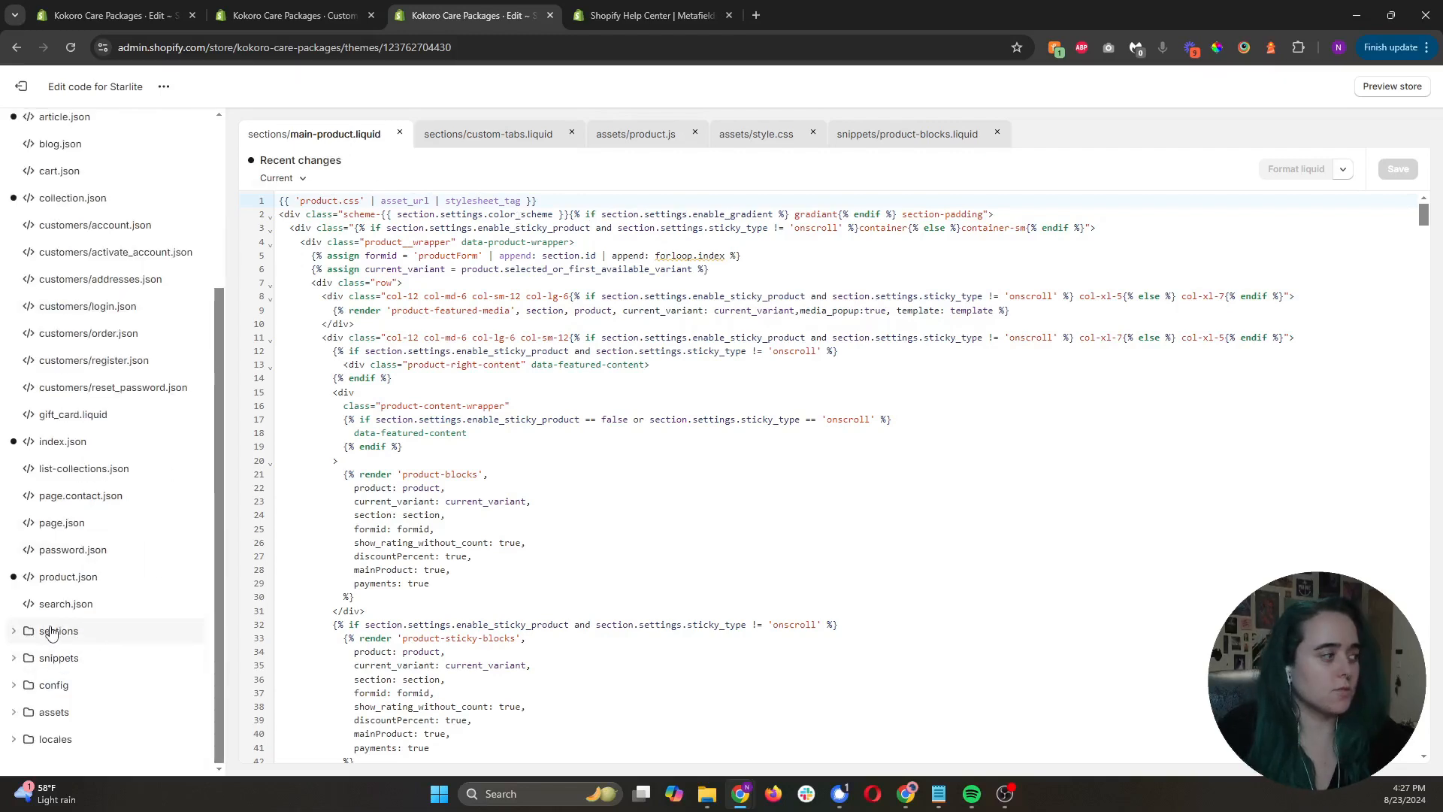
left_click_drag(333, 474, 589, 597)
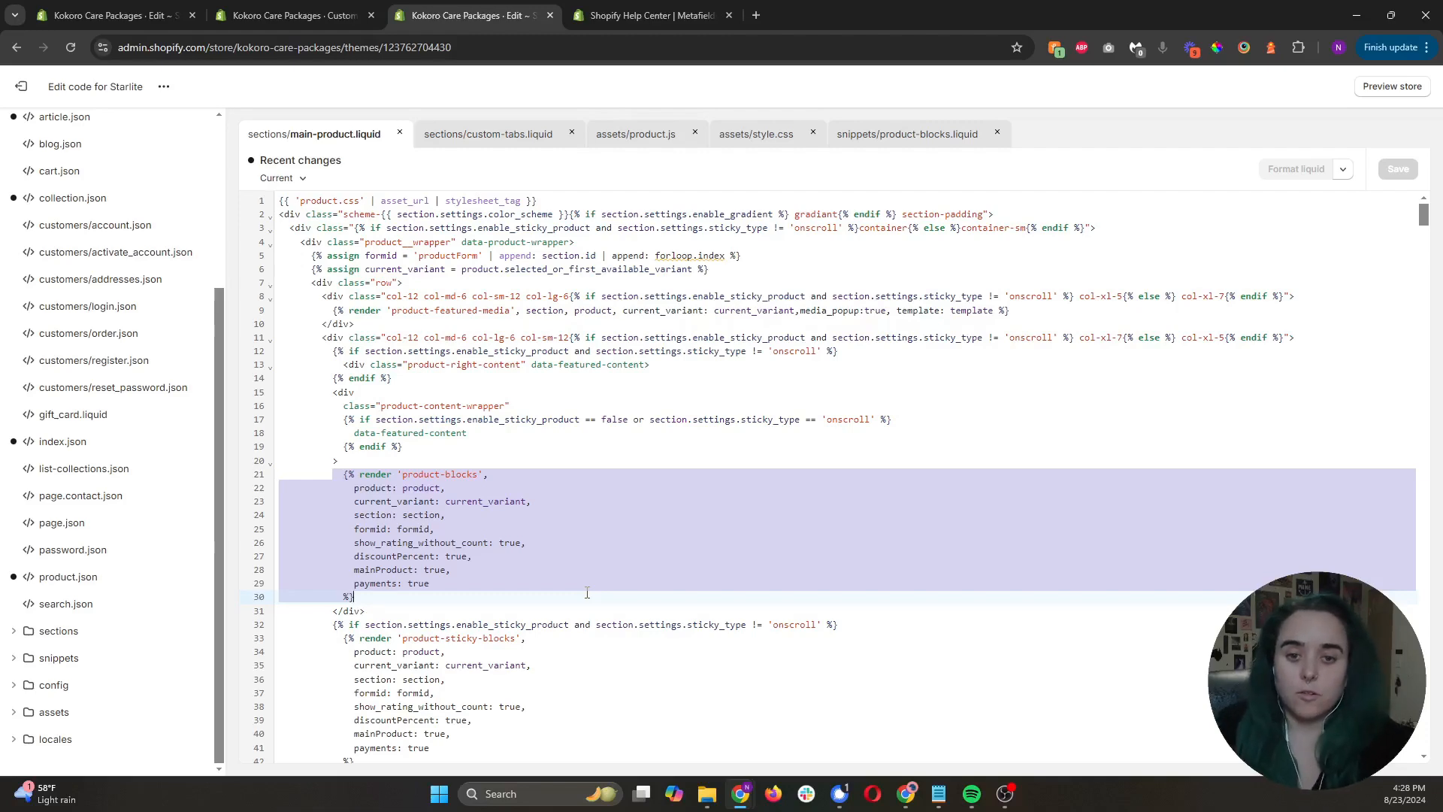
scroll(581, 553, "down", 18)
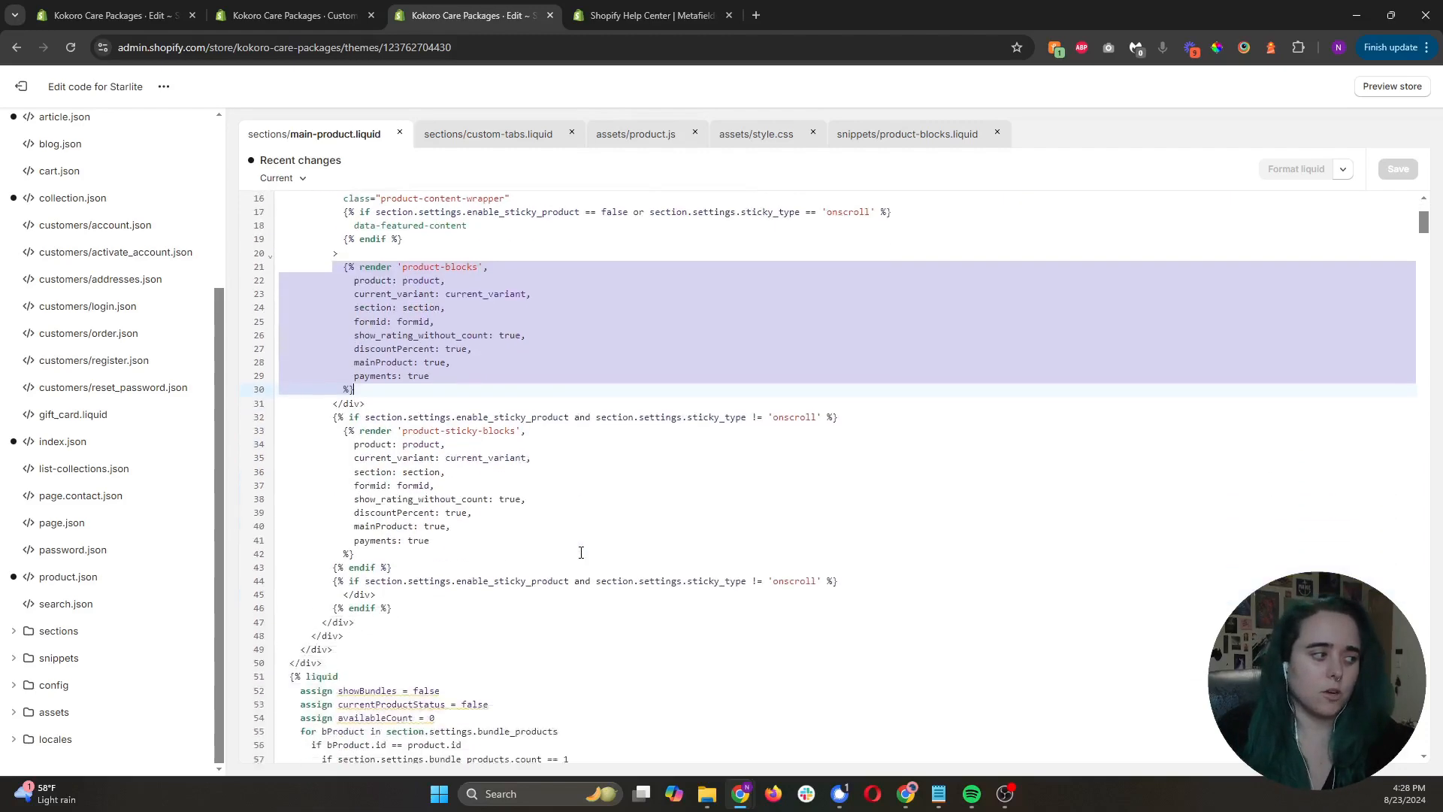
scroll(581, 552, "down", 7)
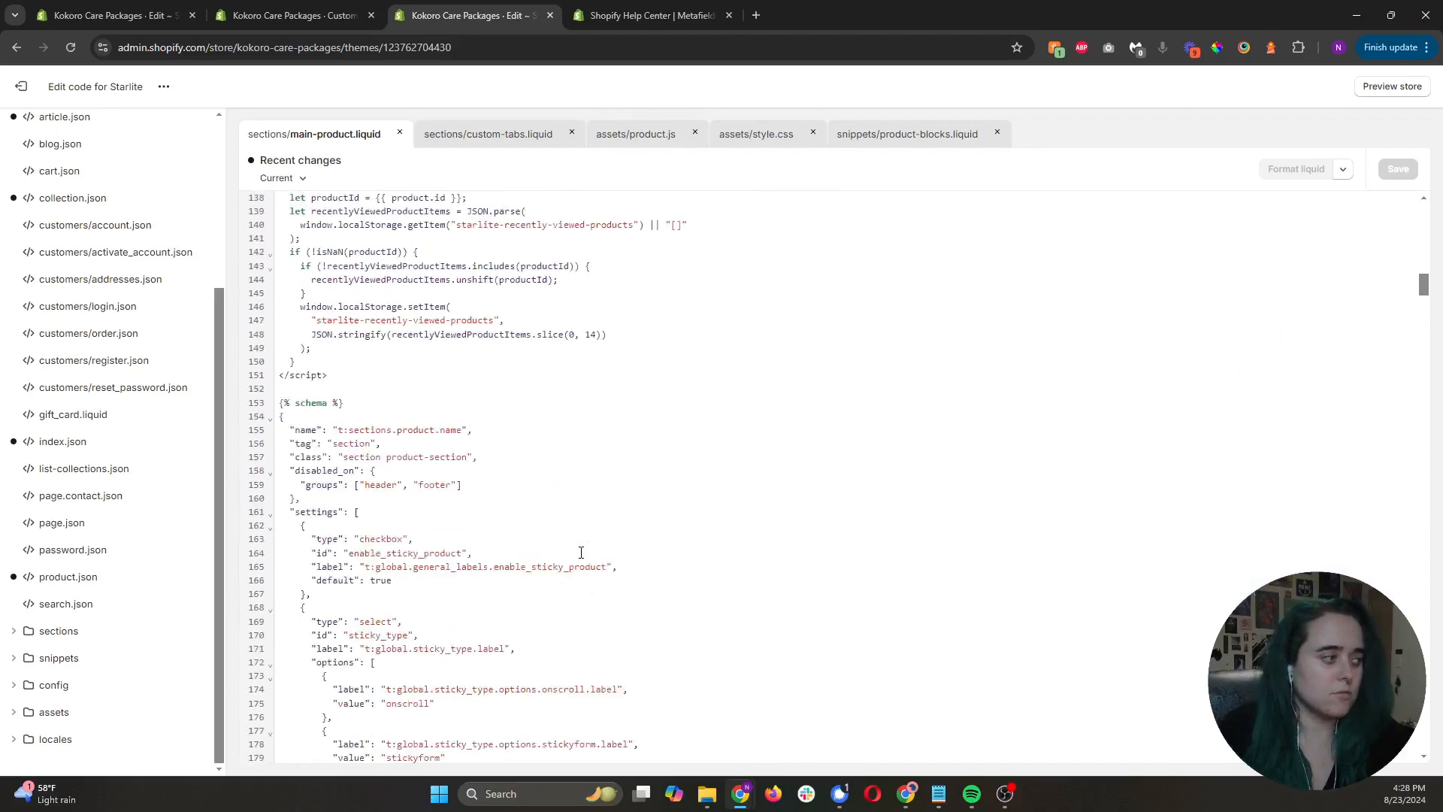
left_click_drag(314, 342, 295, 325)
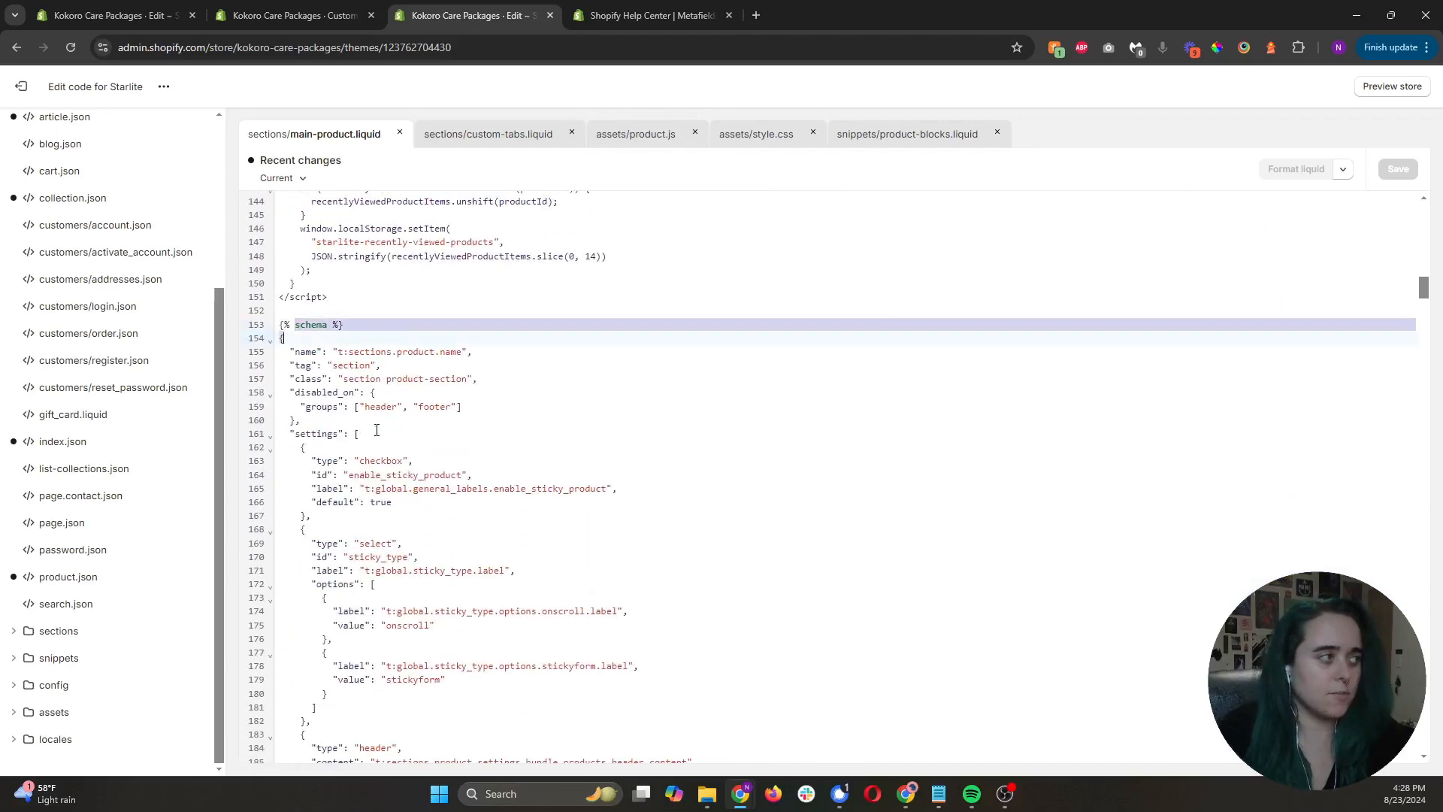
left_click(307, 434)
scroll(353, 436, "down", 5)
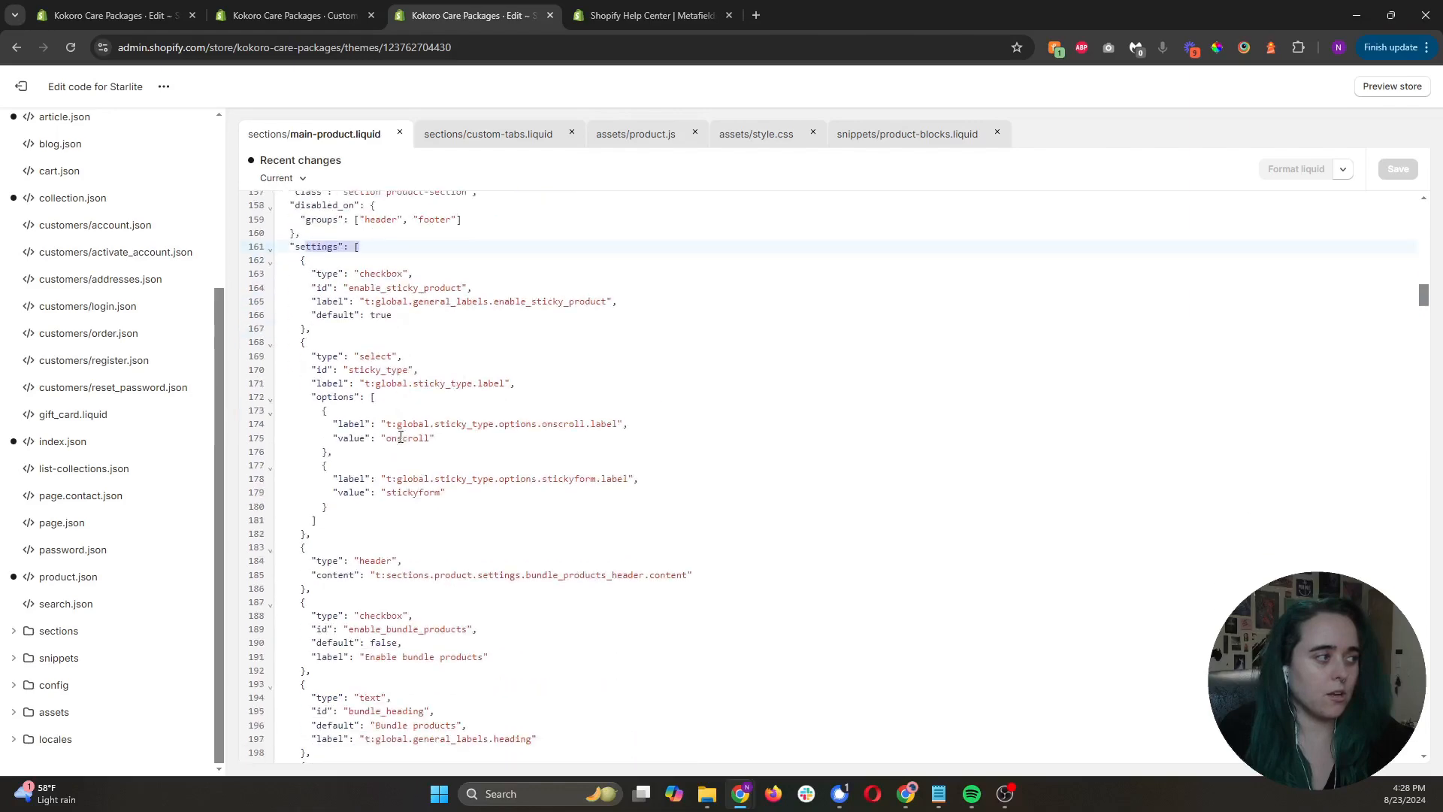
scroll(401, 436, "down", 13)
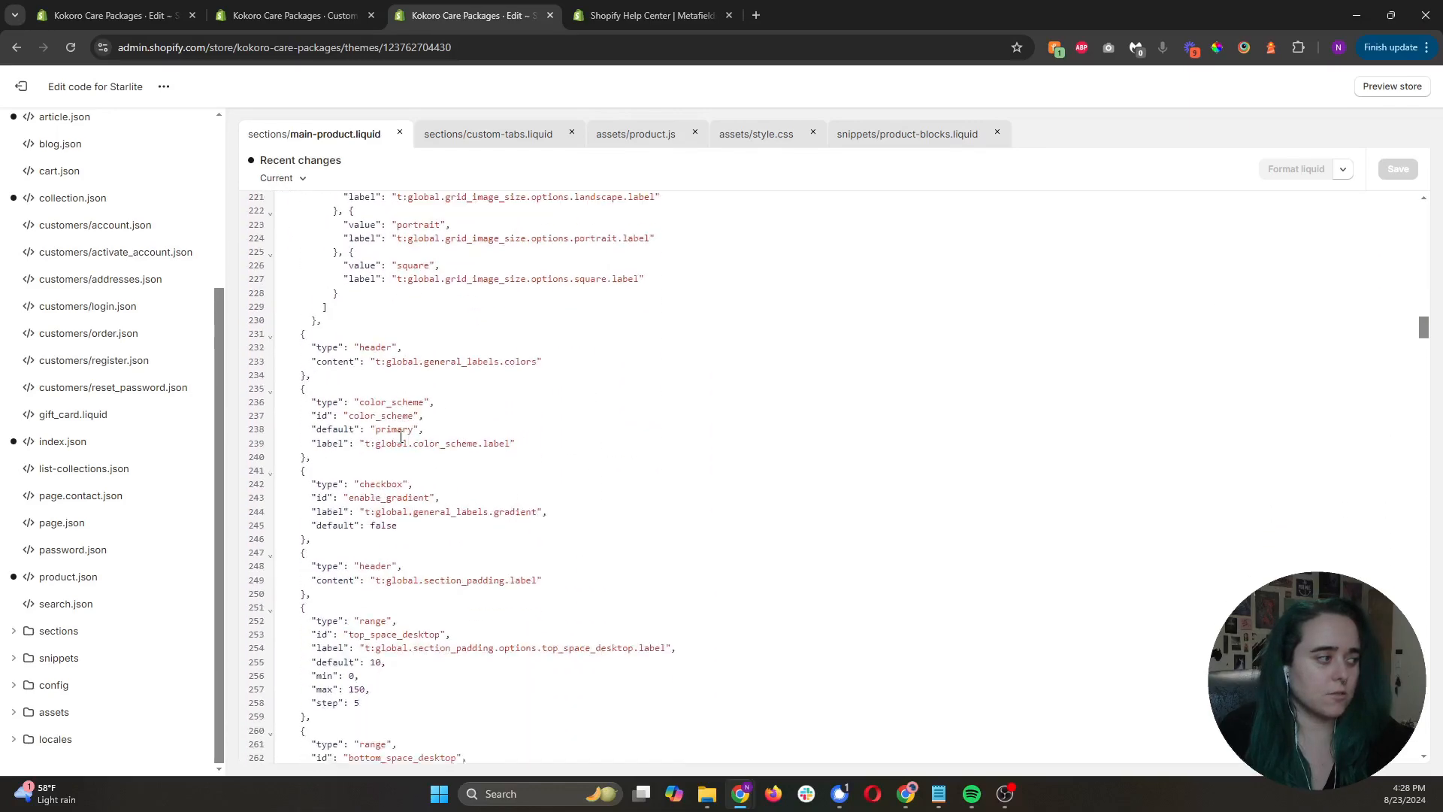
scroll(401, 437, "down", 8)
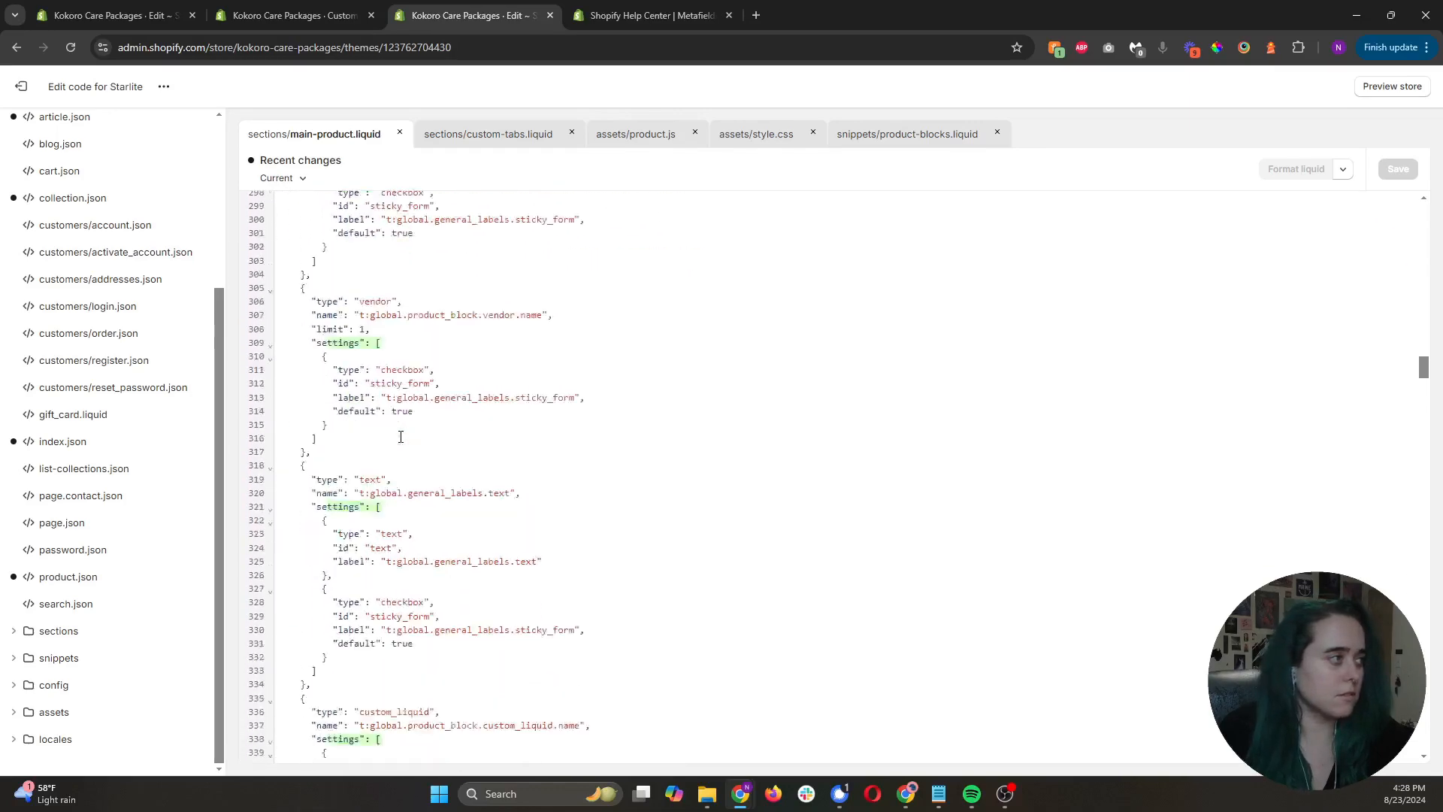
left_click(385, 222)
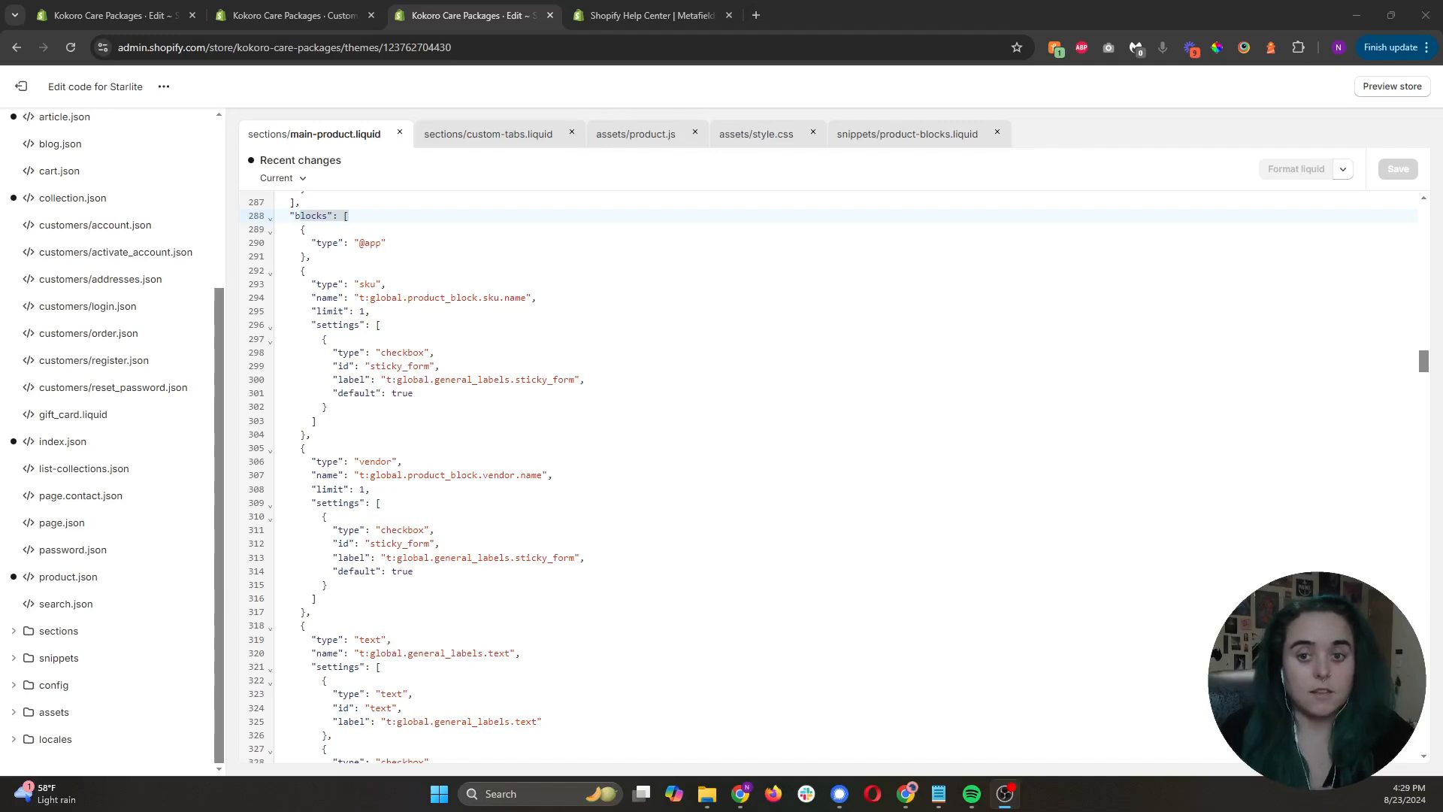
Read through the schema's block definitions down to the Custom Tabs block and its numbered heading and content settings.
scroll(578, 384, "down", 12)
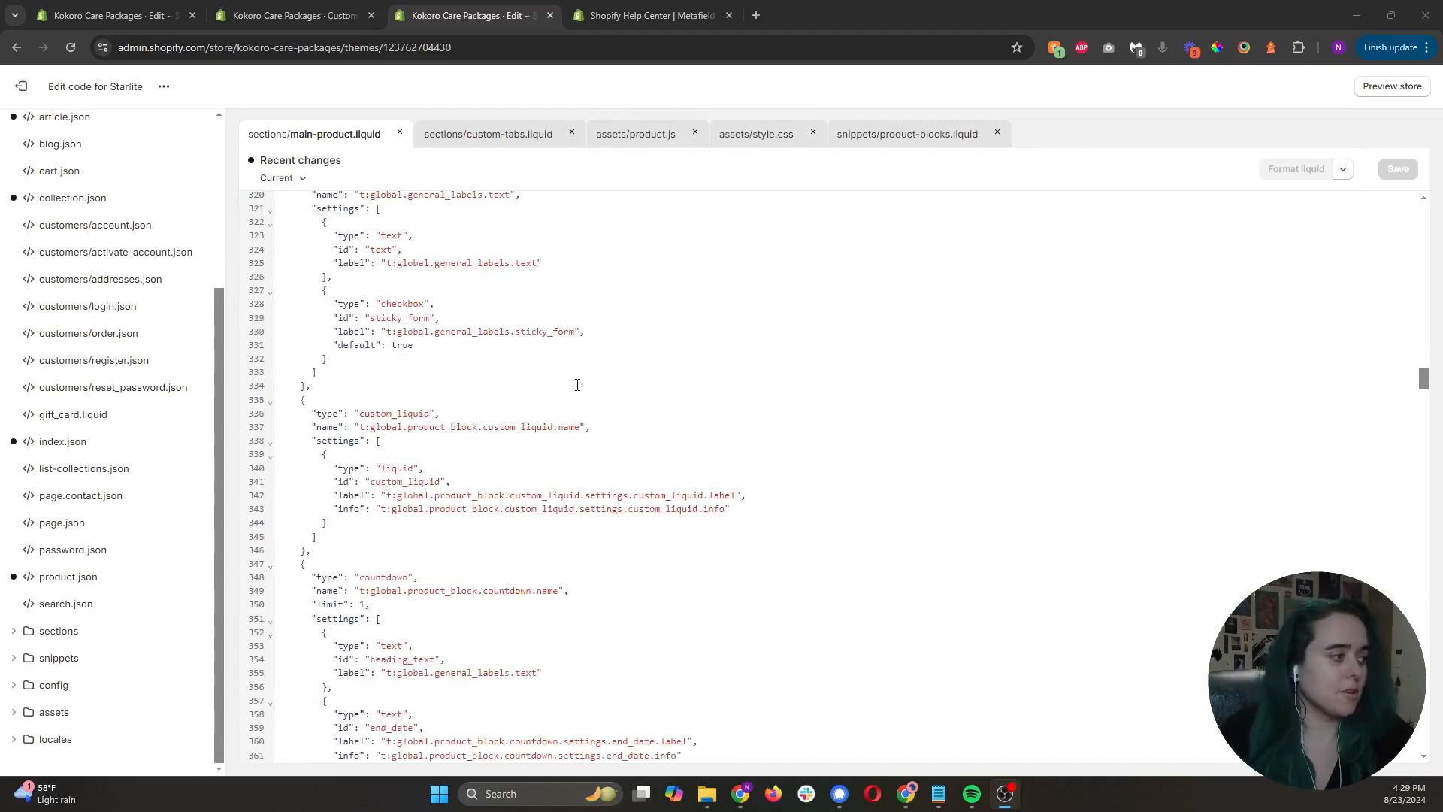
scroll(577, 385, "down", 12)
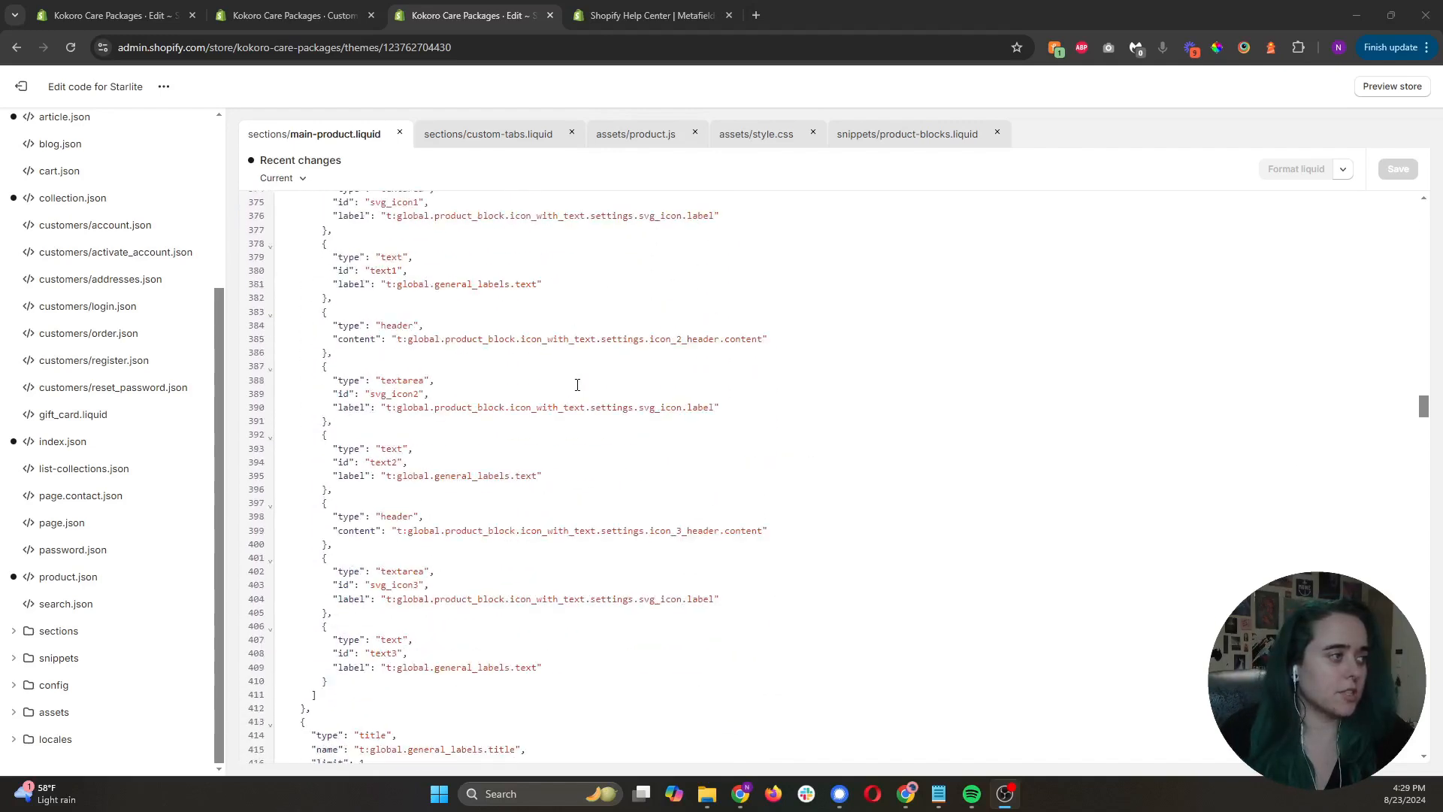
scroll(577, 385, "down", 20)
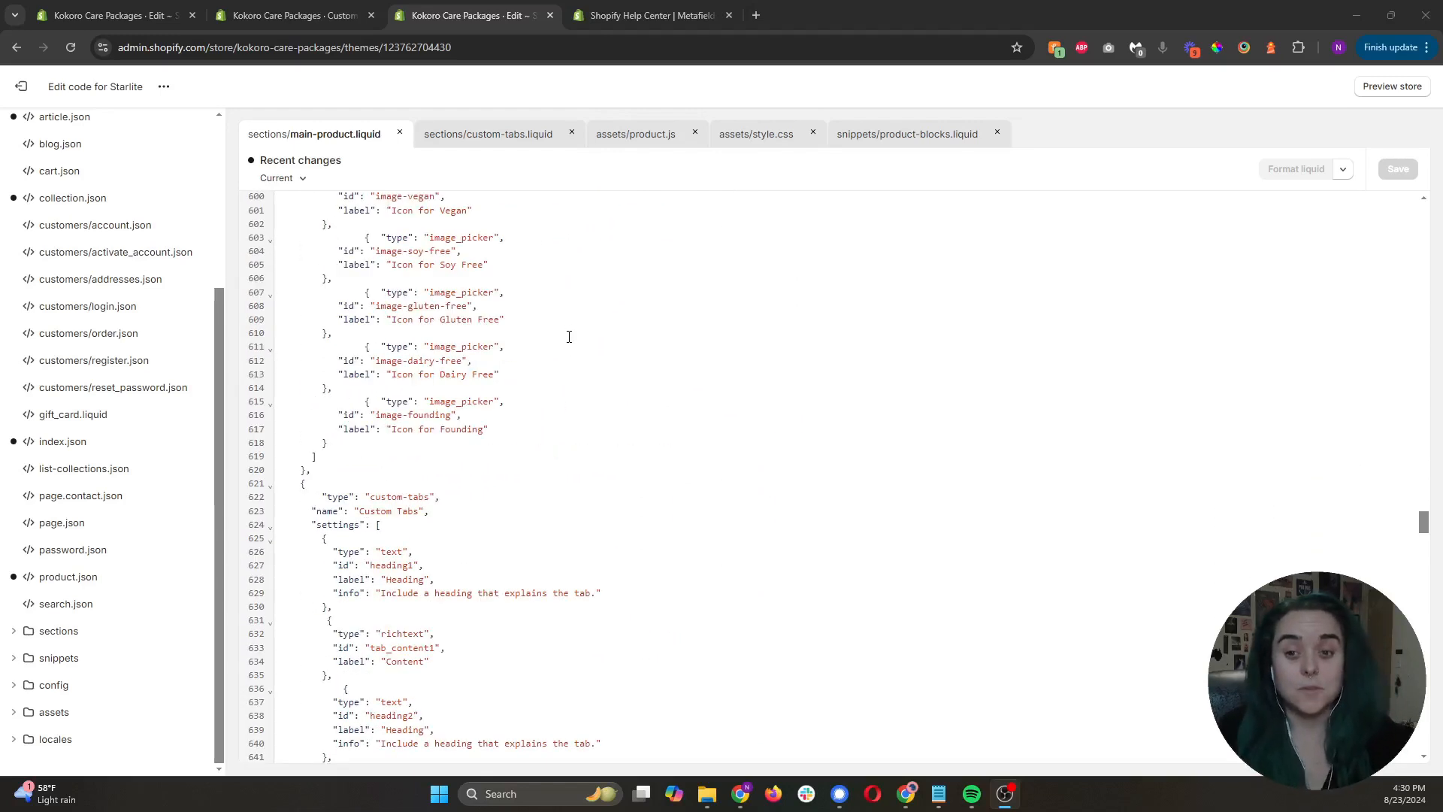
scroll(569, 336, "down", 3)
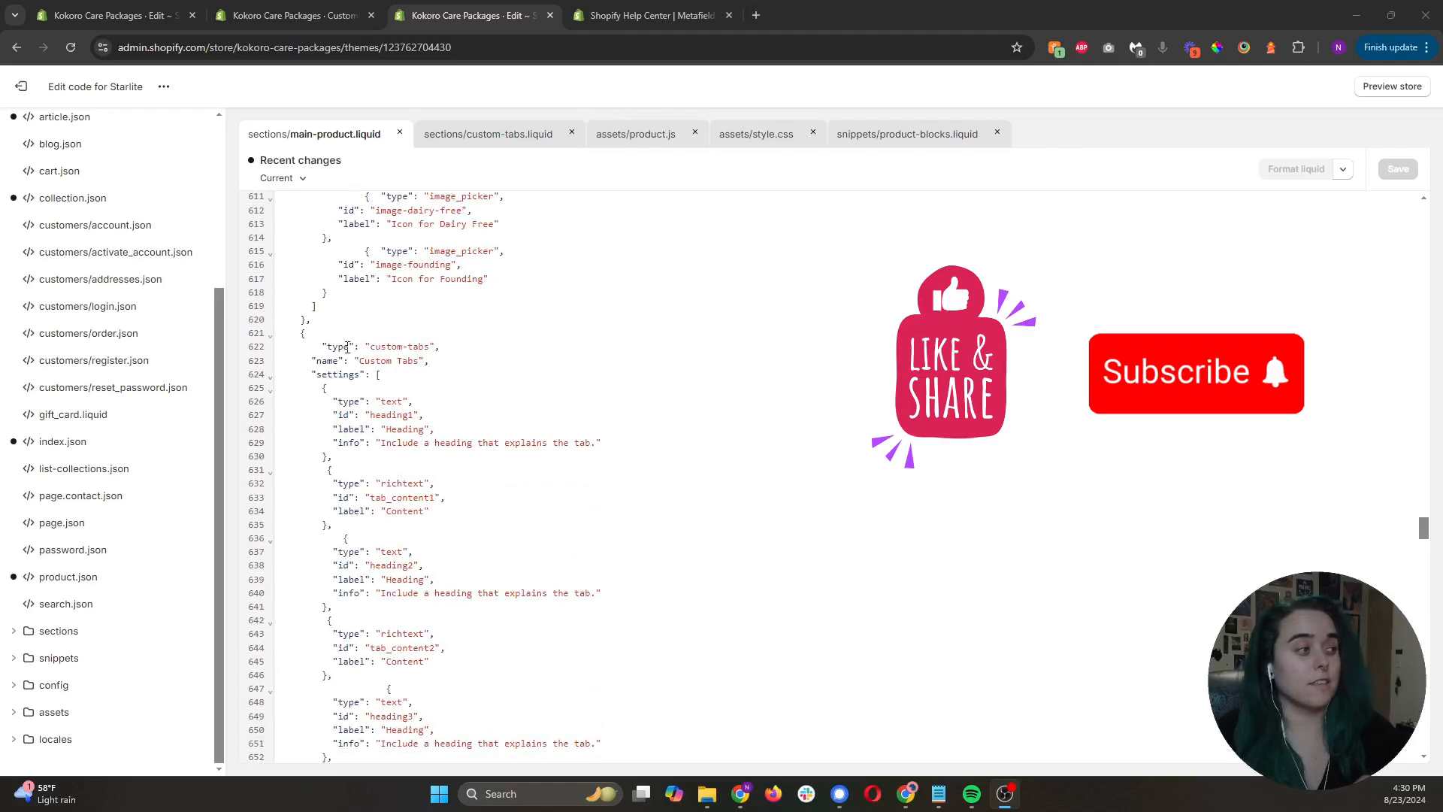
left_click_drag(349, 346, 511, 375)
left_click(512, 375)
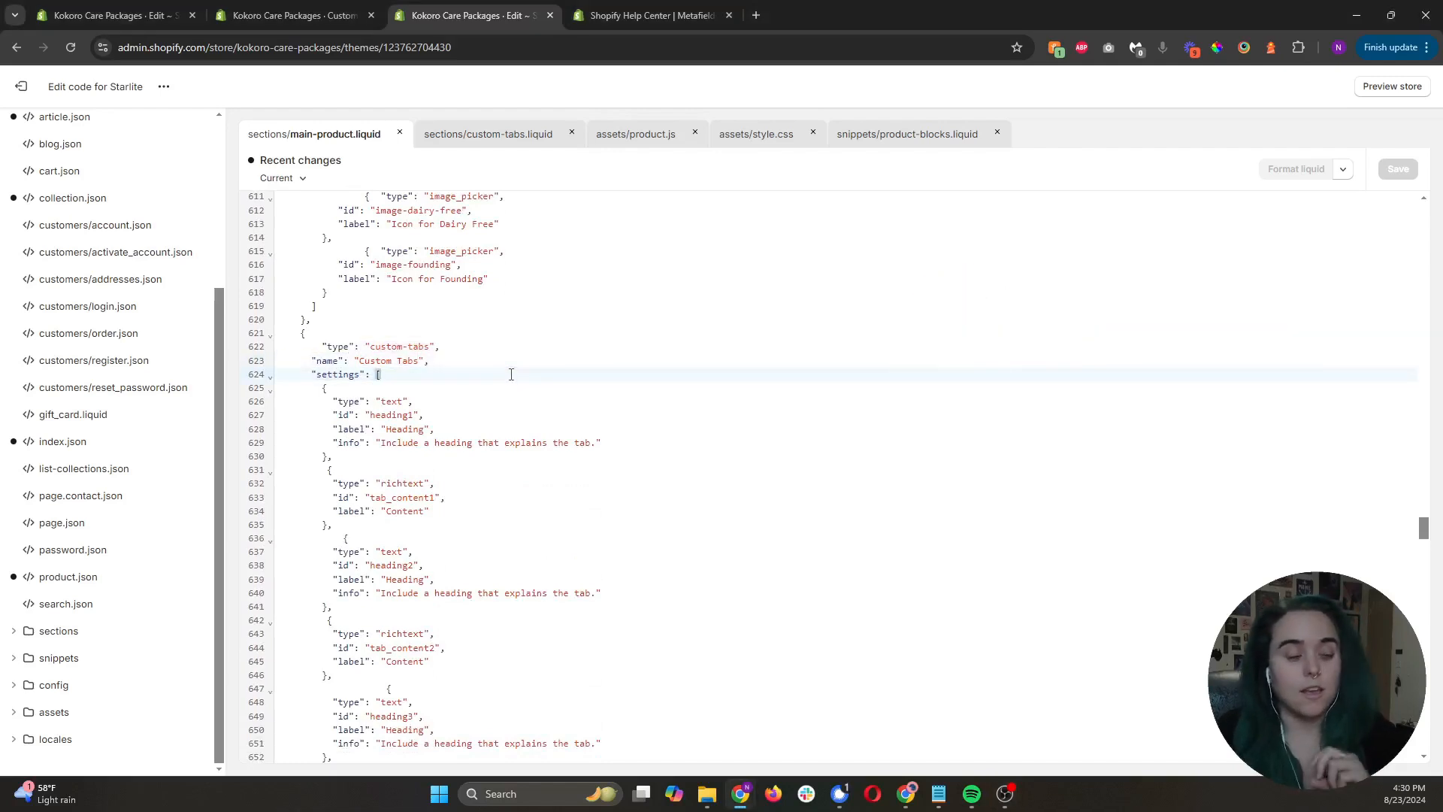
scroll(511, 375, "down", 1)
scroll(511, 374, "down", 3)
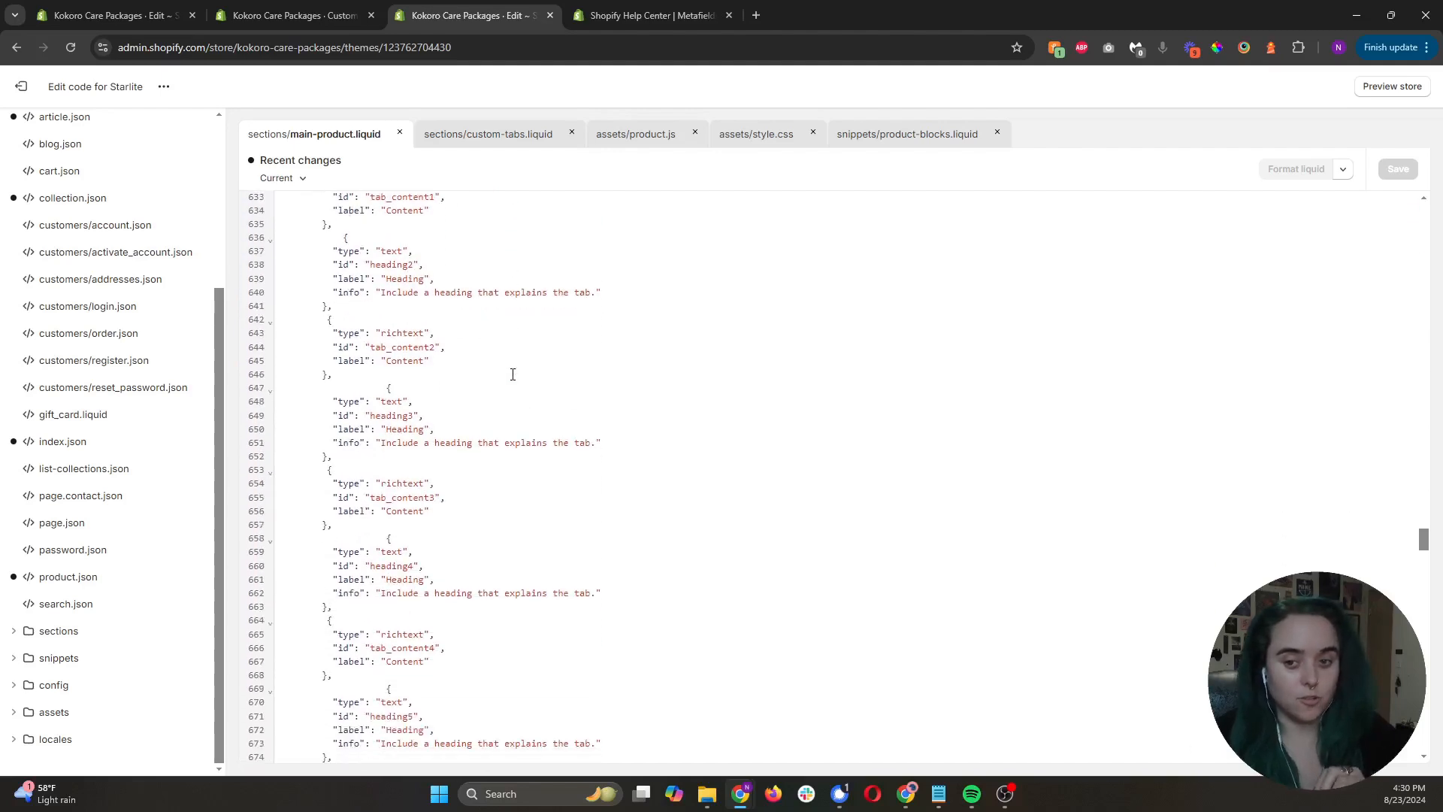
scroll(512, 374, "down", 2)
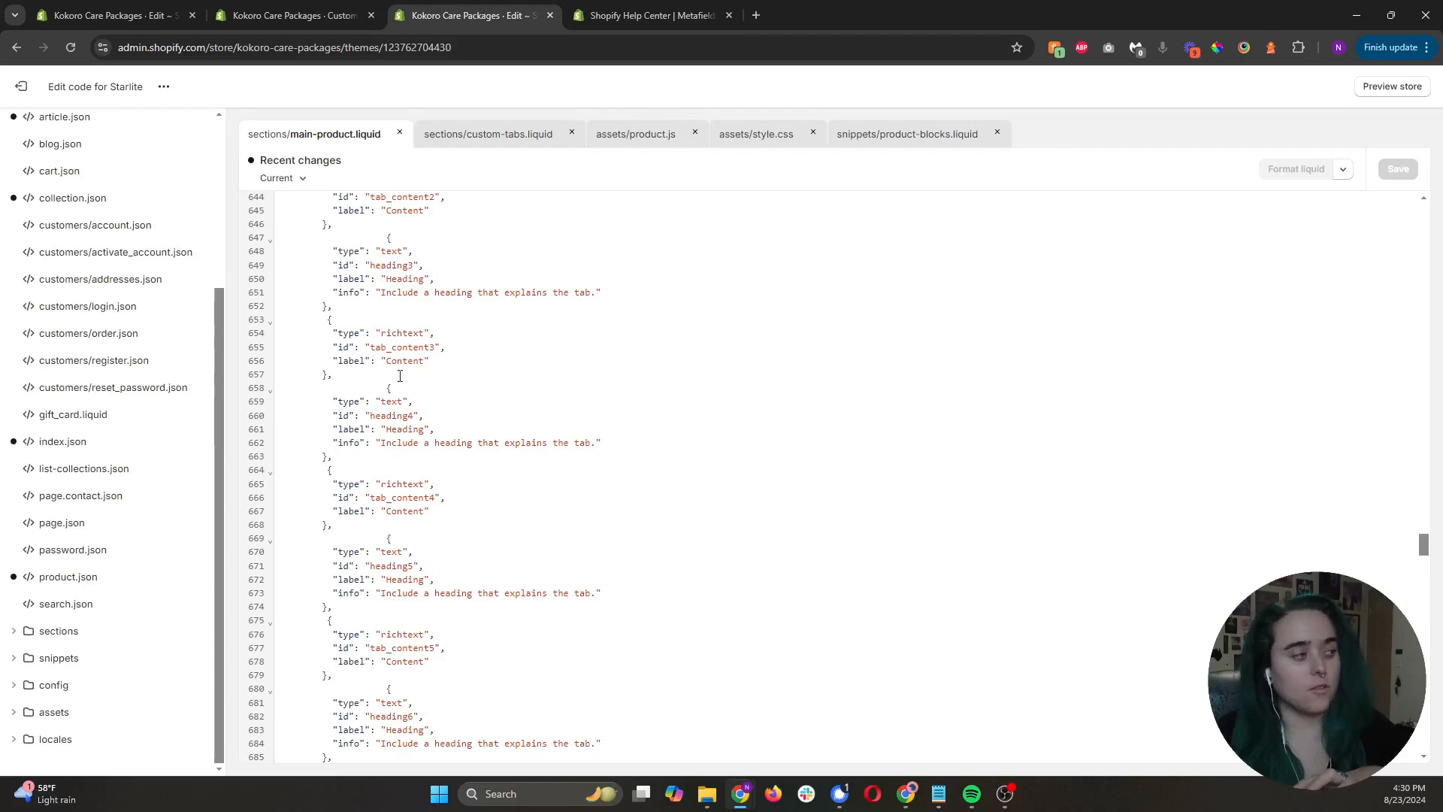
left_click_drag(307, 395, 539, 643)
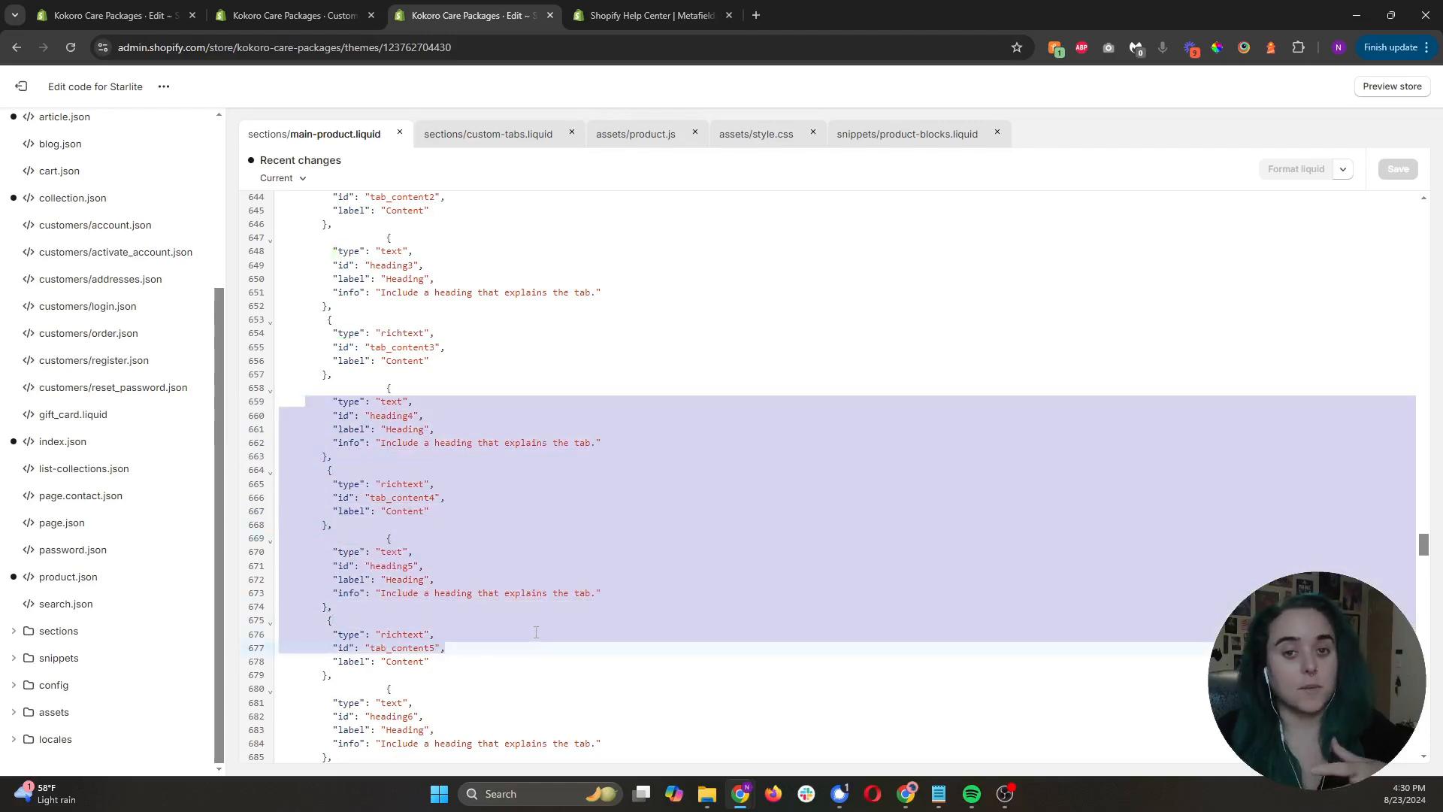
Insert a new schema block of type "location" with a "name" key just before the Custom Tabs block.
scroll(536, 618, "up", 7)
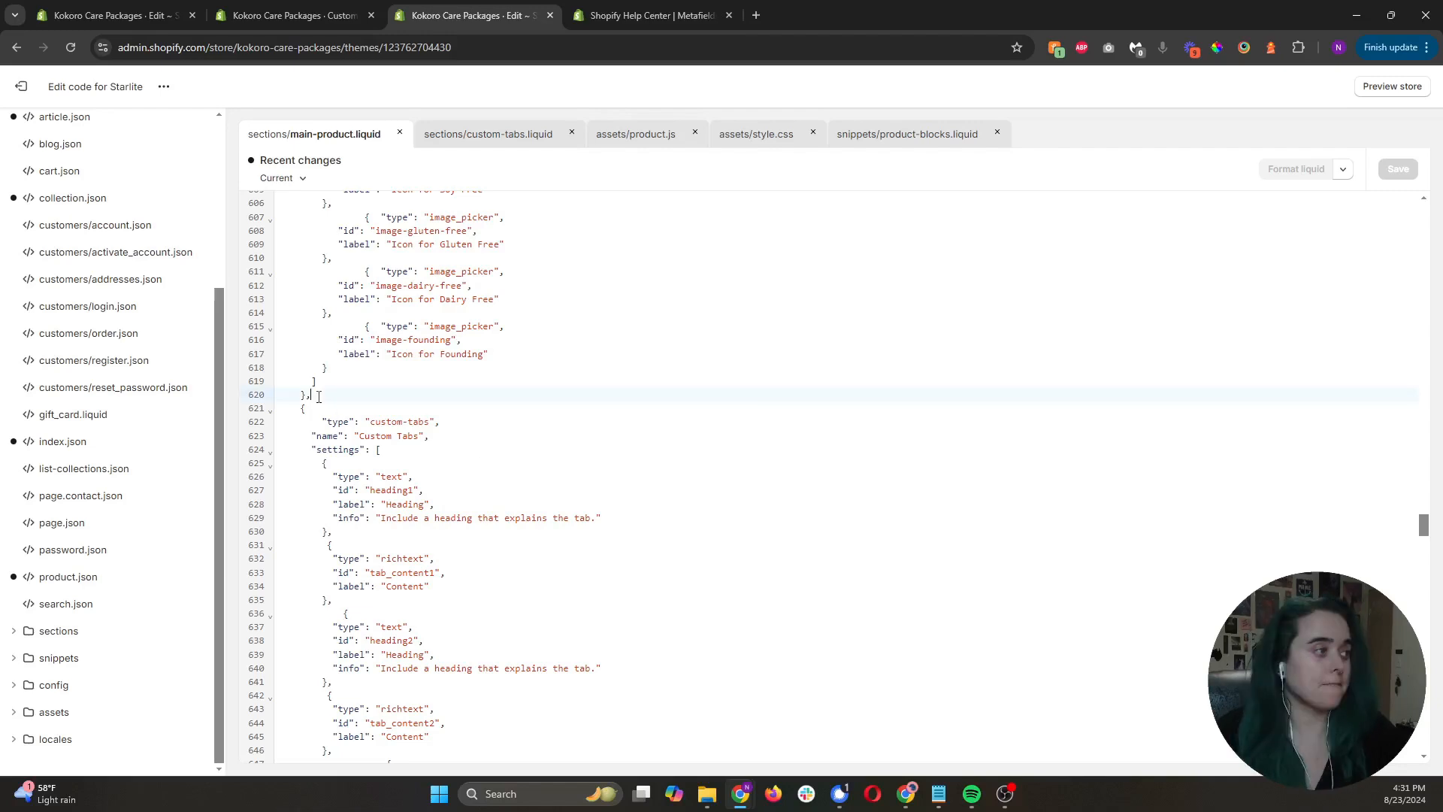
key("Return")
type("{")
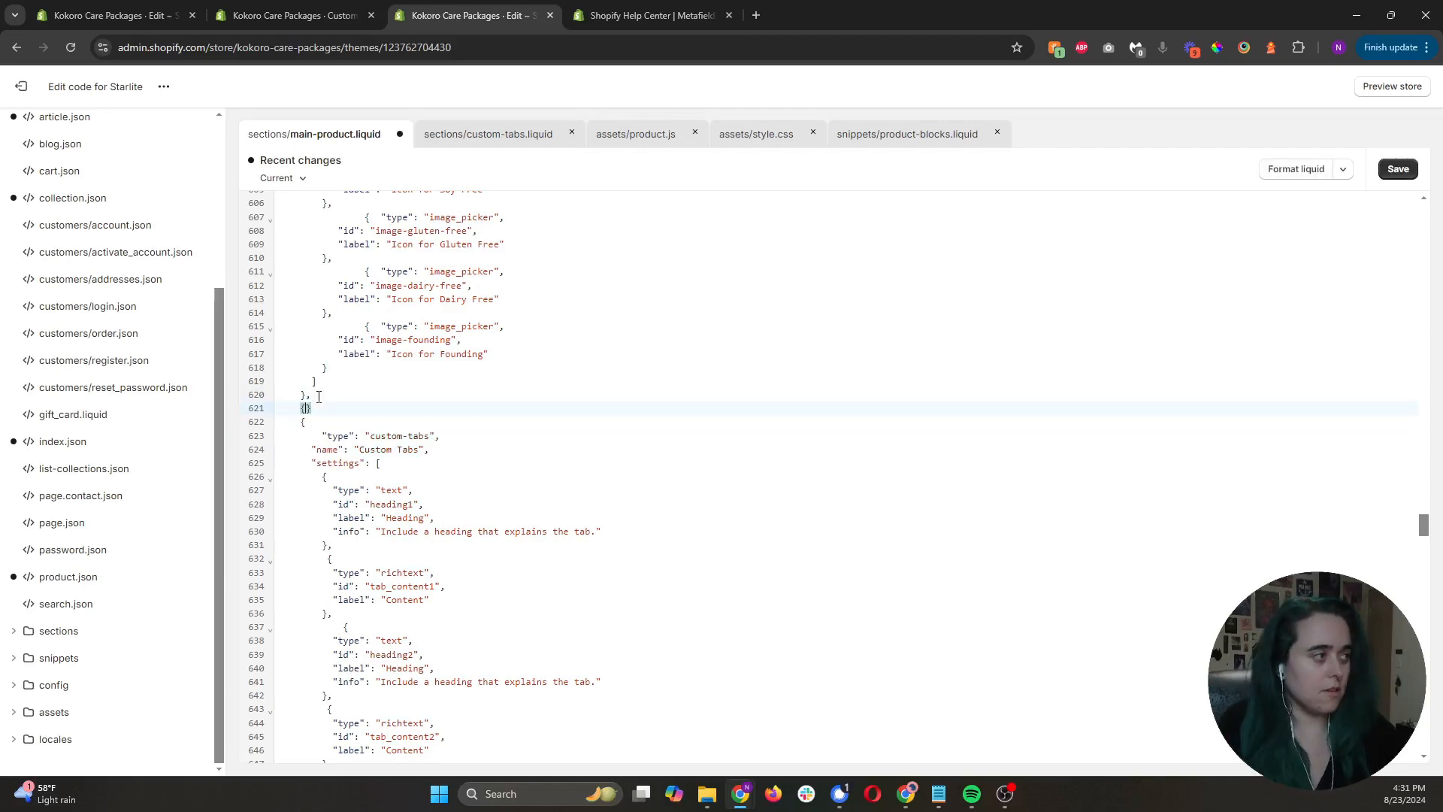
key("Return")
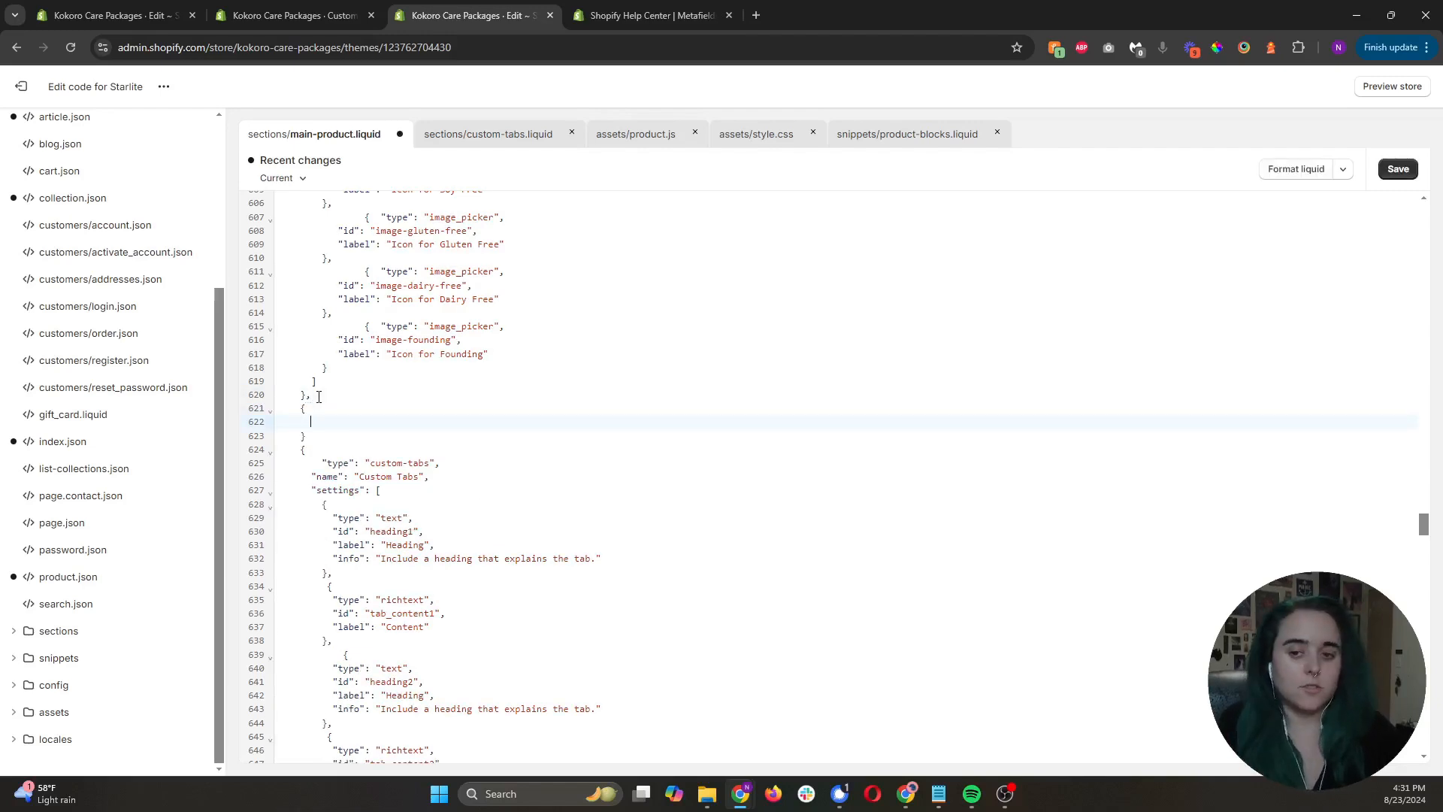
type("\"types")
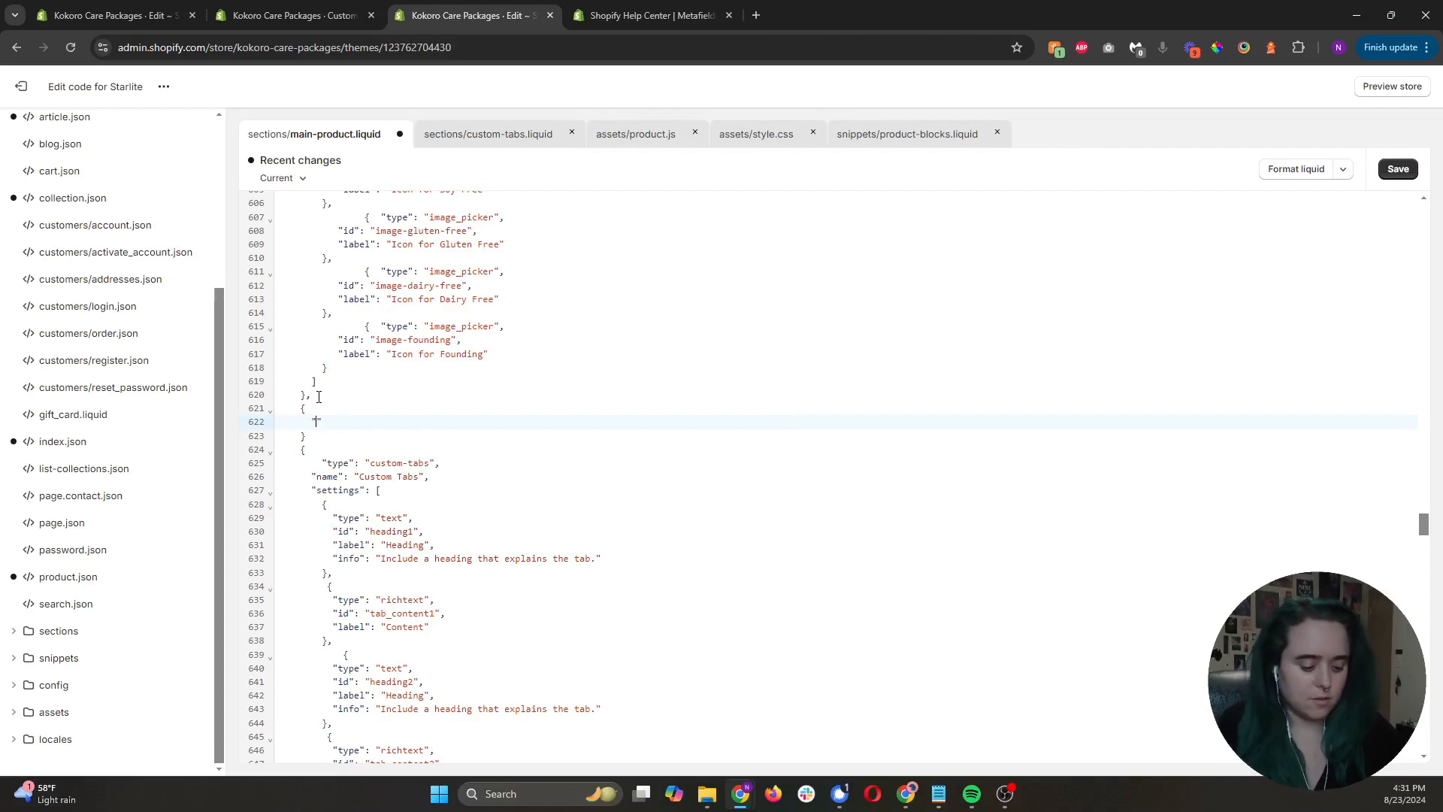
type(": \"")
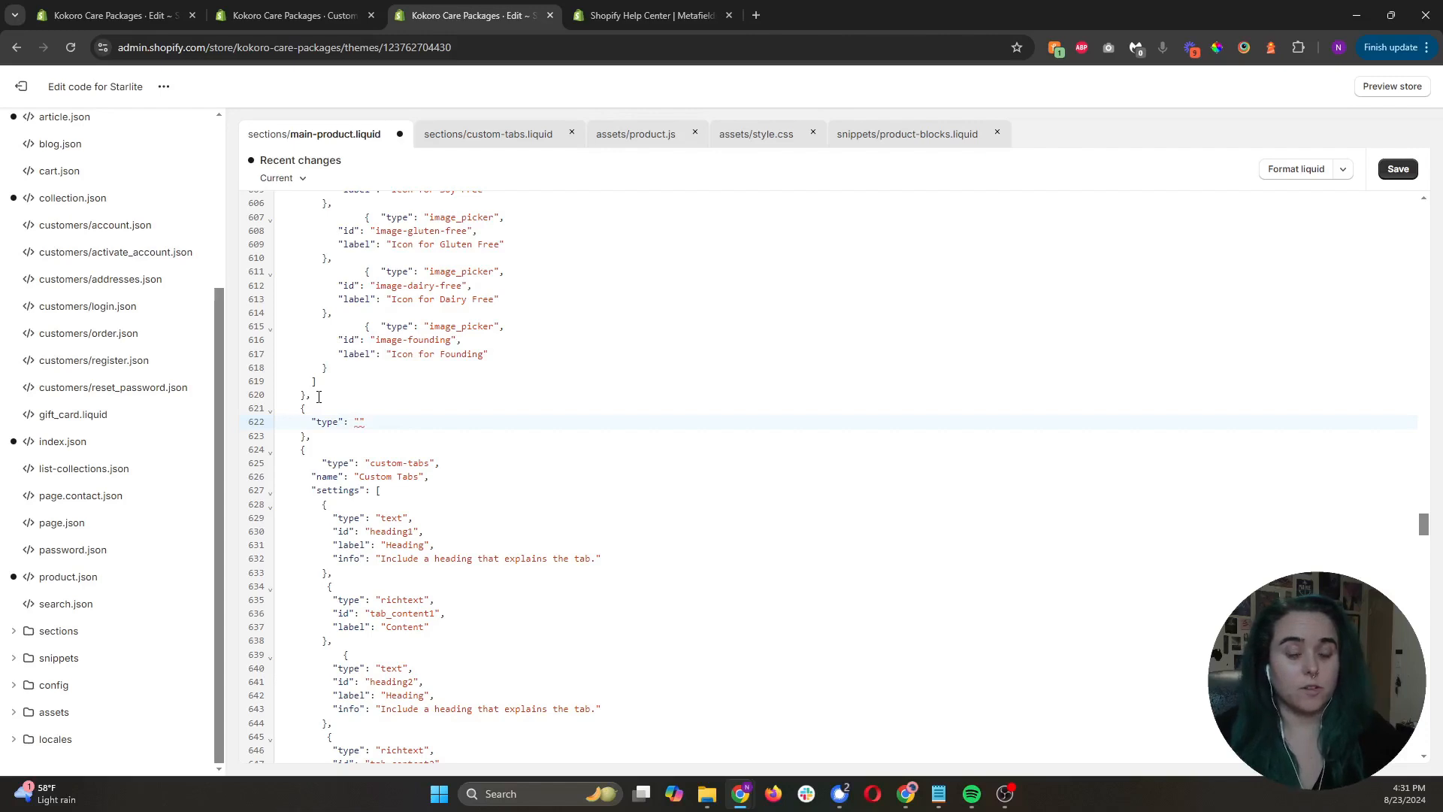
type("location")
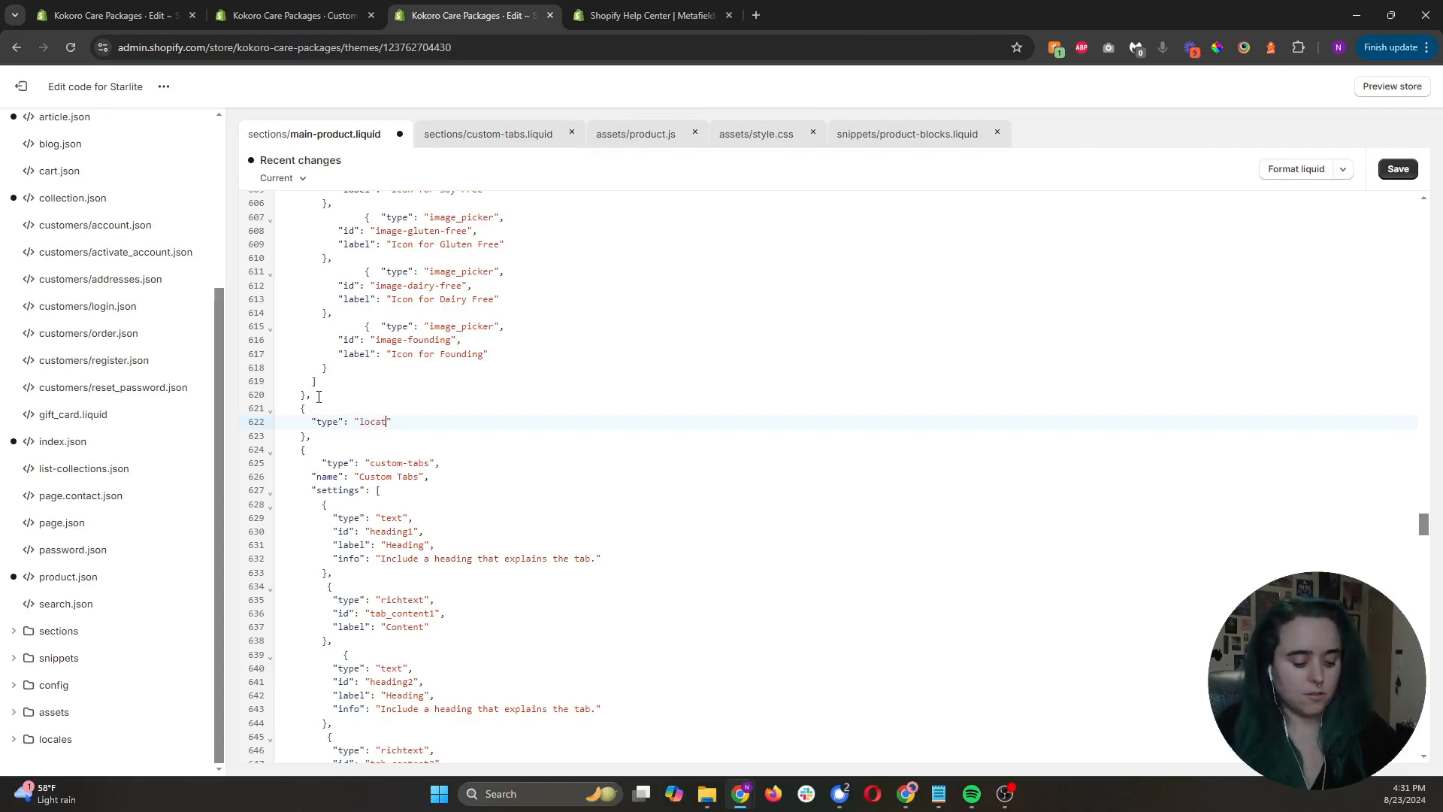
type(",")
key("Return")
type("\"name\":")
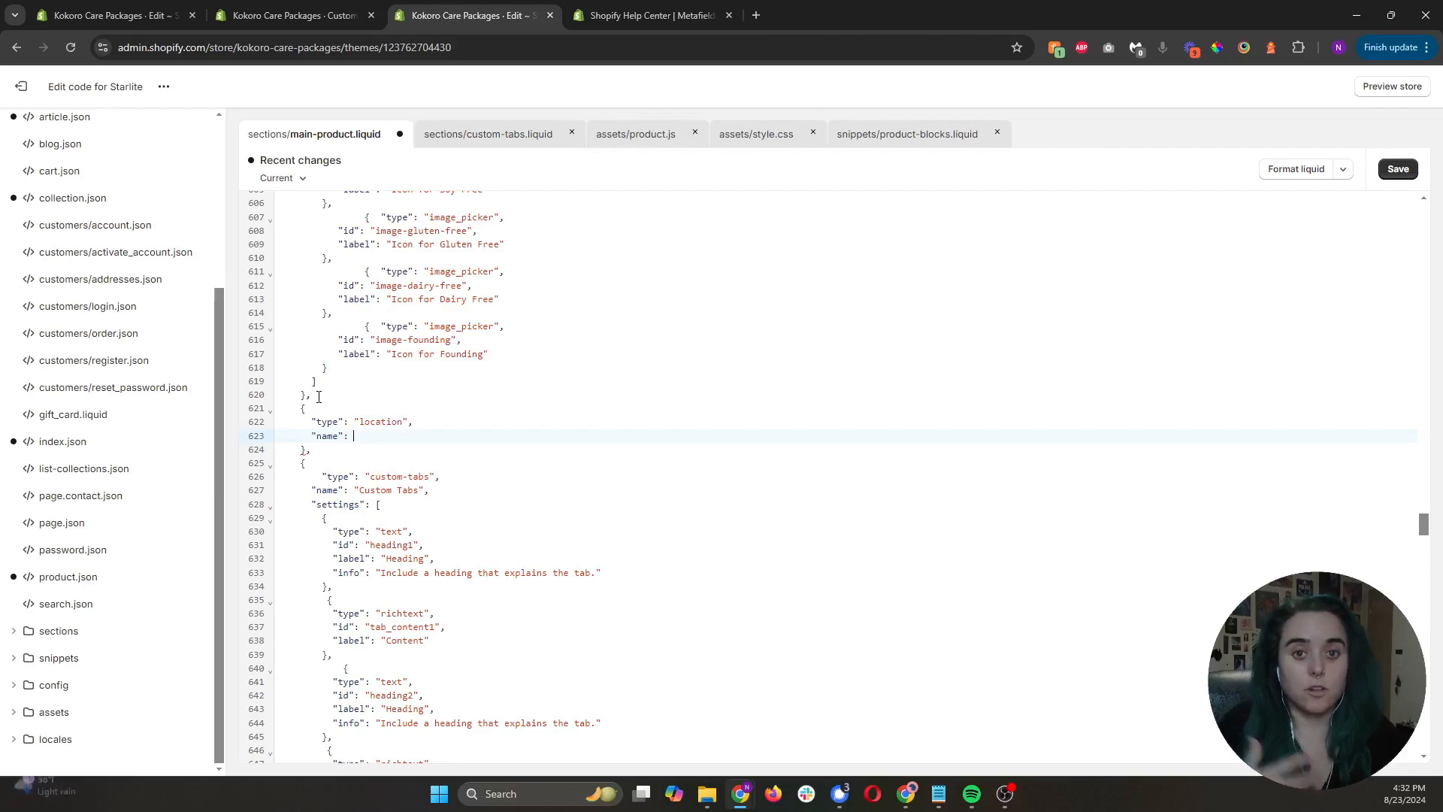
type("\"Lo")
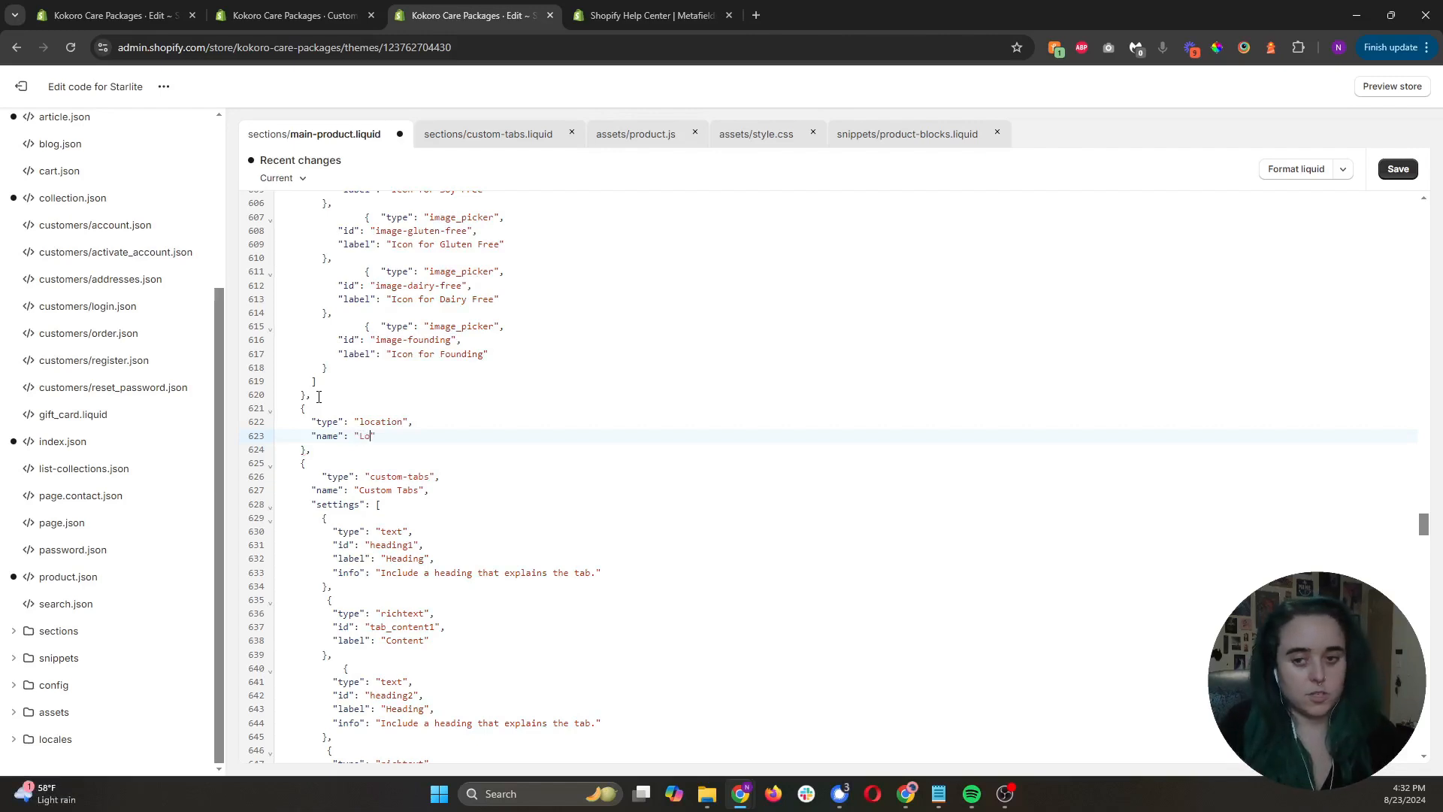
type("cation")
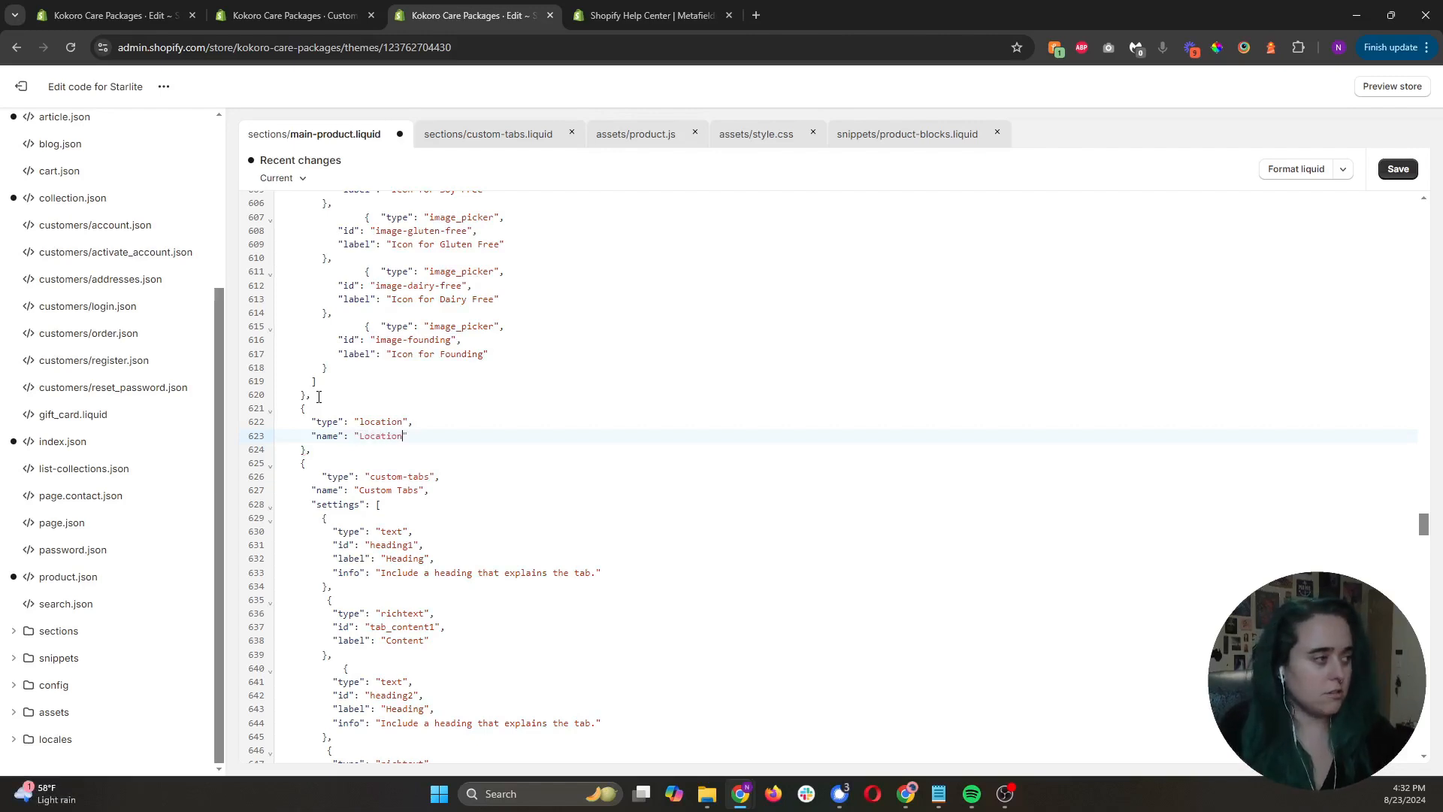
type(" of Pro")
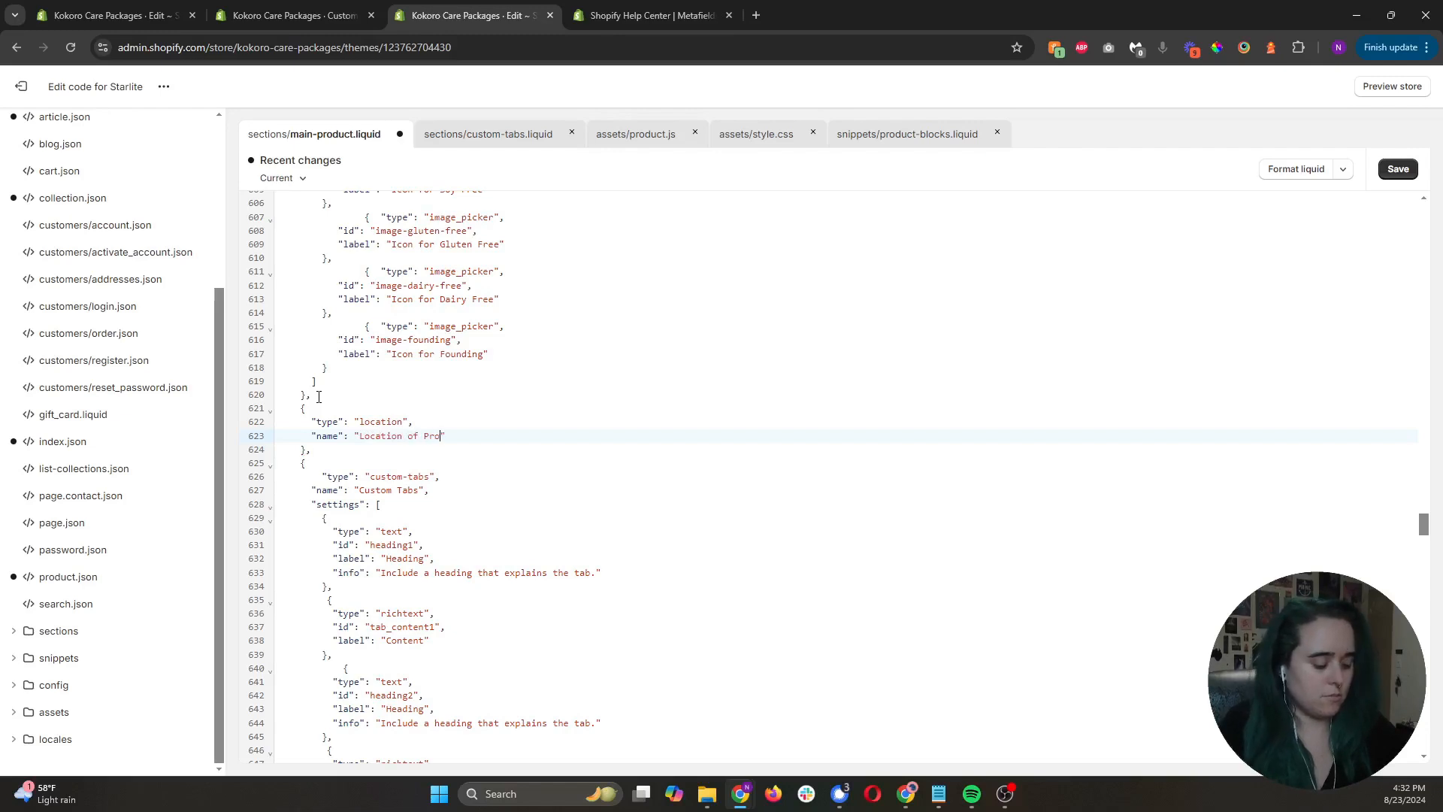
key("ctrl+BackSpace")
key("ctrl+BackSpace")
type("Pr")
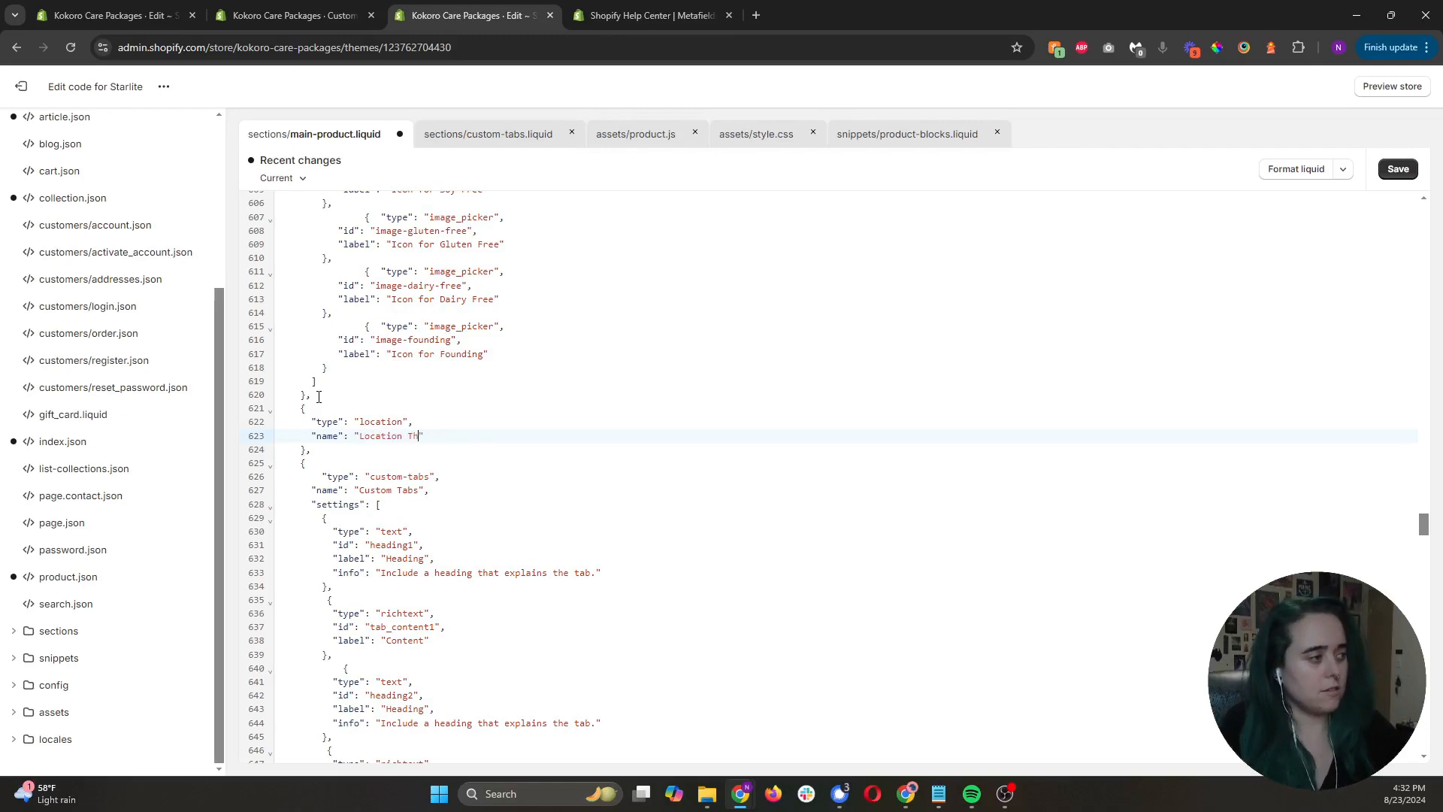
key("ctrl+BackSpace")
key("ctrl+BackSpace")
Set the location block's name to "Location Where Product Came From".
type("Location Wh")
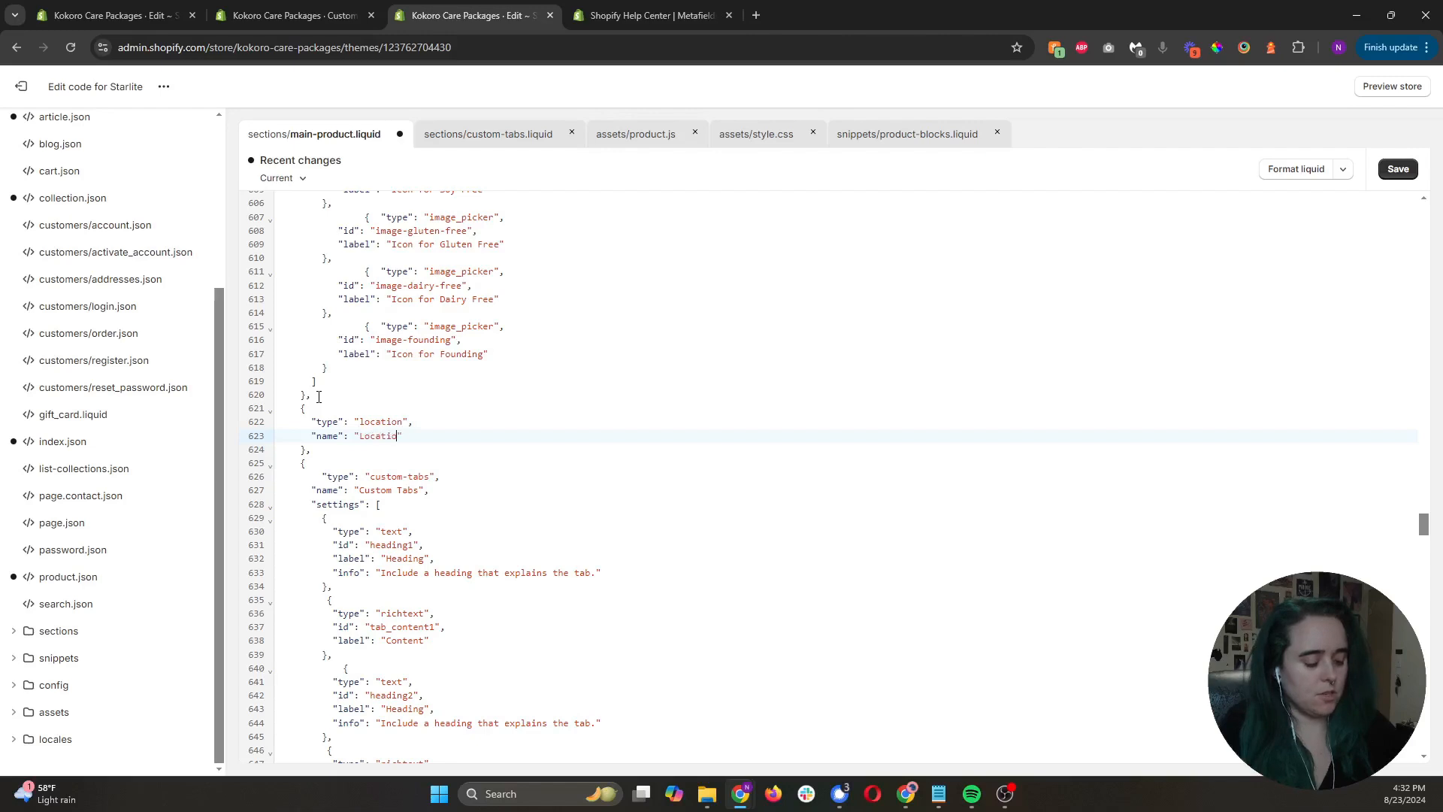
type("ere Product Came ")
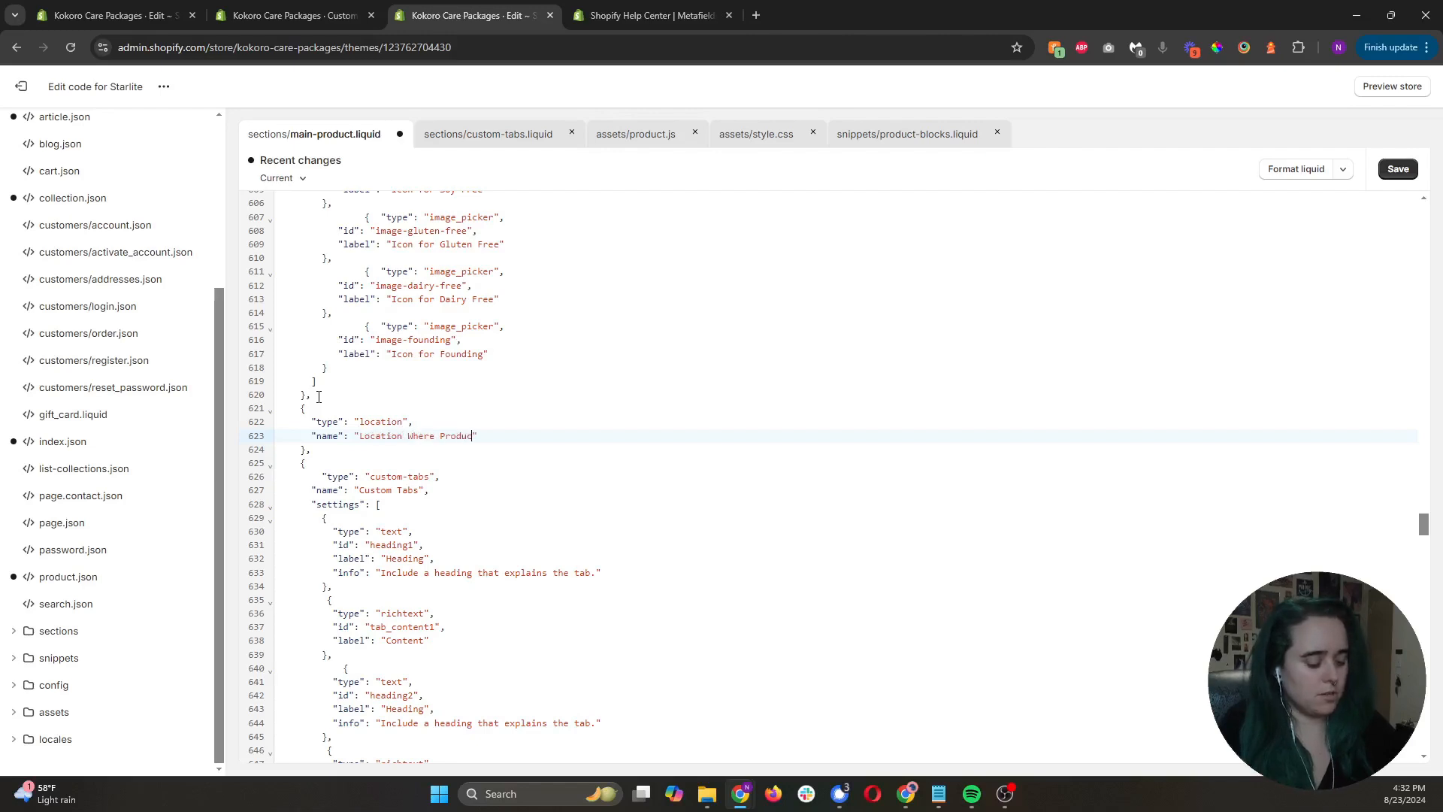
type("From")
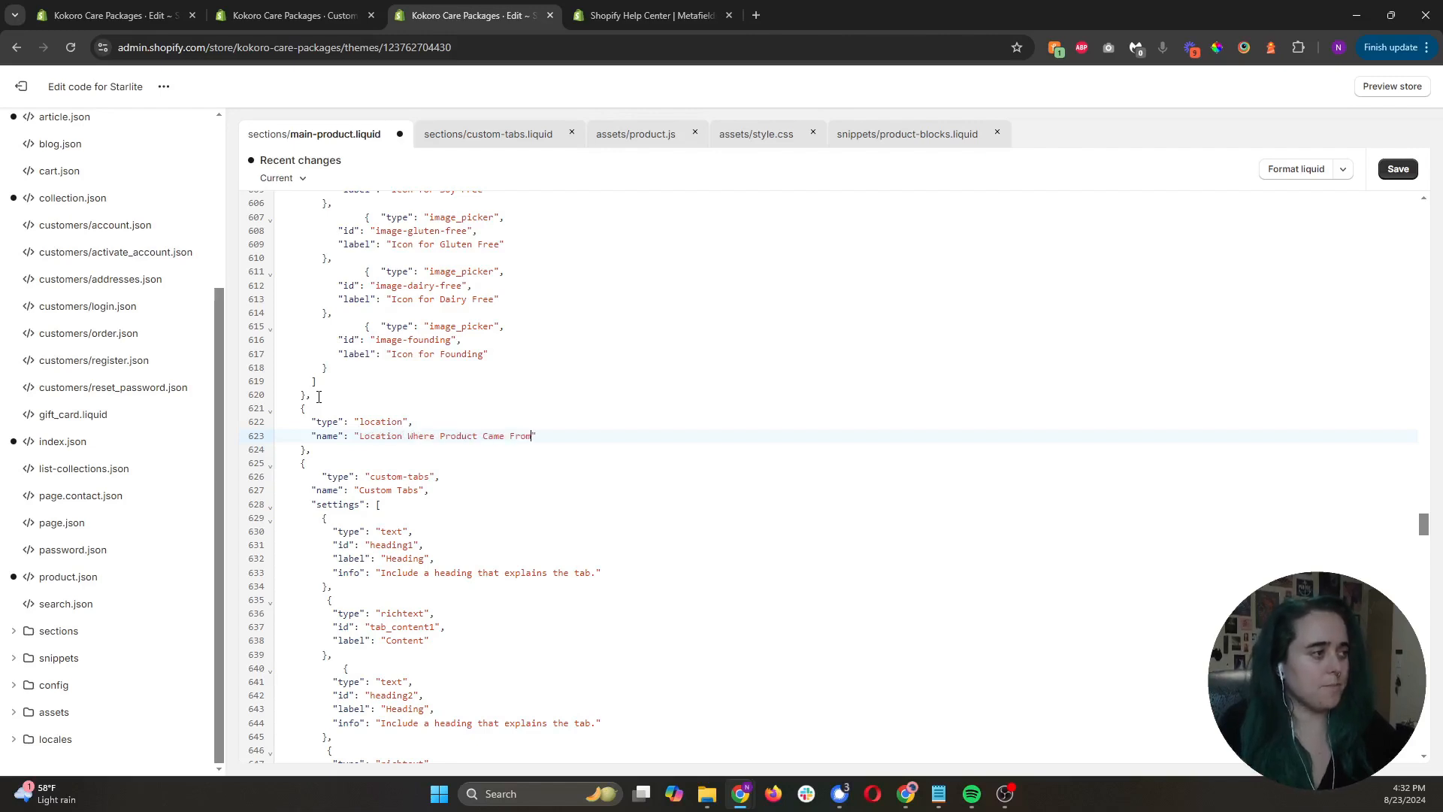
Add a "settings" array containing one empty object to the location block, after its name.
key("Return")
type("\"")
type("settin")
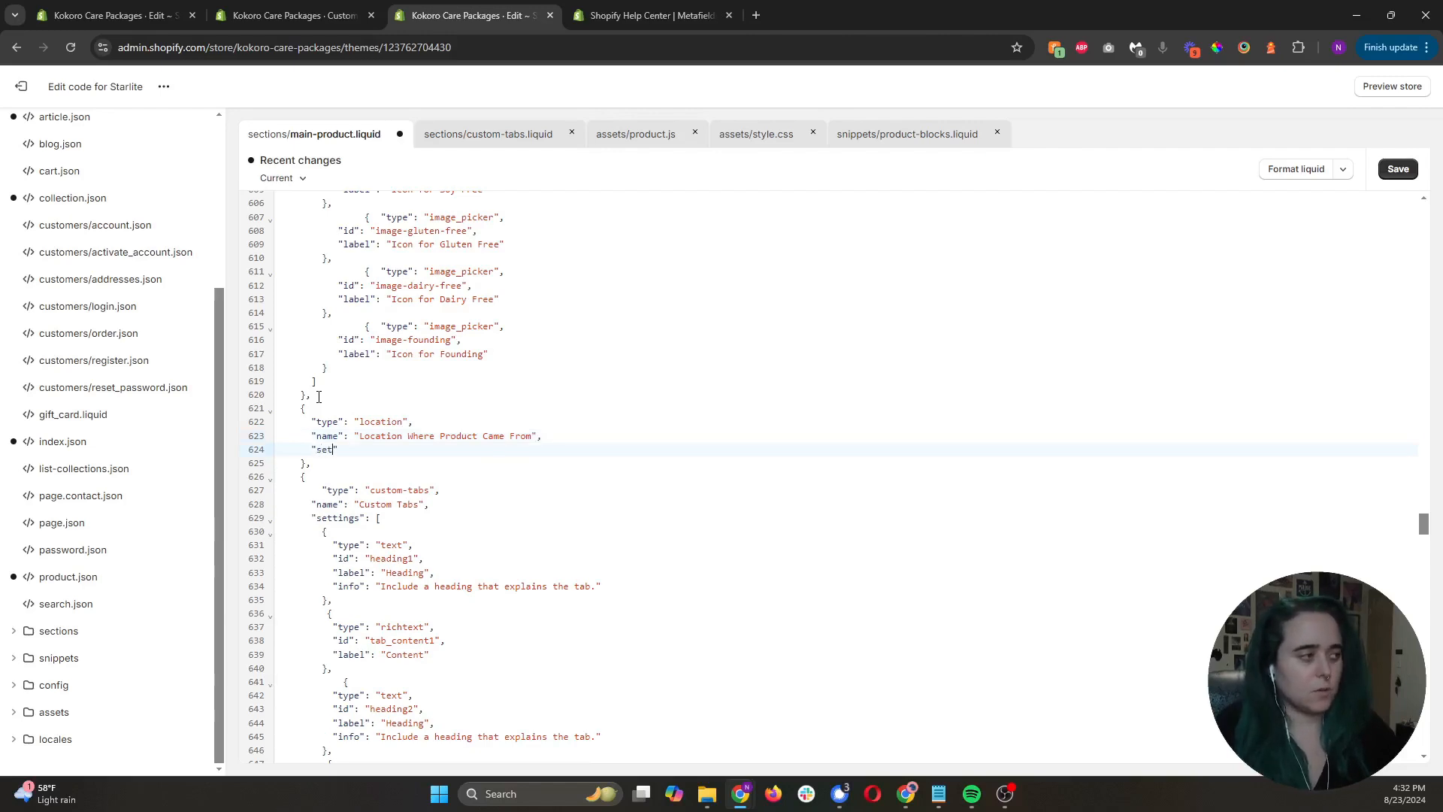
key("BackSpace")
key("BackSpace")
type("ings\"")
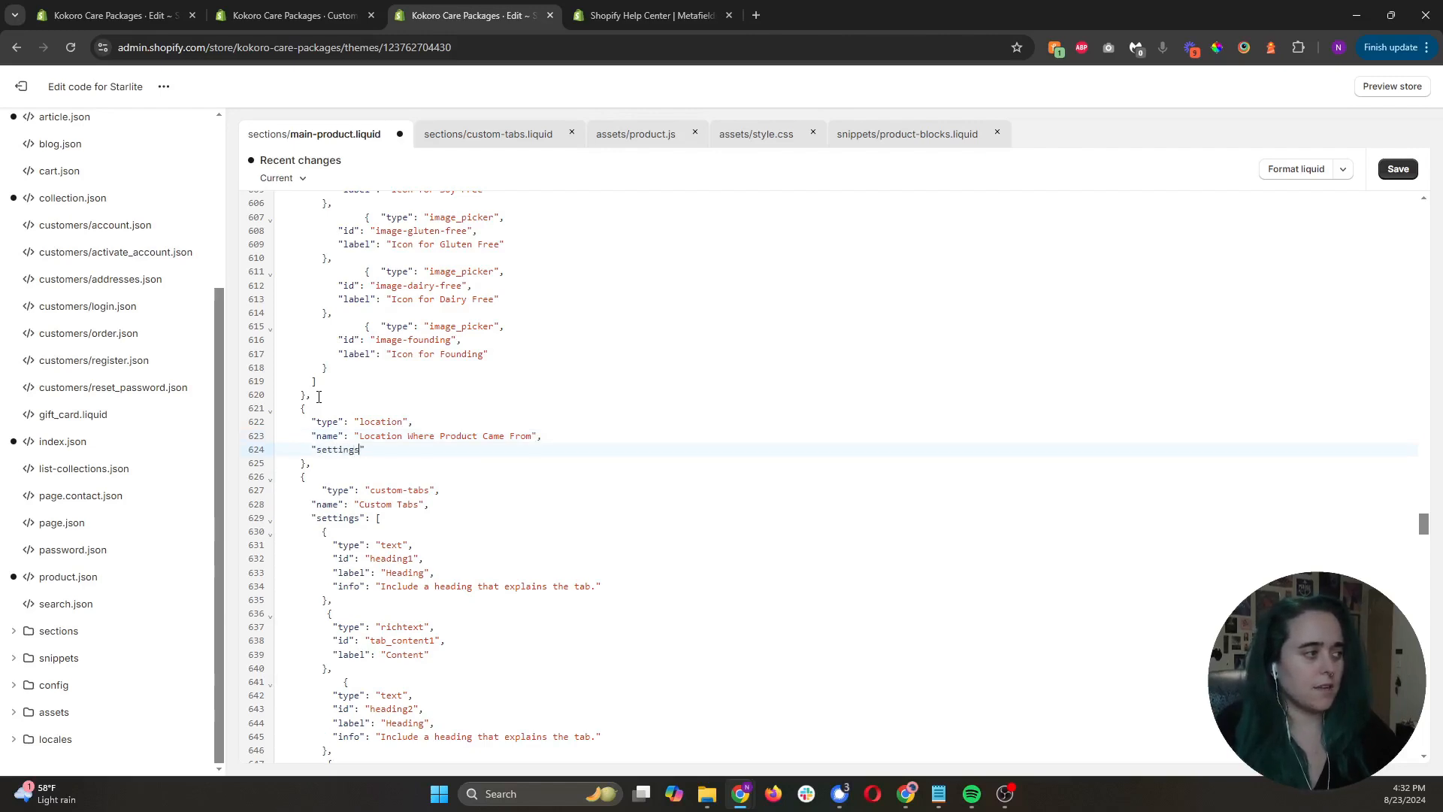
type(": ")
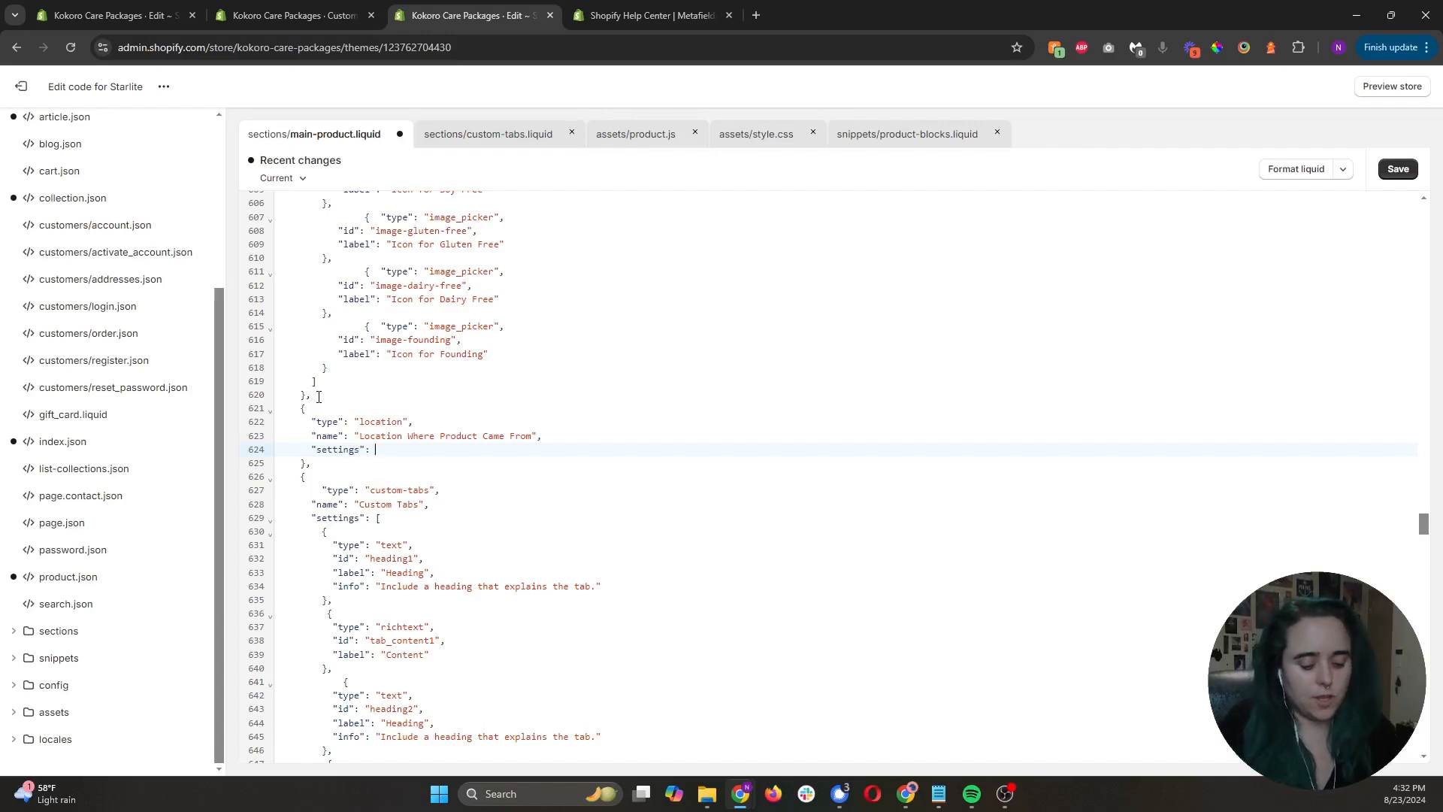
type("[")
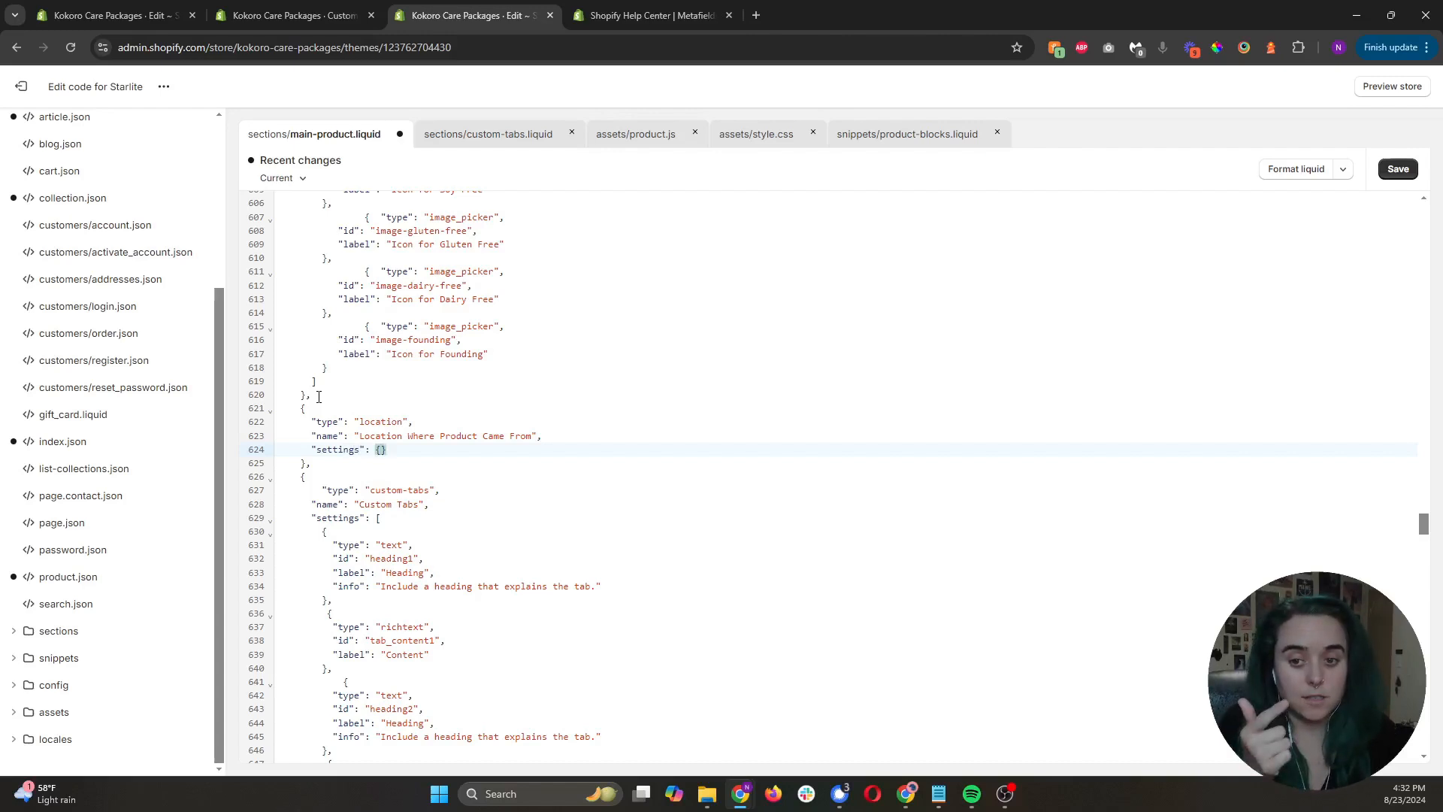
key("Return")
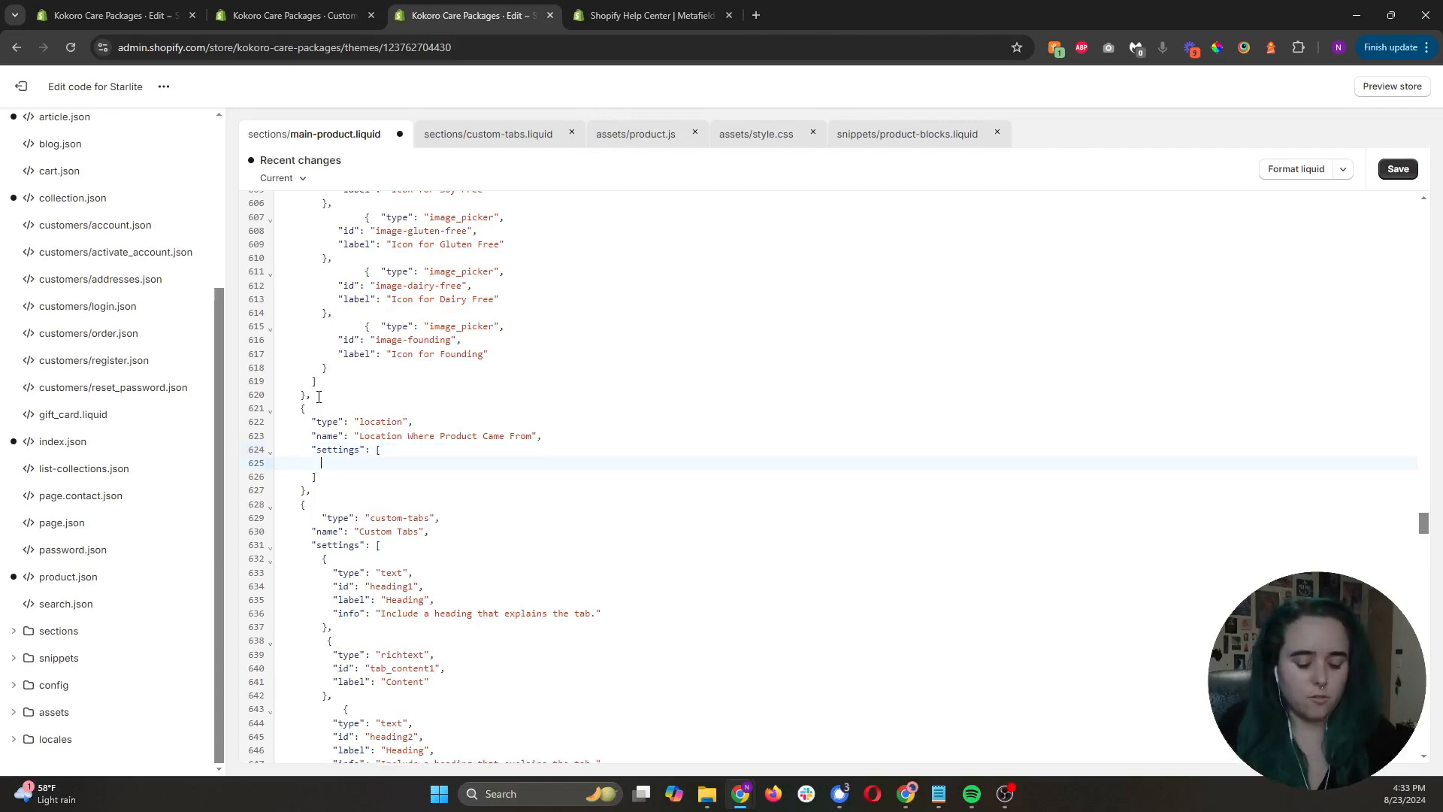
type("{")
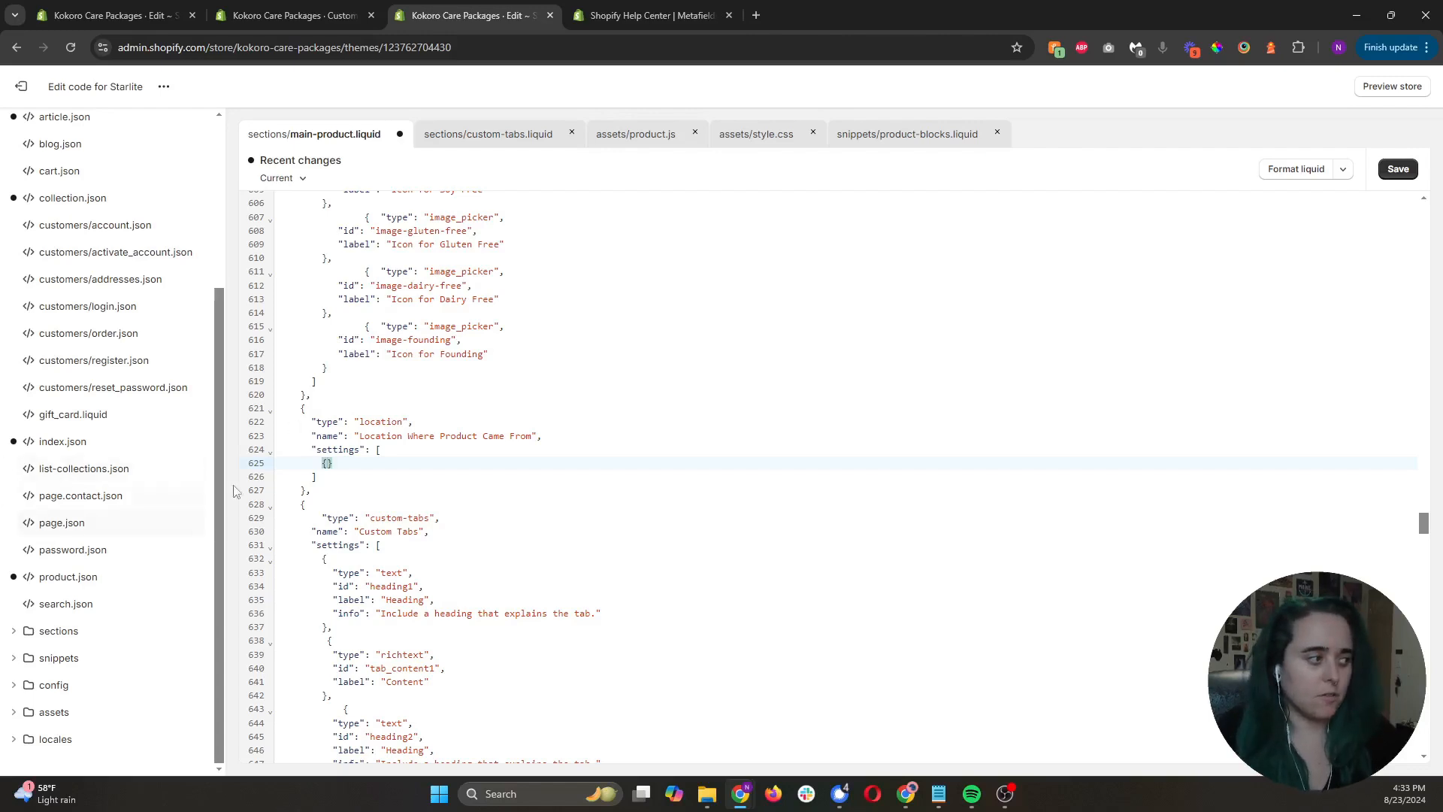
Copy the type, id, label and info lines of the Custom Tabs block's first text setting into the location block's empty settings object.
left_click_drag(613, 615, 279, 573)
key("ctrl+c")
left_click(329, 464)
key("ctrl+v")
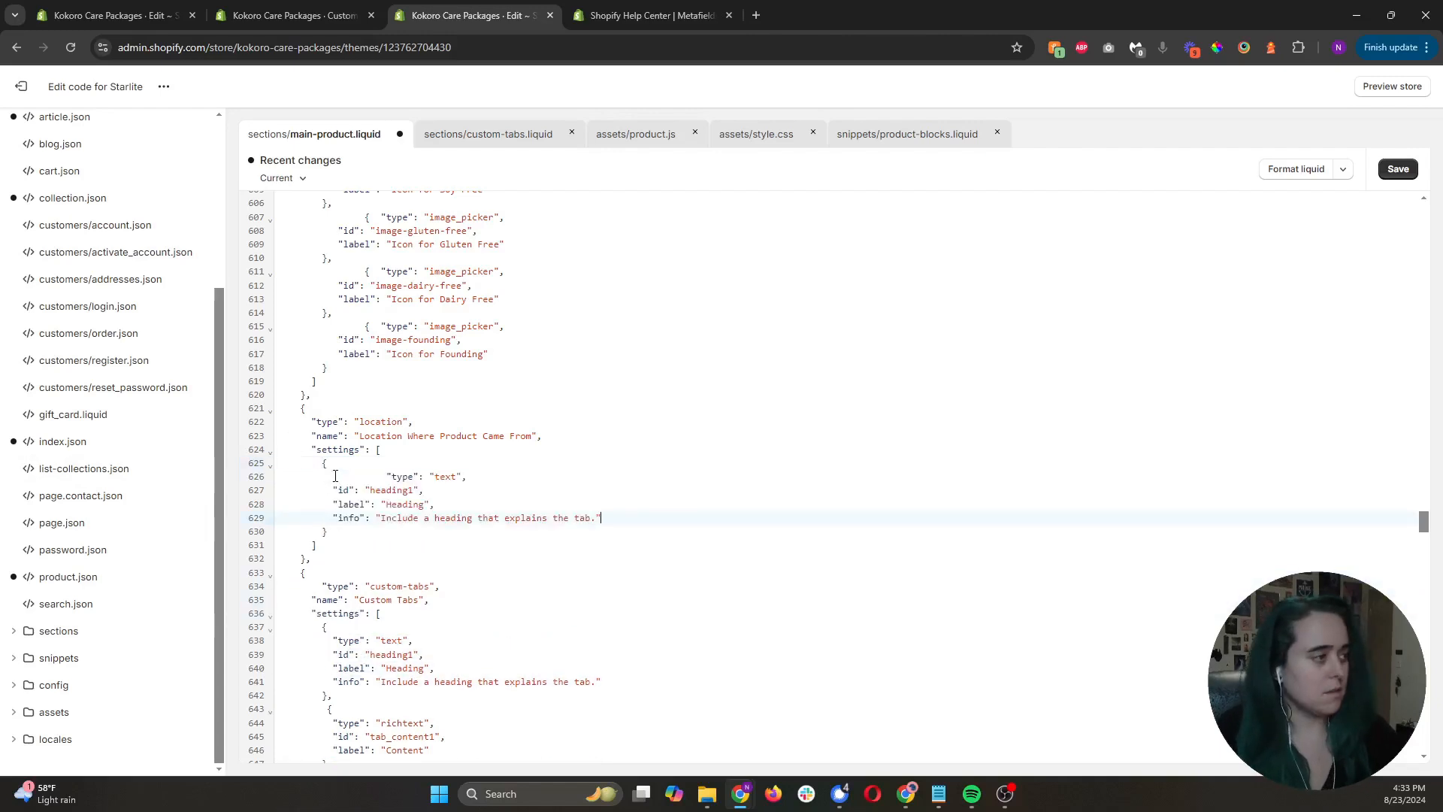
Set the location block's text setting to id "text" and label "Metafield".
double_click(412, 490)
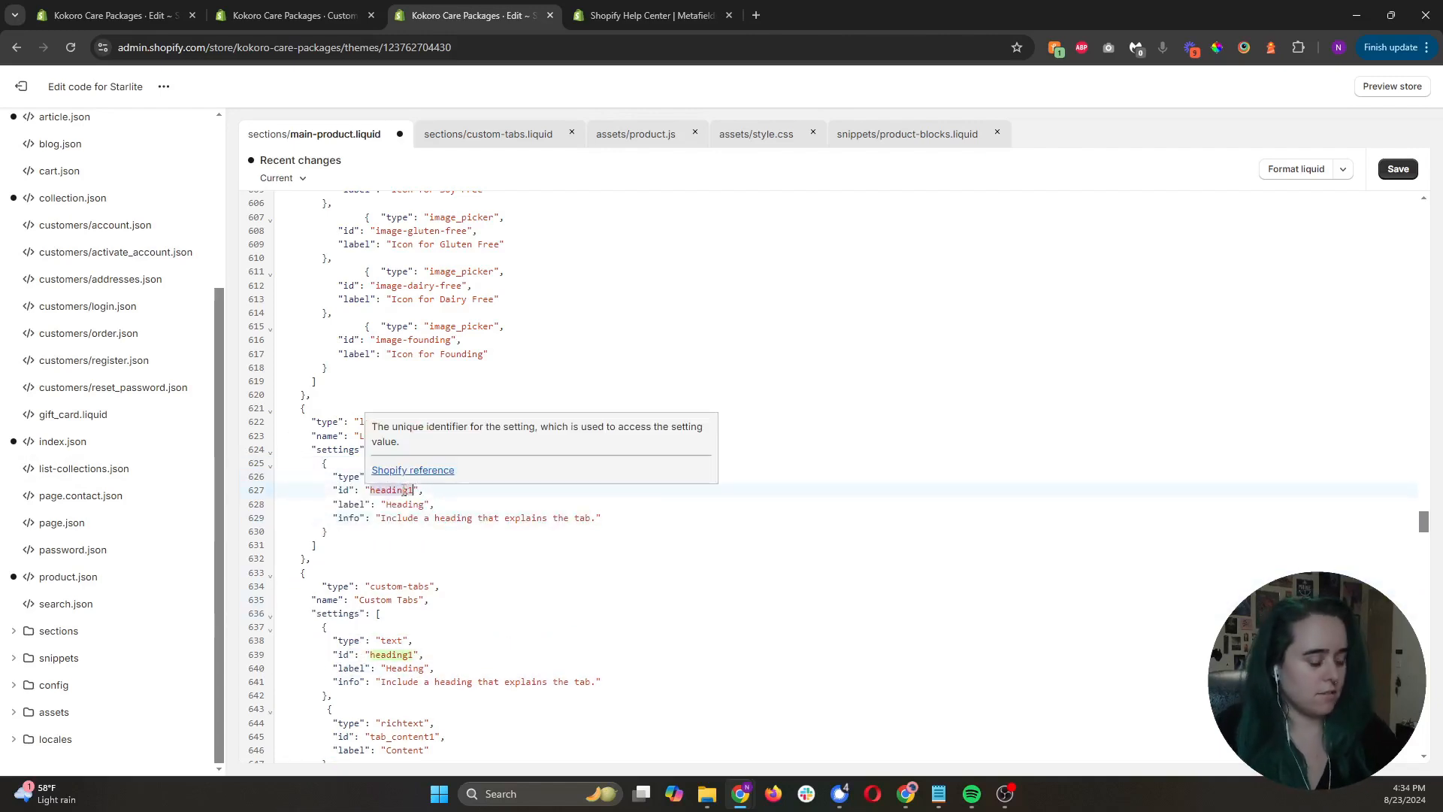
type("text")
double_click(406, 505)
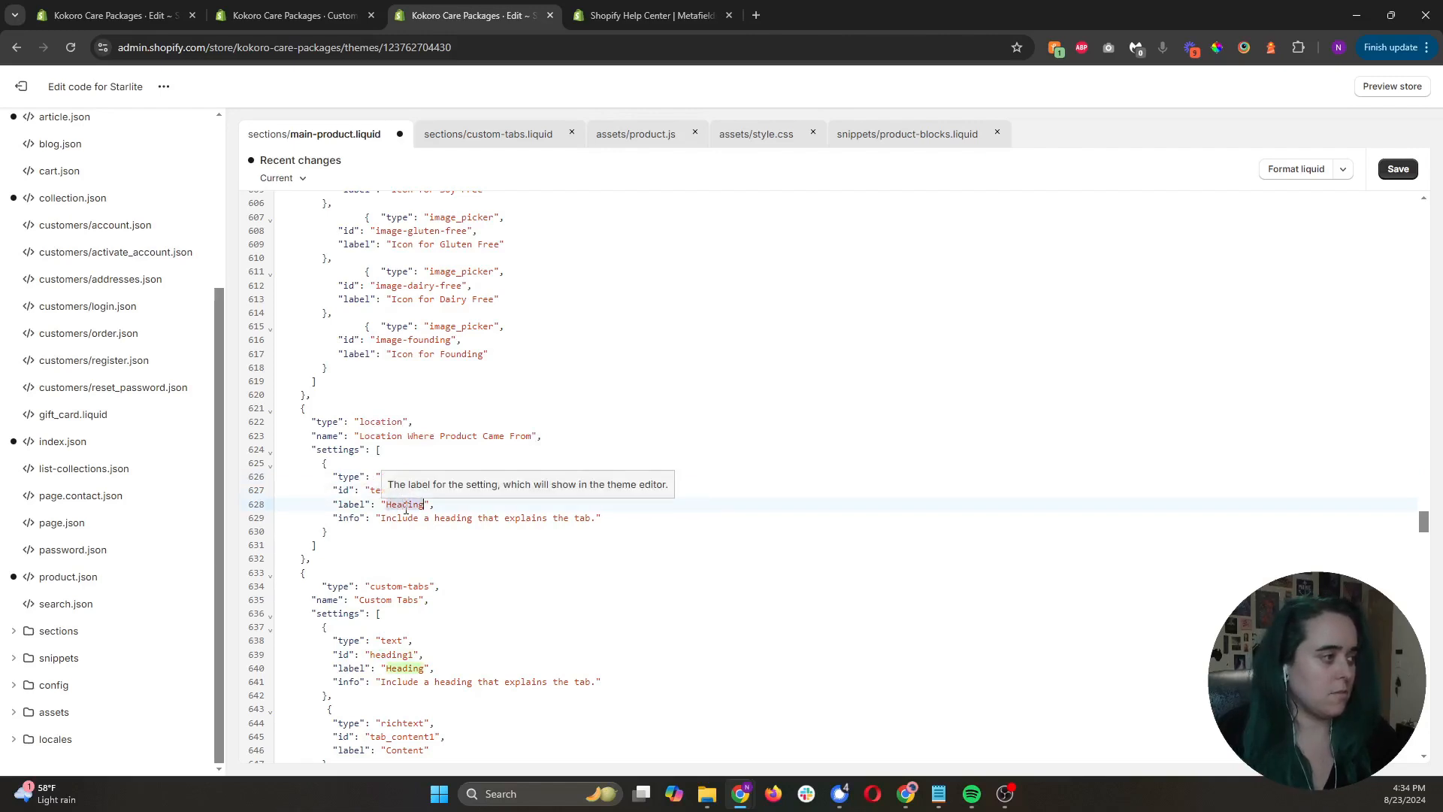
type("Met")
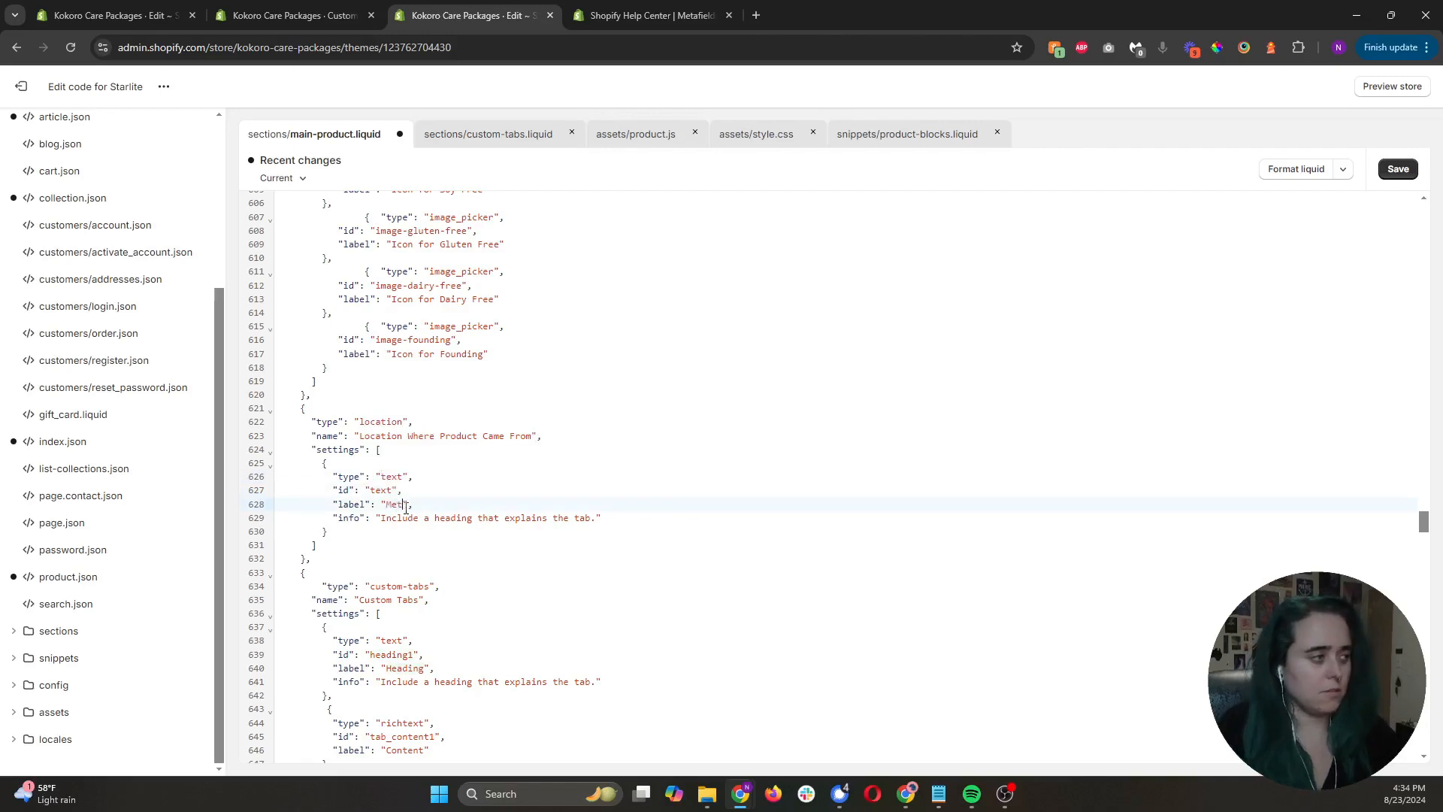
type("afield")
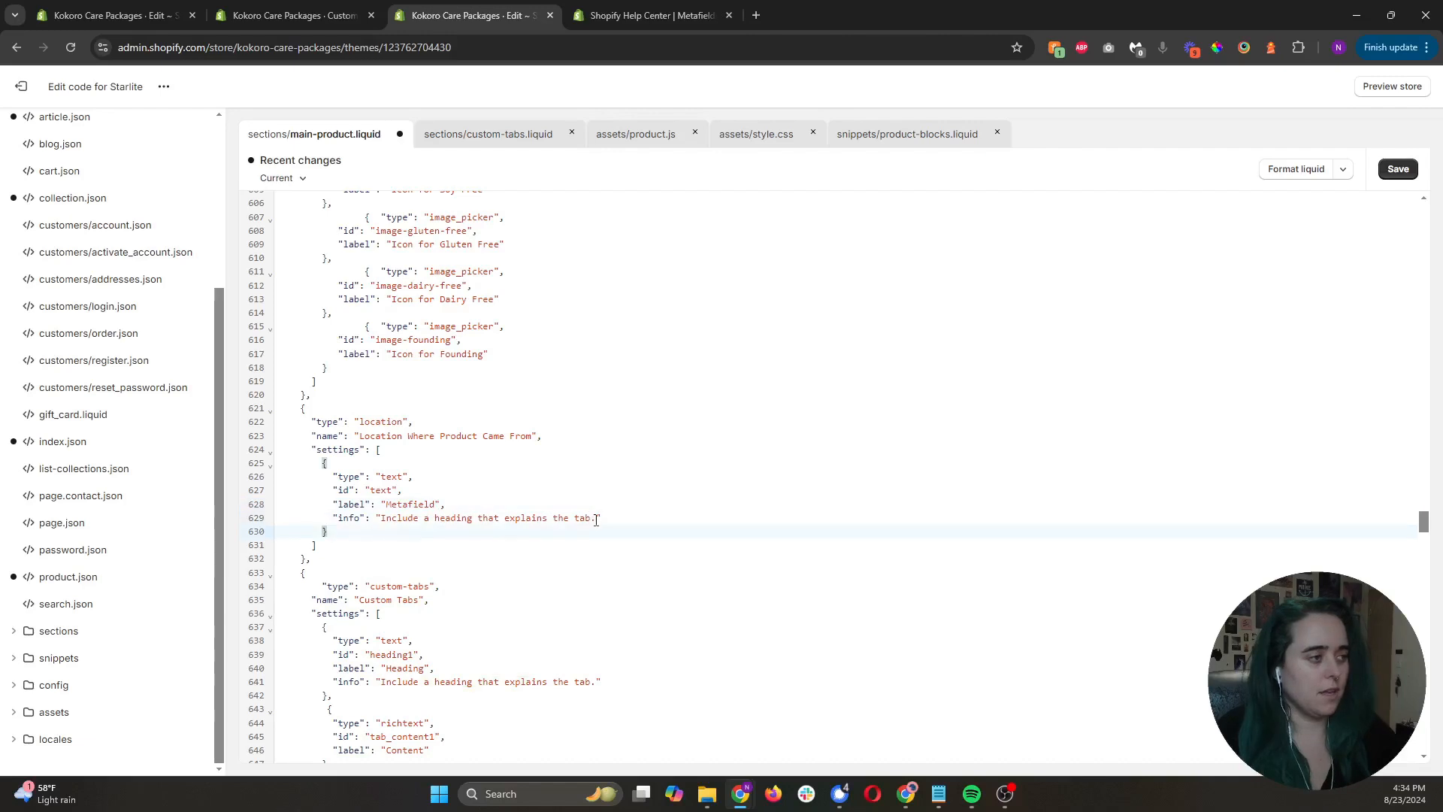
Delete the copied info line and its preceding comma from the location block's setting, and try to save the file.
left_click_drag(597, 517, 380, 518)
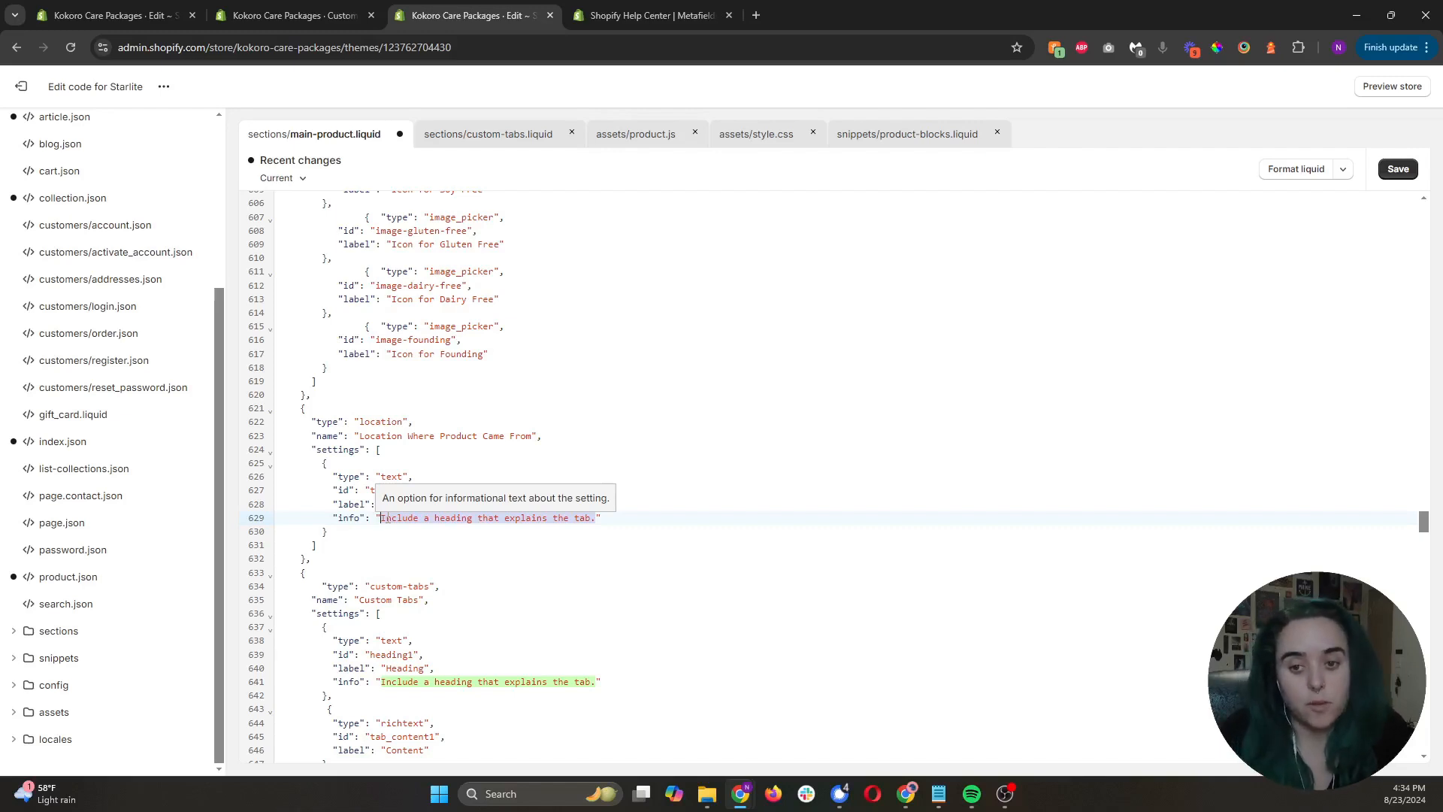
left_click_drag(644, 518, 214, 518)
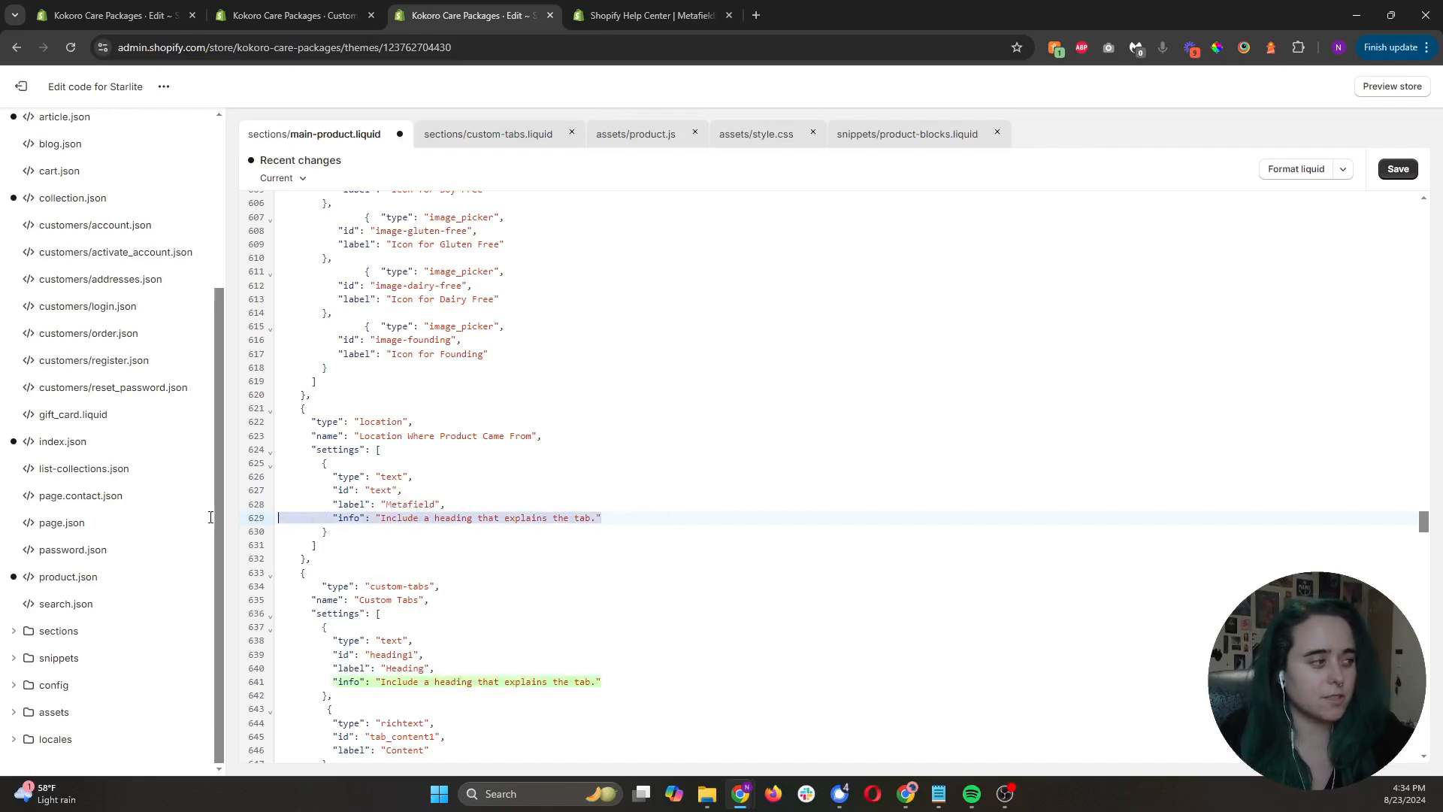
key("BackSpace")
key("BackSpace")
key("BackSpace")
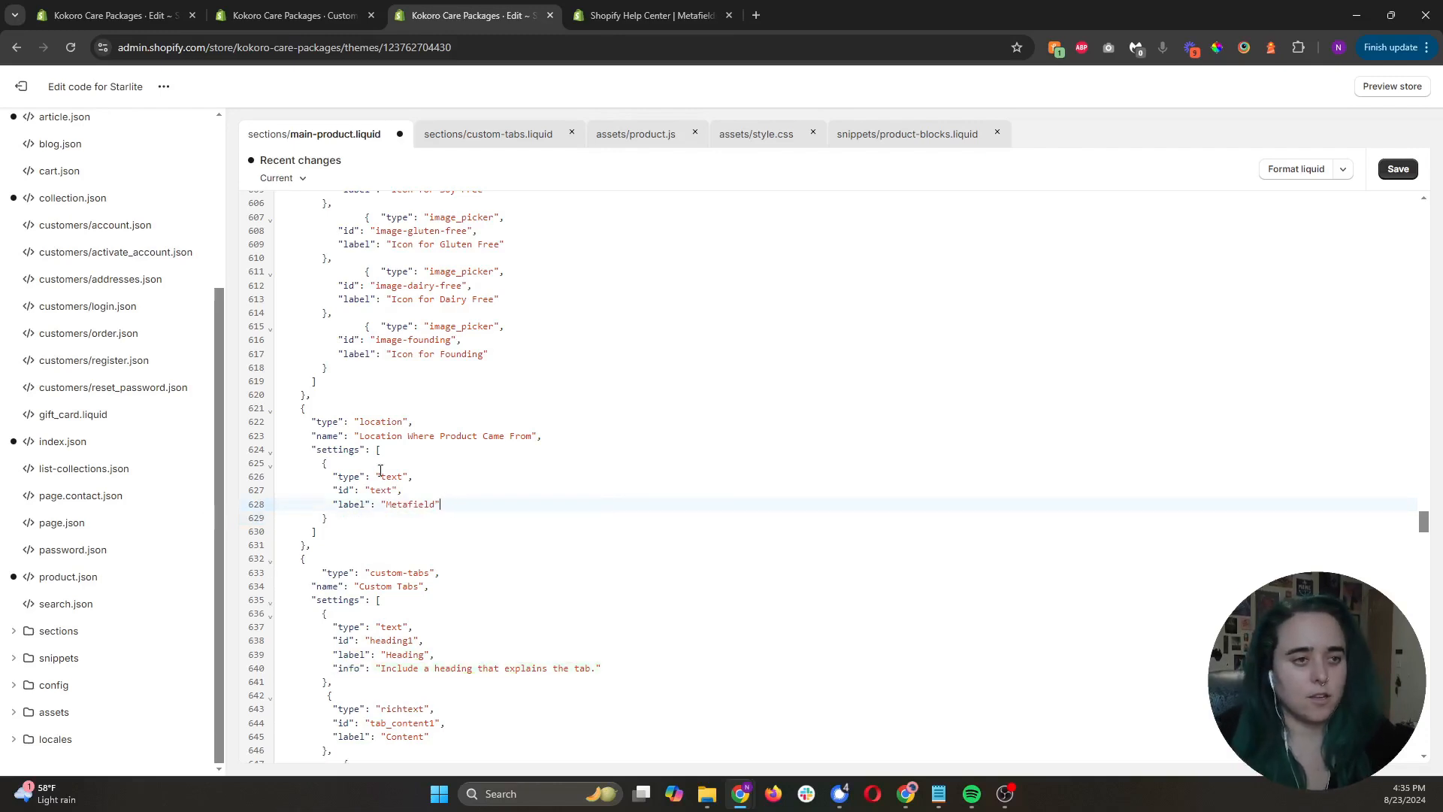
left_click(1397, 168)
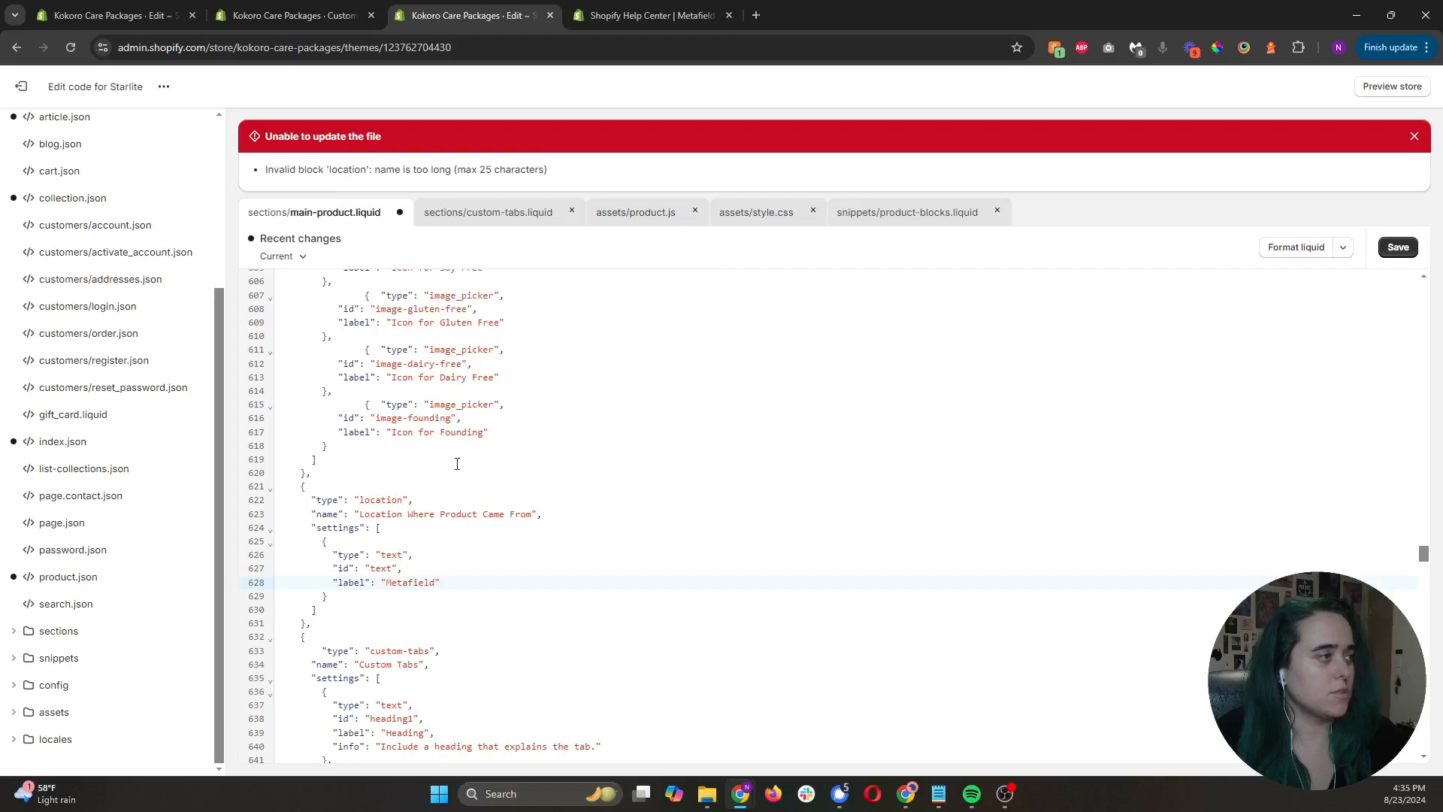
Shorten the location block's name to "Location of Product".
mouse_move(402, 514)
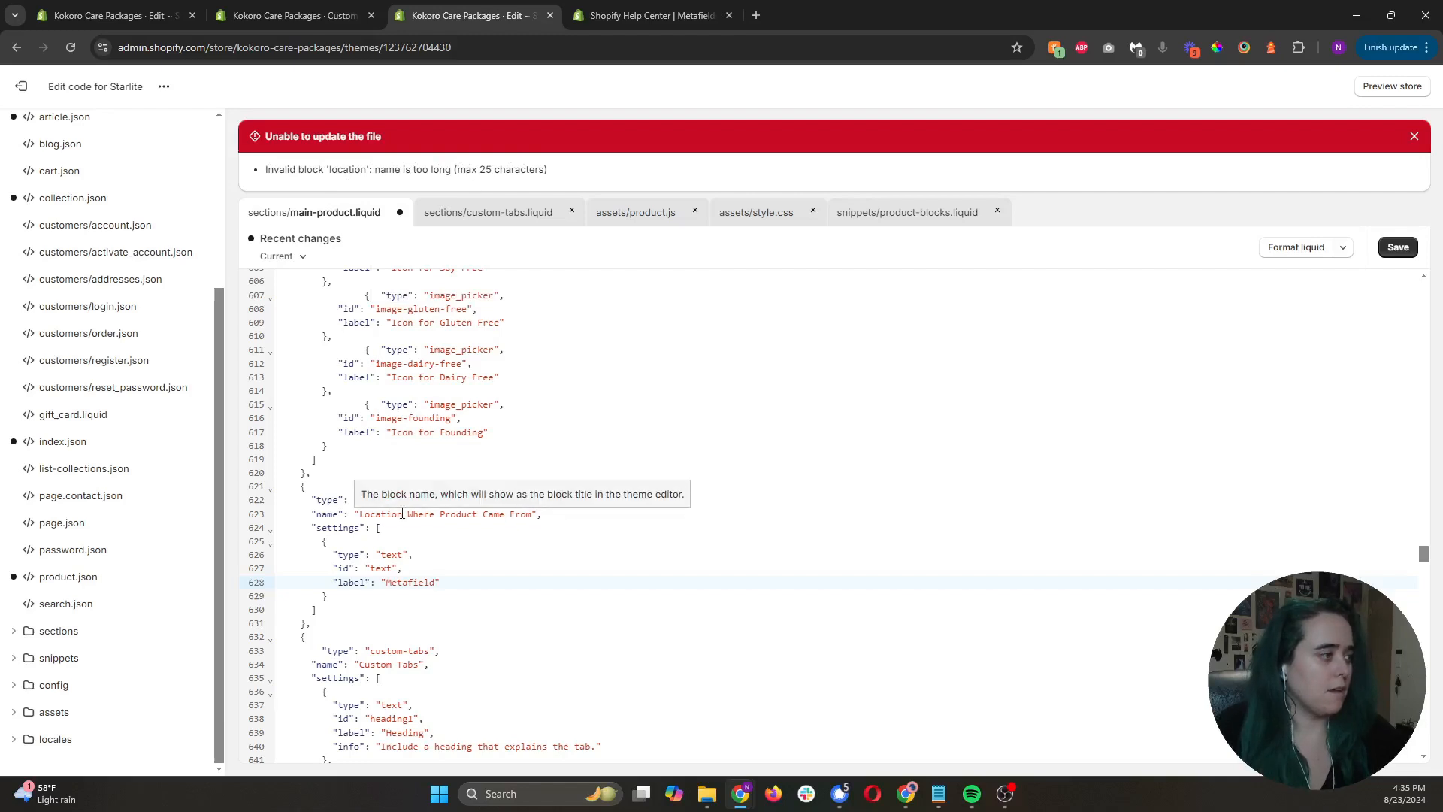
left_click_drag(533, 514, 404, 514)
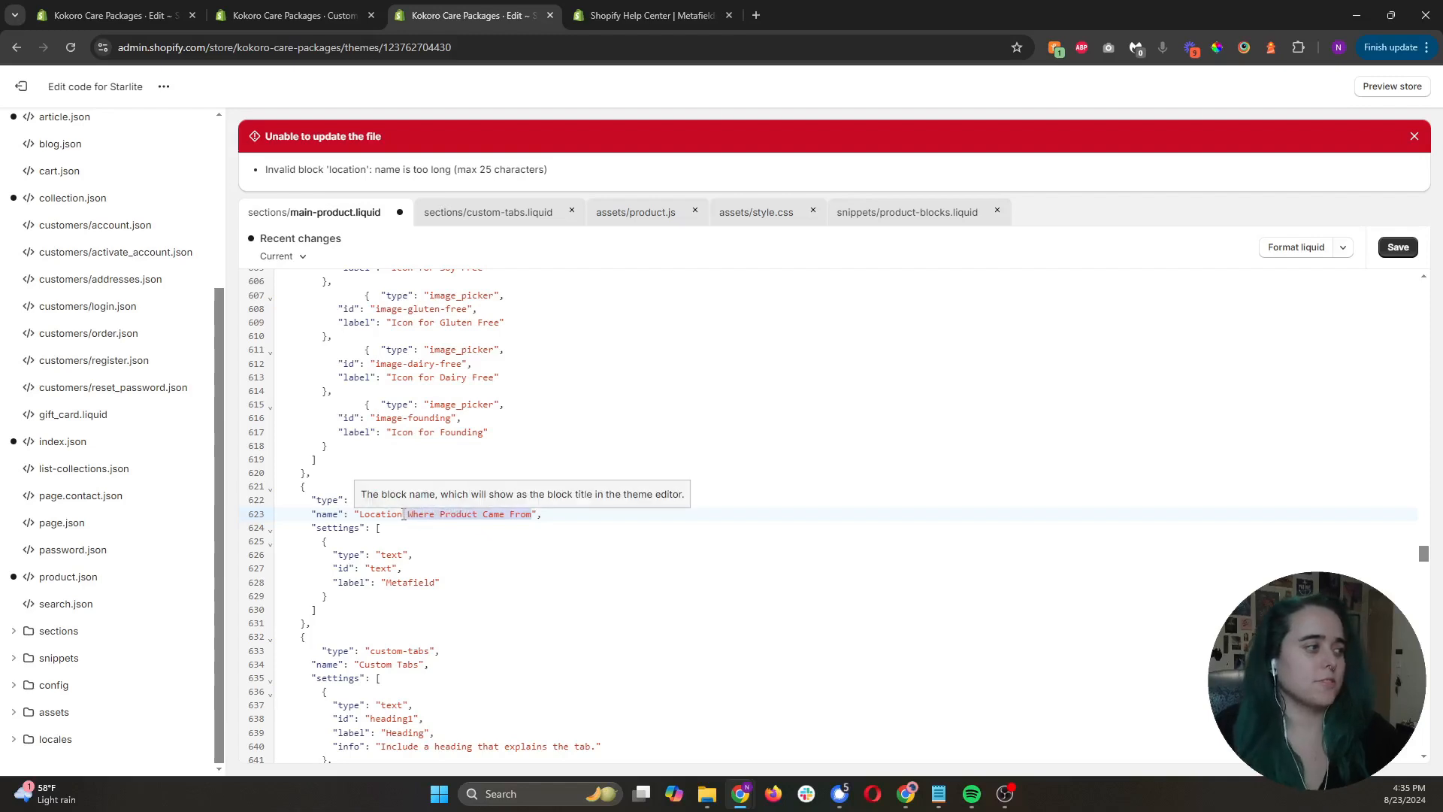
type("of Product")
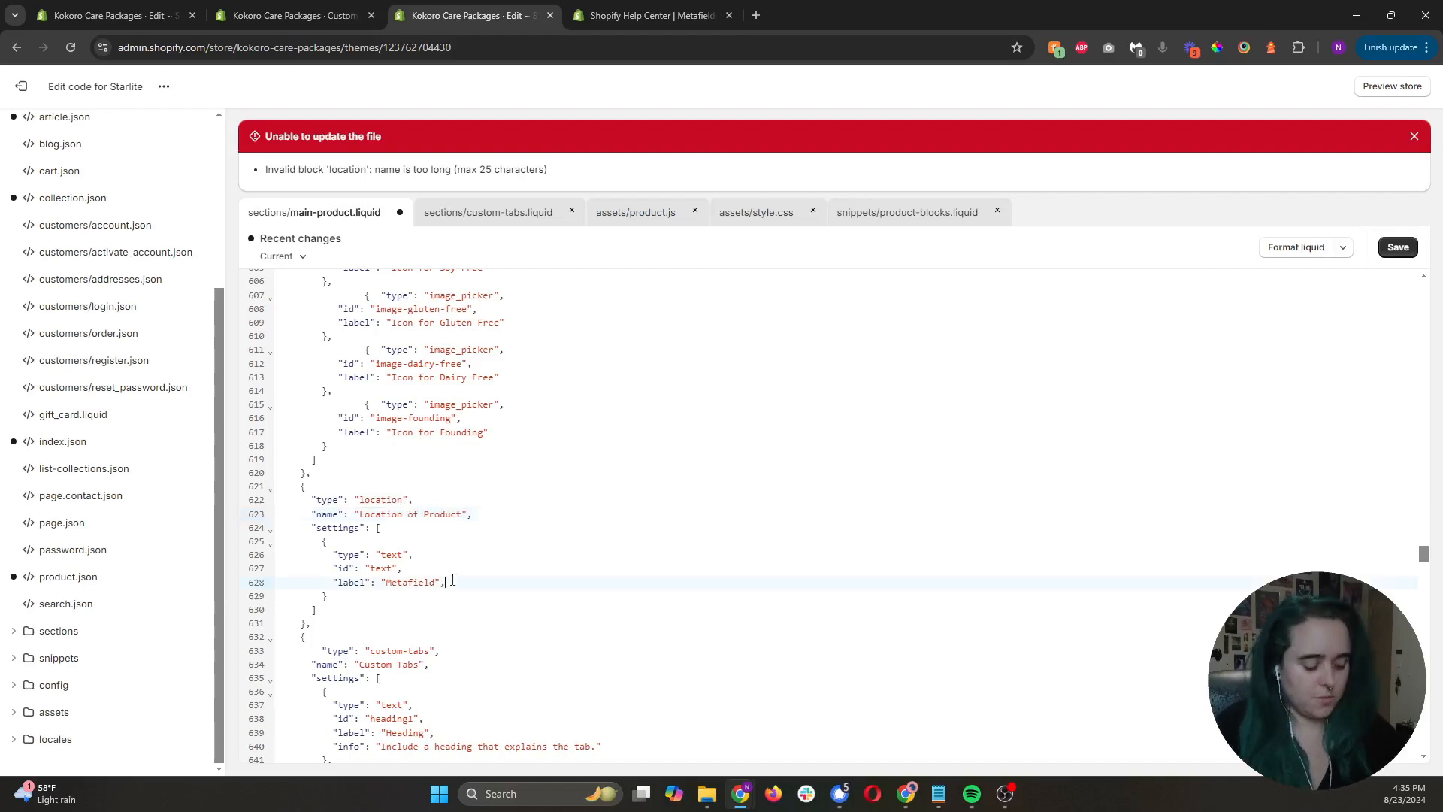
Add info text "select the metafeild indicating where the product came from" to the Metafield setting and save main-product.liquid.
key("Return")
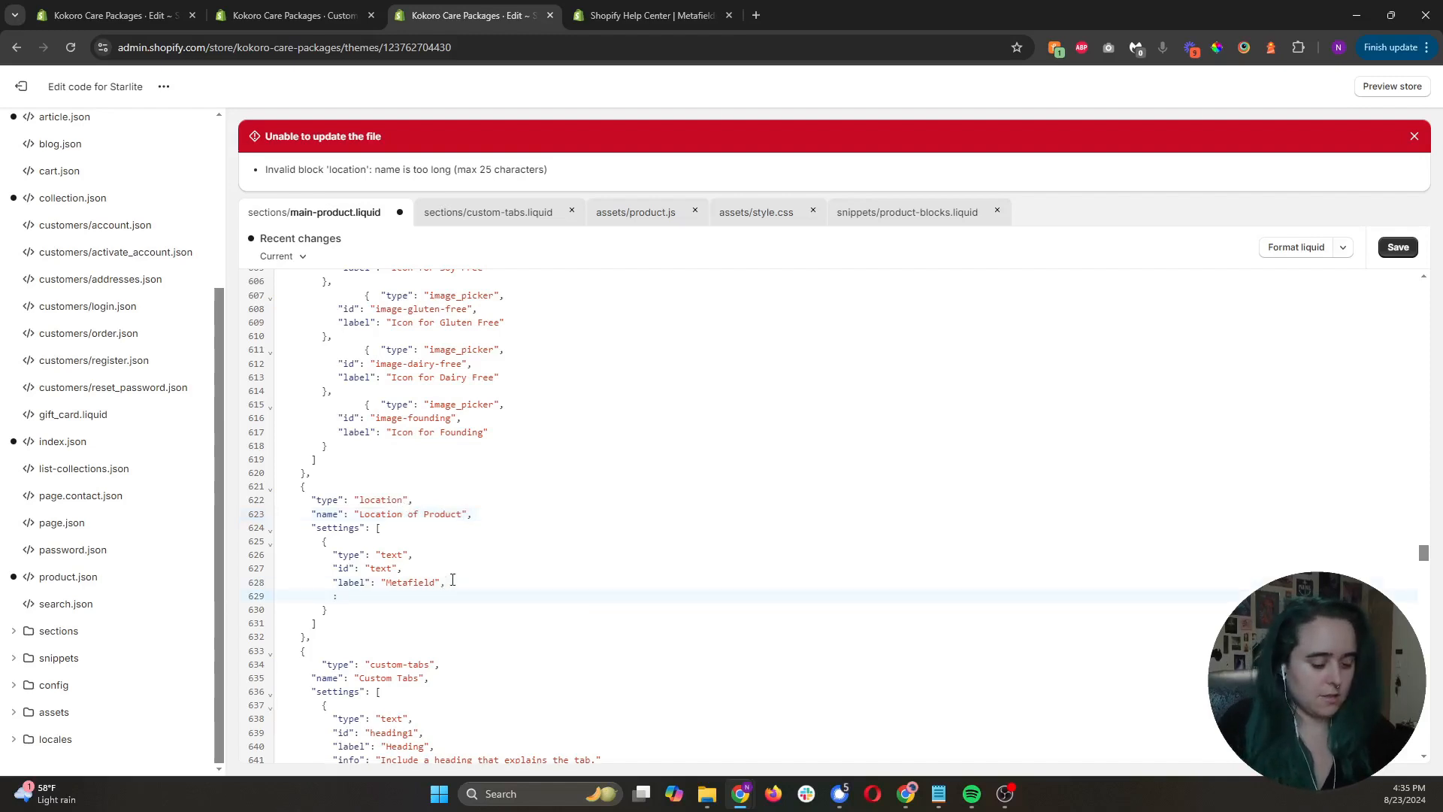
type("\"info\": ")
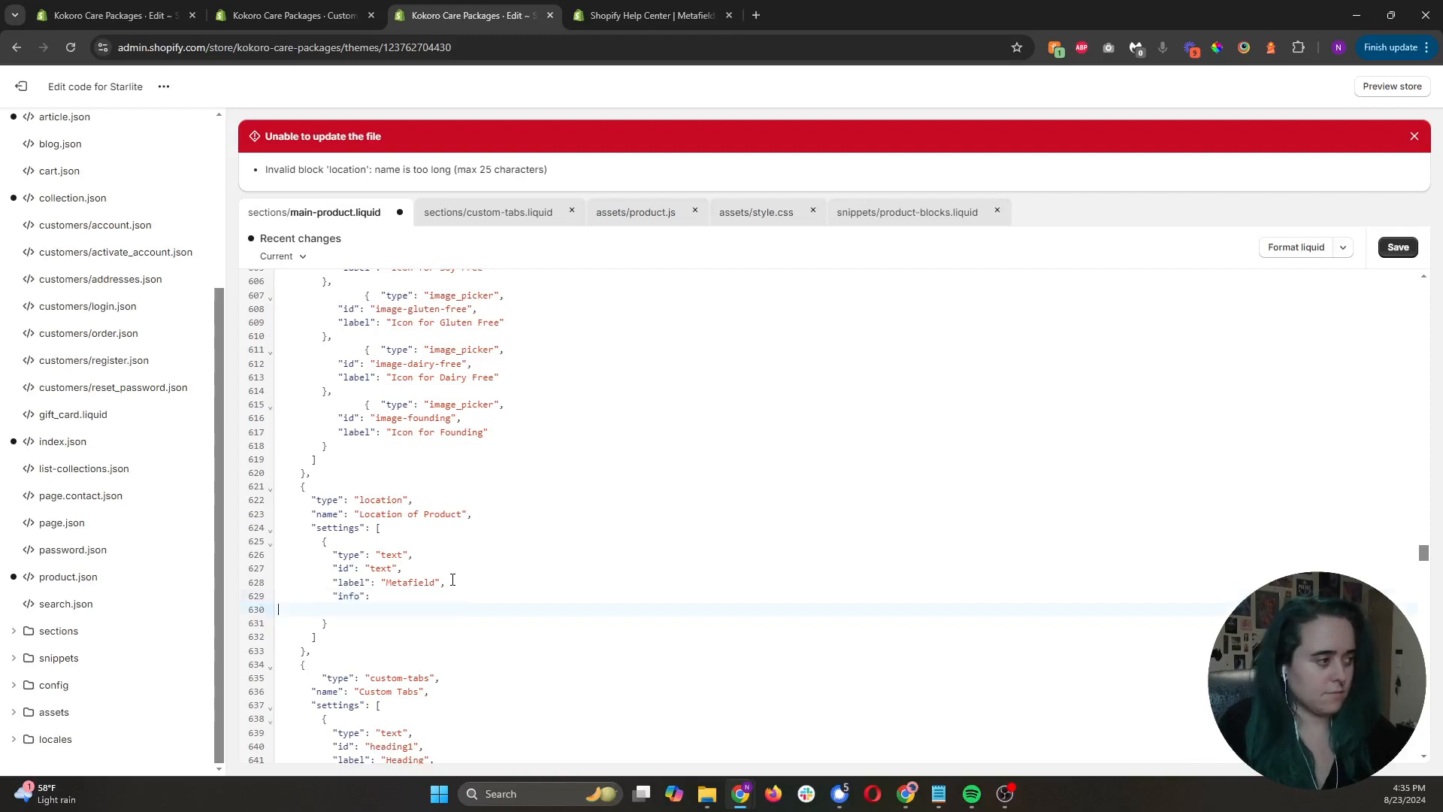
type("\"select the metafeild indicating where the ")
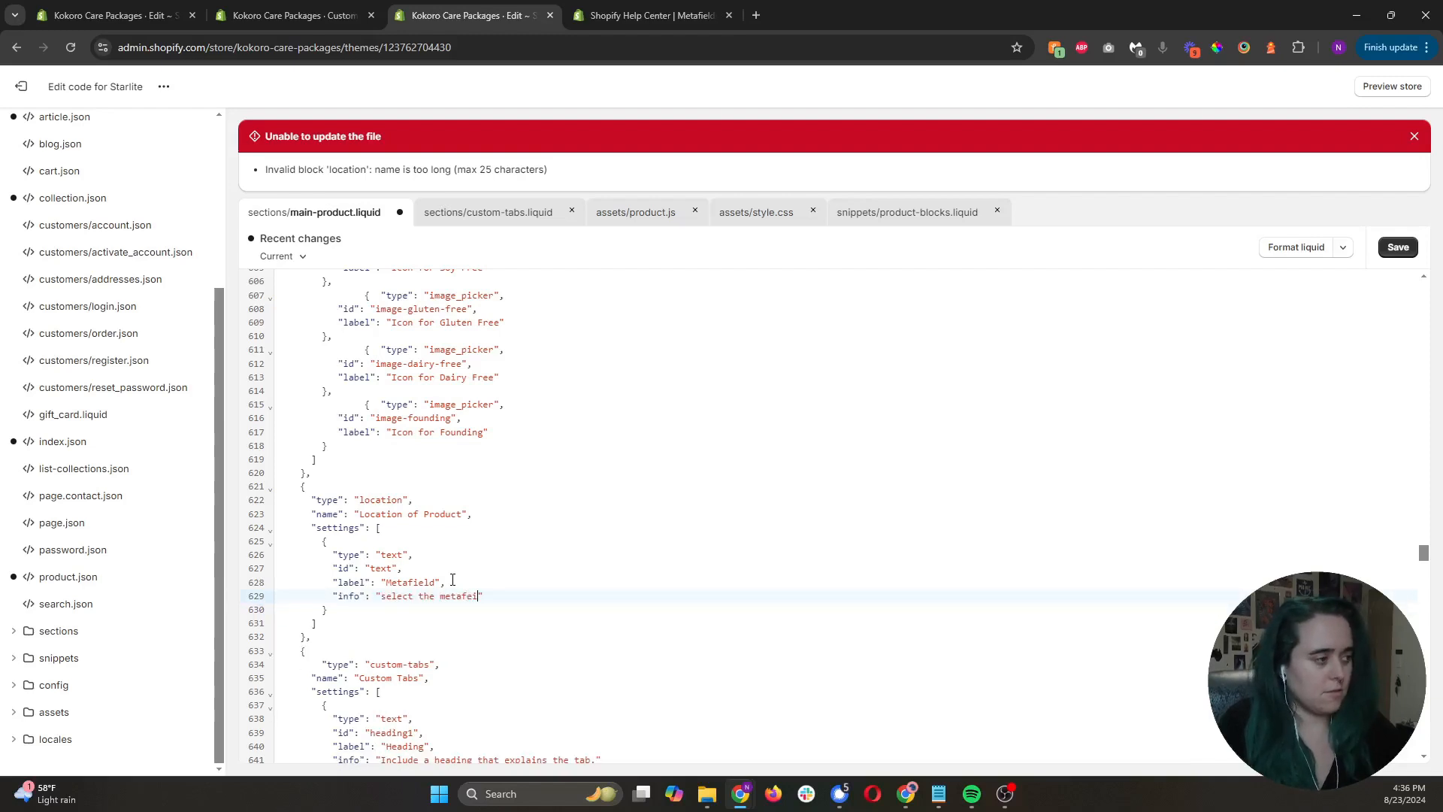
type("product came from")
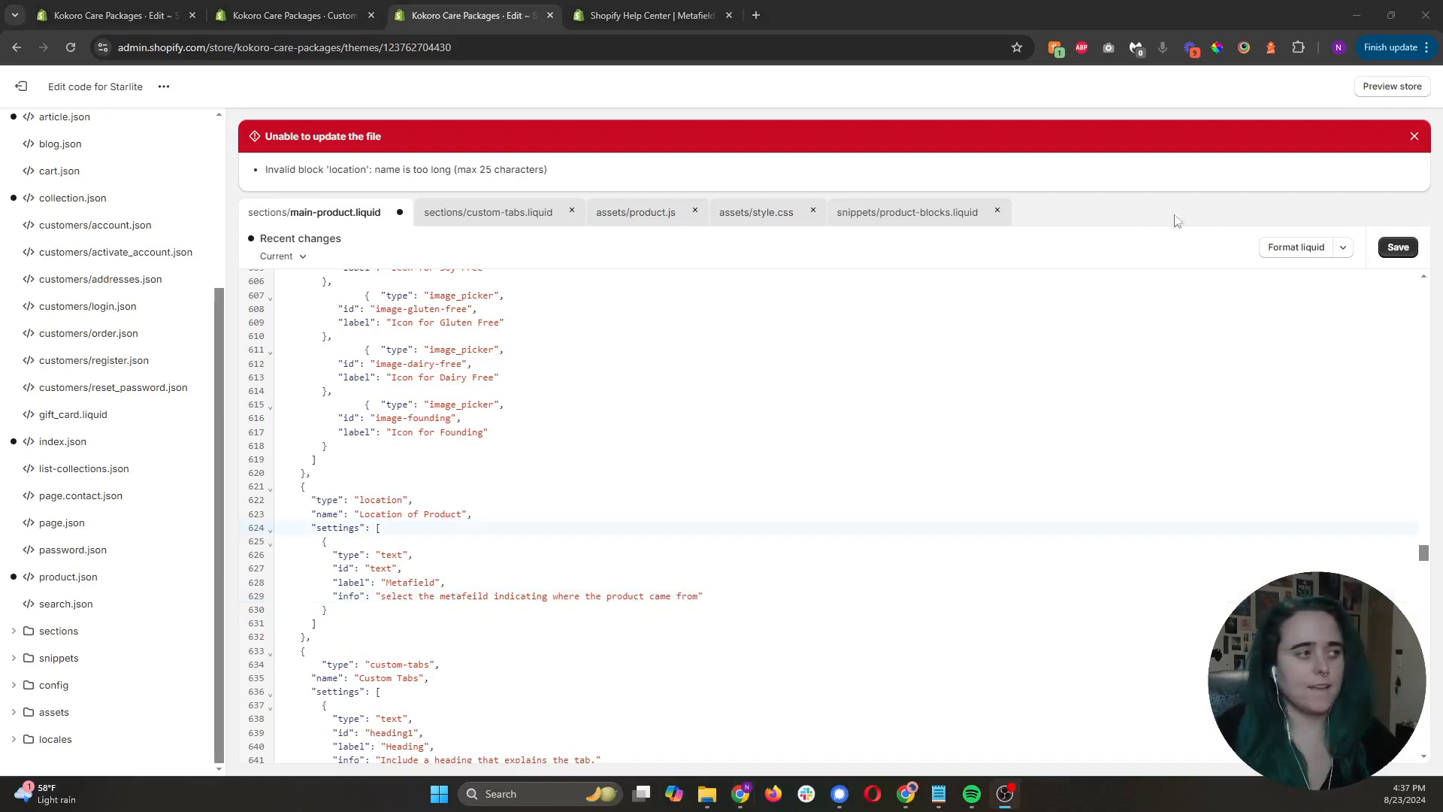
left_click(1396, 248)
key("ctrl+s")
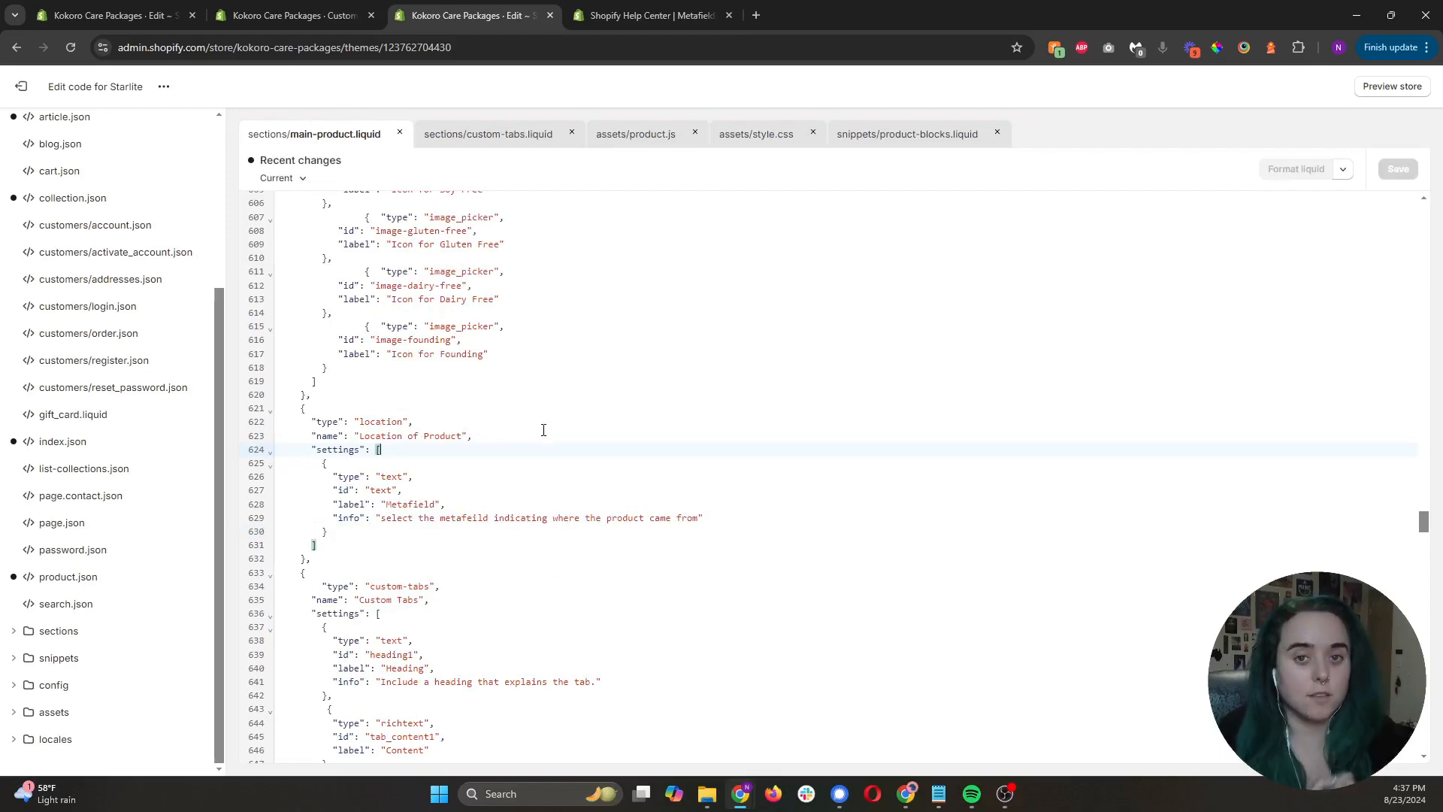
Leave the code editor and open the Starlite theme's customizer on the Default product template.
left_click(23, 88)
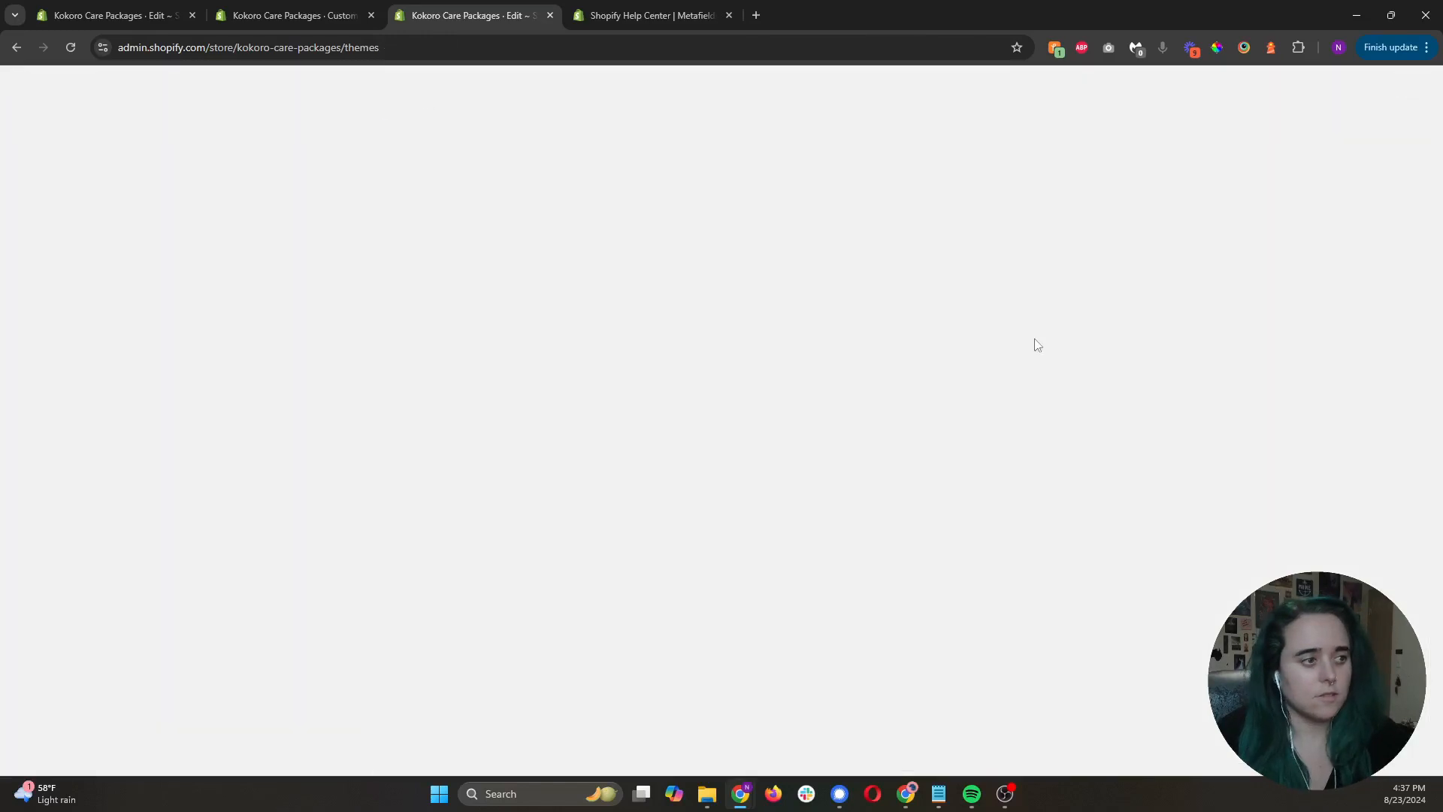
scroll(1094, 517, "down", 2)
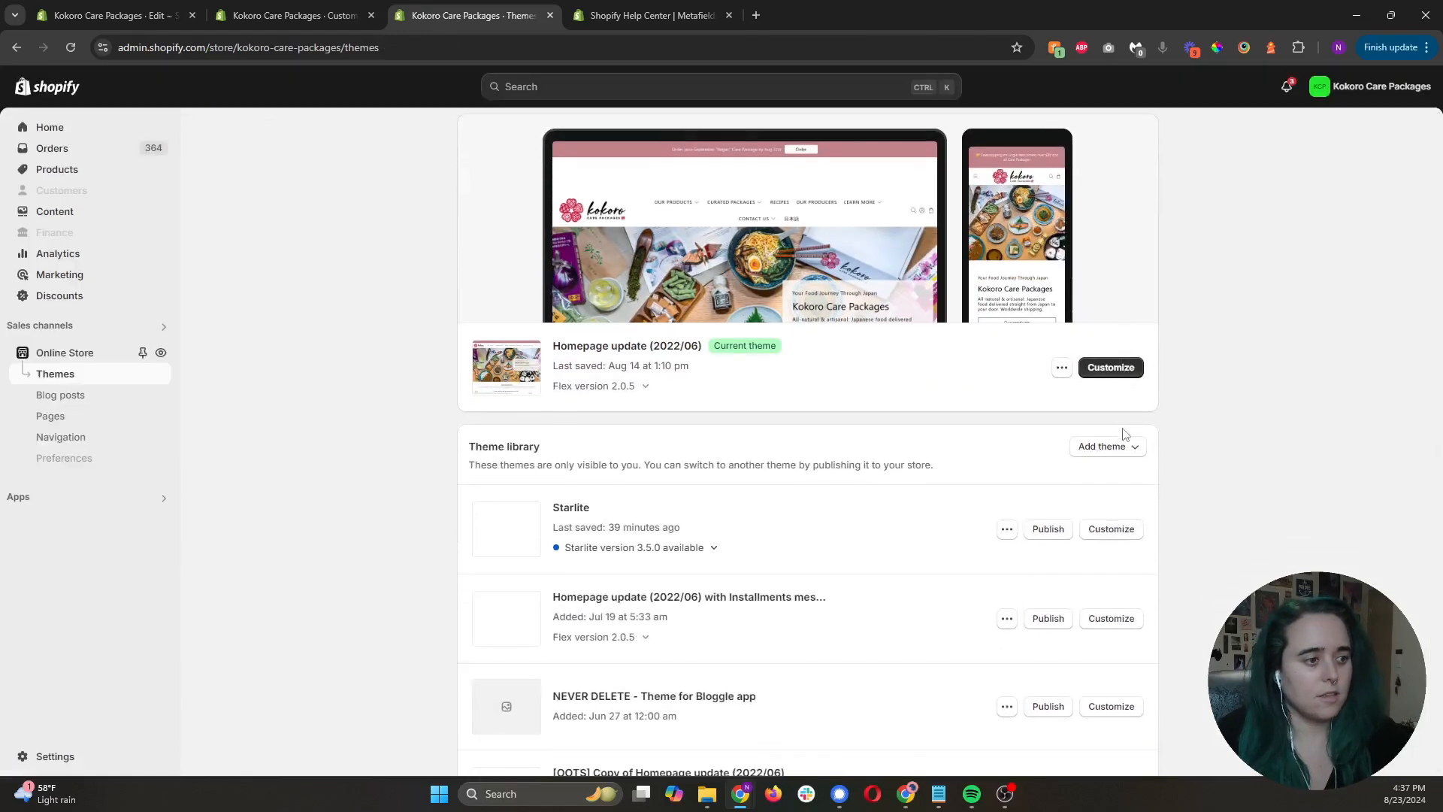
left_click(1102, 535)
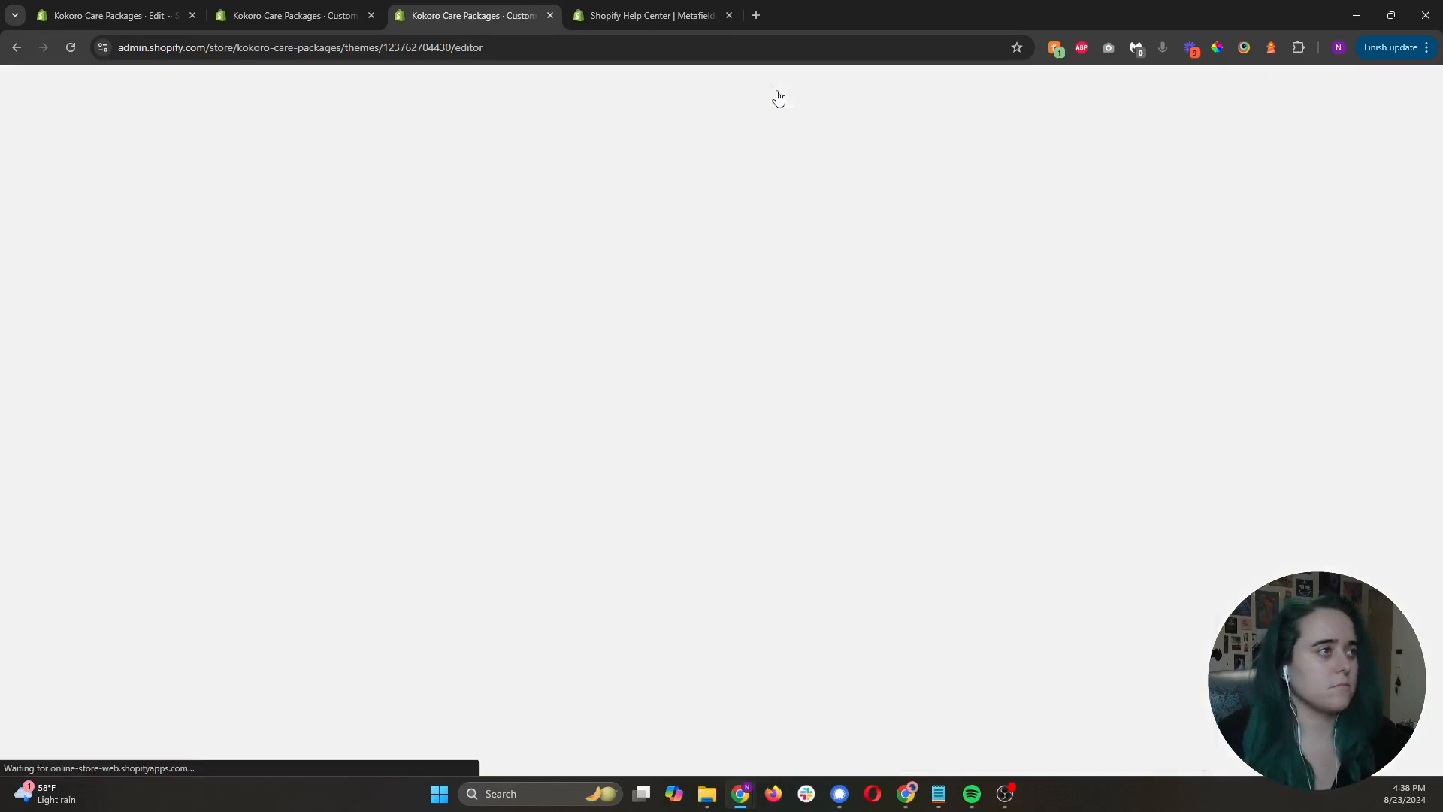
left_click(774, 89)
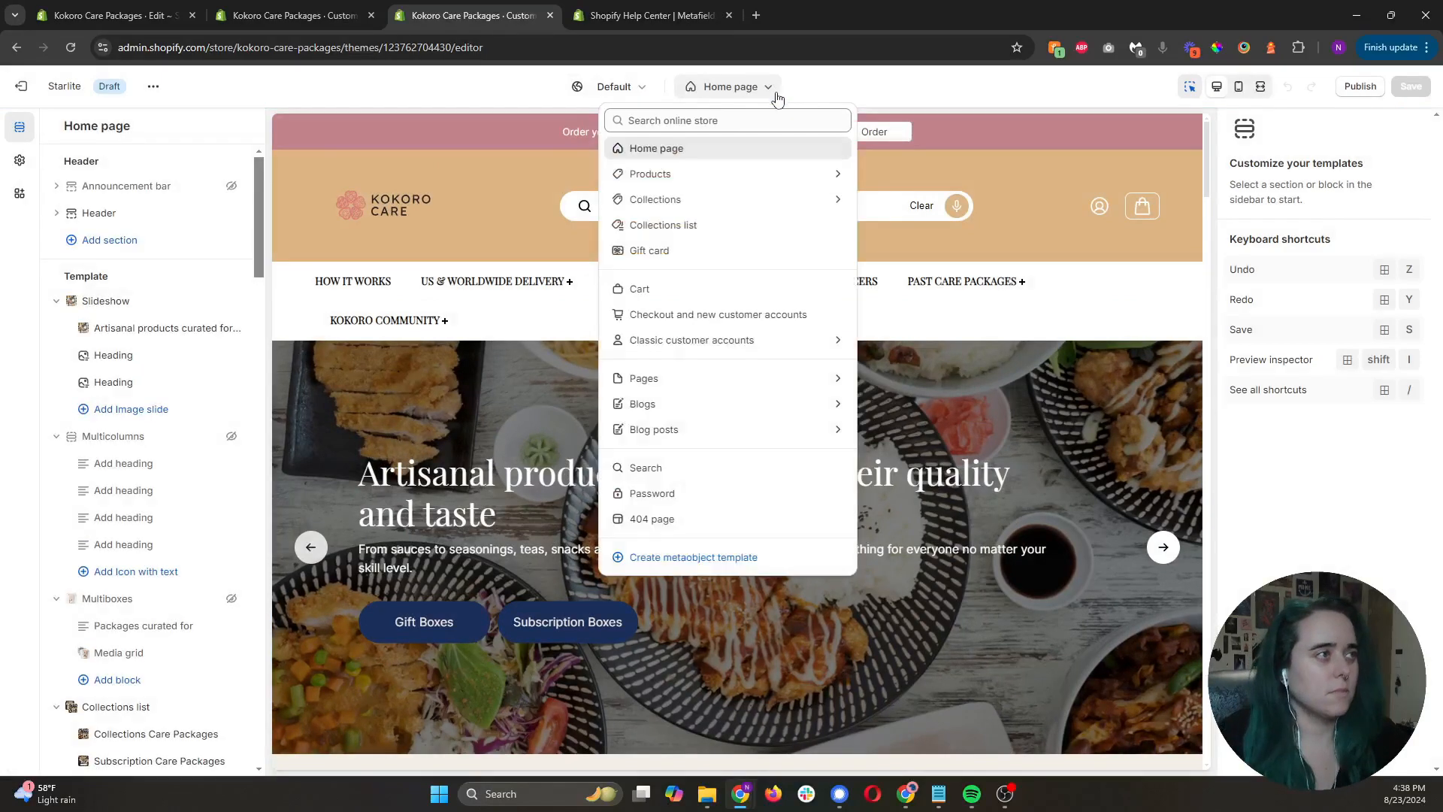
left_click(748, 177)
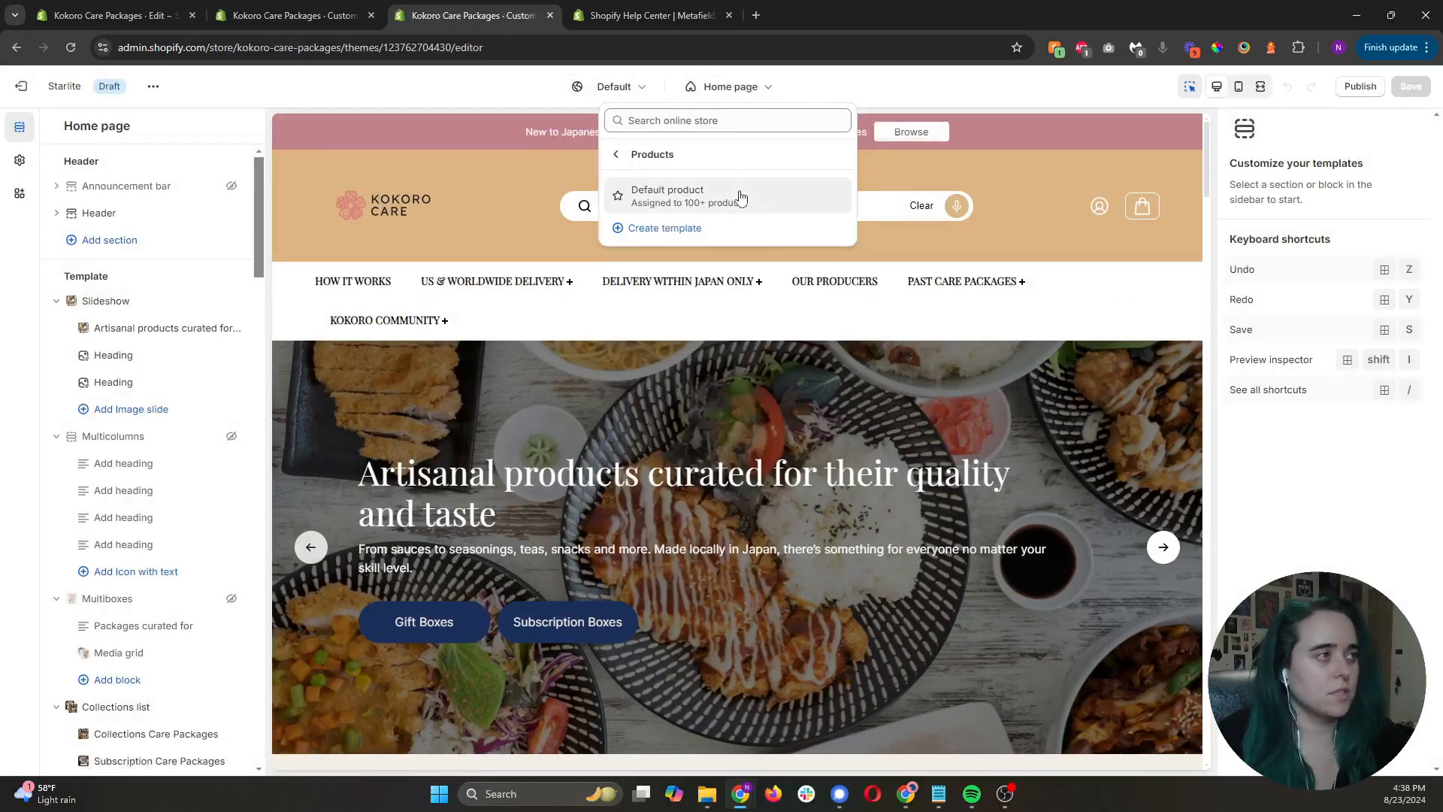
left_click(742, 195)
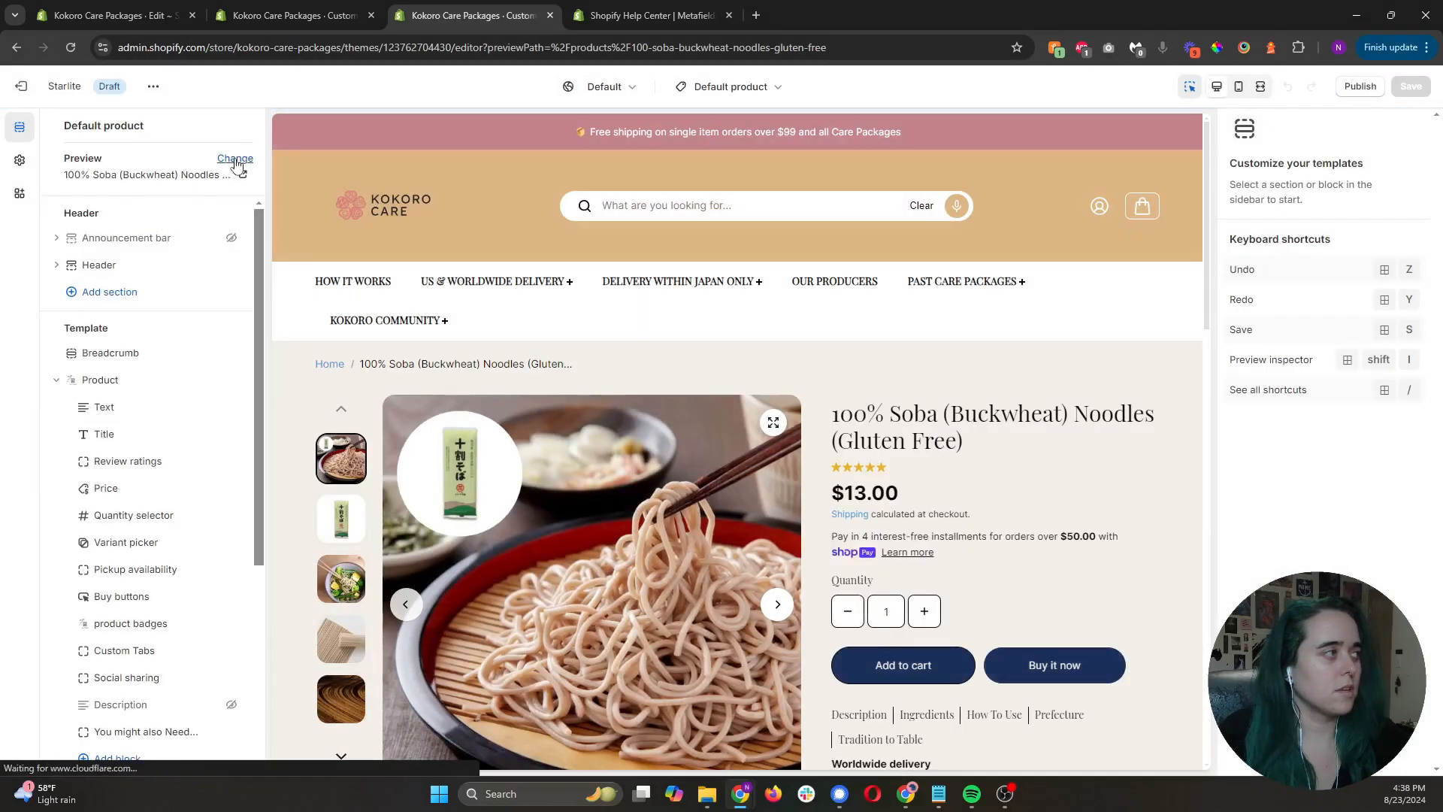
Change the template's preview product to Smoked Island Tofu (Shimadofu), searching for "smoked".
left_click(236, 160)
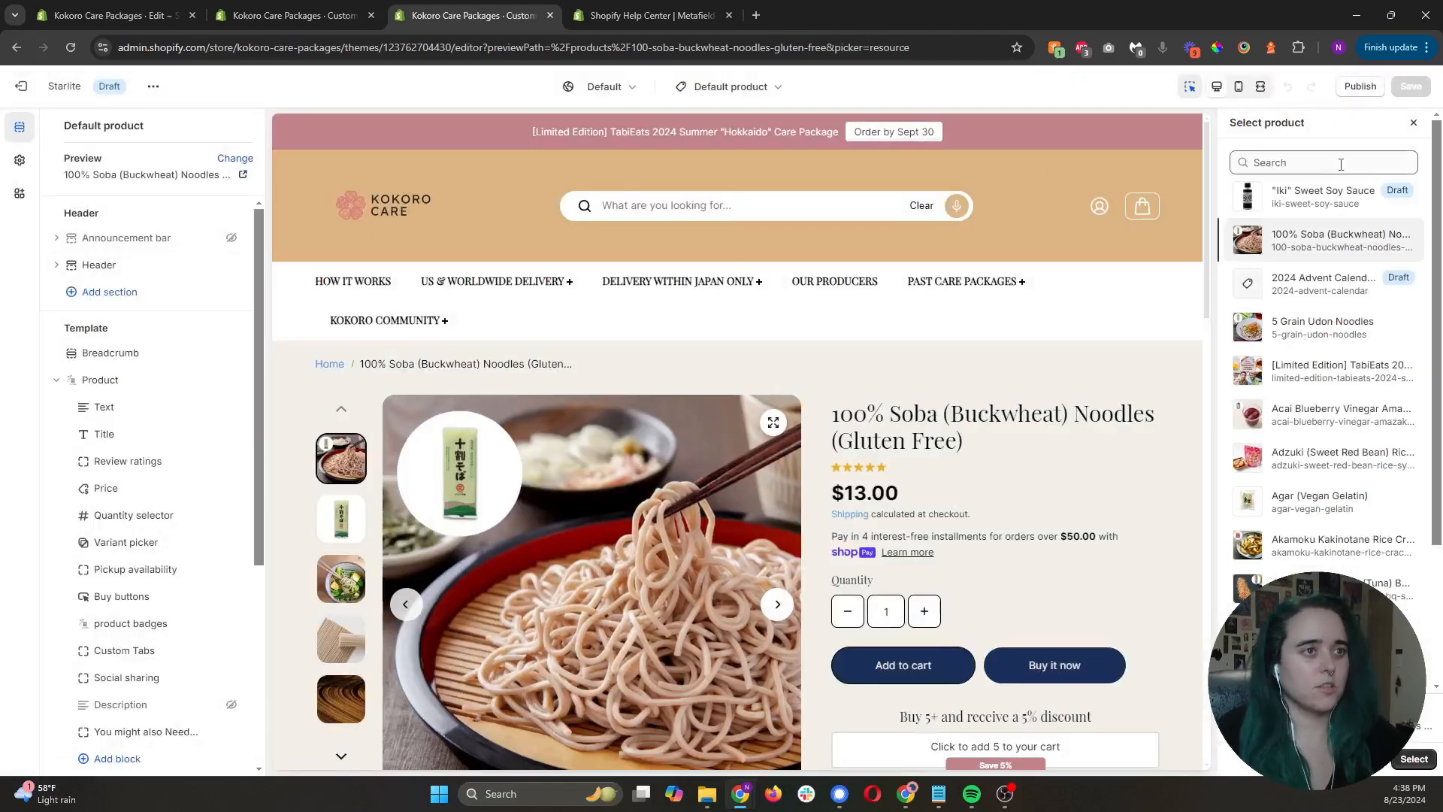
left_click(1340, 167)
type("smoked")
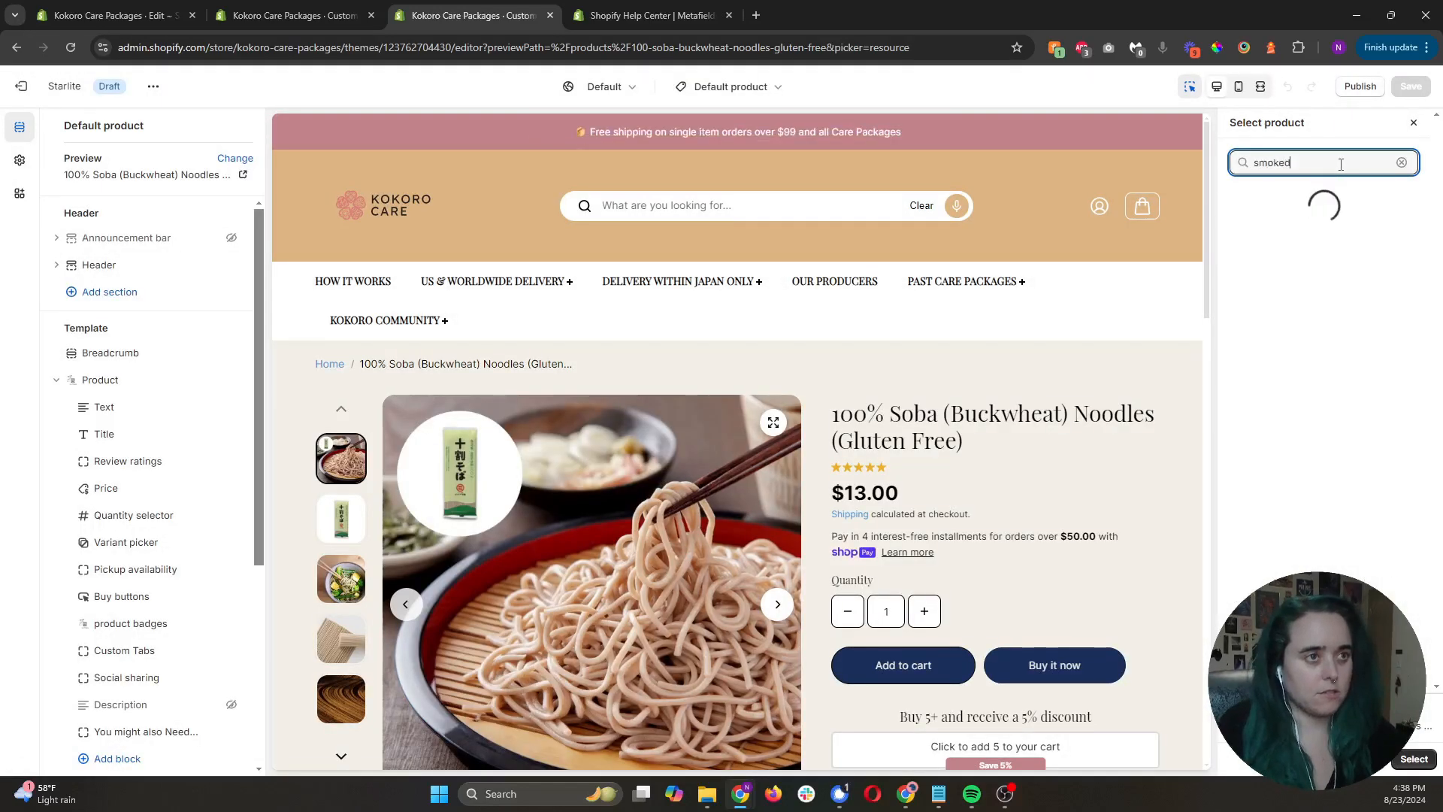
left_click(1323, 460)
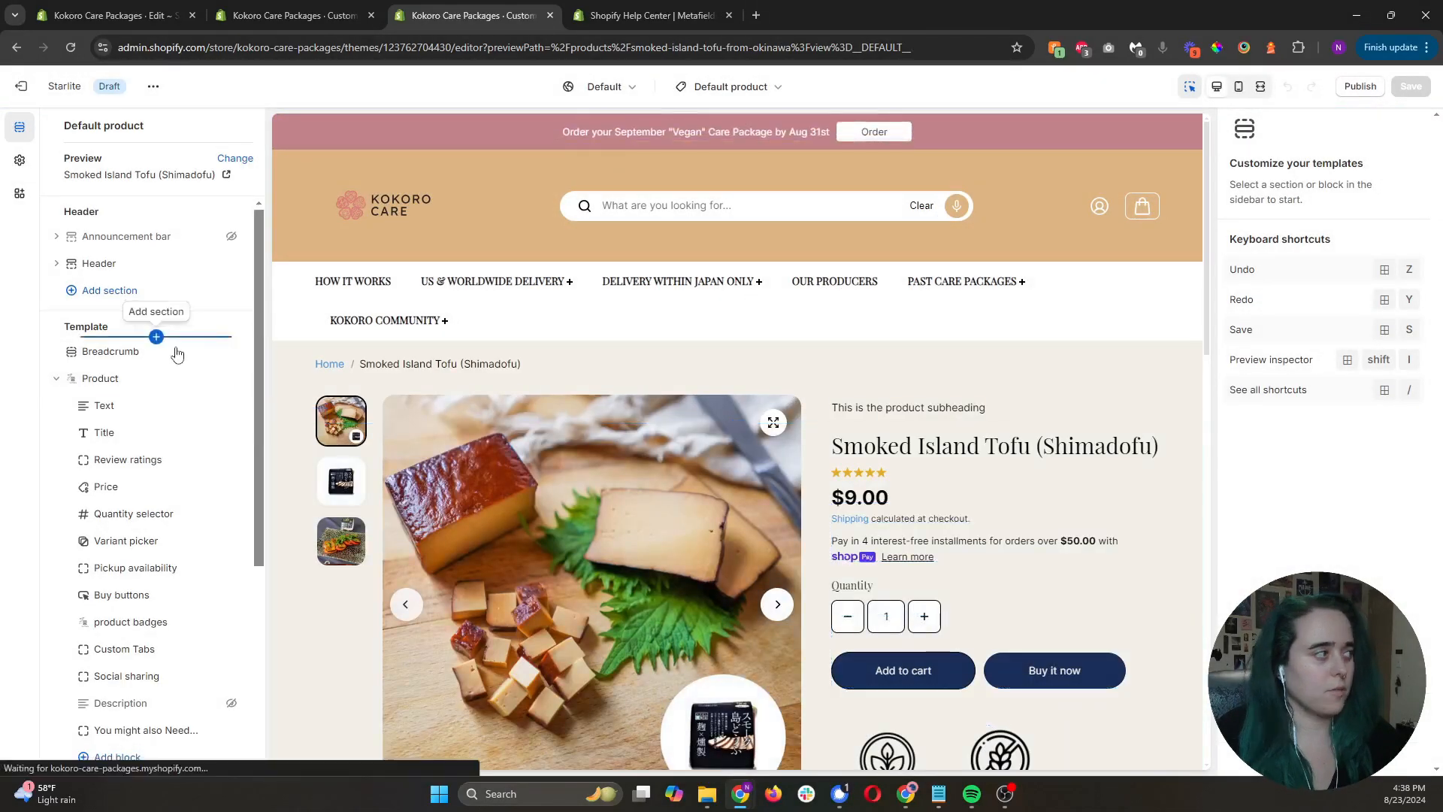
Add a Location of Product block to the end of the Product section's blocks.
scroll(177, 348, "down", 3)
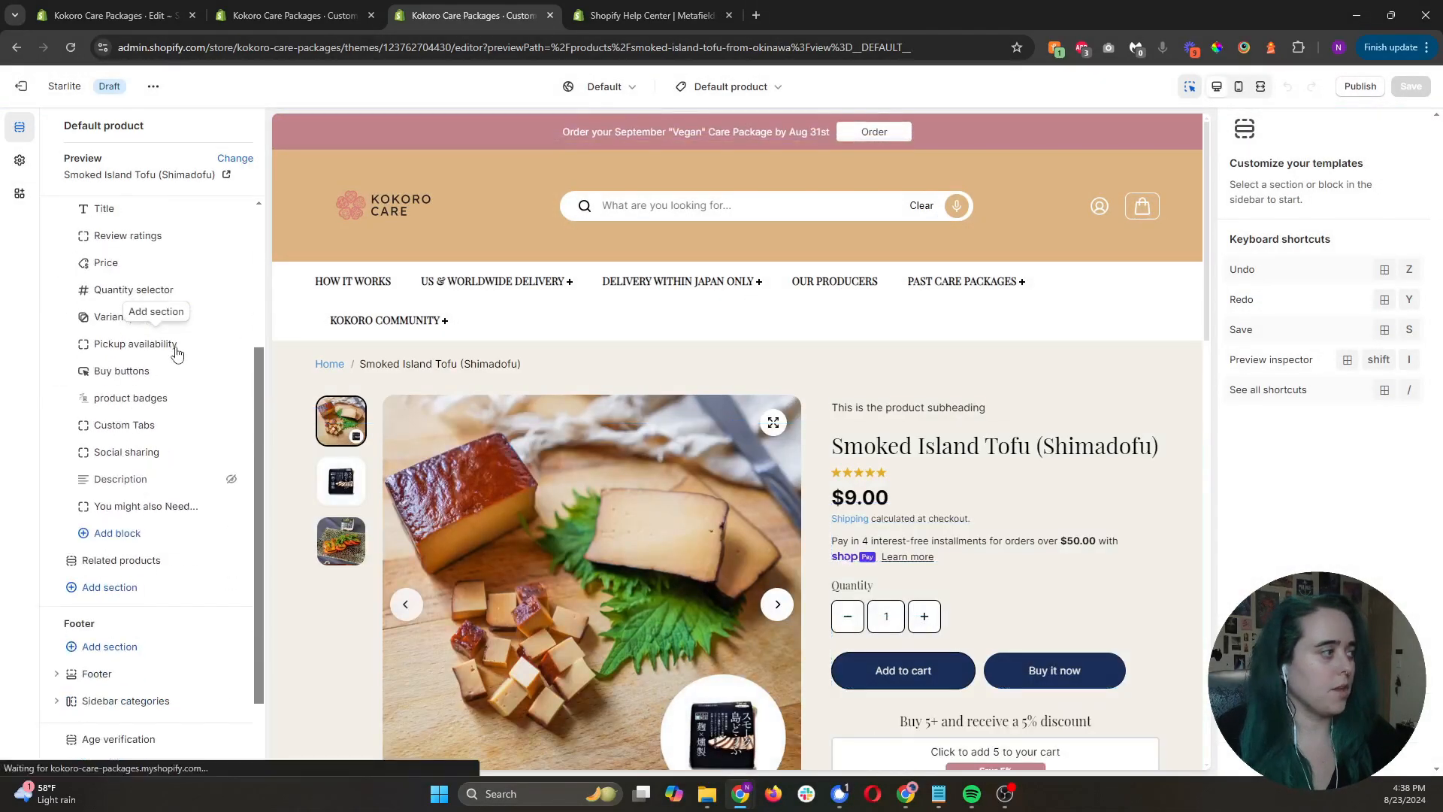
left_click(129, 533)
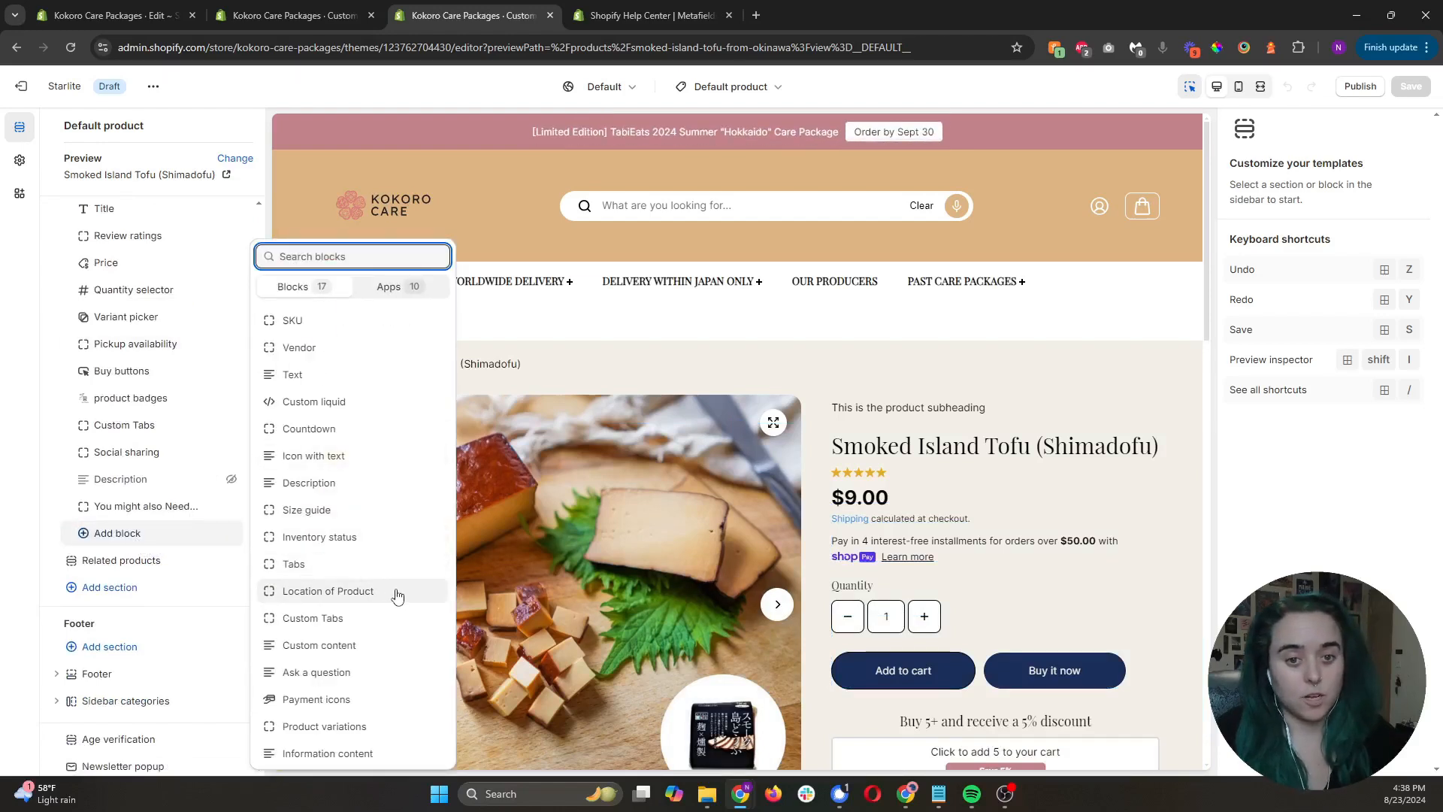
left_click(396, 592)
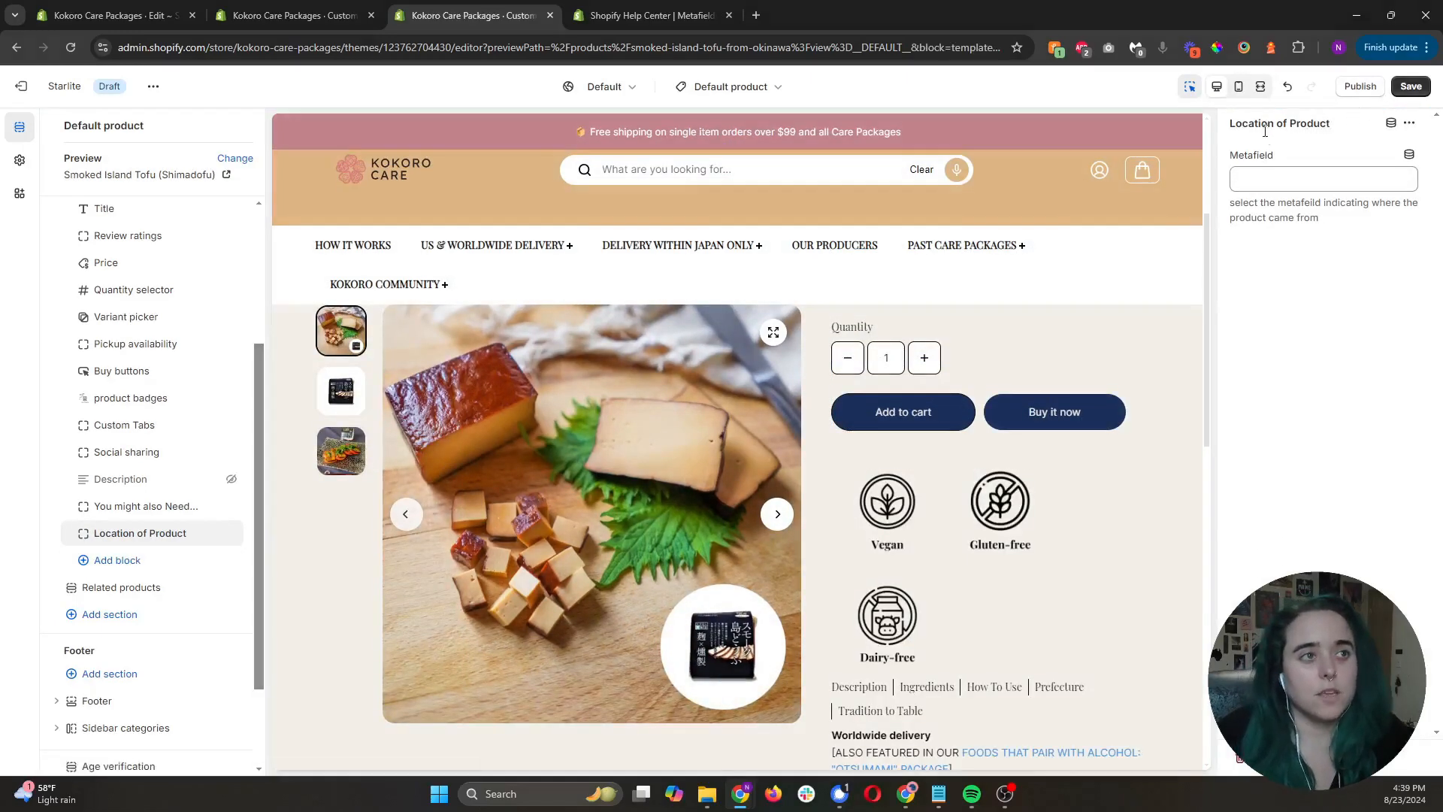
Connect the Location of Product block's Metafield setting to the location metafield and check the product page preview.
left_click_drag(1229, 157, 1290, 161)
left_click_drag(1349, 219, 1227, 205)
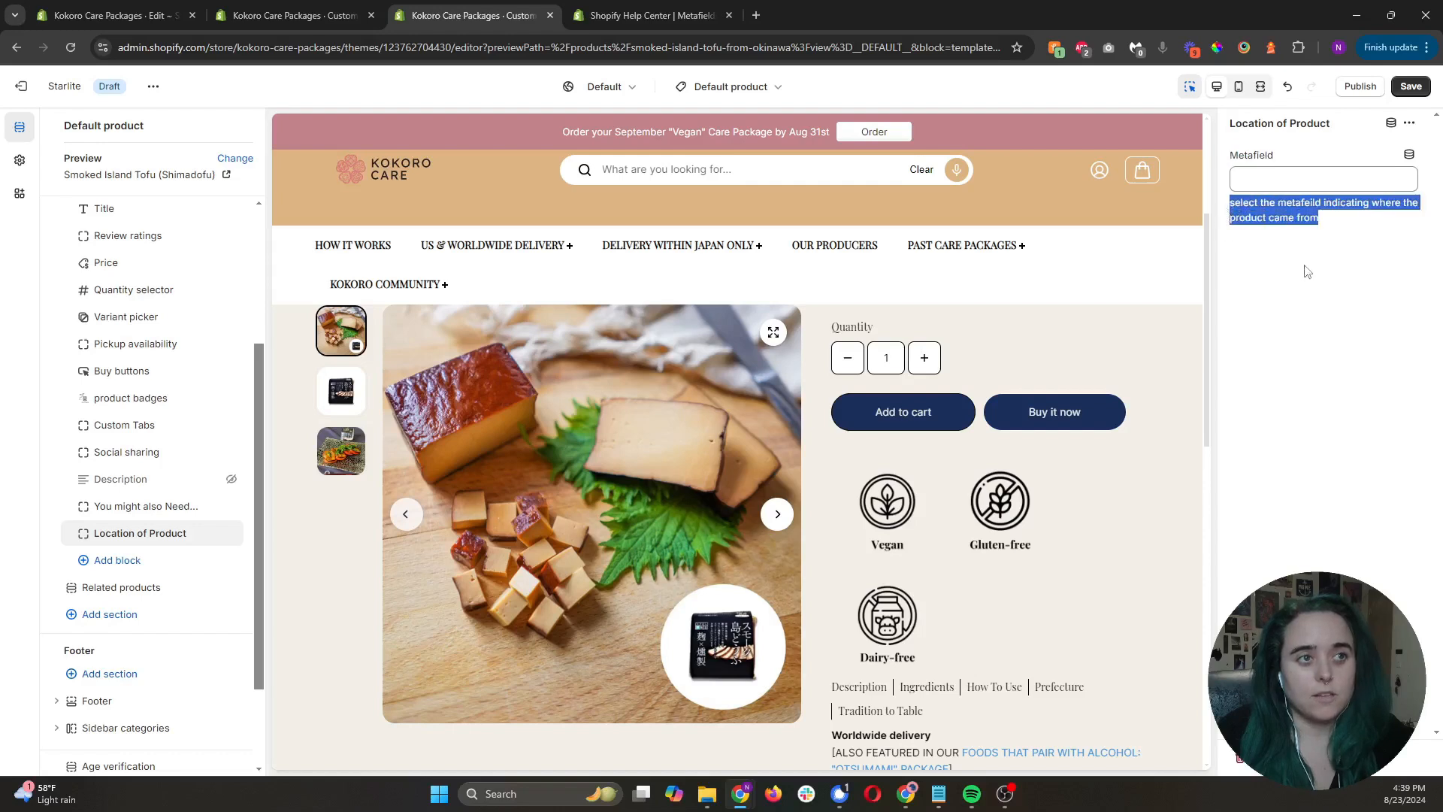
left_click(1385, 194)
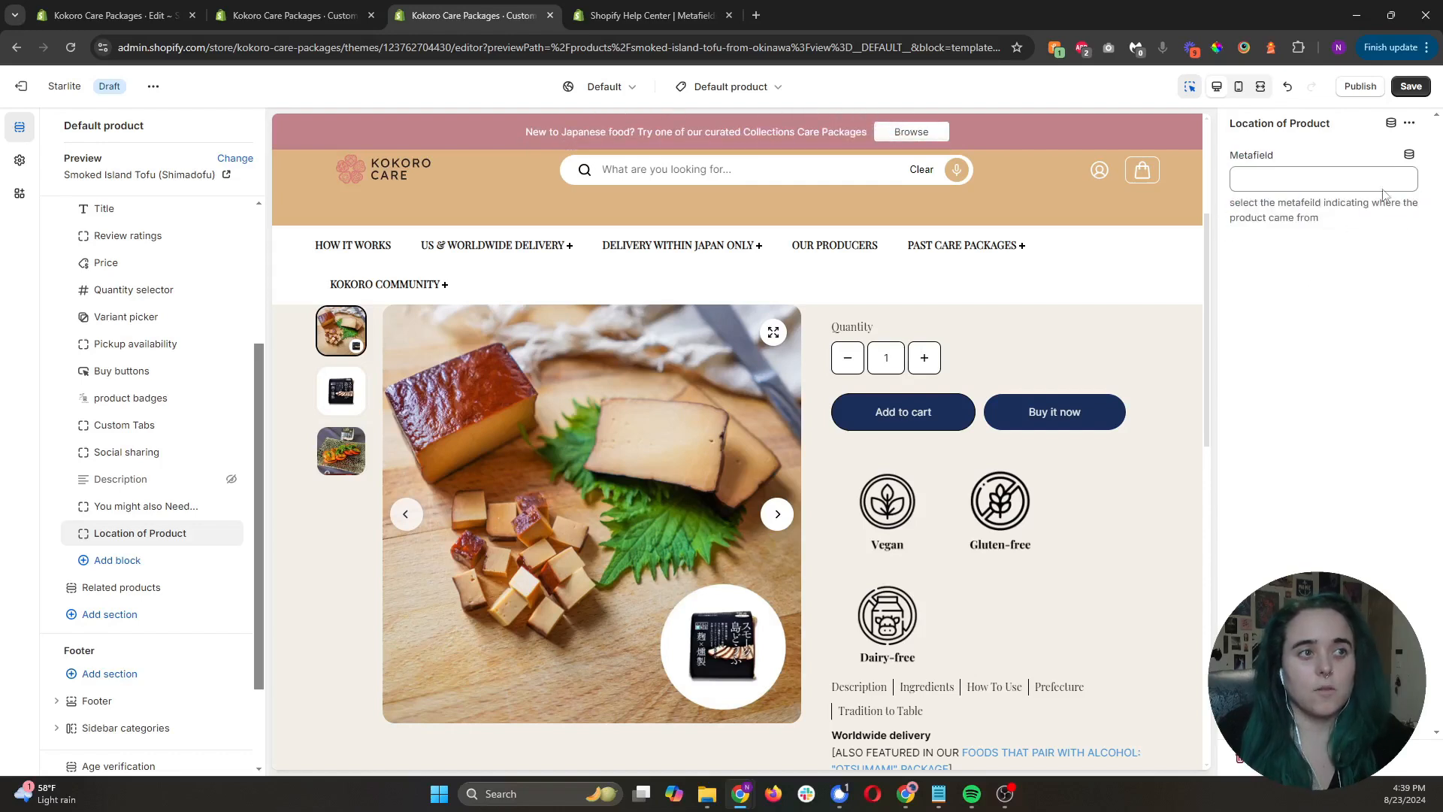
left_click(1409, 157)
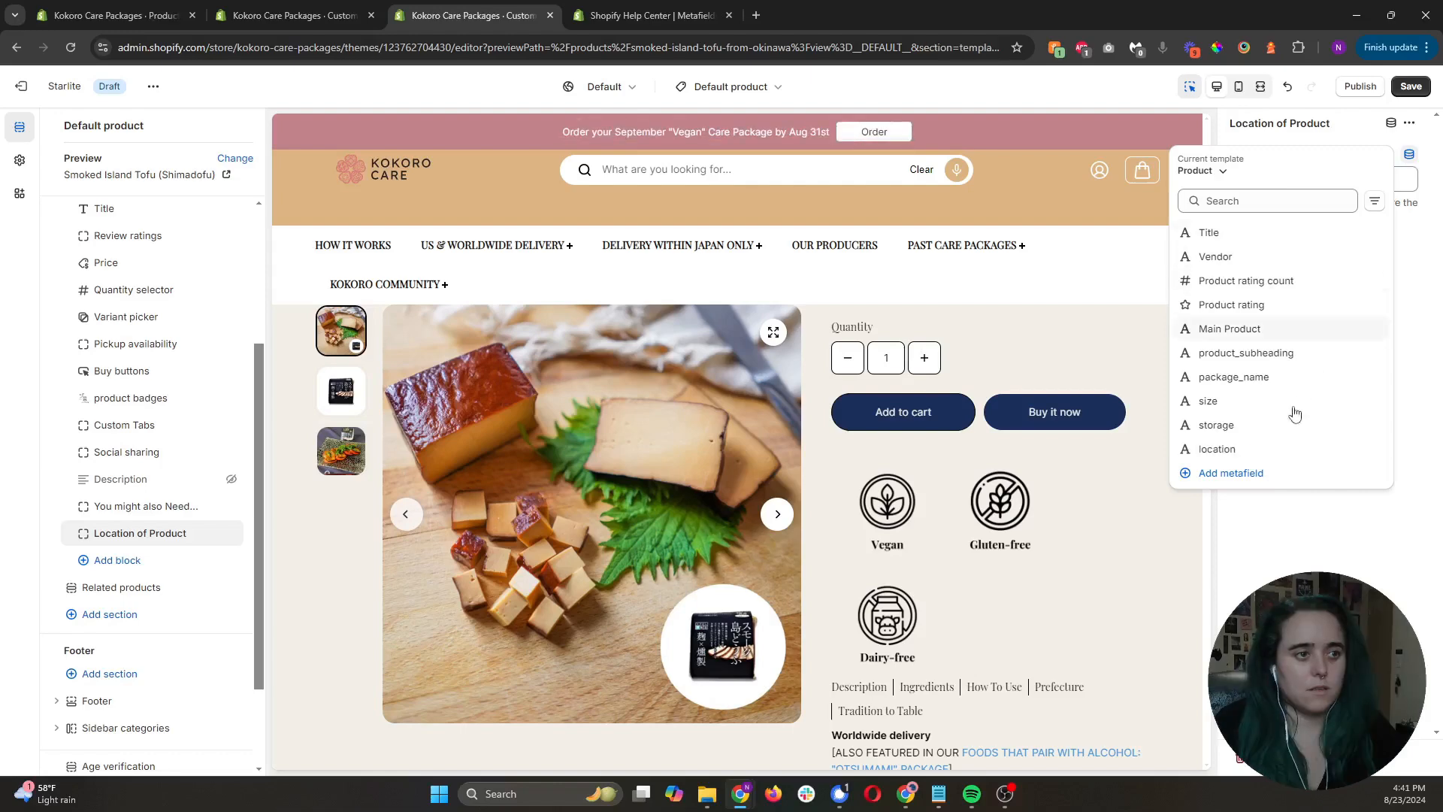
left_click(1275, 449)
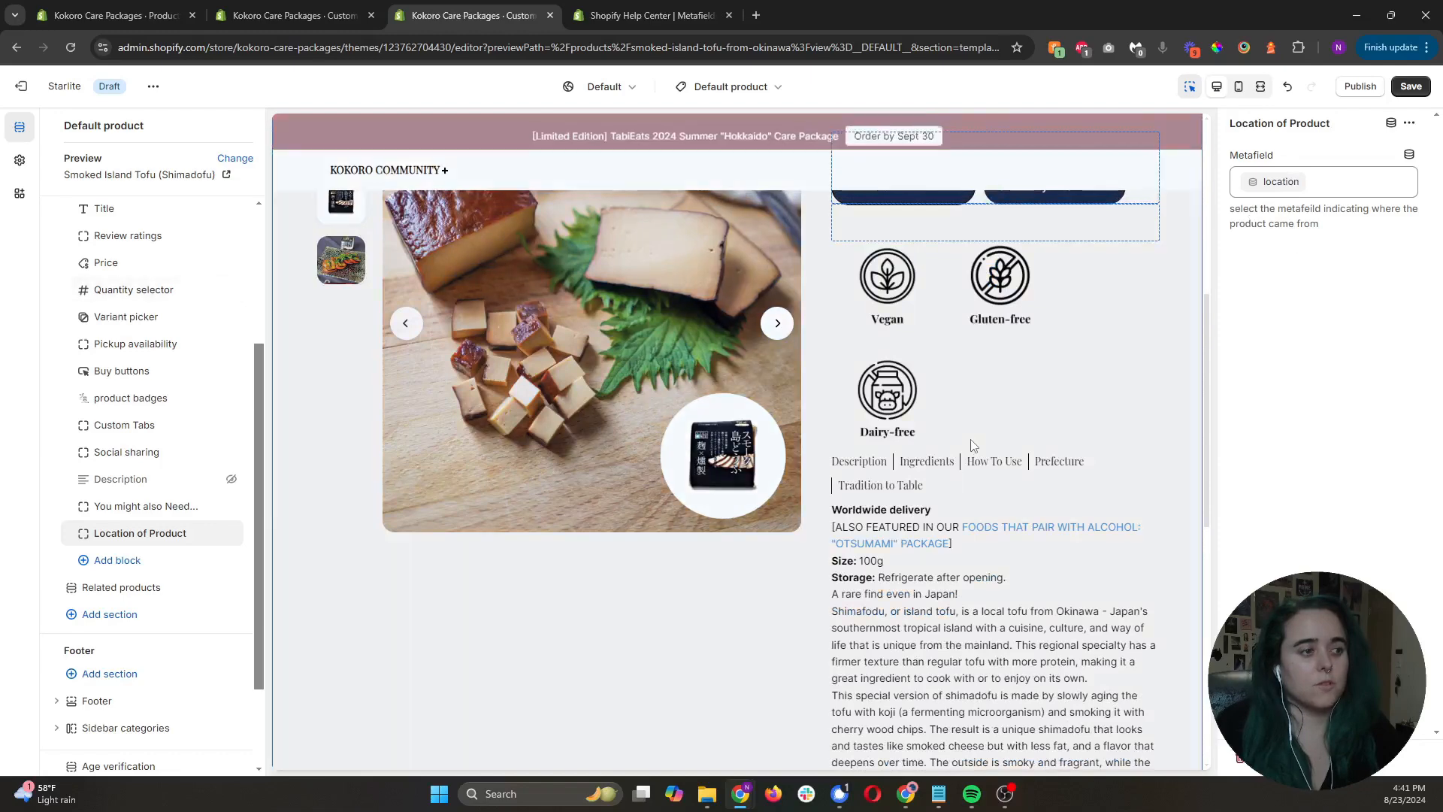
scroll(971, 445, "down", 6)
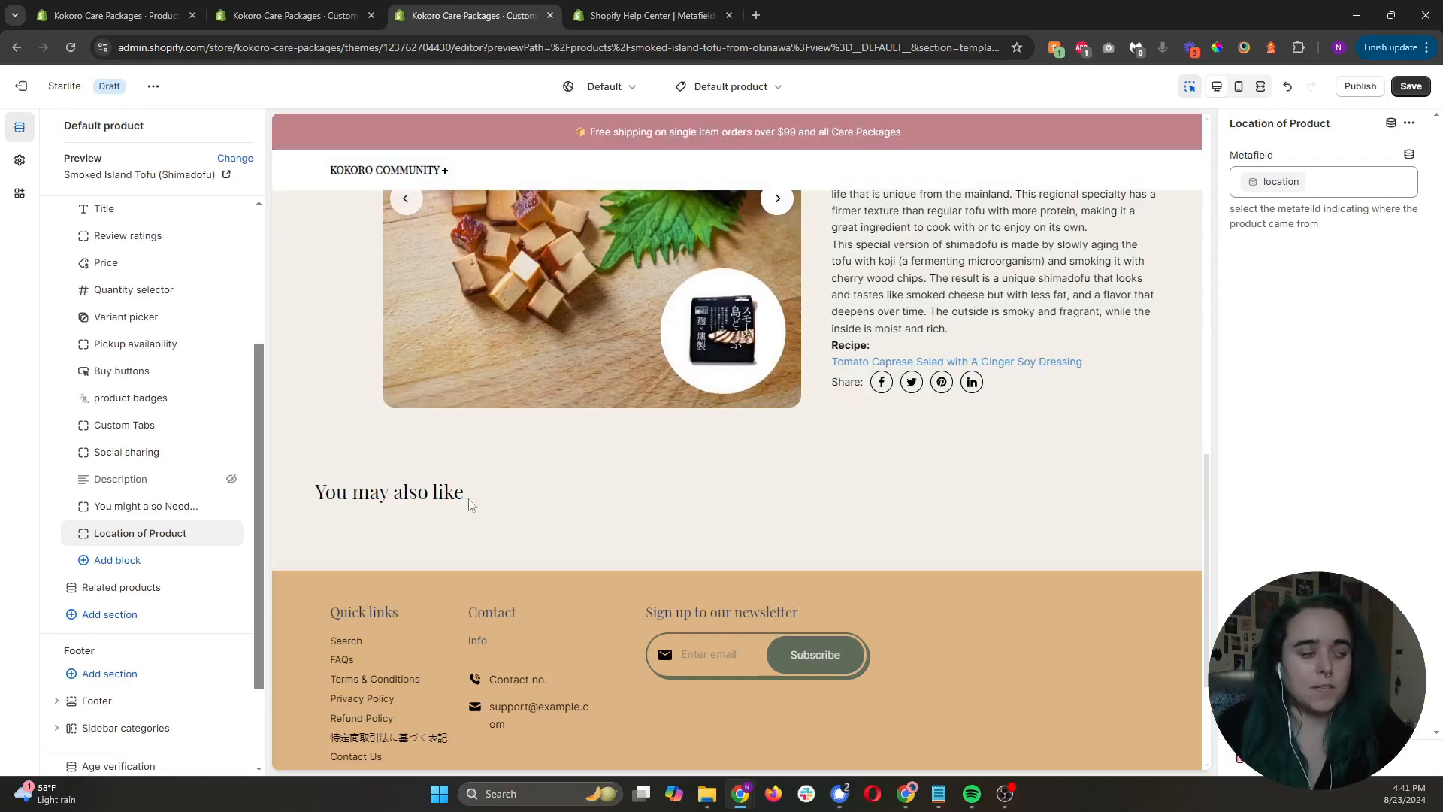
Remove the Location of Product block from the Product section and open the Starlite theme's code editor.
left_click(218, 532)
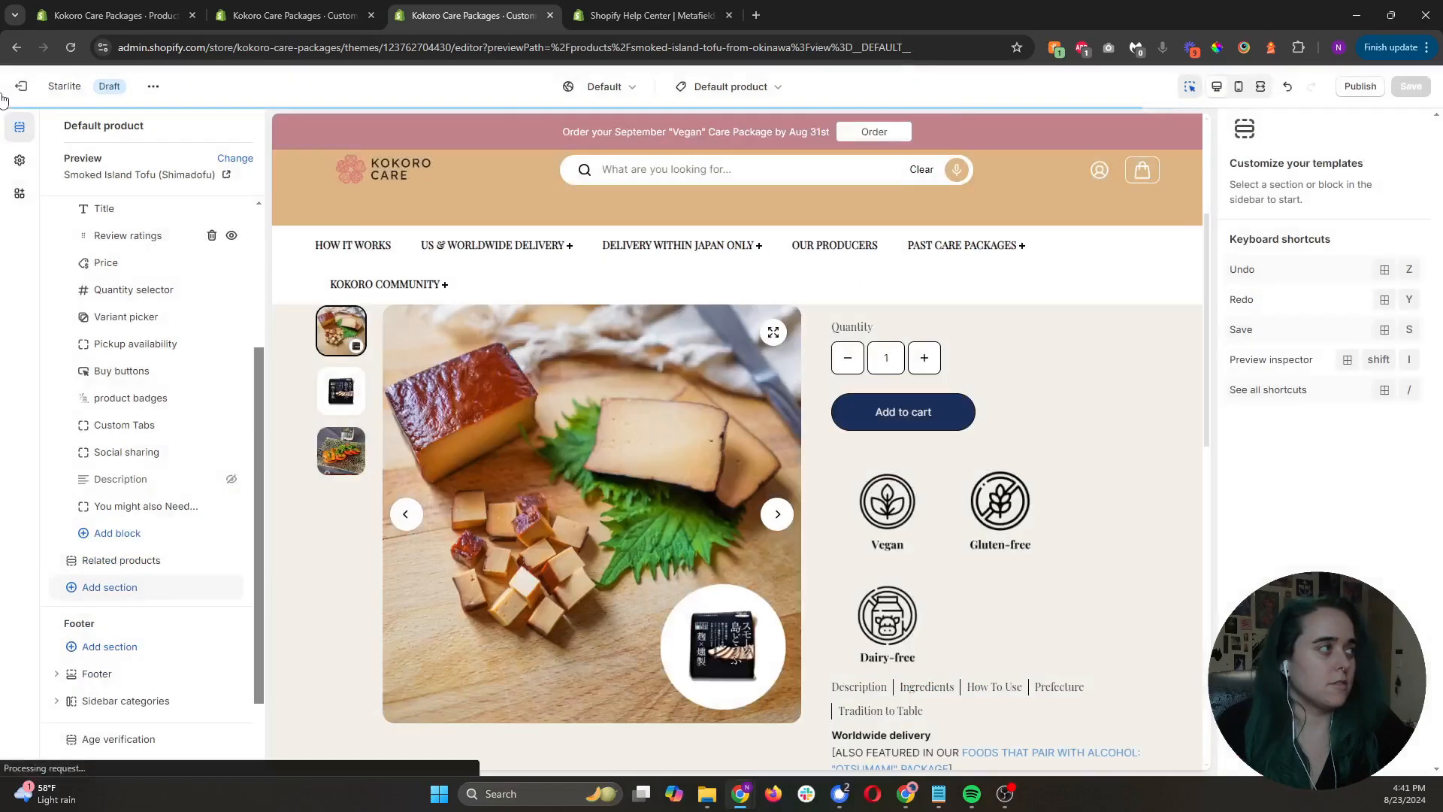
left_click(35, 89)
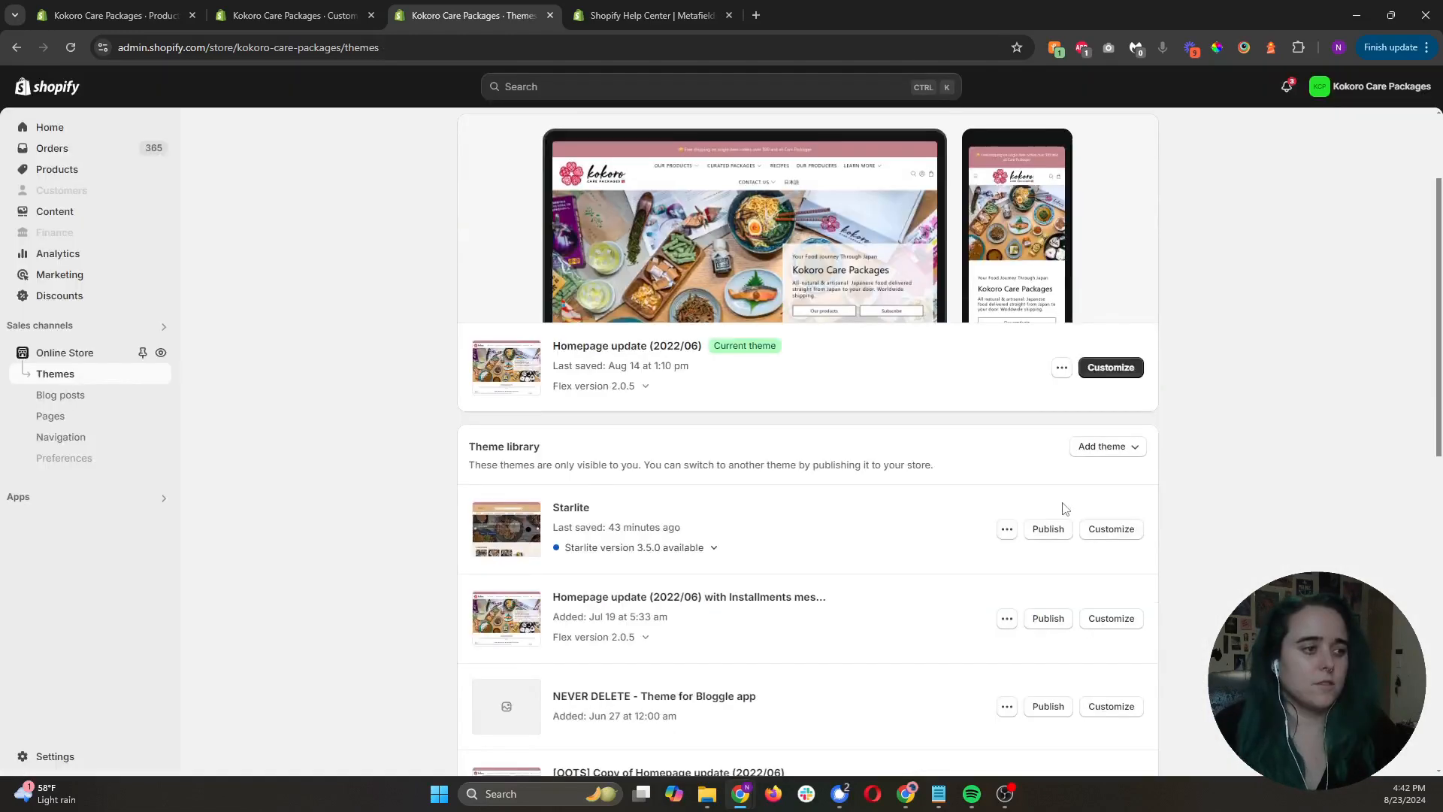
left_click(1007, 529)
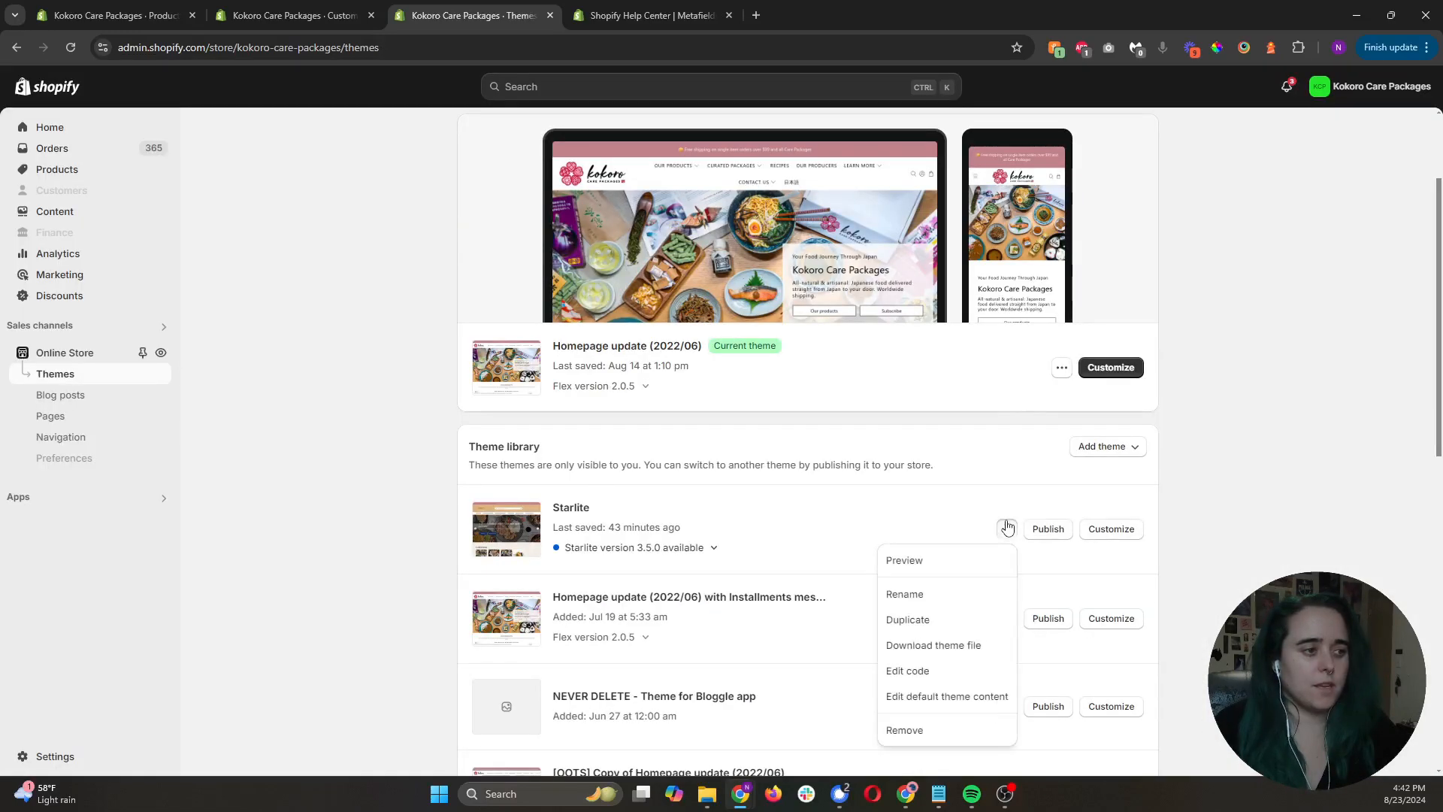
left_click(984, 663)
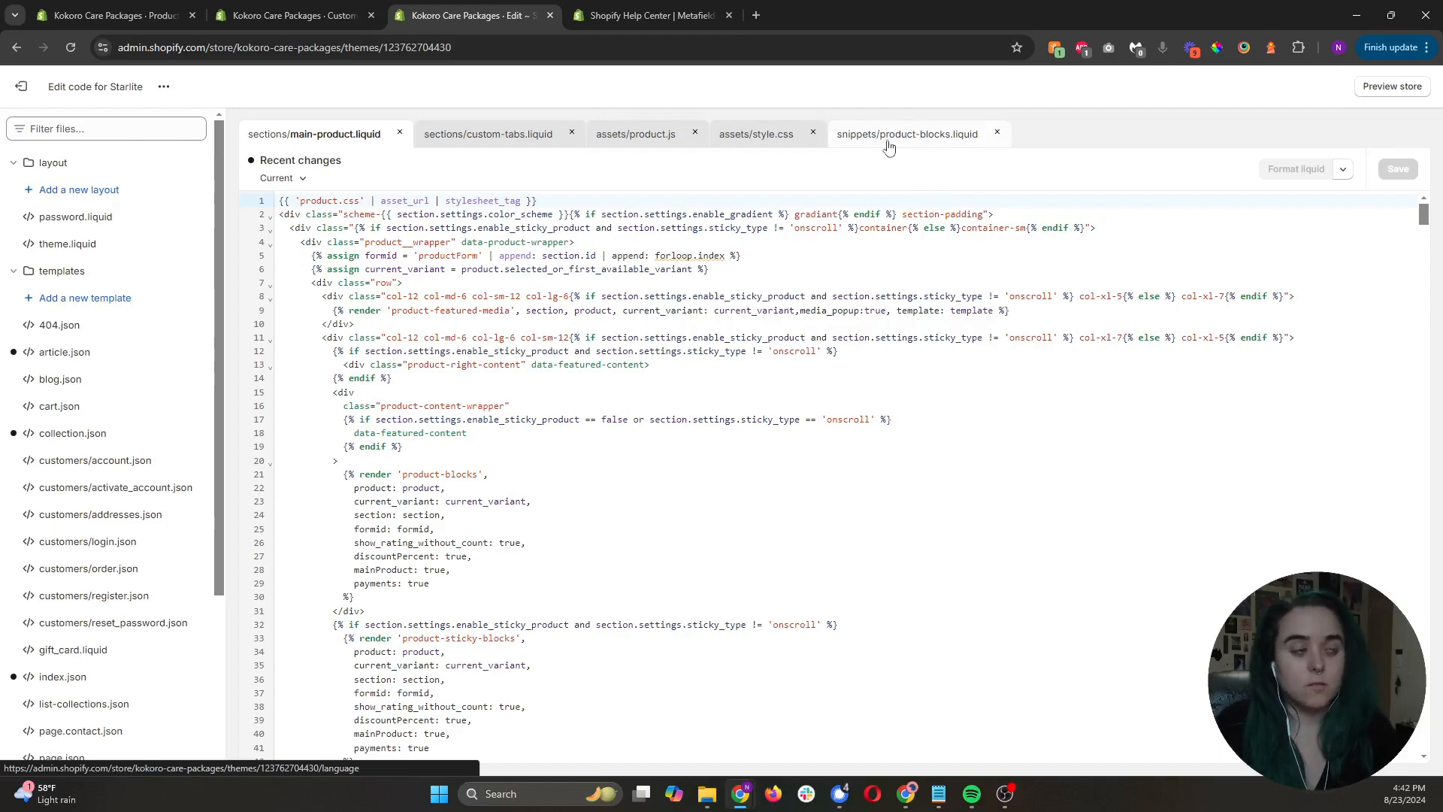
Open the product-blocks.liquid snippet and examine how each block type's when case is rendered.
scroll(98, 353, "down", 3)
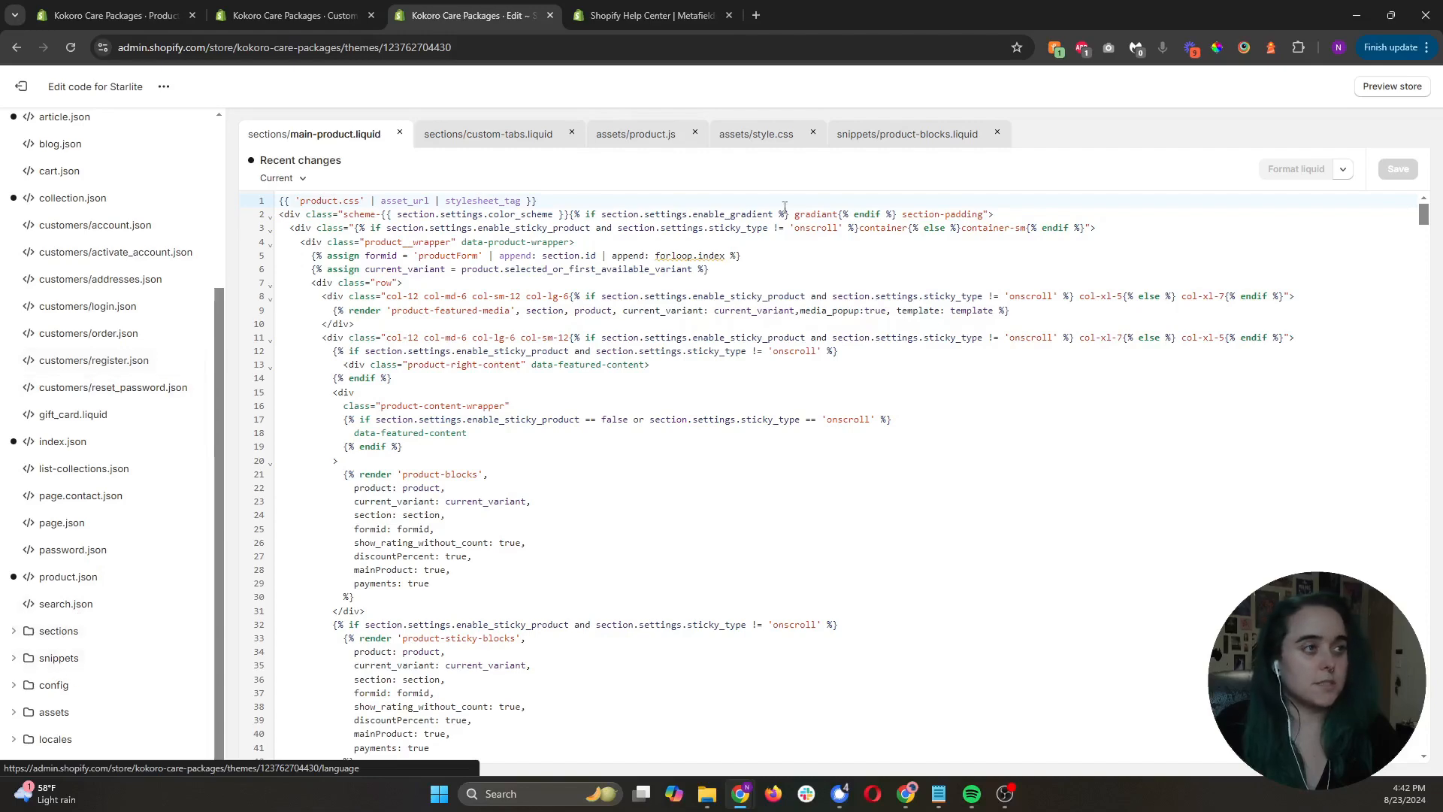
left_click(906, 134)
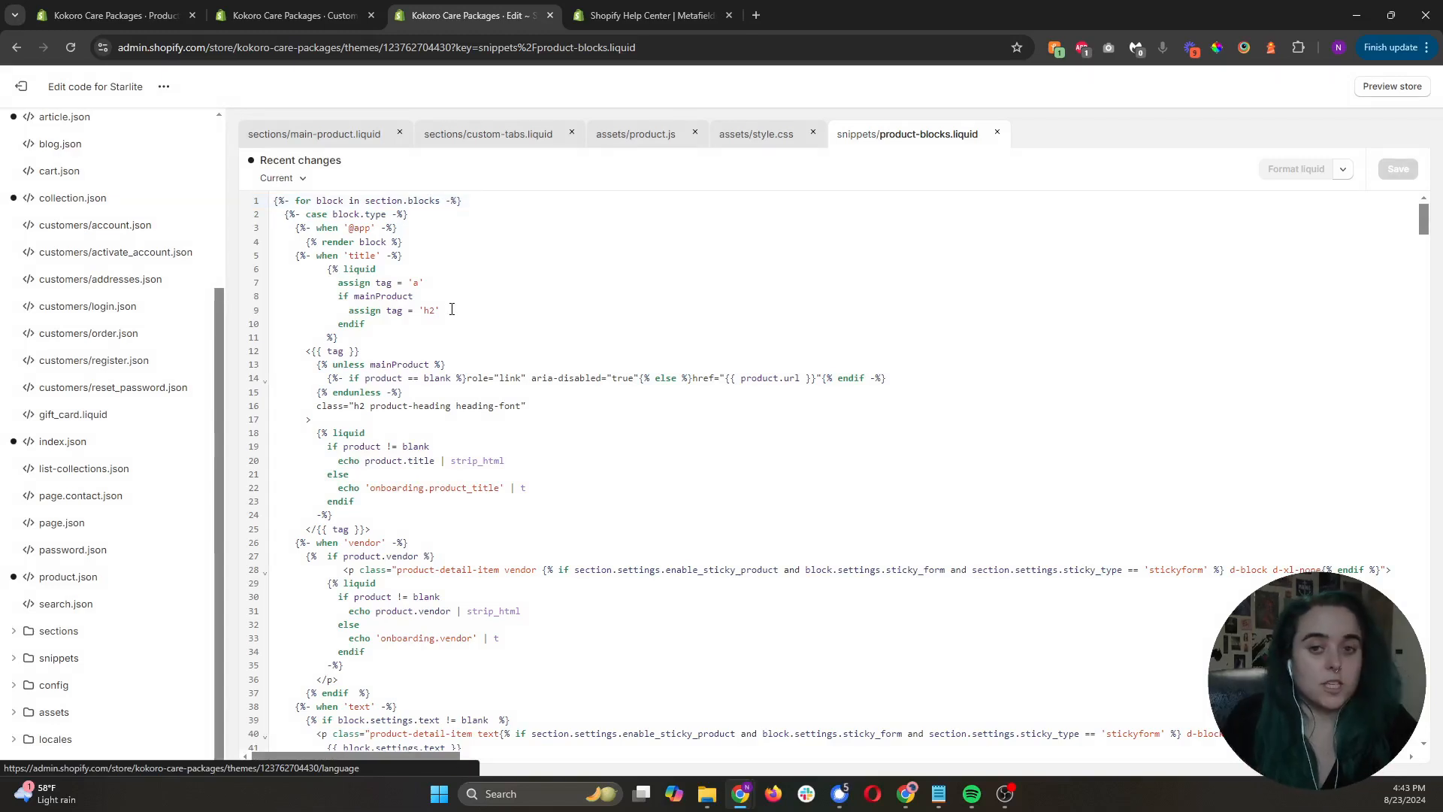
scroll(293, 395, "down", 2)
left_click_drag(292, 395, 467, 394)
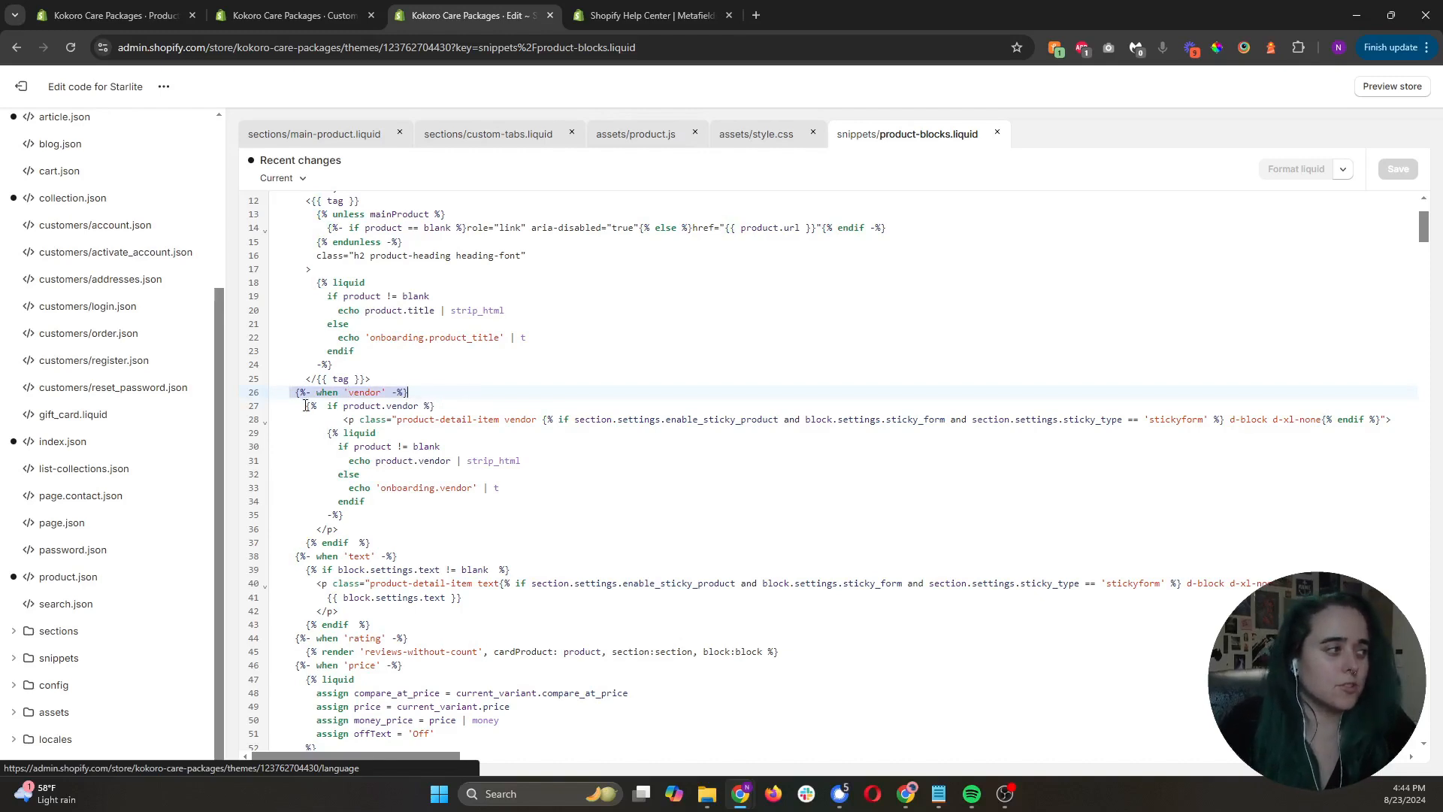
left_click_drag(305, 406, 417, 537)
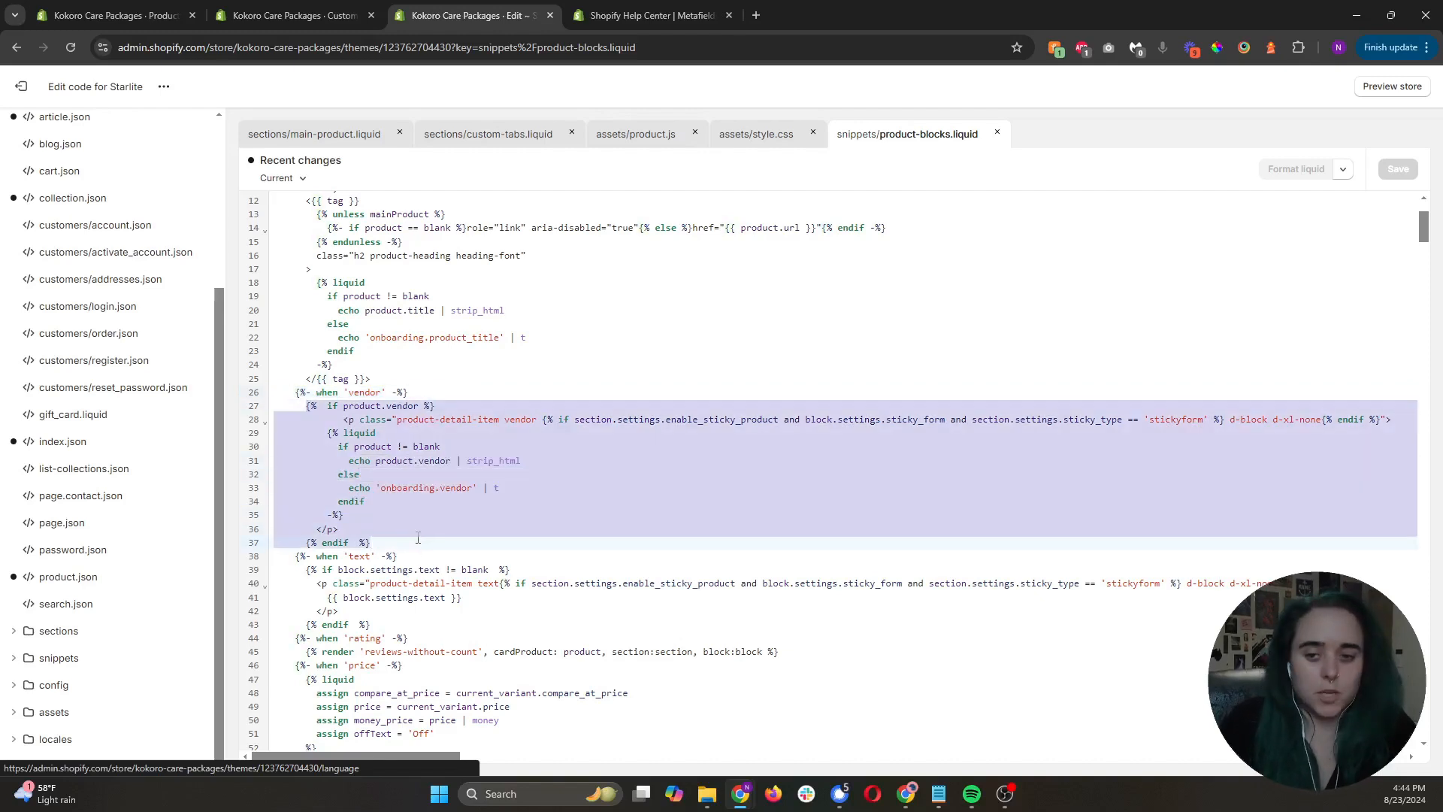
scroll(420, 531, "down", 4)
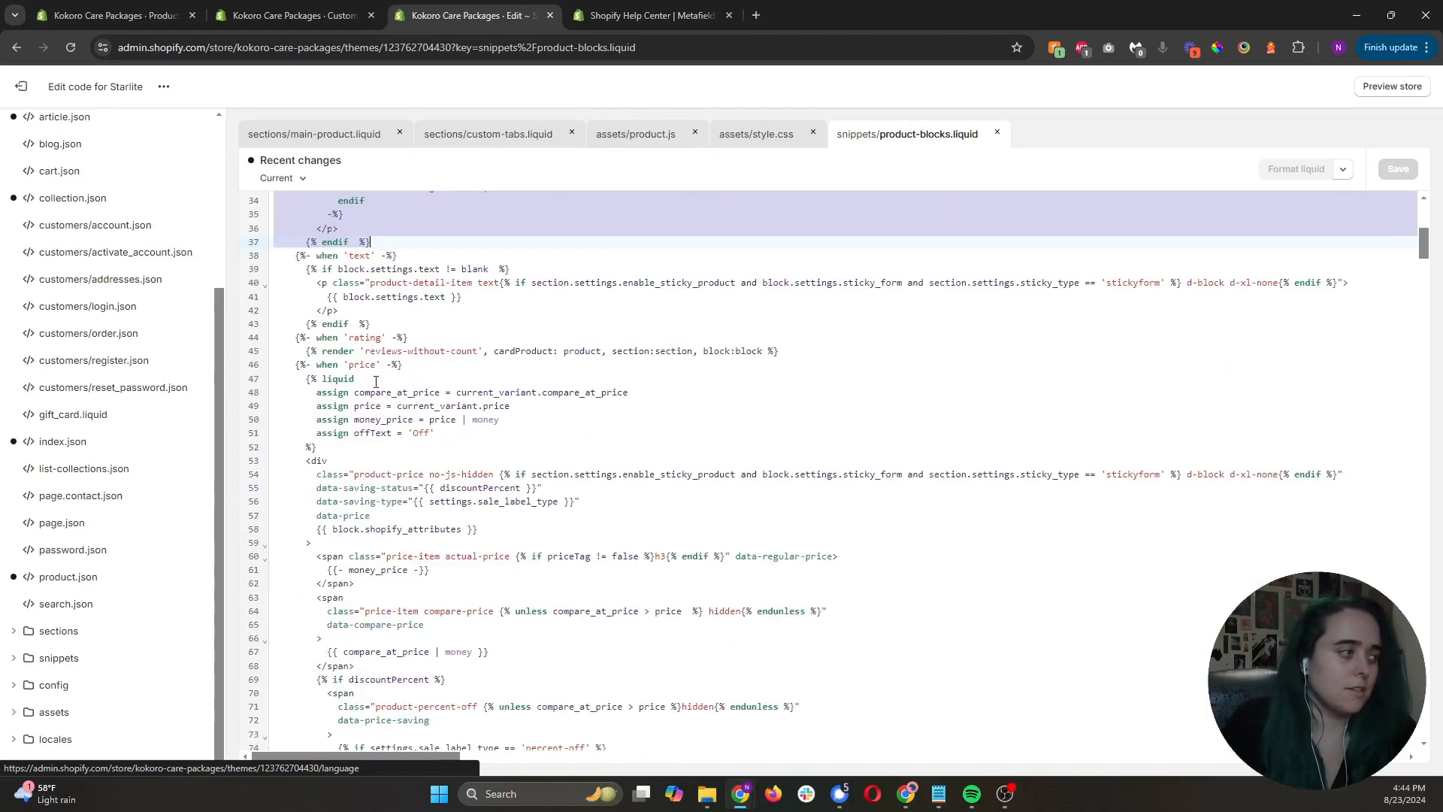
scroll(374, 382, "up", 3)
left_click_drag(290, 482, 477, 481)
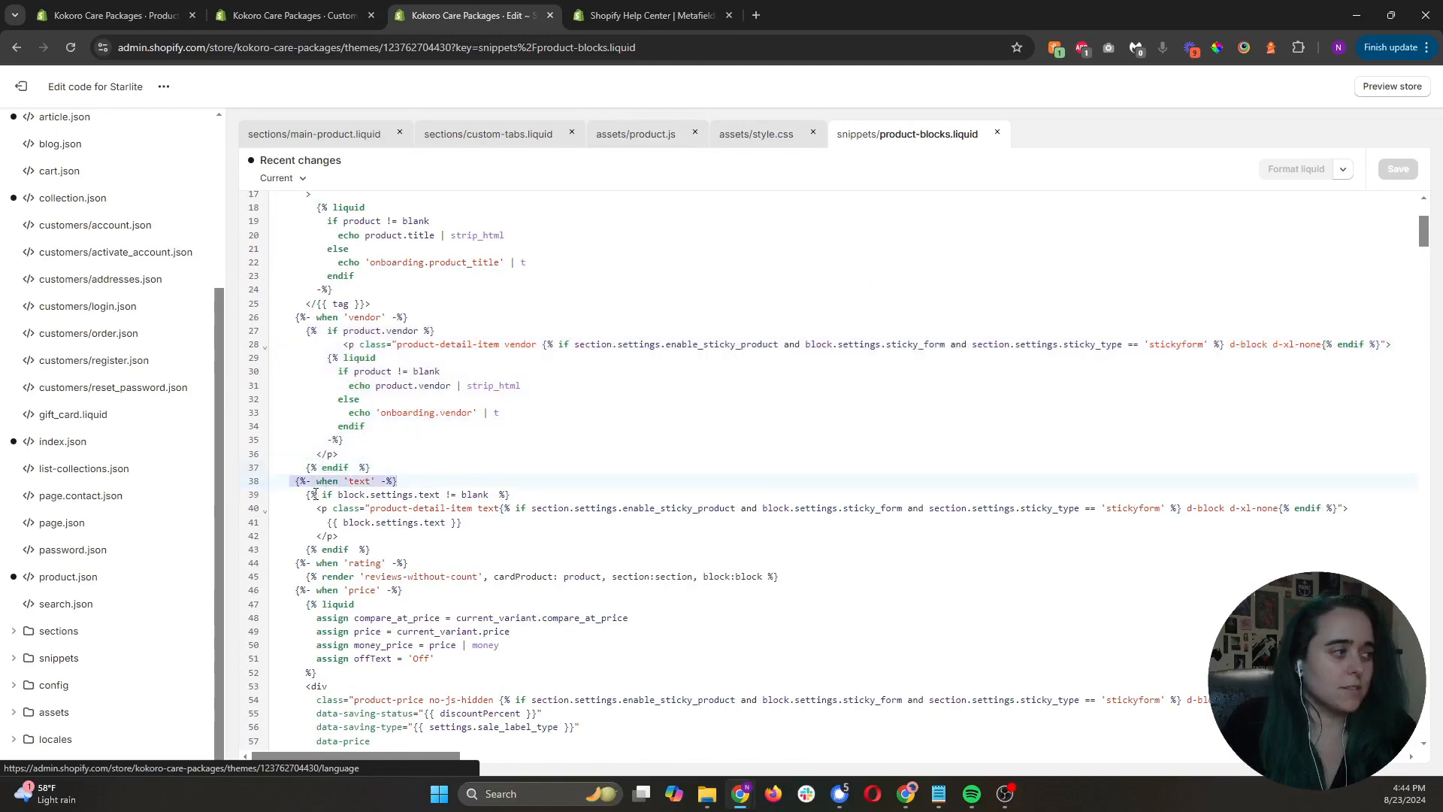
left_click_drag(308, 494, 741, 662)
scroll(718, 578, "down", 8)
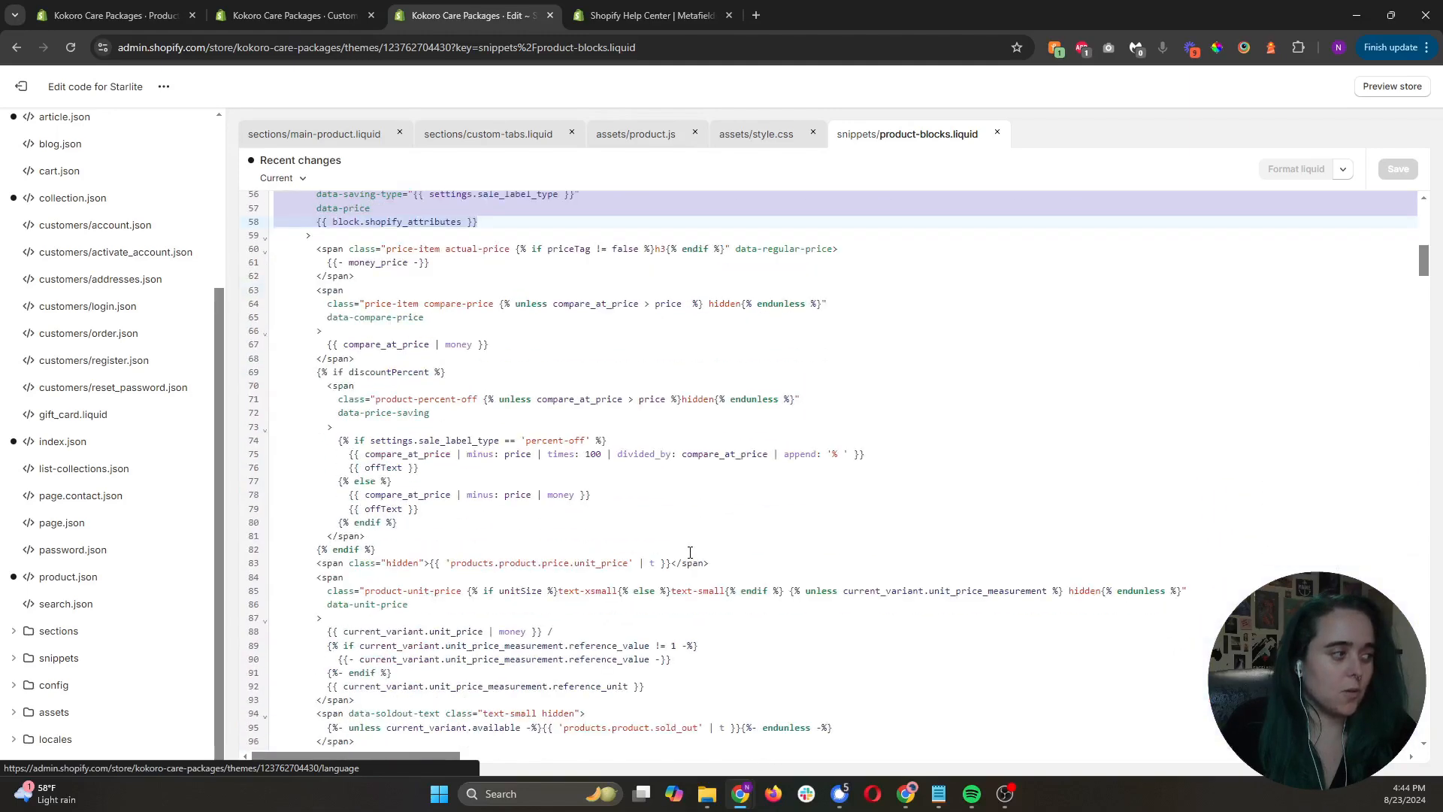
scroll(670, 551, "down", 3)
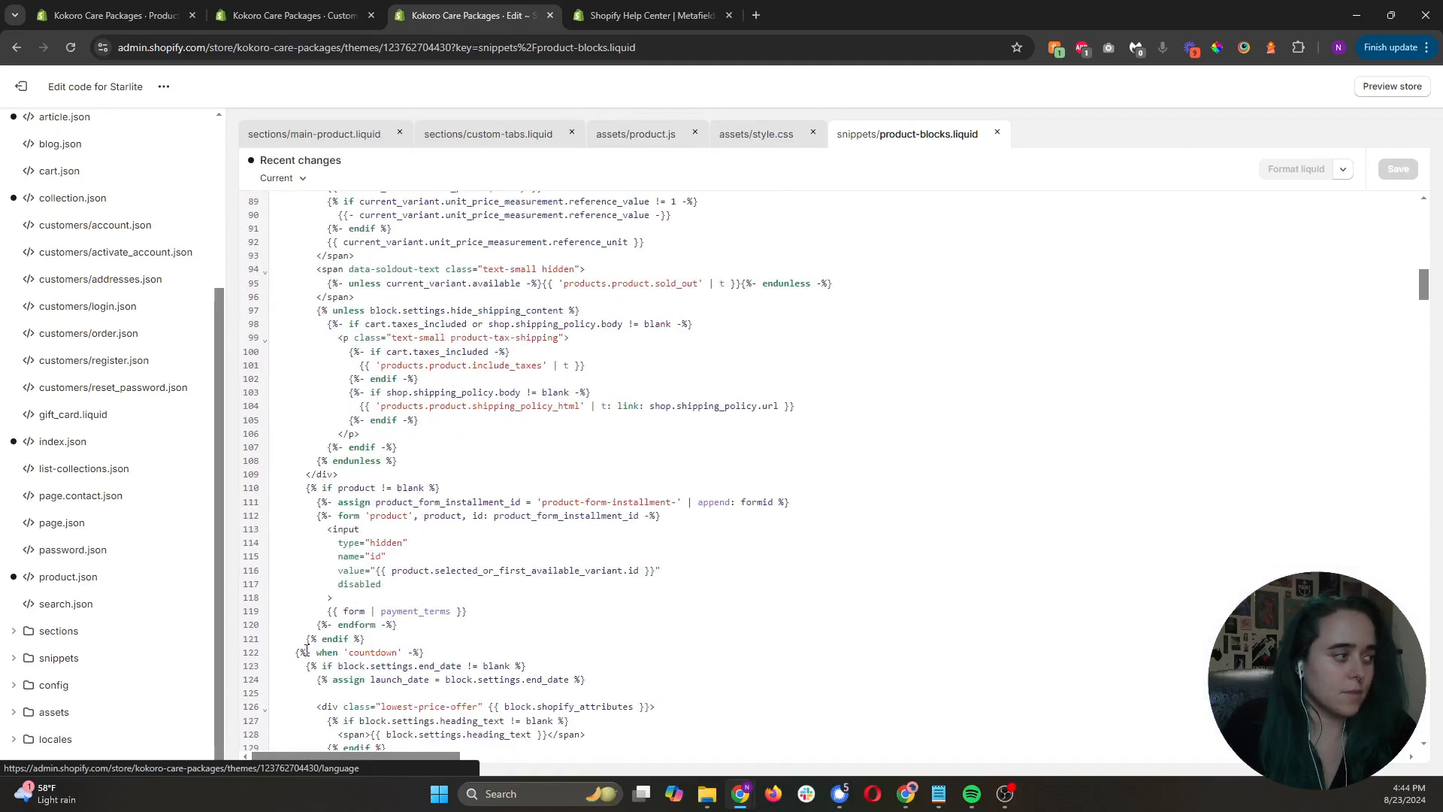
scroll(306, 651, "down", 20)
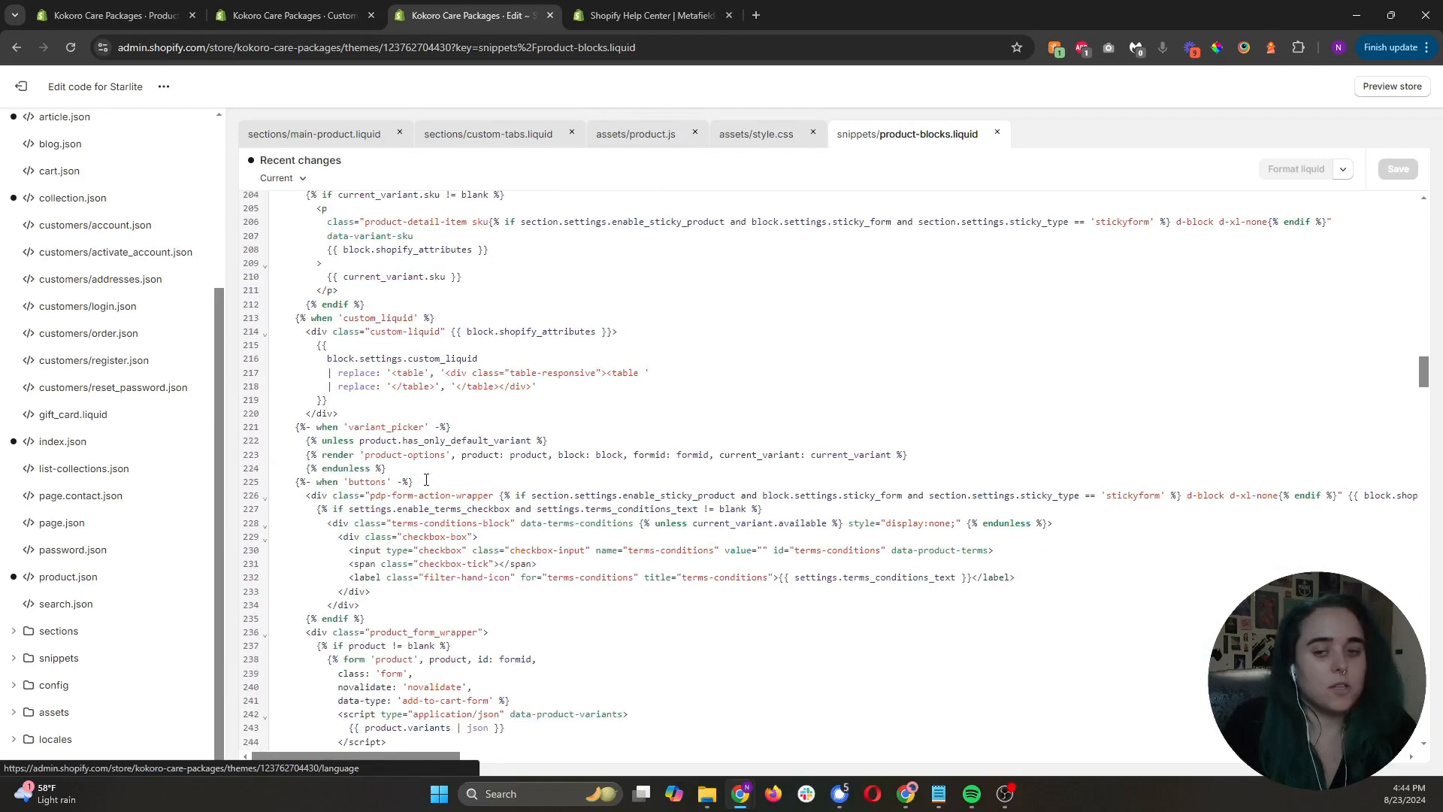
scroll(426, 479, "down", 2)
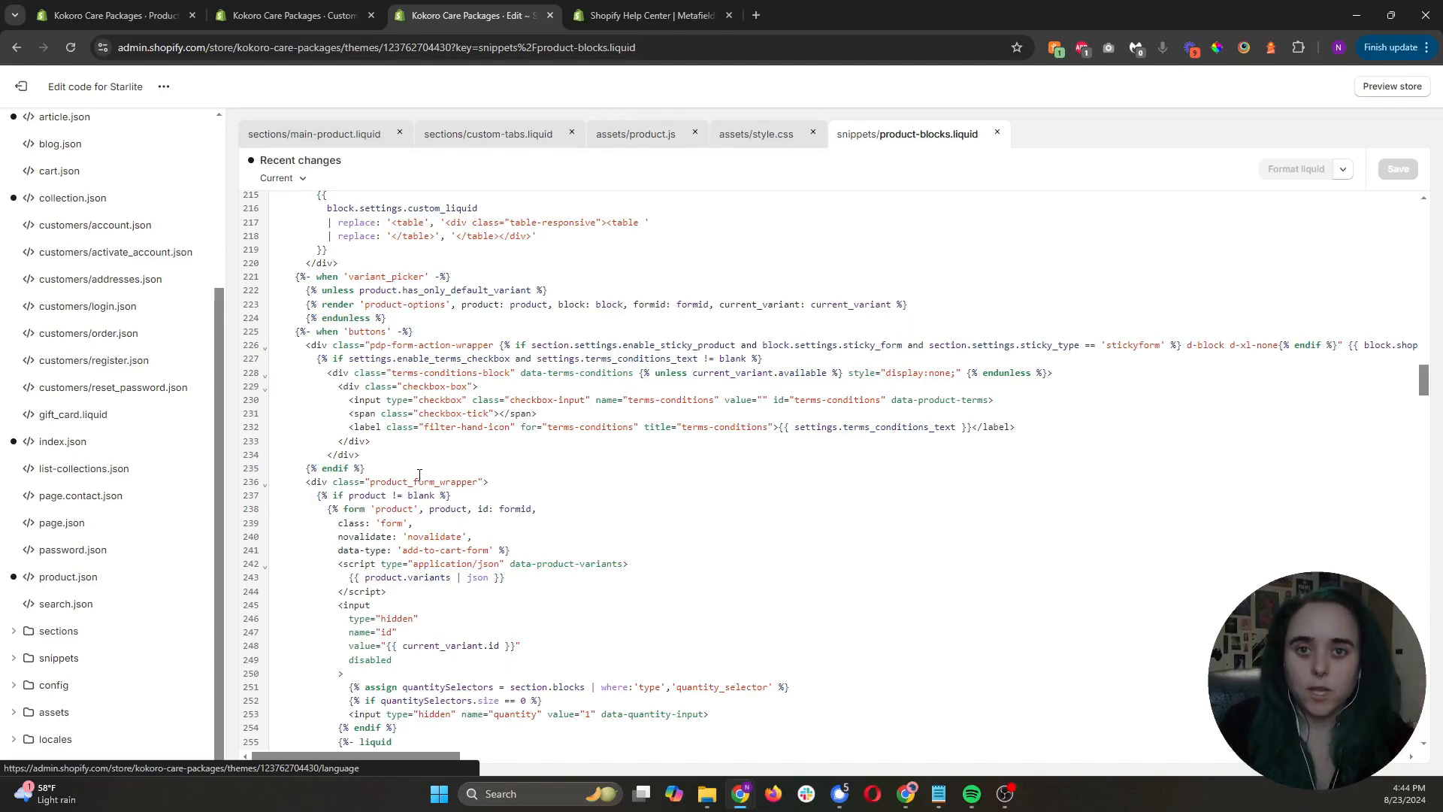
scroll(421, 468, "down", 20)
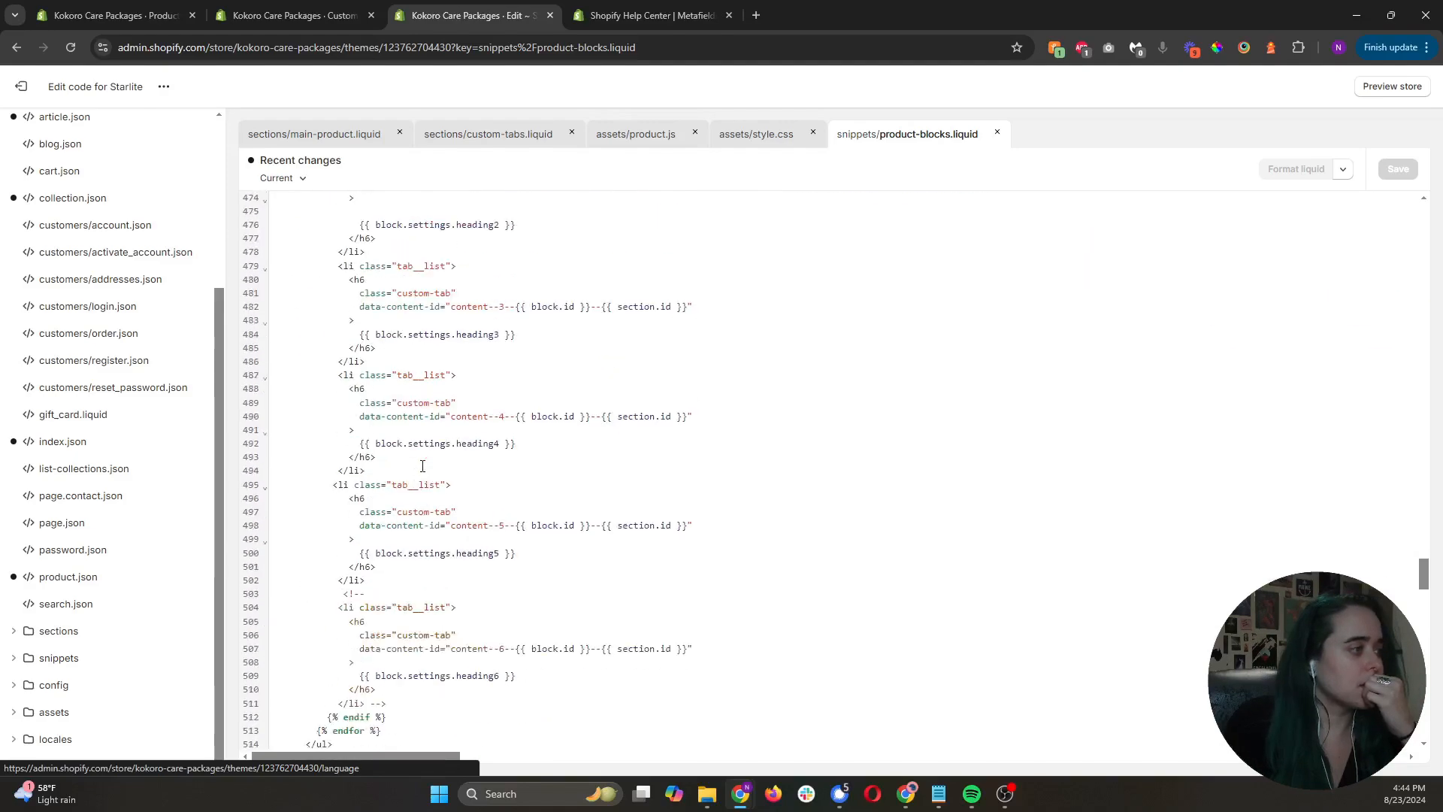
Add blank lines after the custom tab content's endfor and paste a copy of the {% when 'custom-content' %} tag there.
scroll(423, 466, "down", 1)
left_click(472, 396)
key("Return")
key("Return")
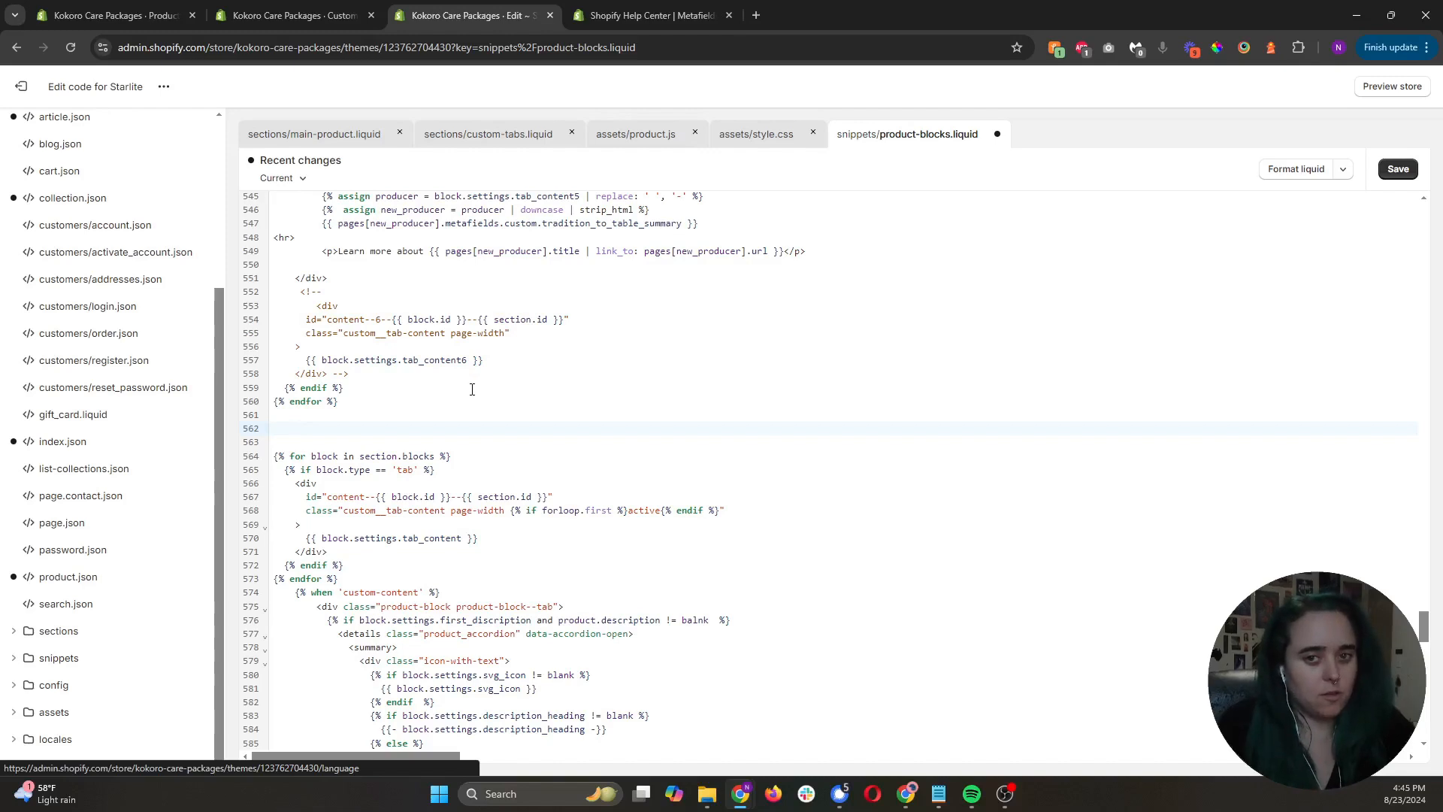
left_click_drag(440, 592, 180, 599)
key("ctrl+c")
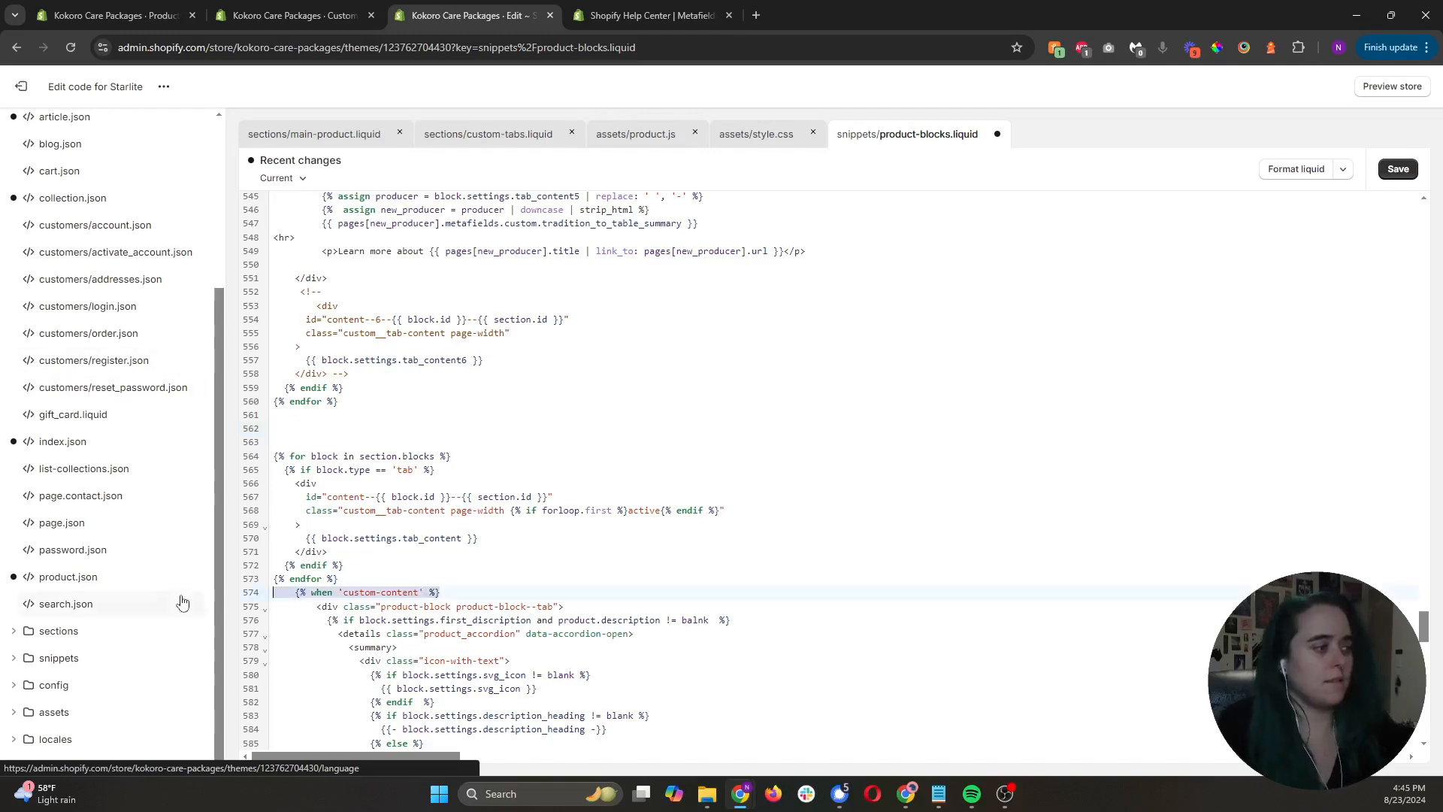
left_click(299, 424)
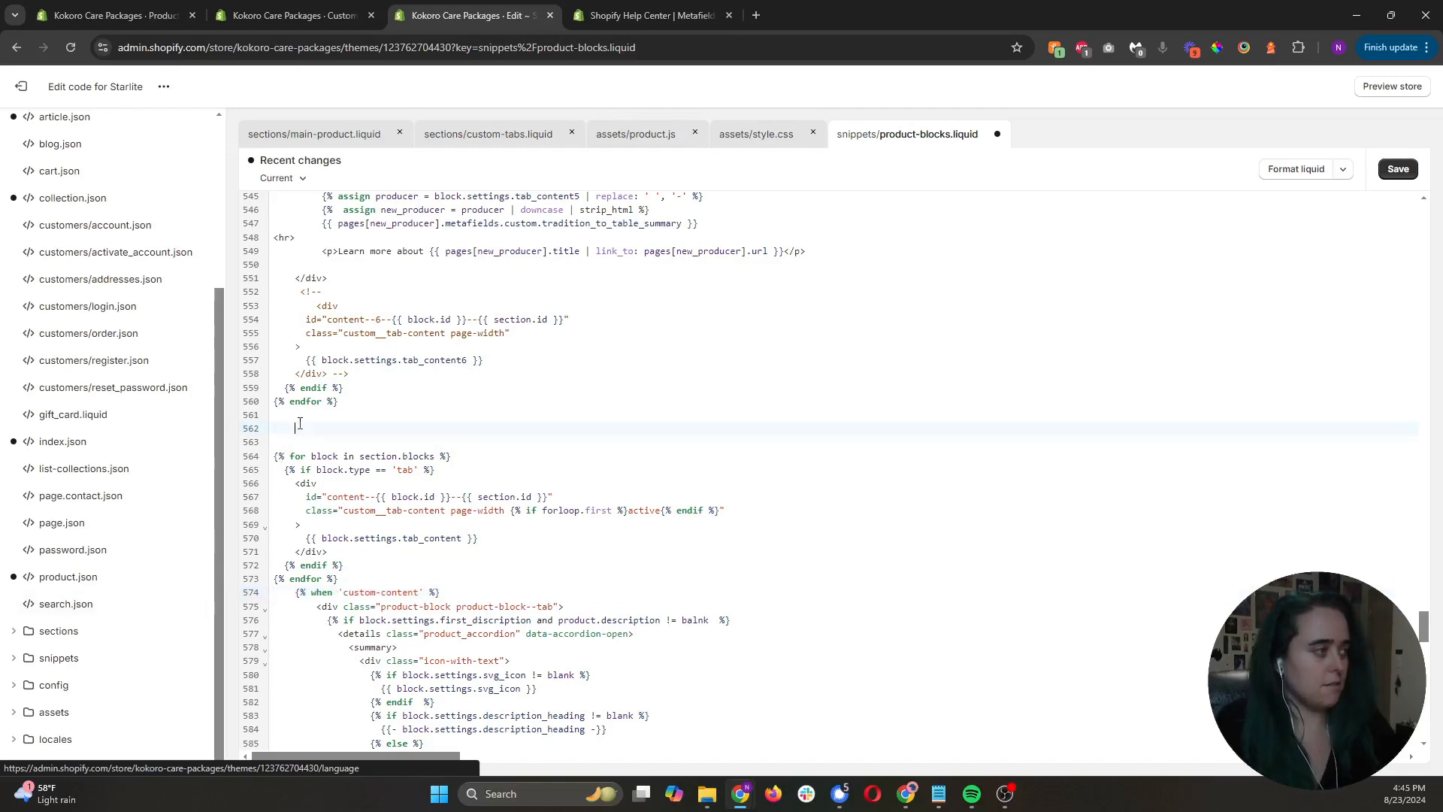
key("ctrl+v")
Change the pasted when tag's case name to 'location'.
double_click(393, 428)
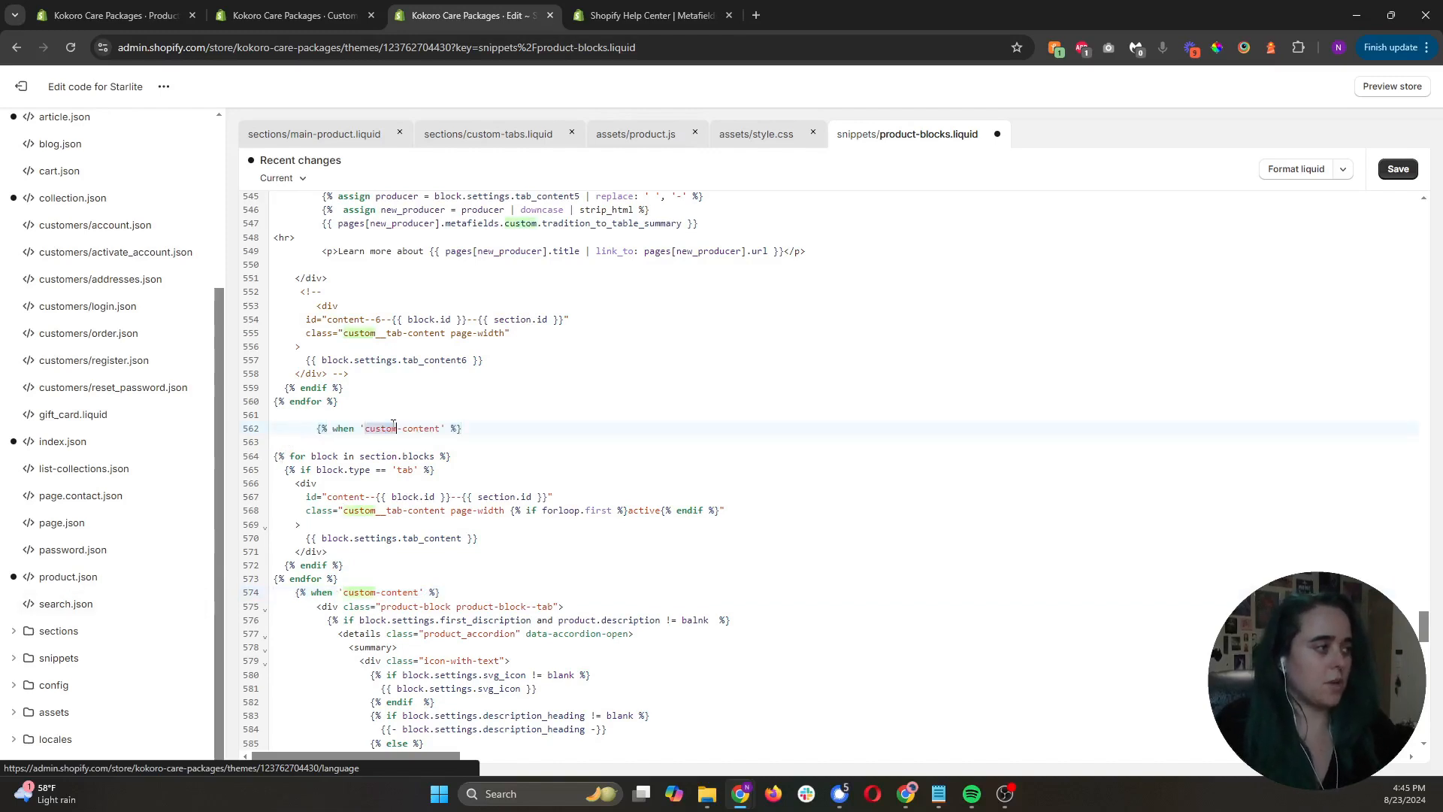
key("Delete")
key("Delete")
key("Delete")
key("Delete")
key("Delete")
key("Delete")
key("Delete")
key("Delete")
key("Delete")
key("Delete")
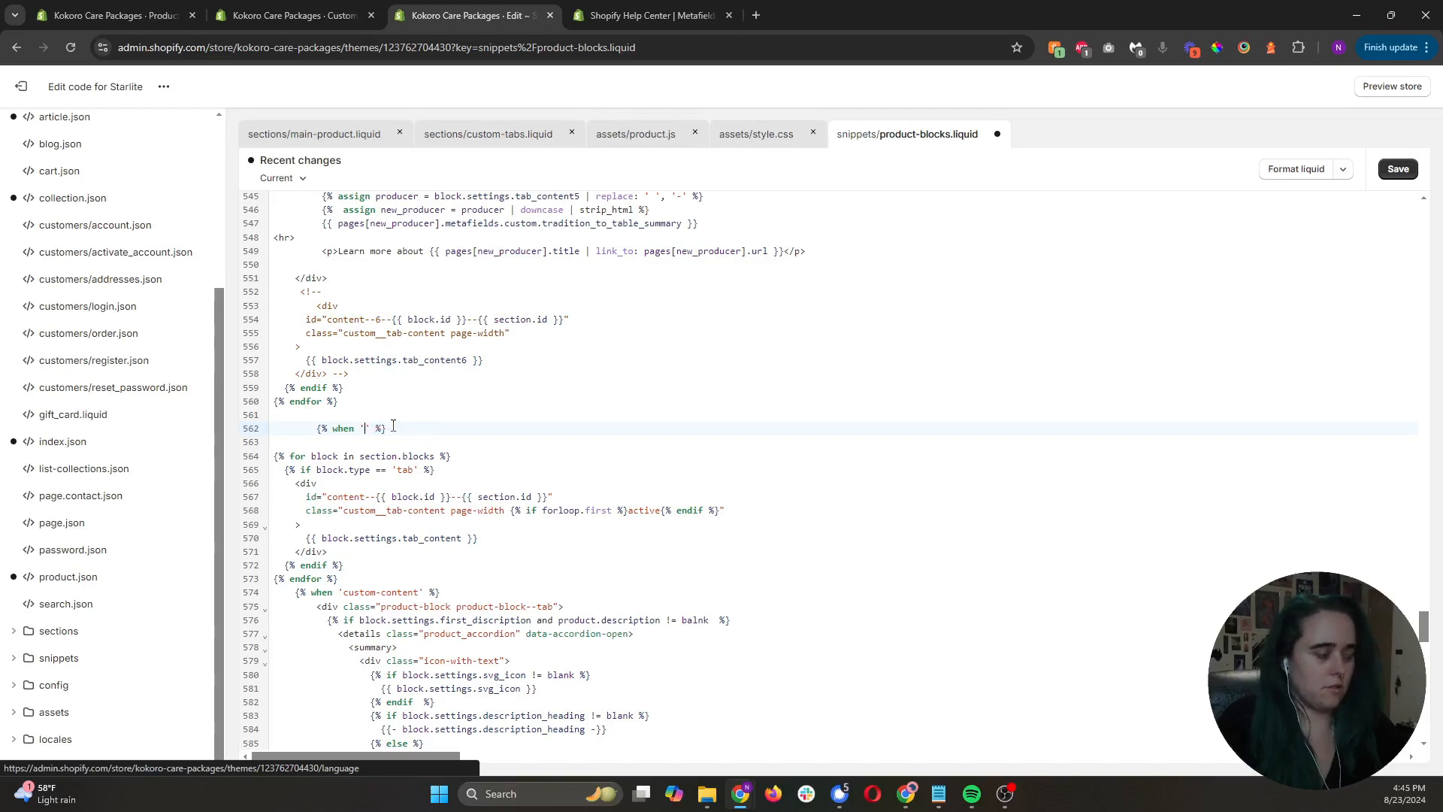
type("location'")
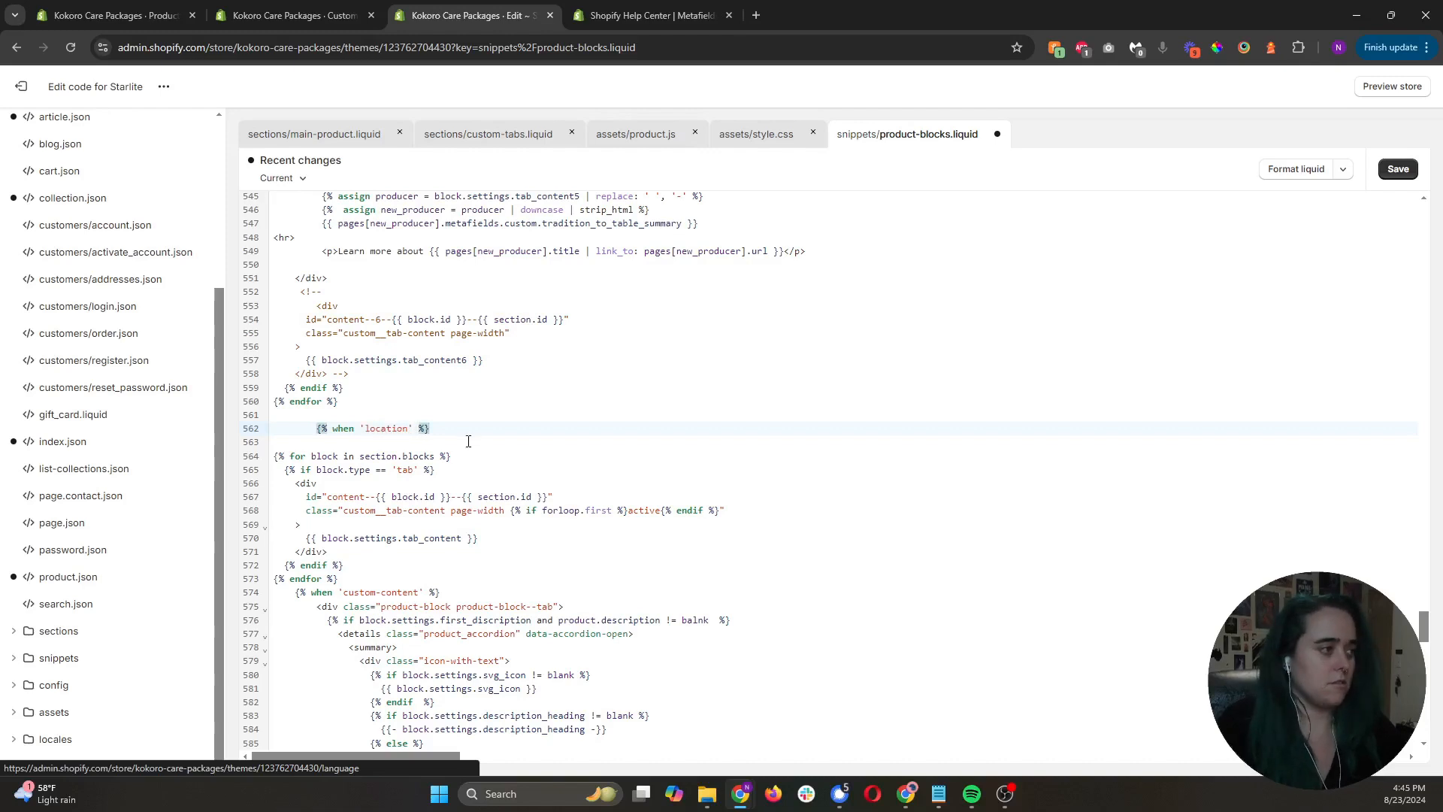
left_click(469, 442)
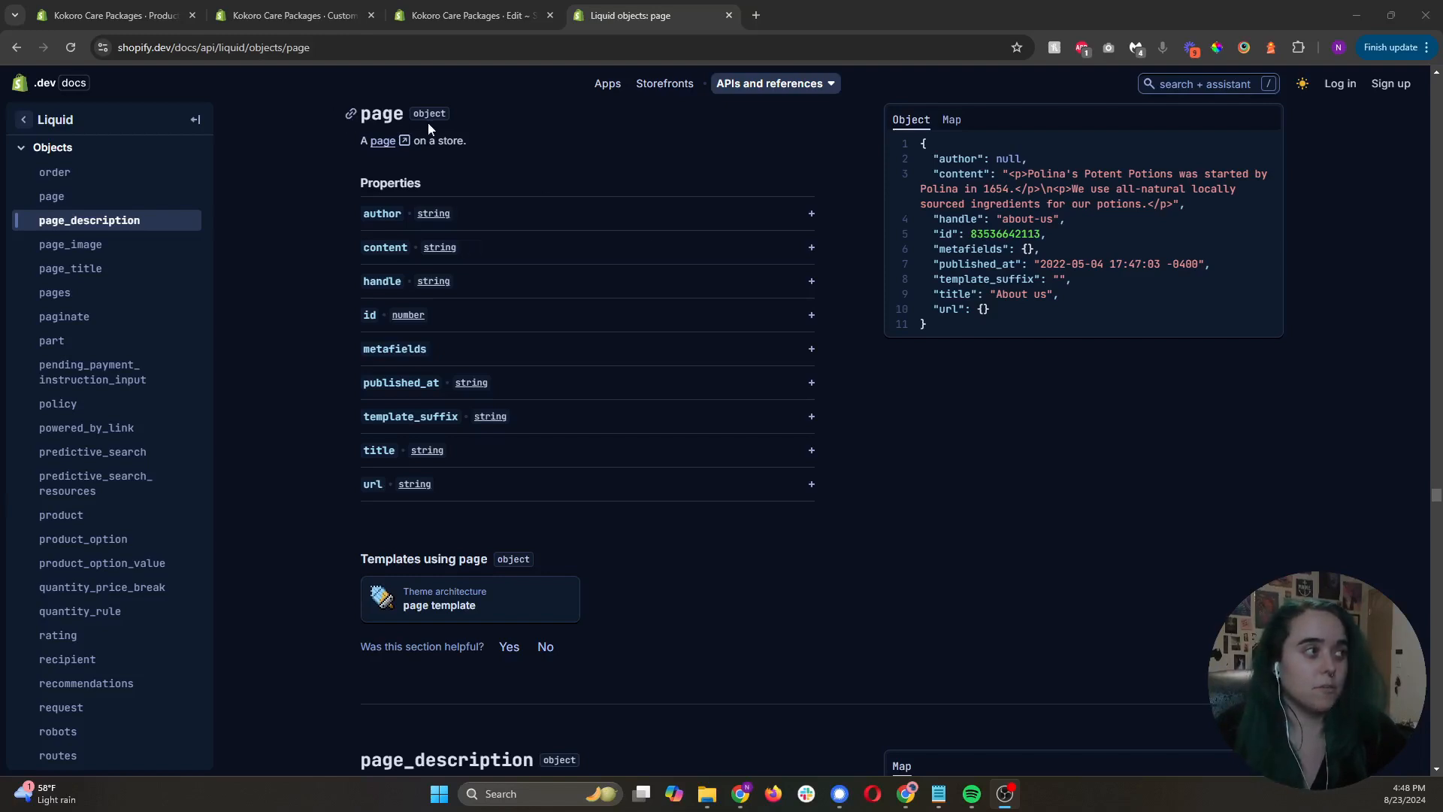
Check the page object's url and metafields properties in the Liquid docs, and add an empty multi-line div beneath the location case.
left_click(376, 486)
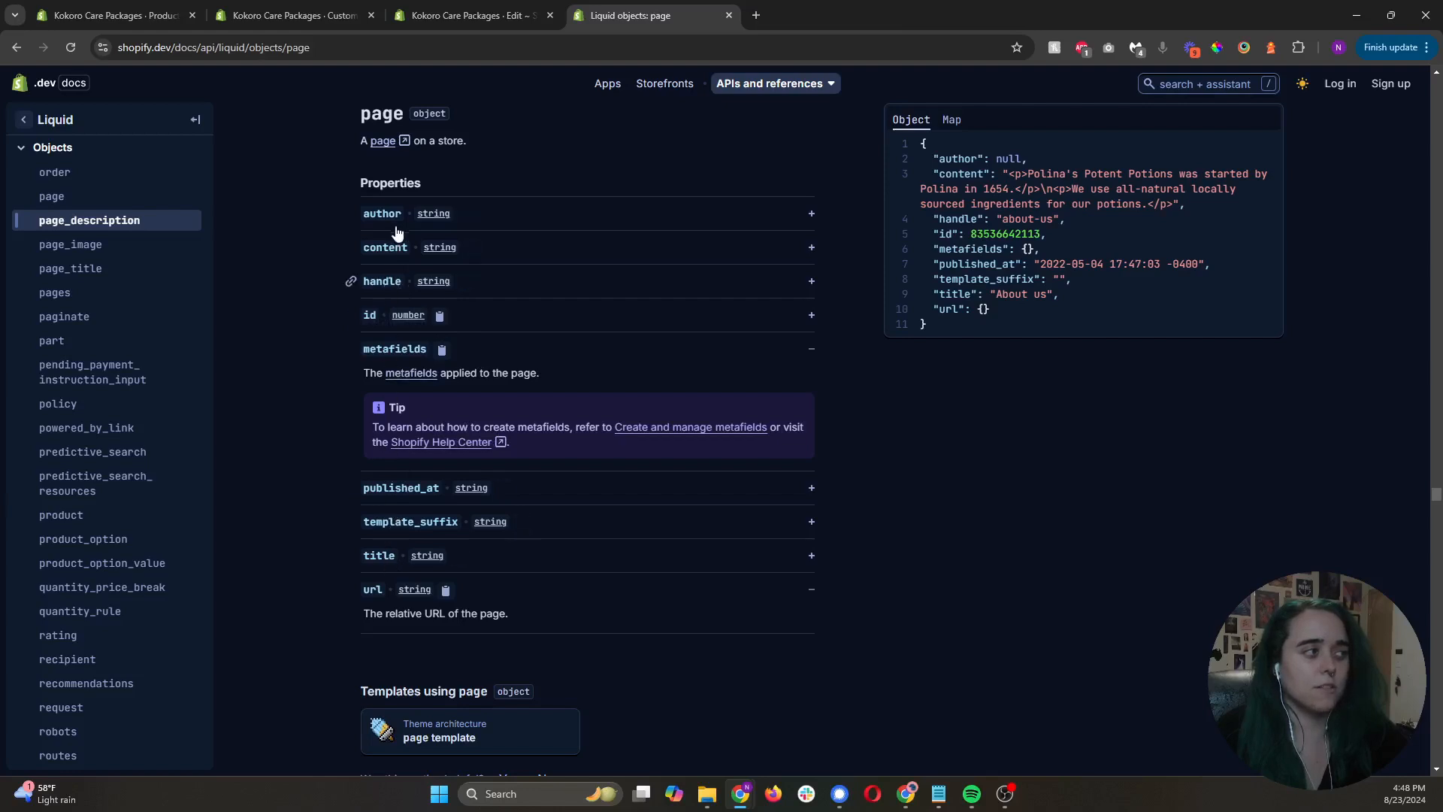
scroll(367, 465, "down", 1)
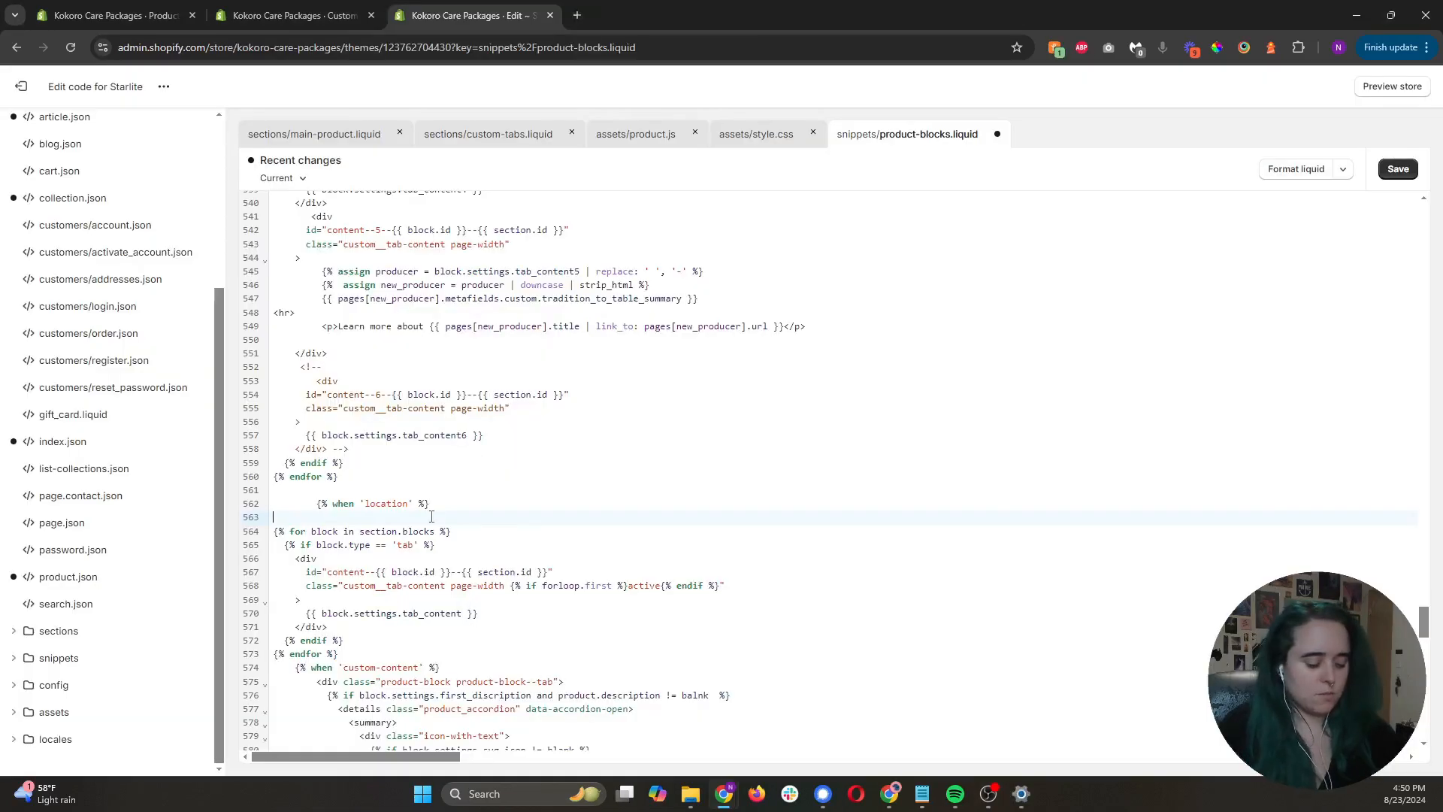
type("<div></div>")
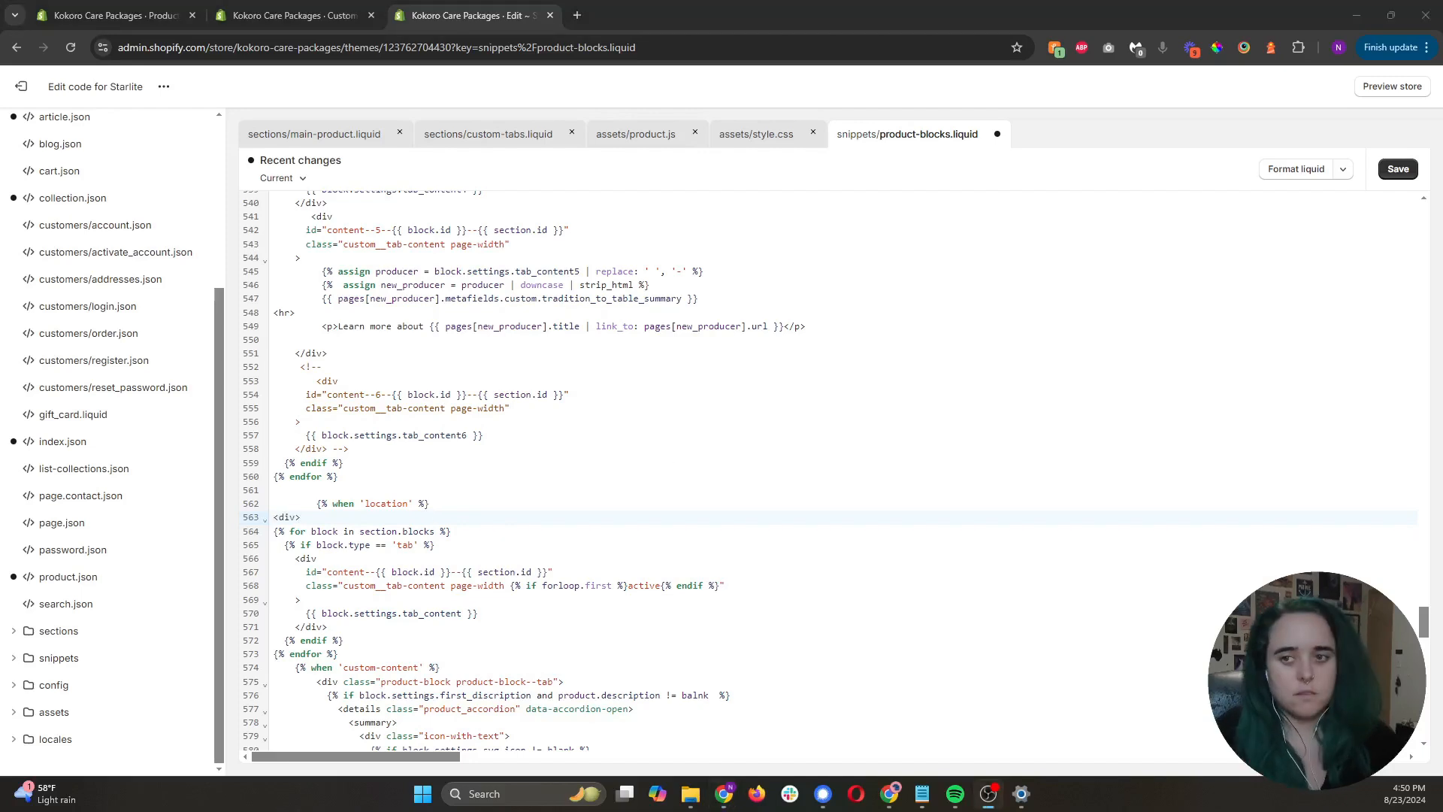
key("Left")
key("Left")
key("Left")
key("Left")
key("Left")
key("Left")
key("Return")
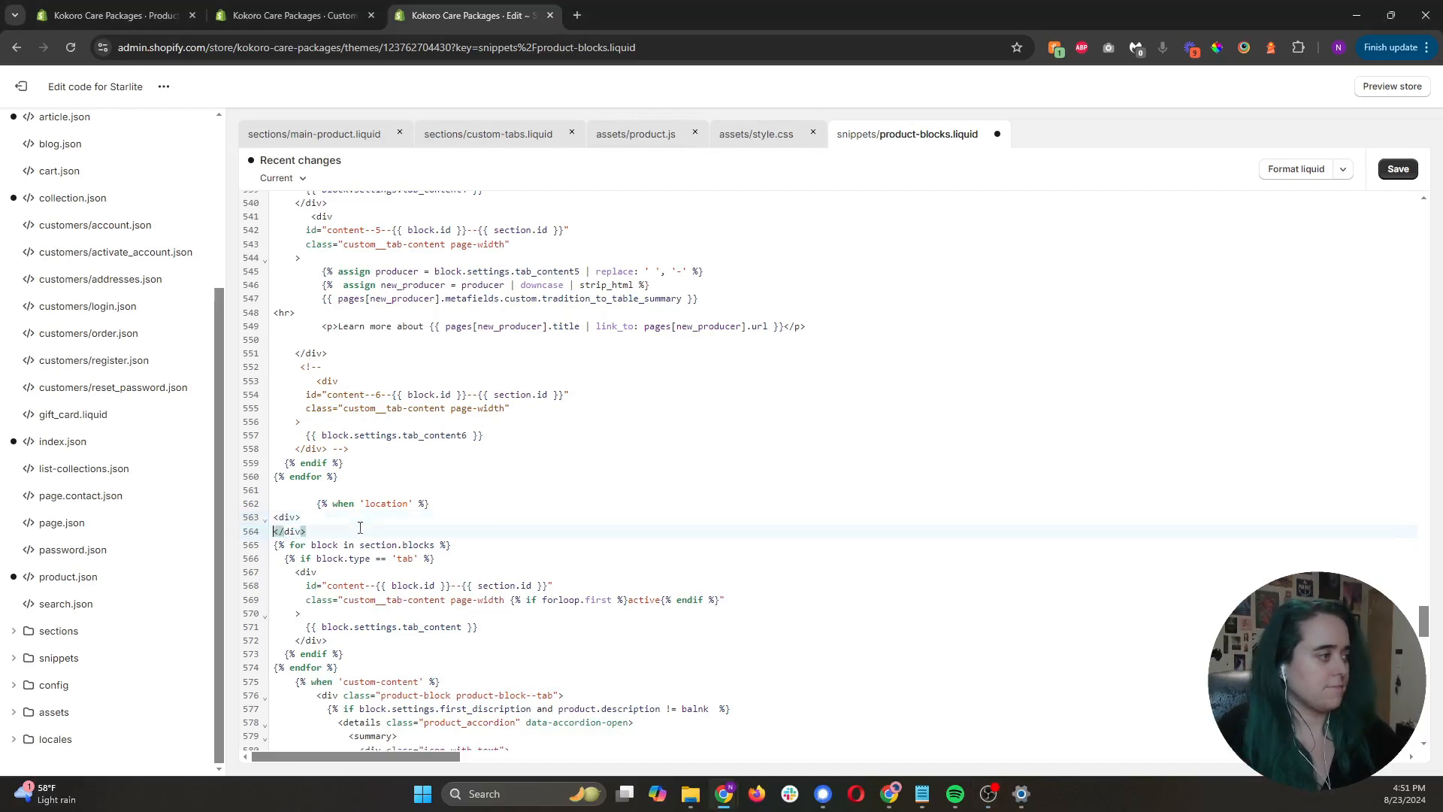
Start a Liquid tag inside the location case's div that assigns block.setting. to a variable named location.
type("{")
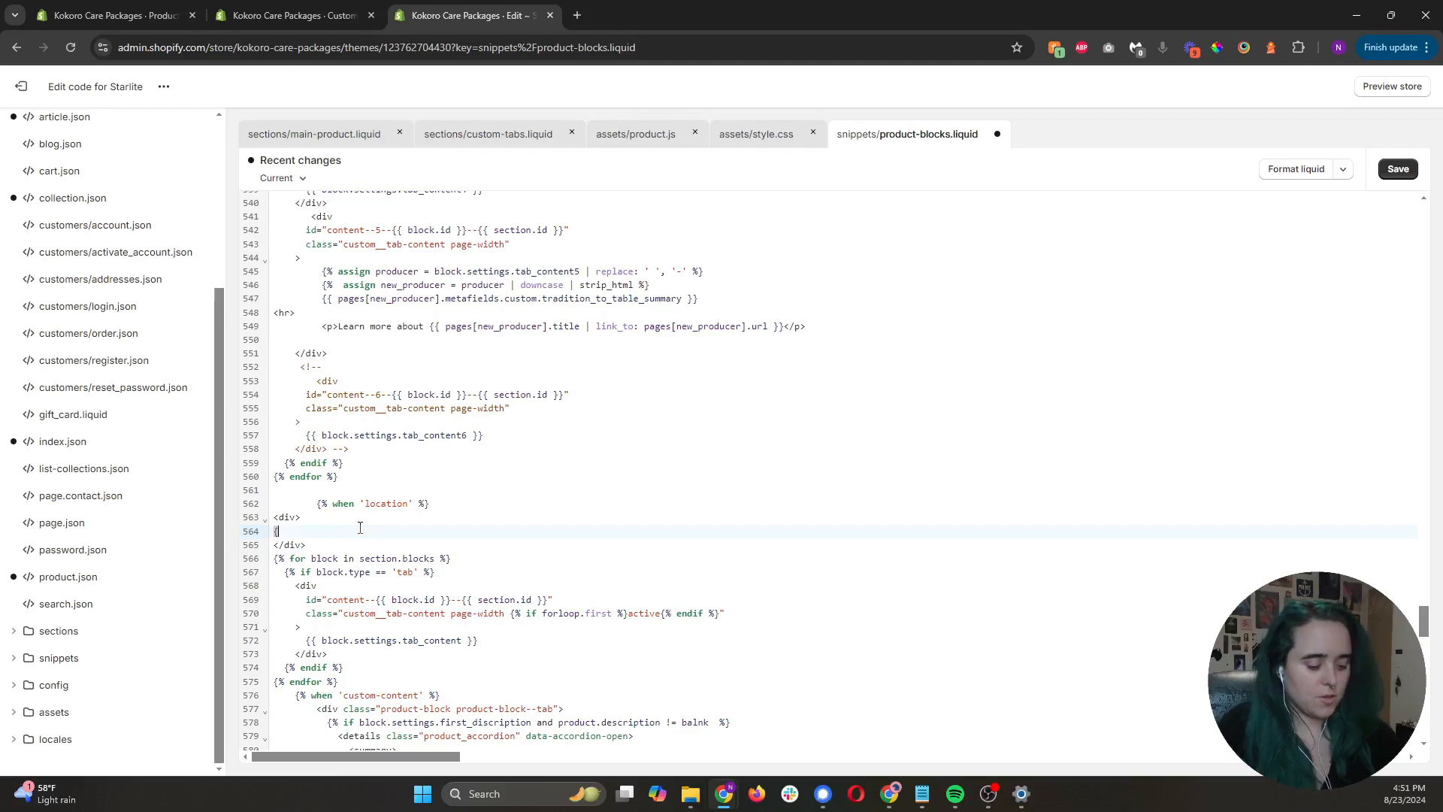
type("% assign")
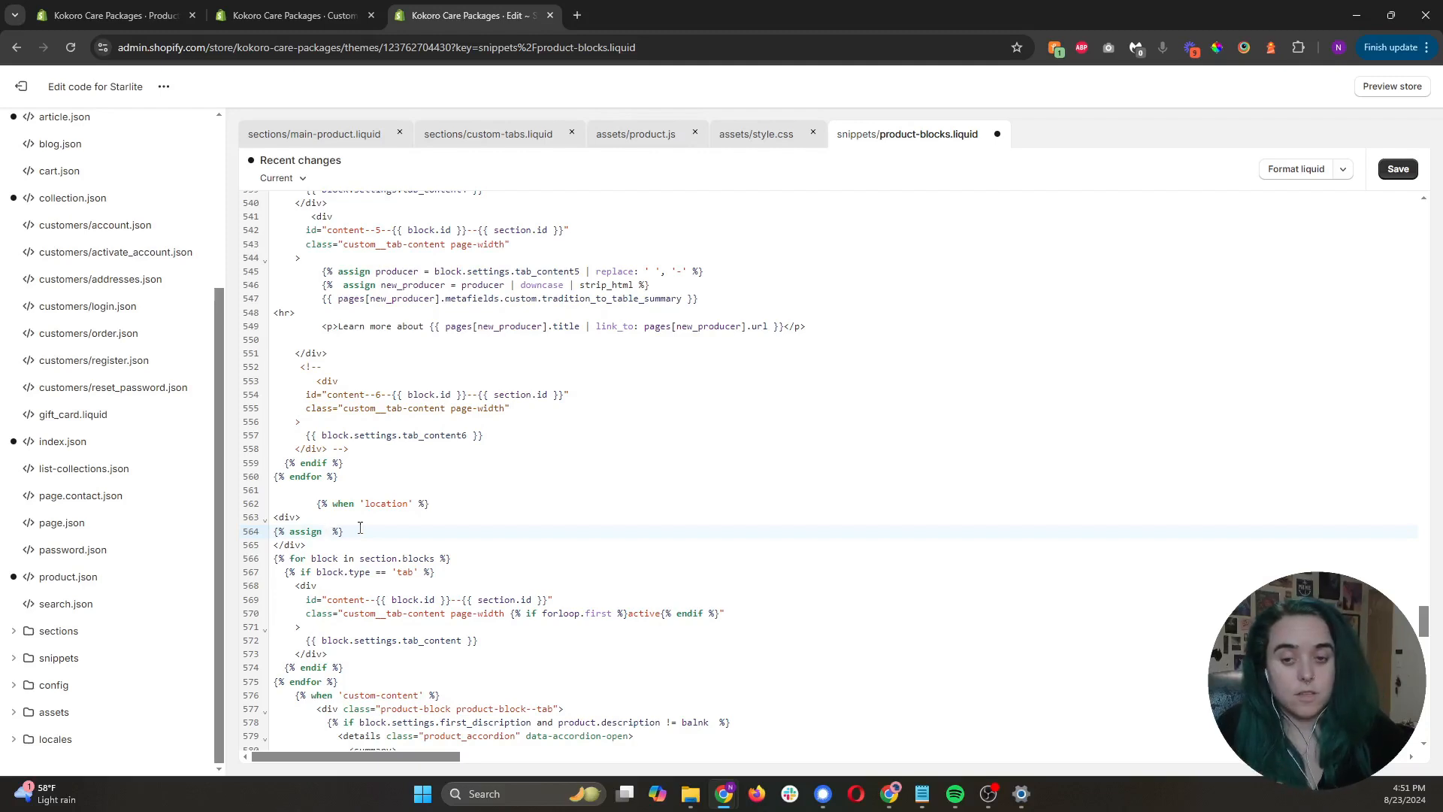
type("location =")
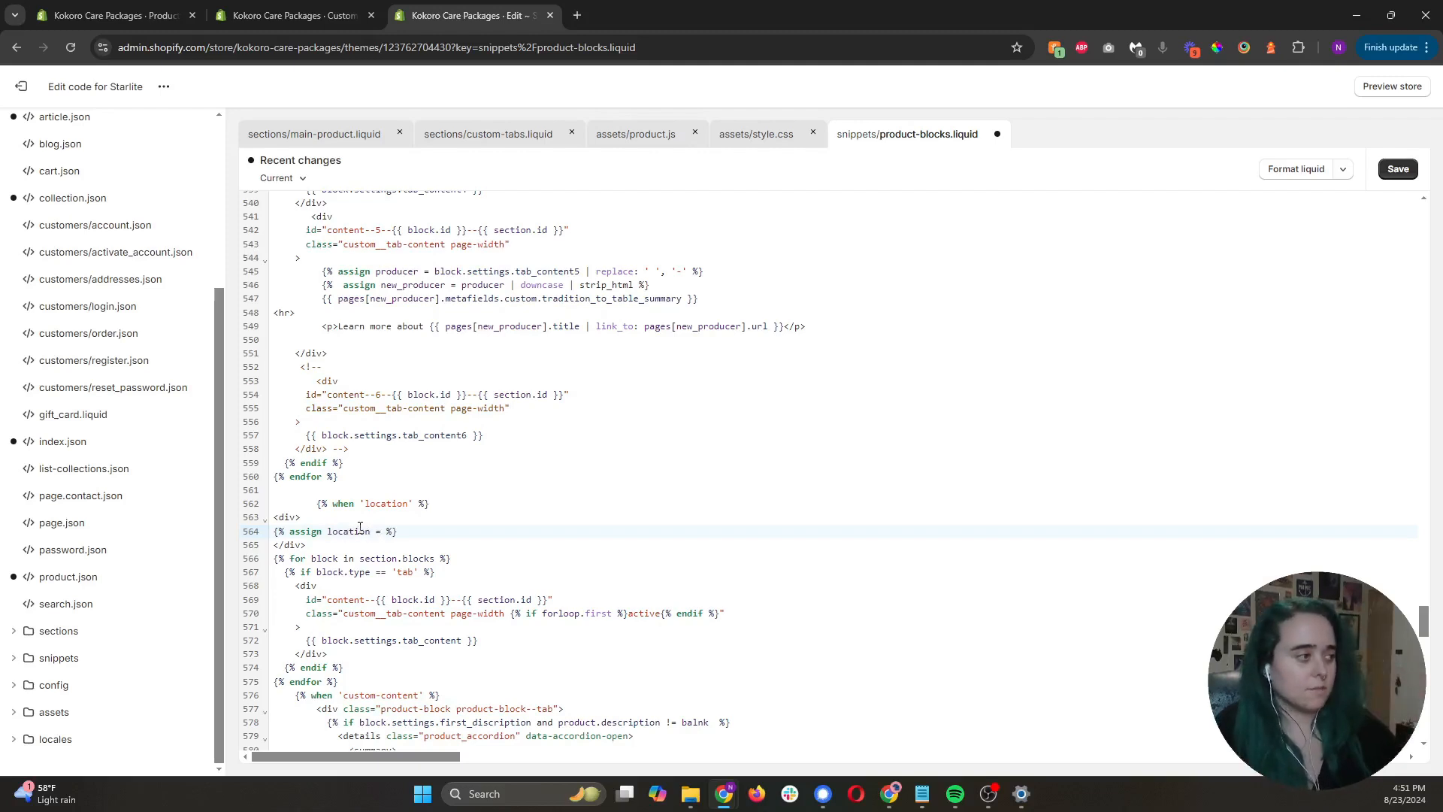
type(" block")
type(".setting.")
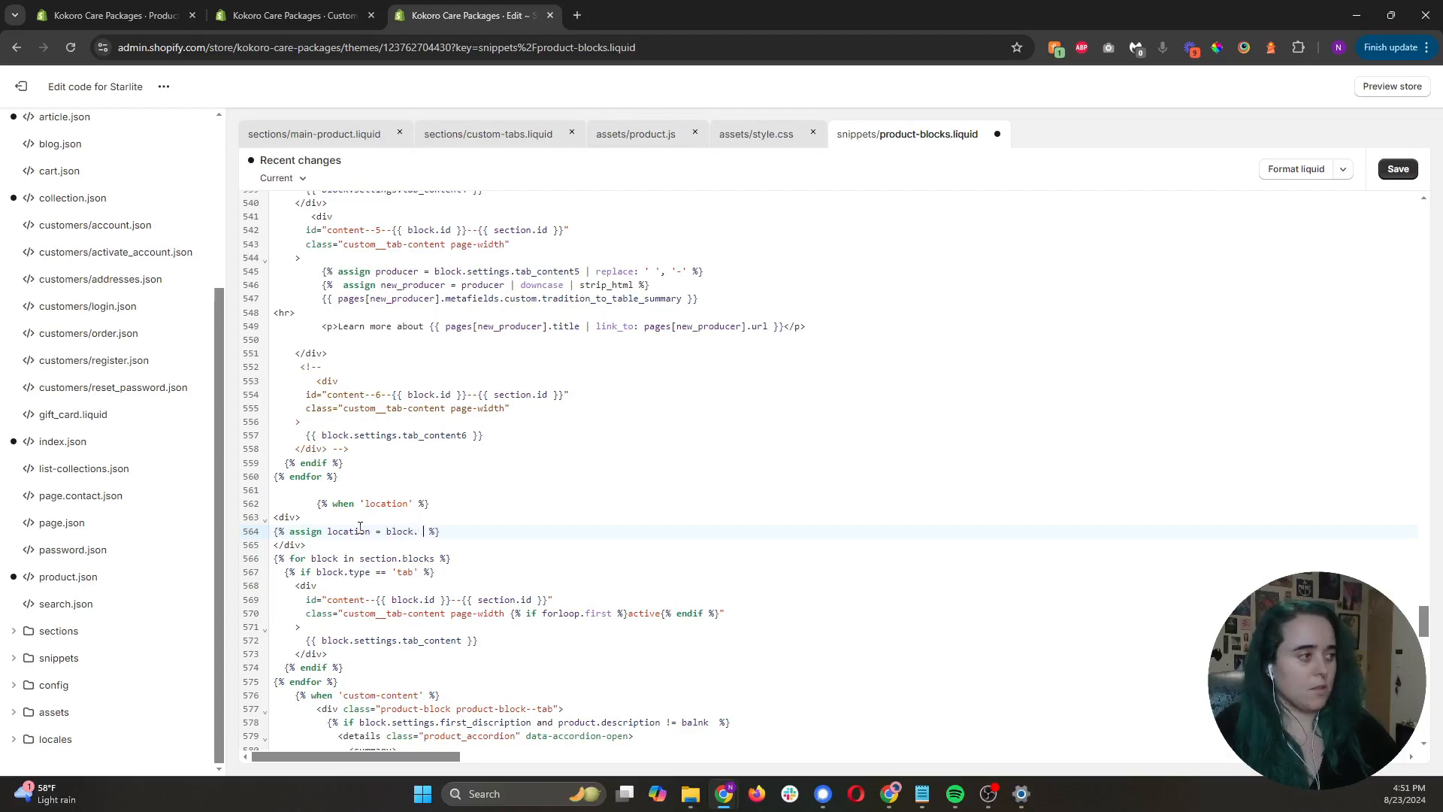
Search main-product.liquid for 'location' and check the id of the Location of Product block's text setting.
left_click(337, 140)
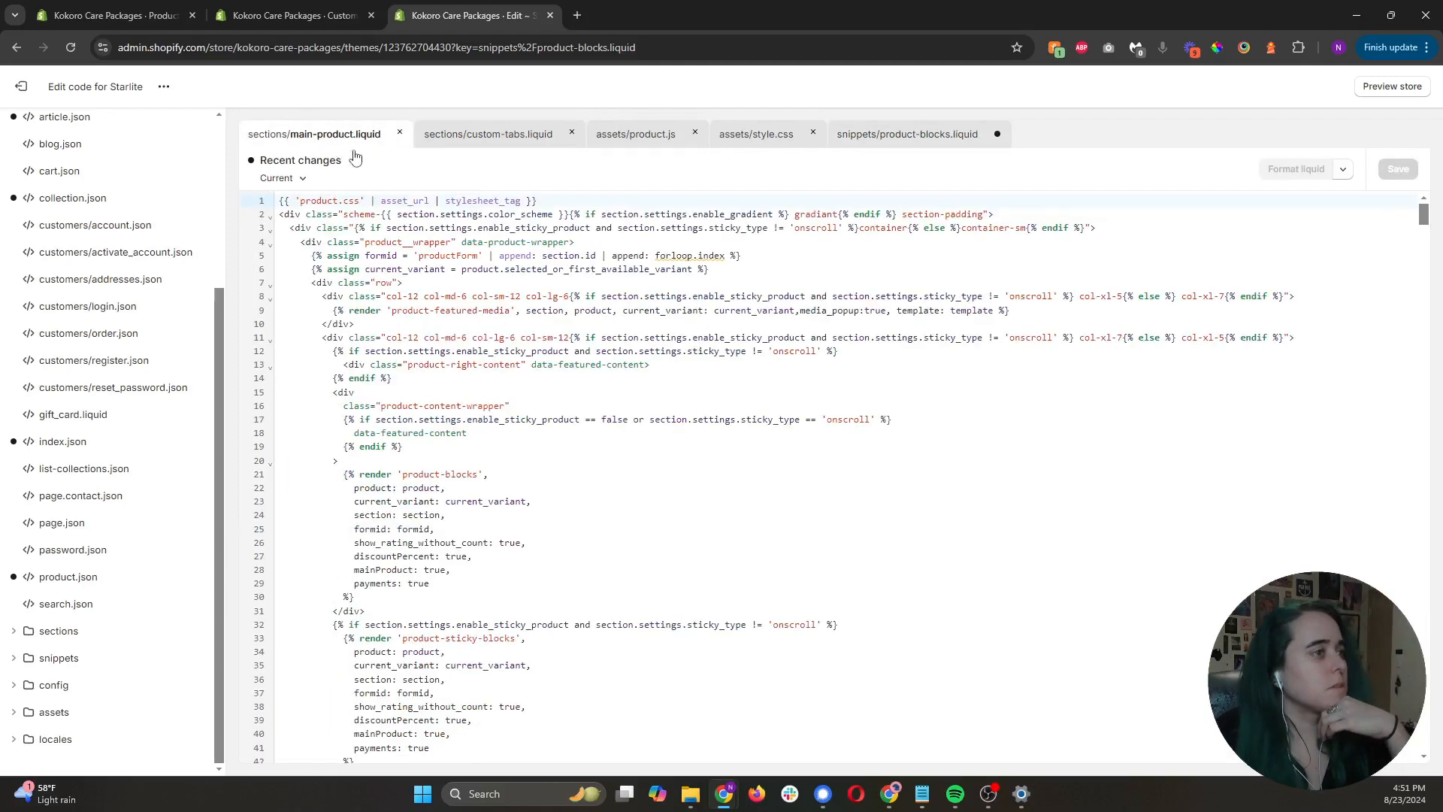
left_click(686, 421)
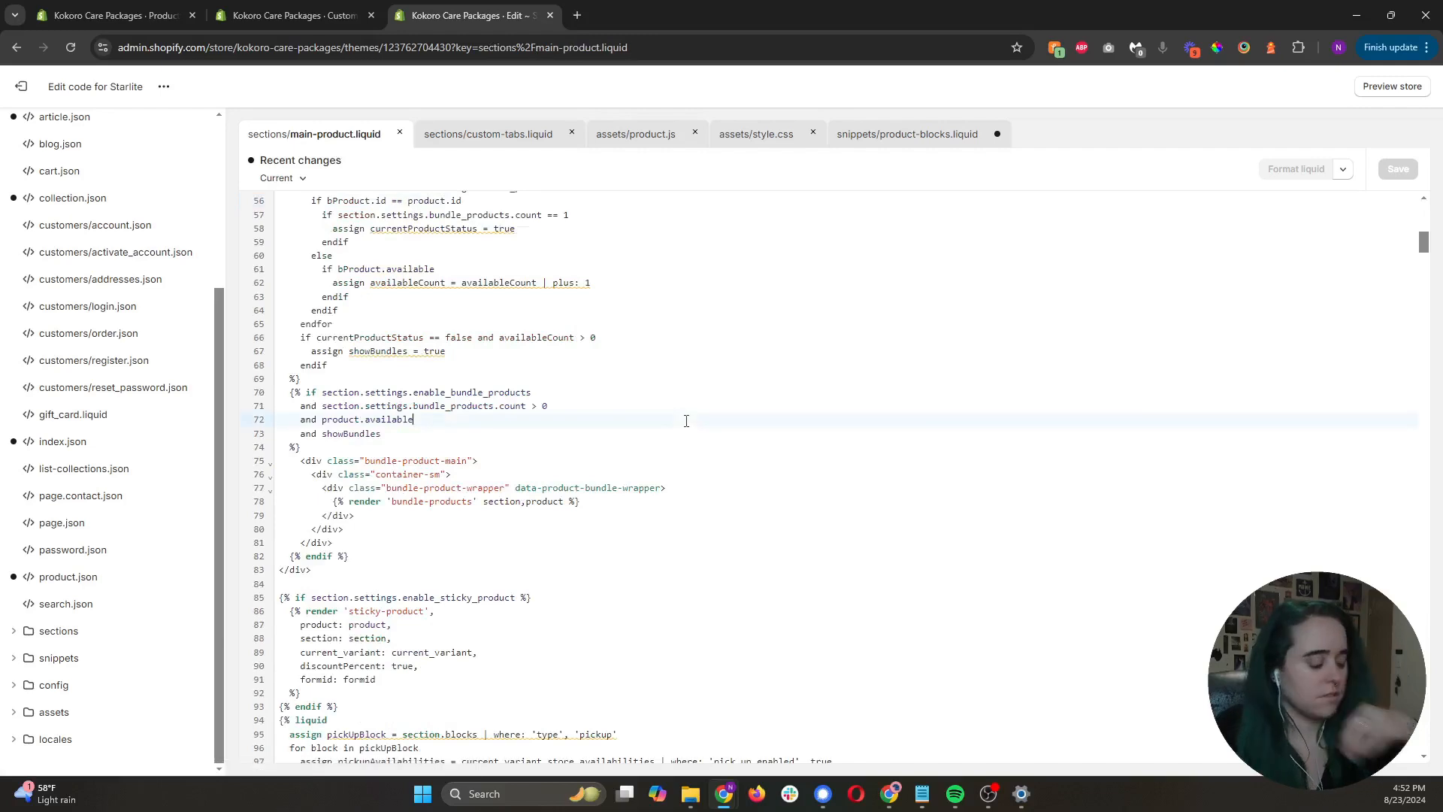
key("ctrl+f")
type("lovca")
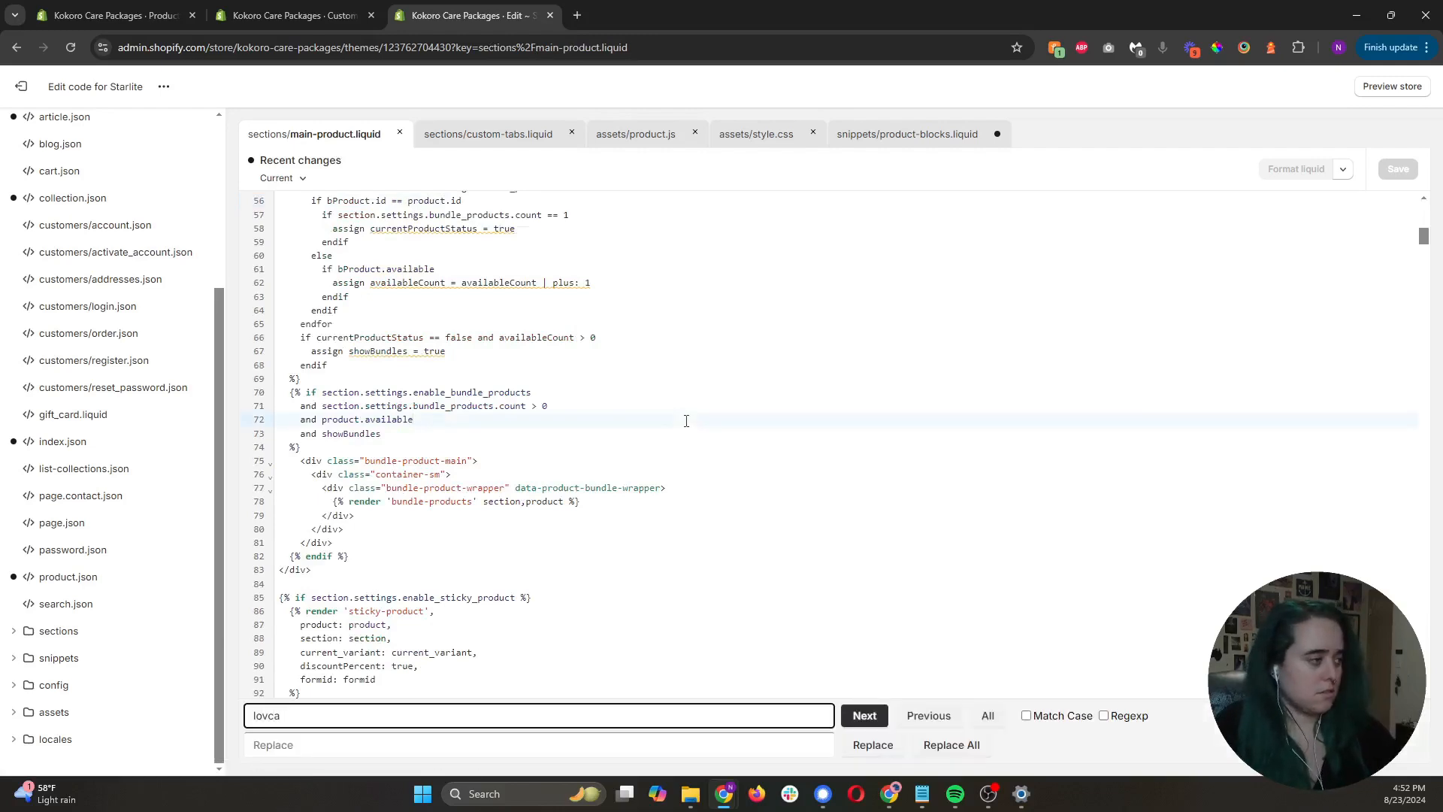
key("BackSpace")
key("BackSpace")
key("BackSpace")
type("cation")
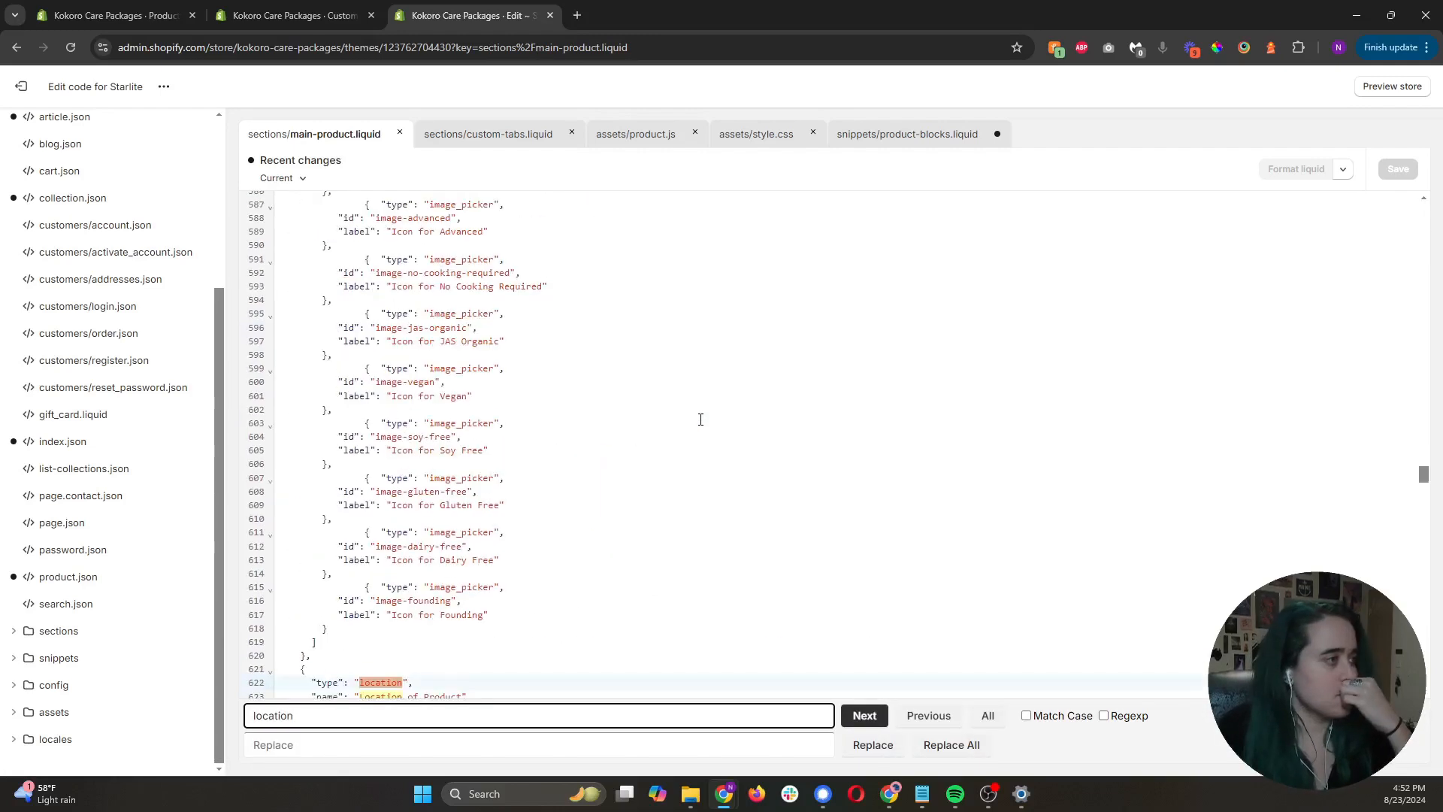
scroll(701, 419, "down", 4)
mouse_move(376, 446)
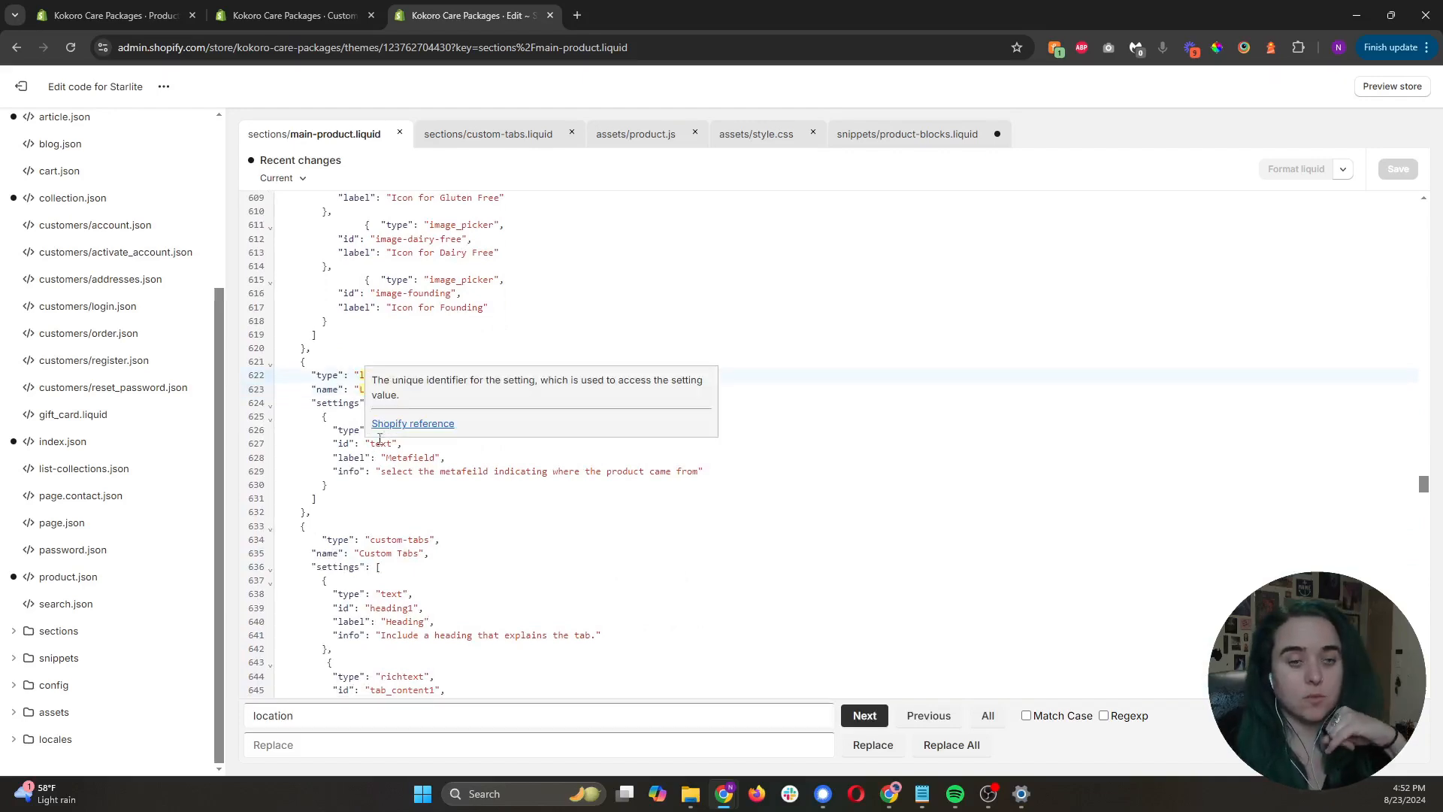
left_click_drag(408, 445, 400, 404)
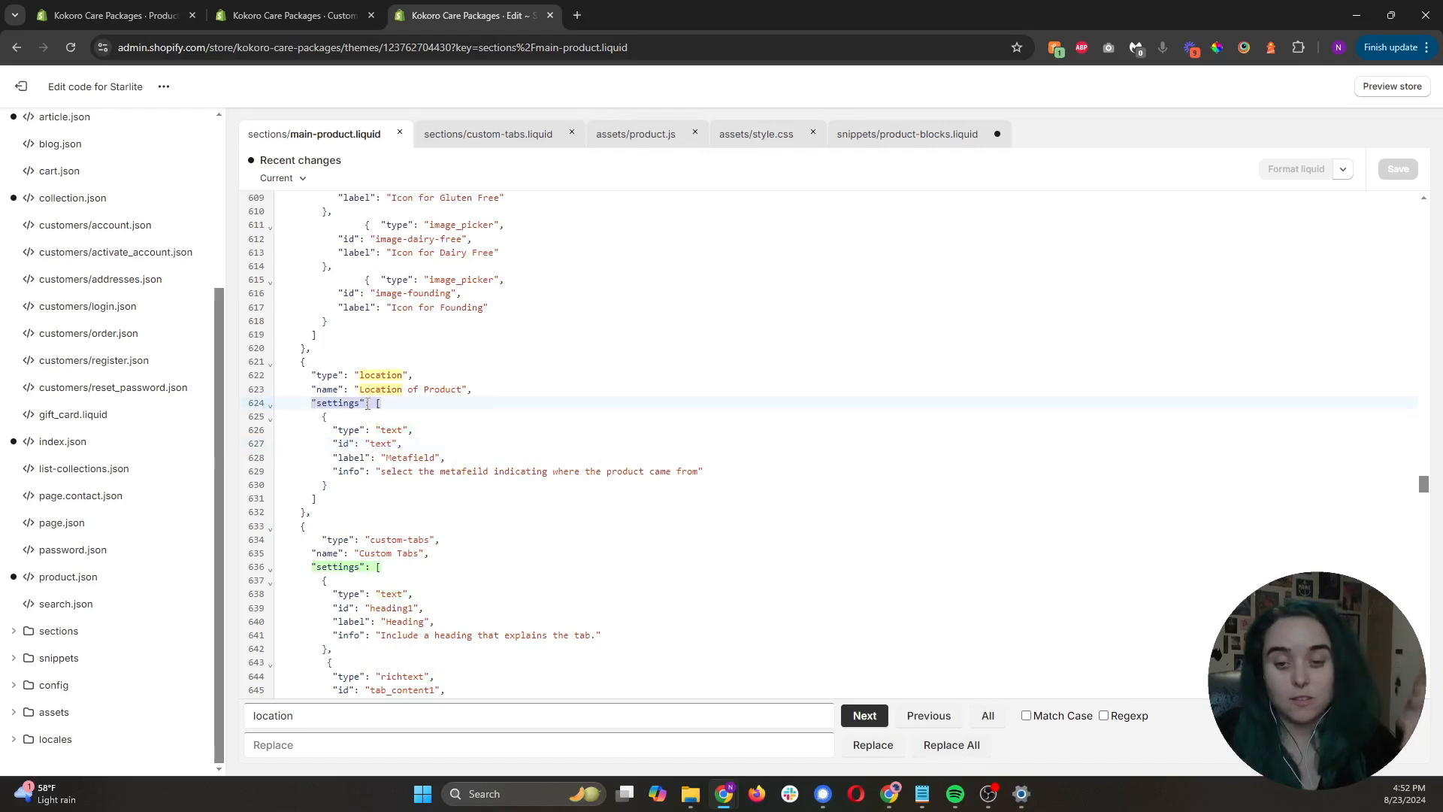
left_click_drag(402, 444, 333, 445)
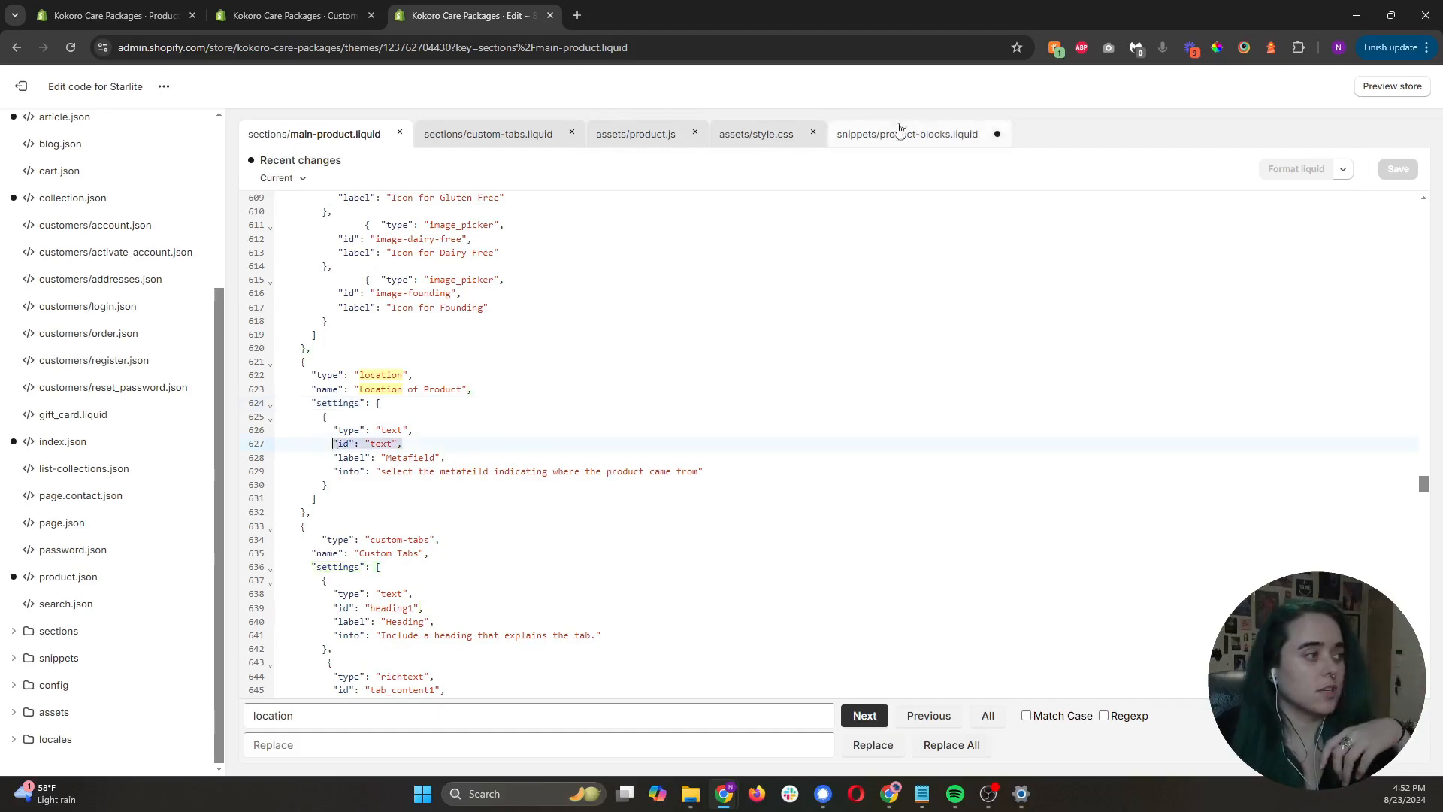
Complete the location assign tag in product-blocks.liquid with block.setting.text and start a new line below it.
left_click(924, 136)
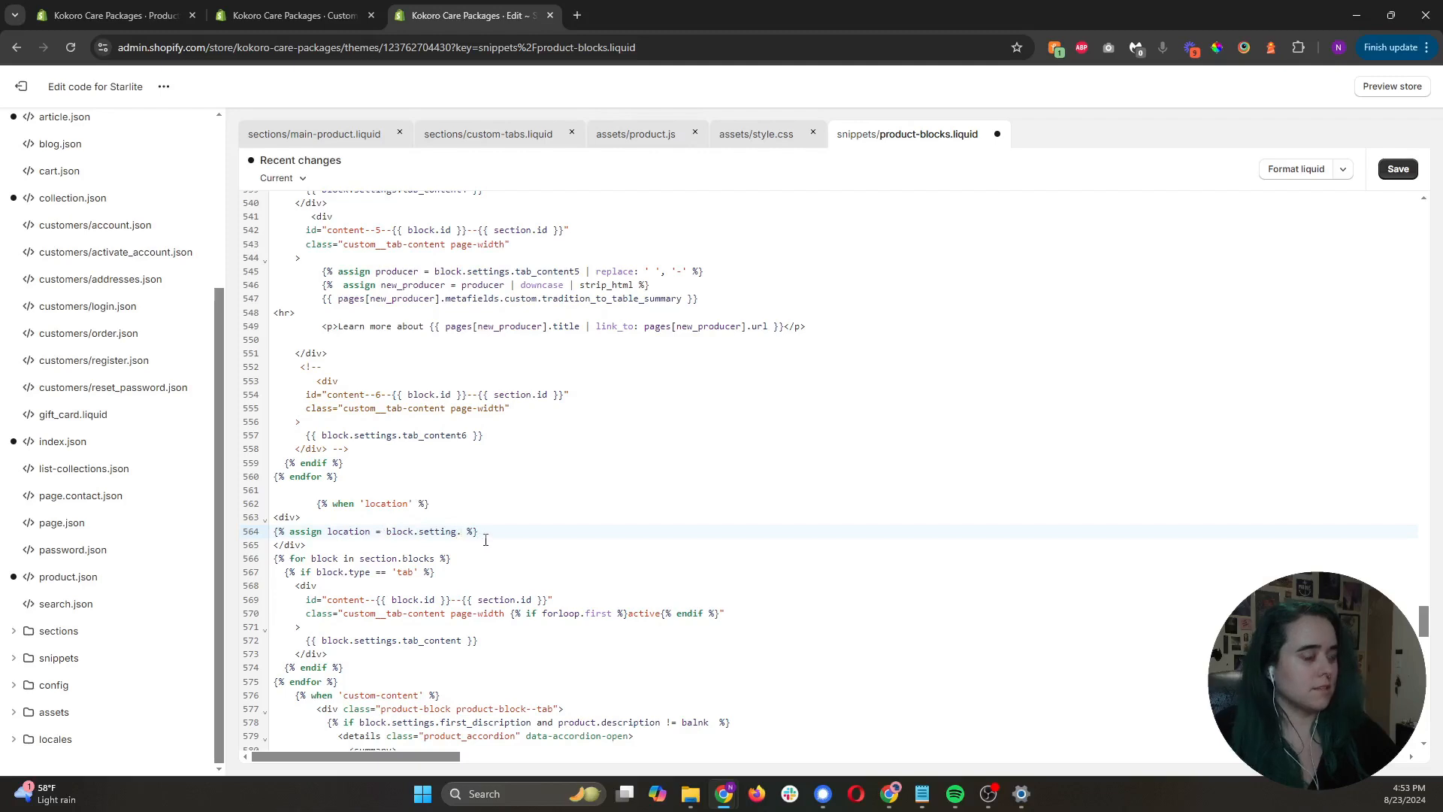
type("text =")
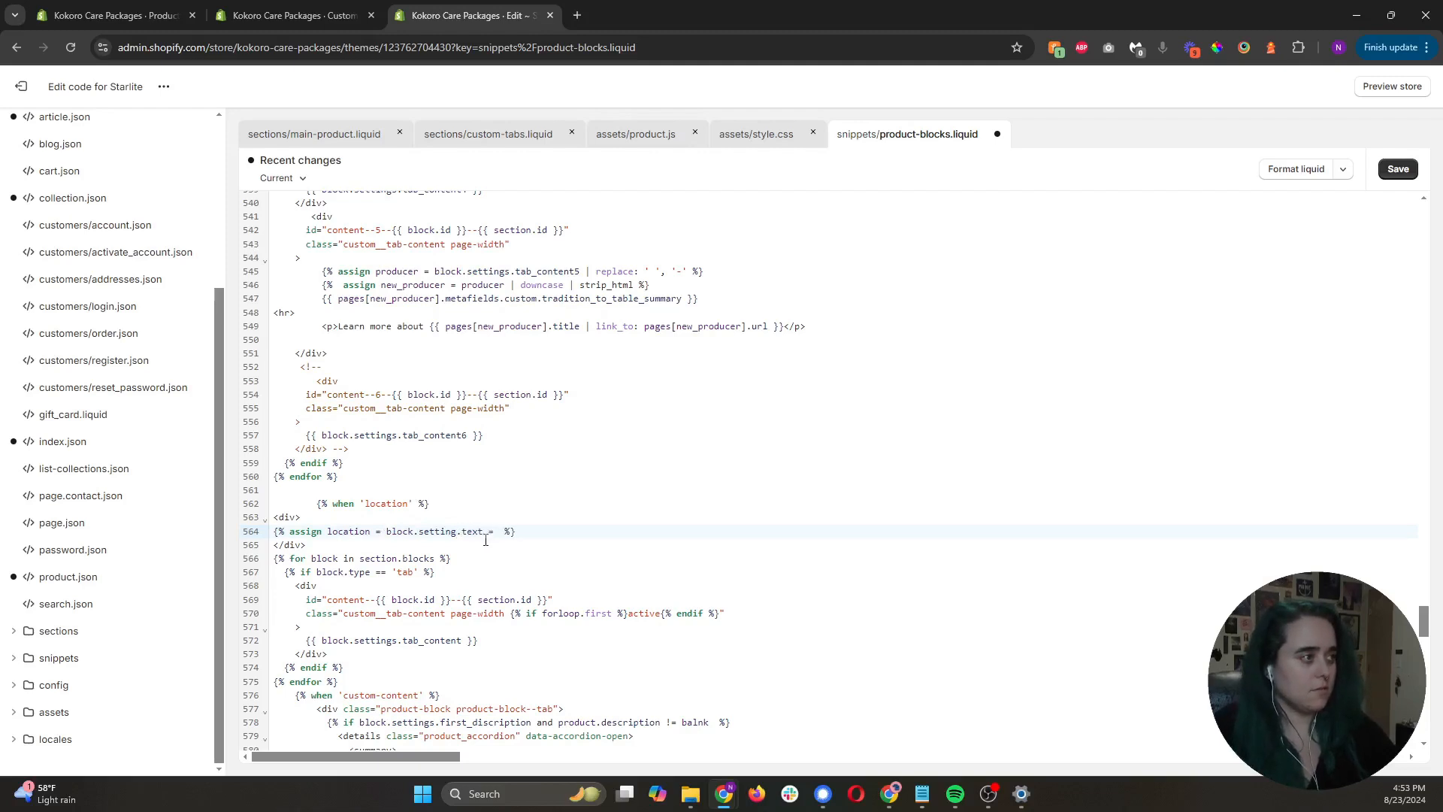
key("BackSpace")
key("BackSpace")
key("BackSpace")
key("End")
key("Return")
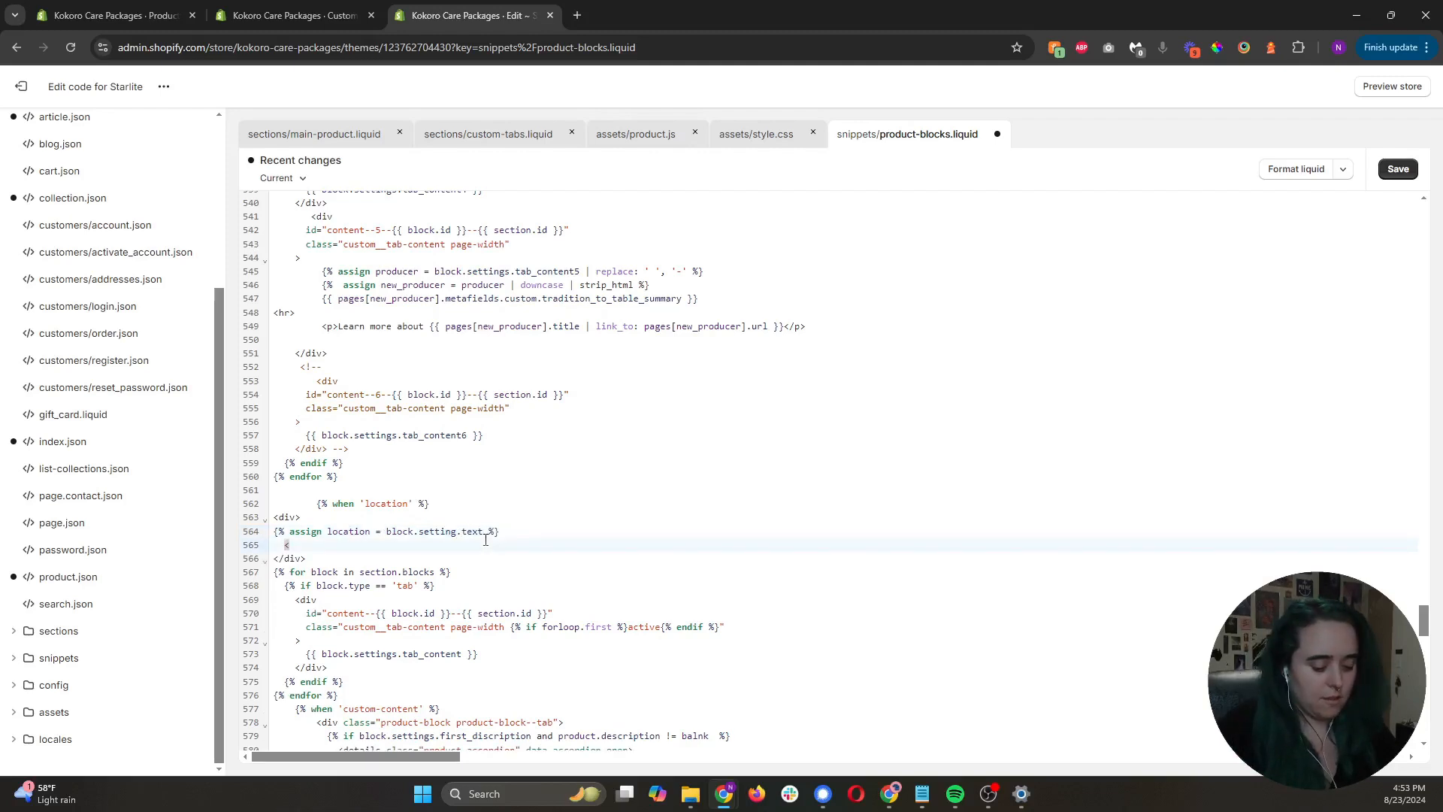
Add a paragraph that outputs {{ location }} below the assign tag and save the snippet.
type("<p>")
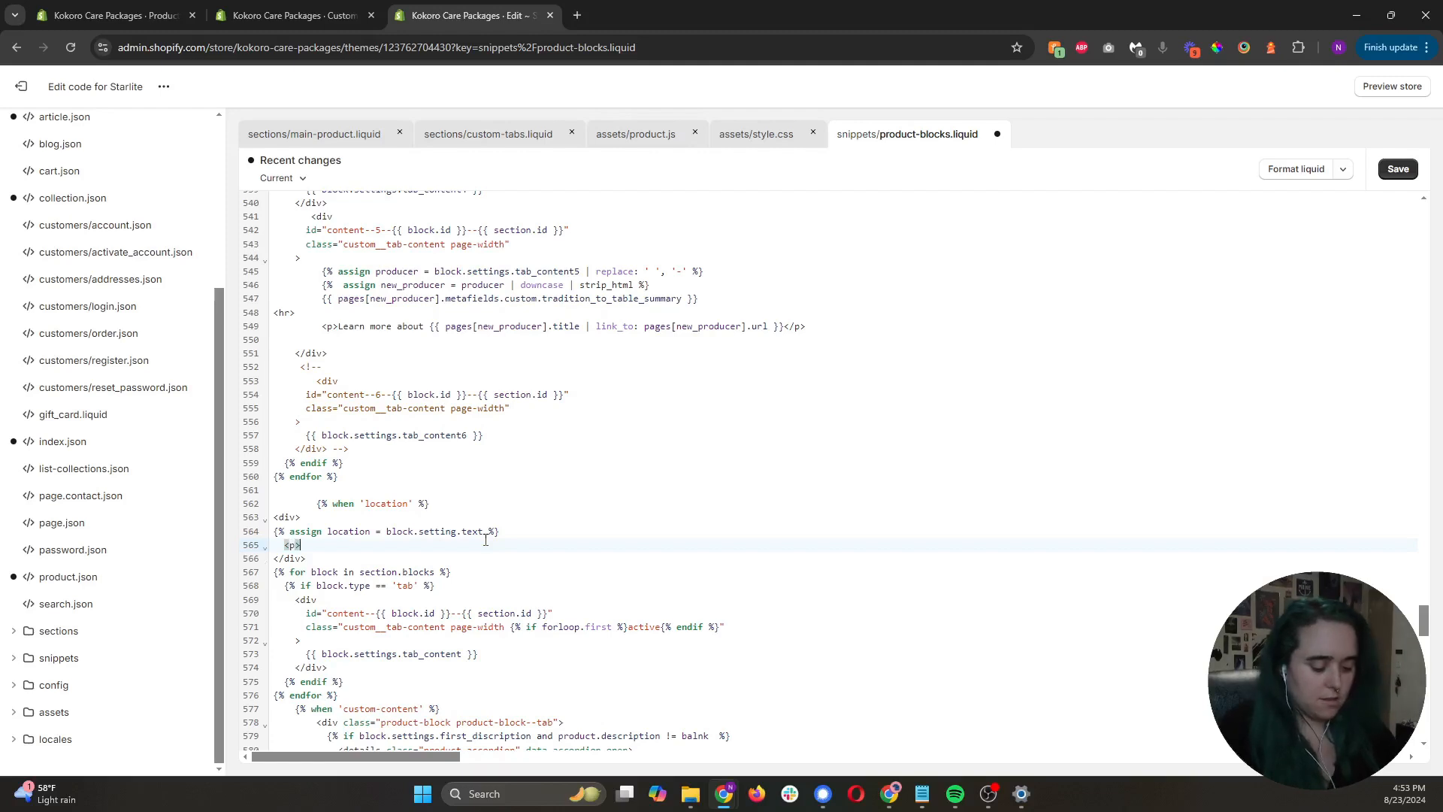
type("{{ ")
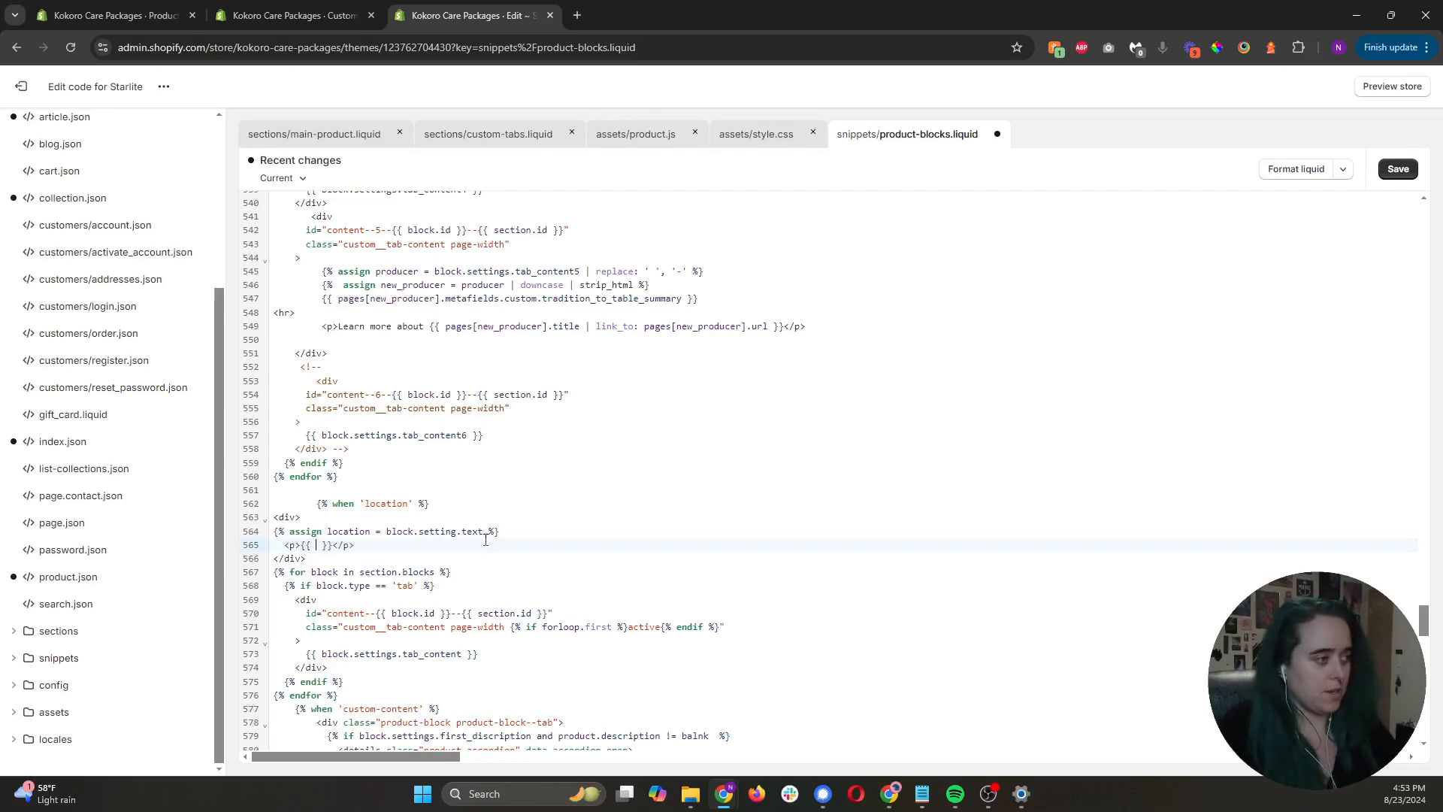
type("location")
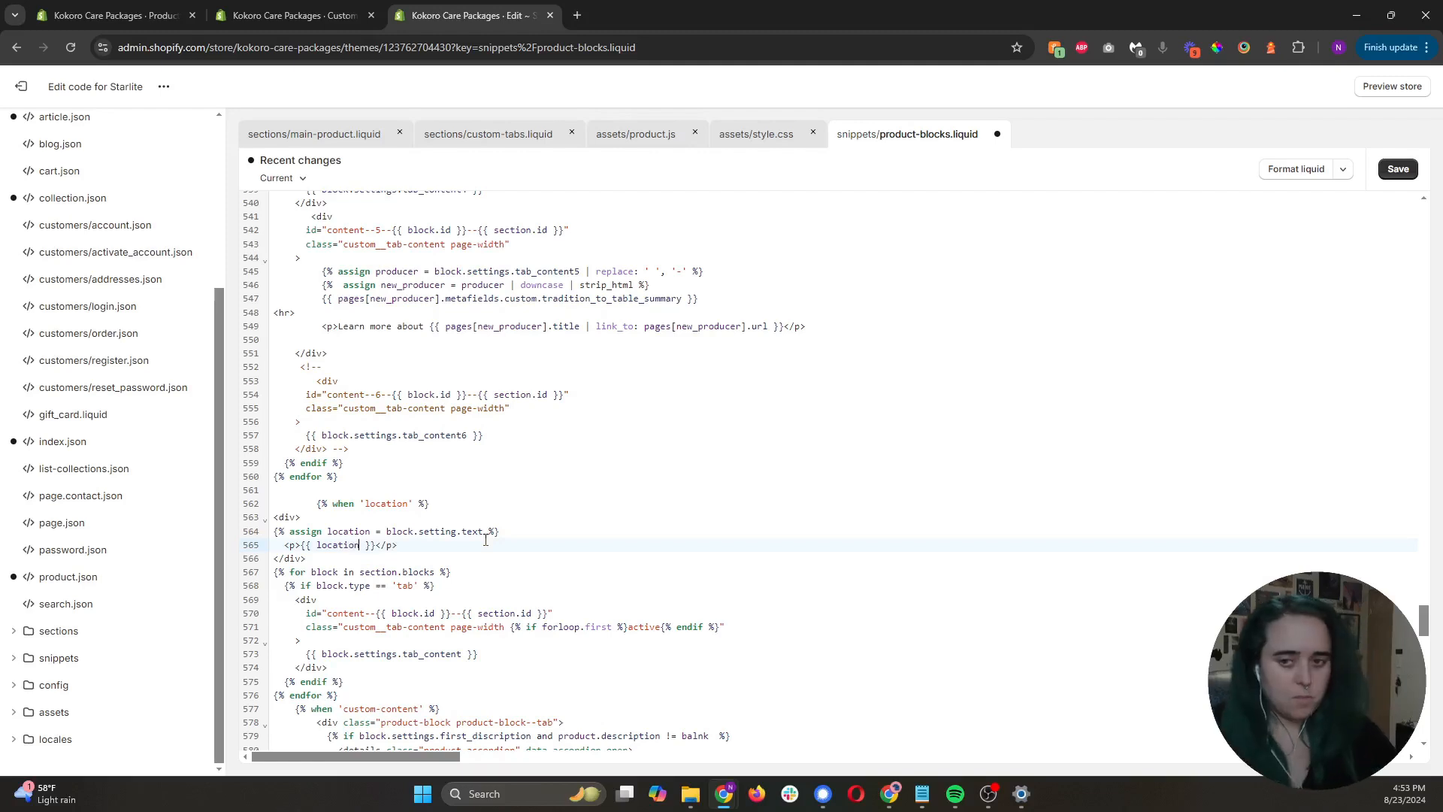
left_click(1400, 169)
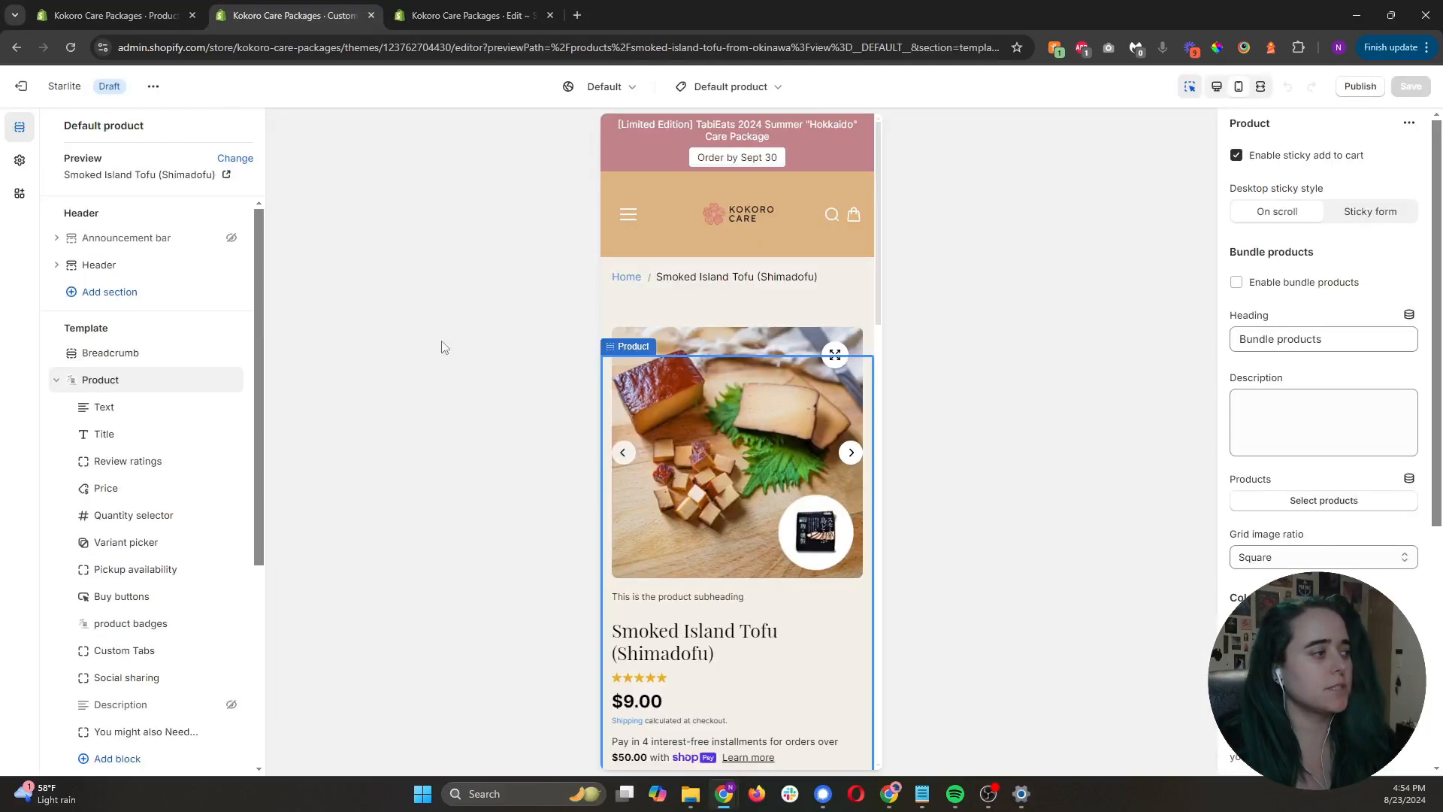
Add a Location of Product block to the default product template's Product section and connect its Metafield setting to location.
left_click(312, 23)
scroll(678, 436, "down", 2)
scroll(142, 526, "down", 2)
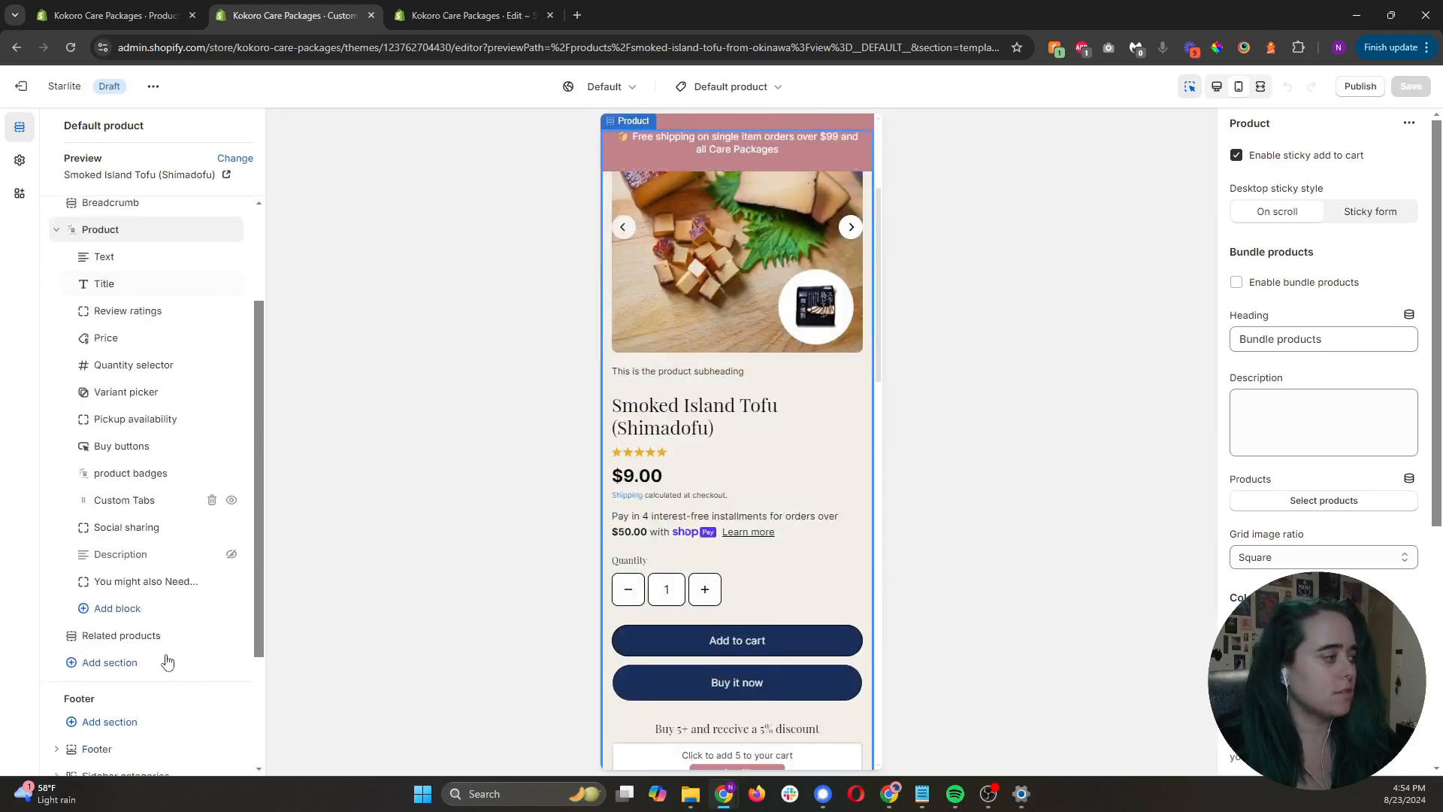
left_click(136, 609)
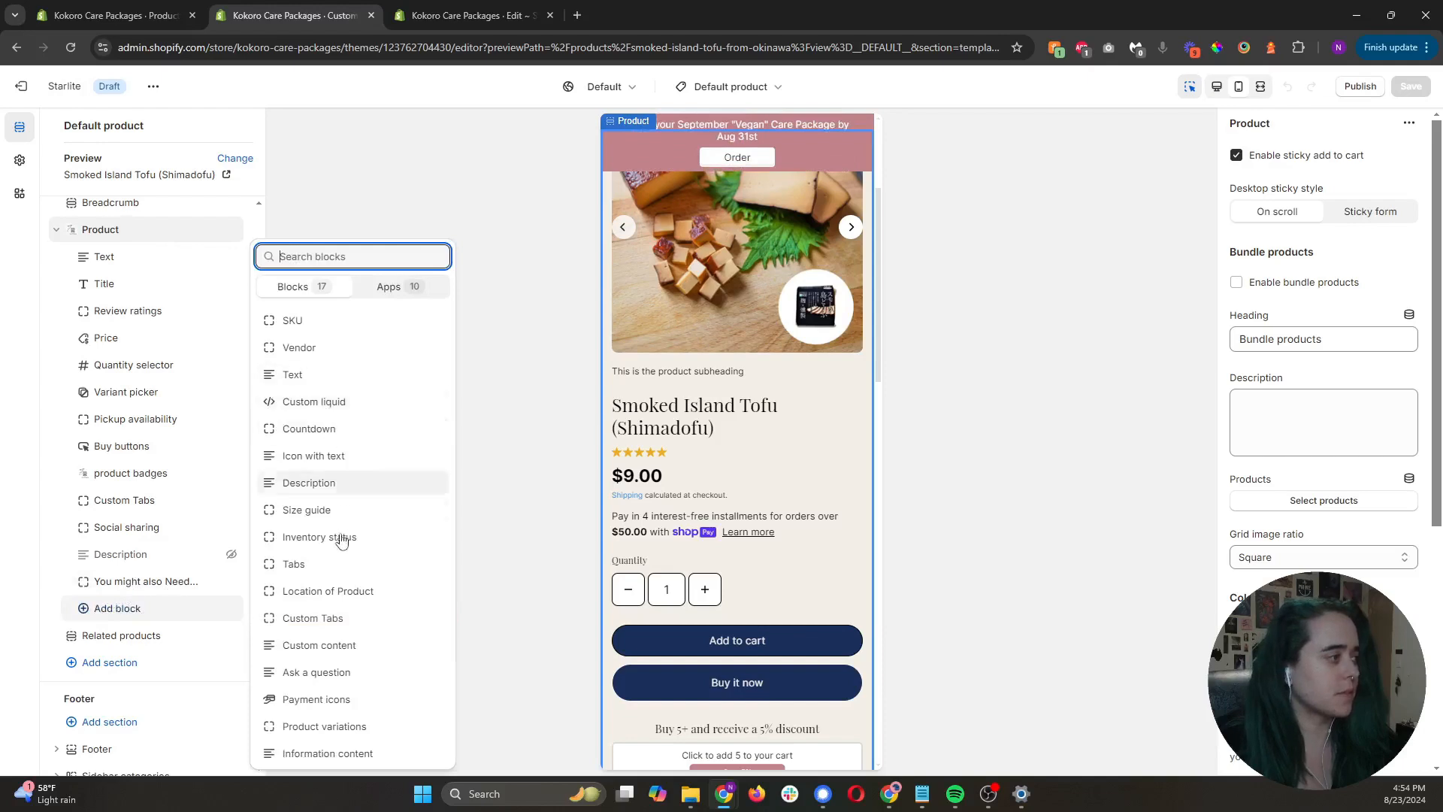
left_click(364, 592)
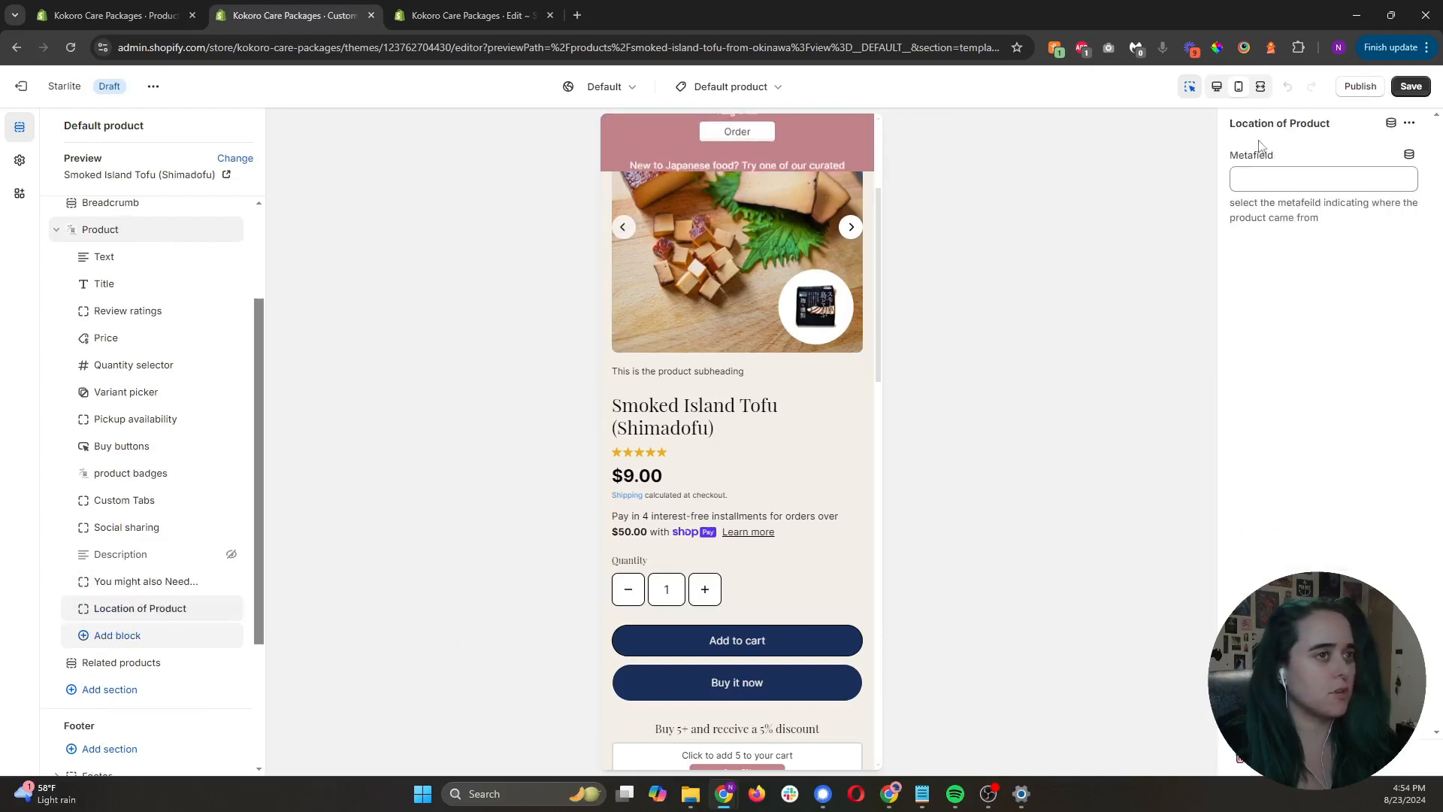
left_click(1410, 157)
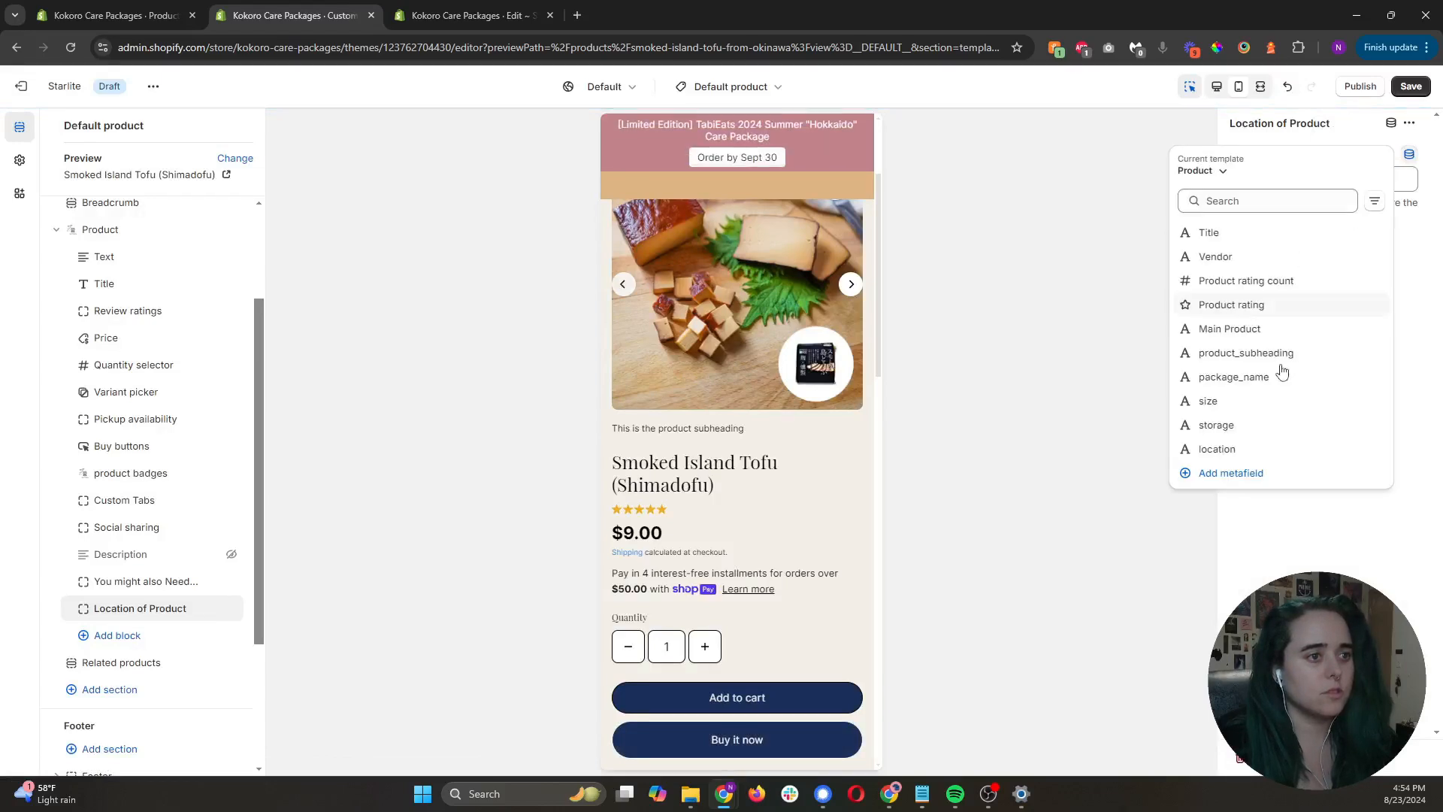
left_click(1242, 448)
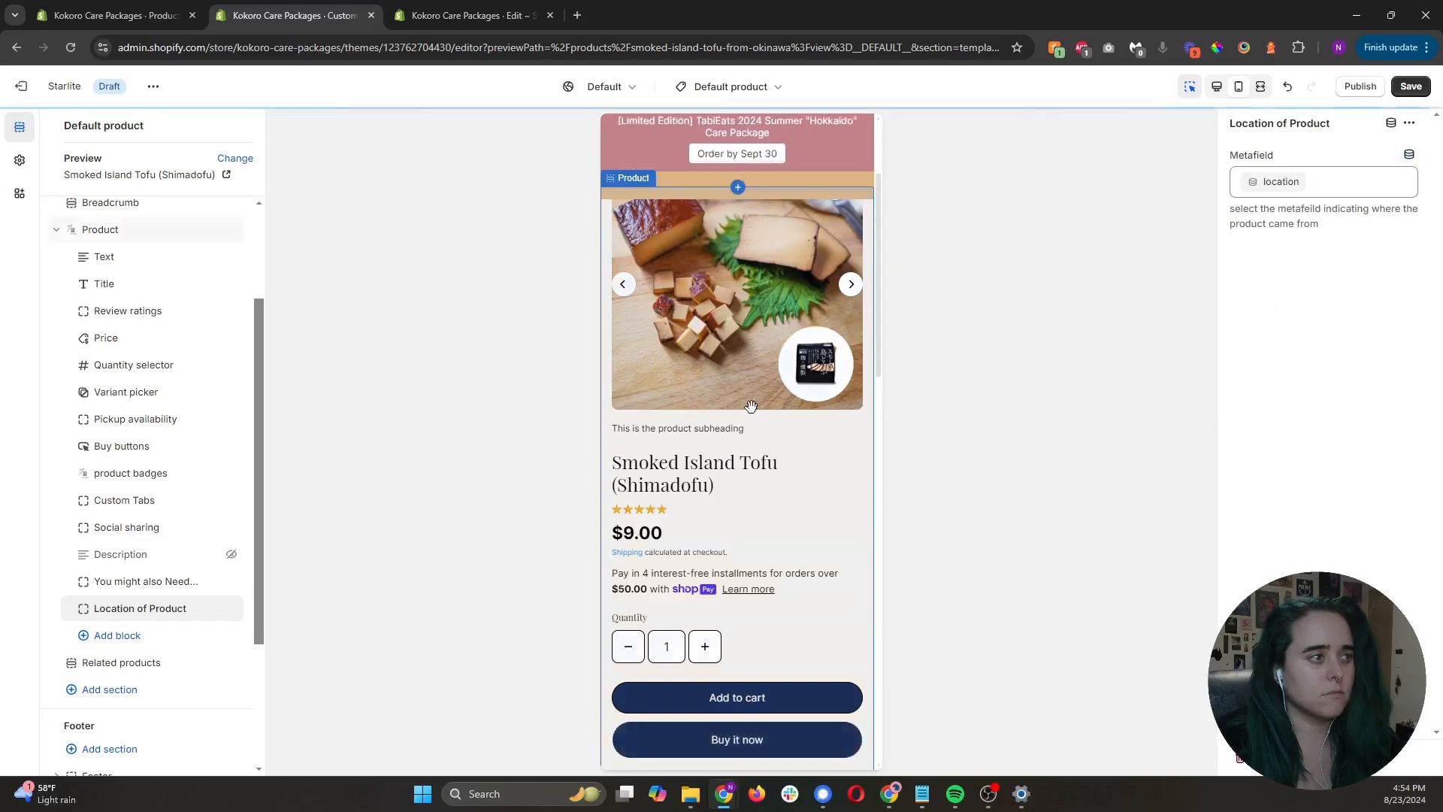
Switch the theme preview to desktop and move the Location of Product block directly below Social sharing.
scroll(755, 409, "down", 15)
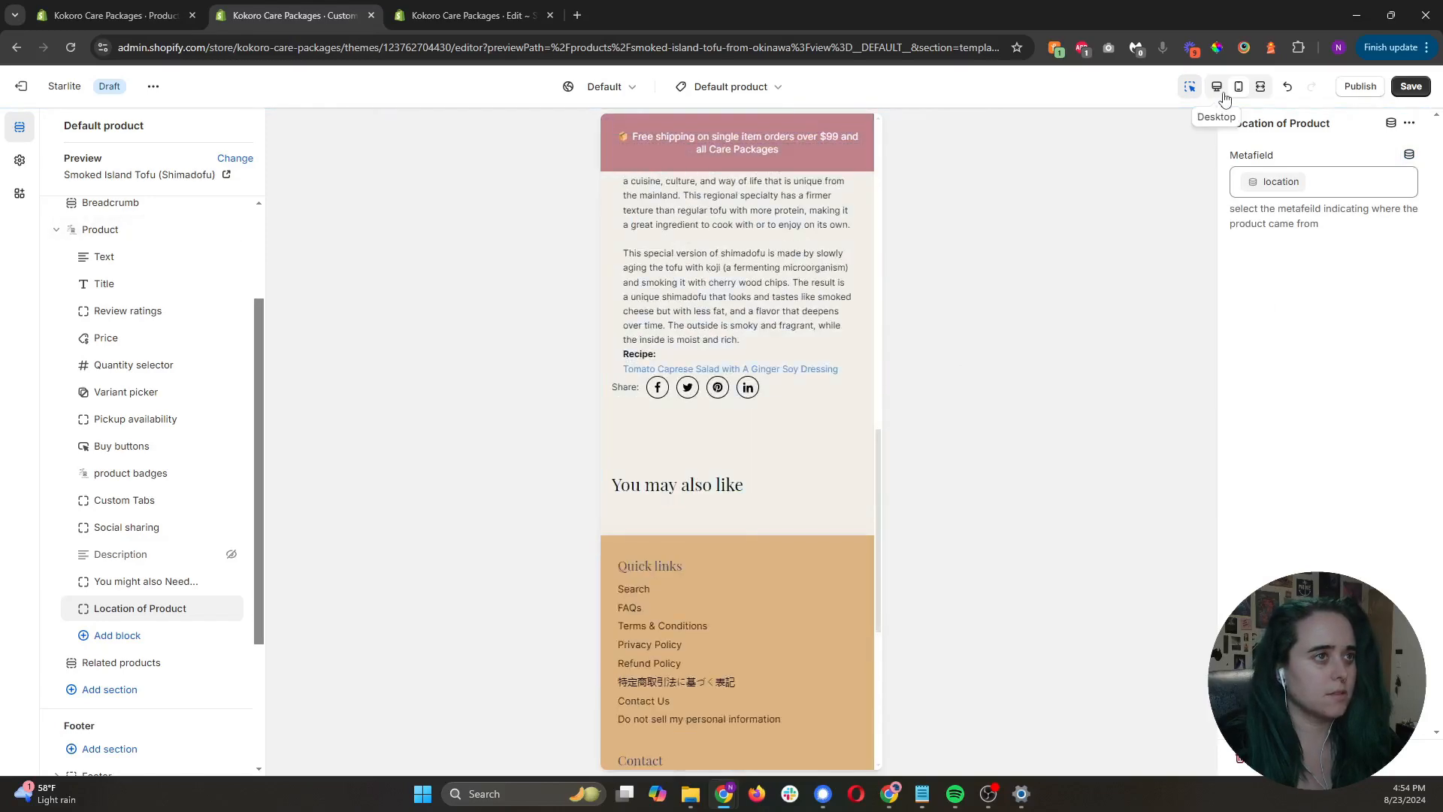
left_click(1217, 87)
left_click_drag(128, 608, 137, 557)
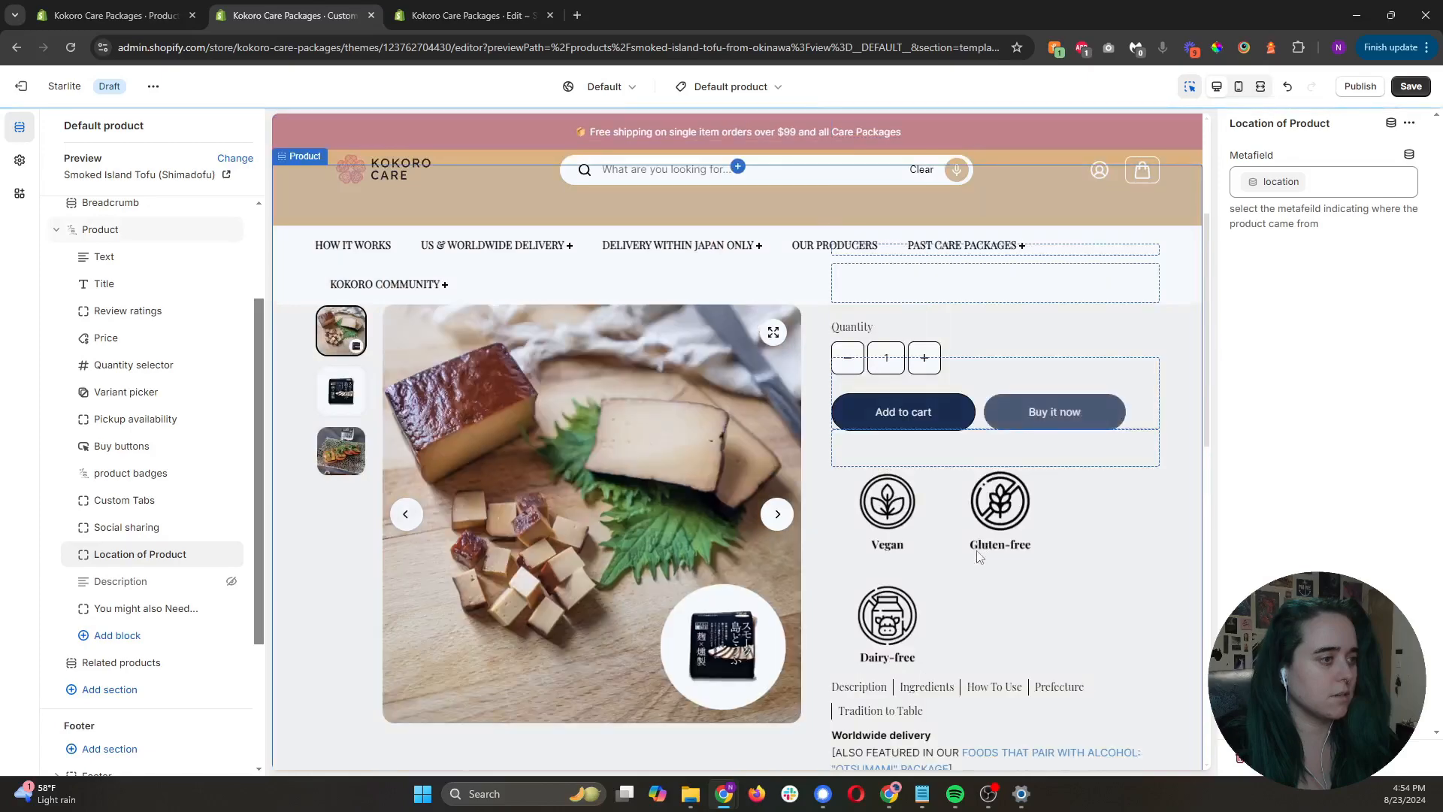
scroll(966, 542, "down", 2)
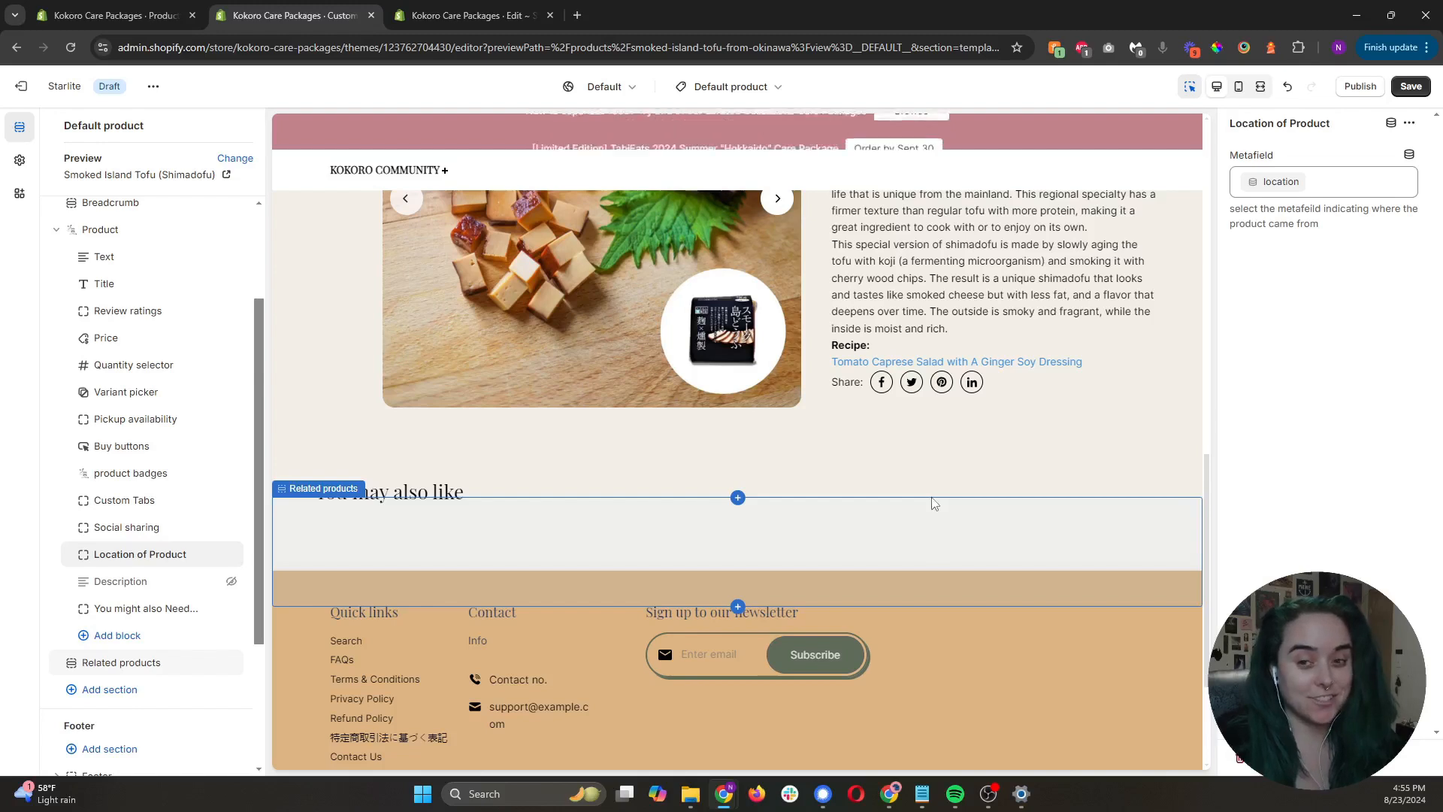
Search the store's products for 'smoked' and open Smoked Island Tofu (Shimadofu).
left_click(112, 15)
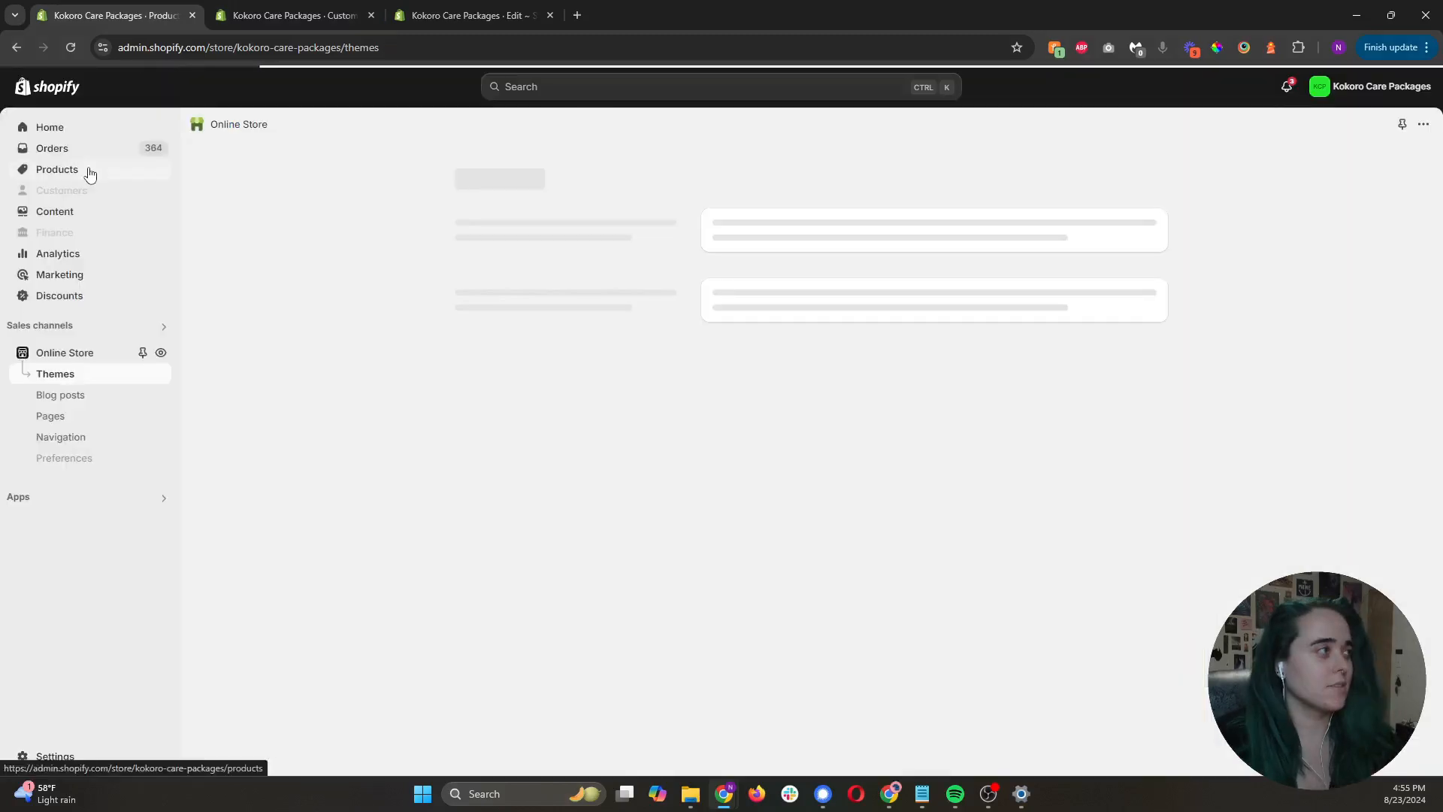
left_click(90, 175)
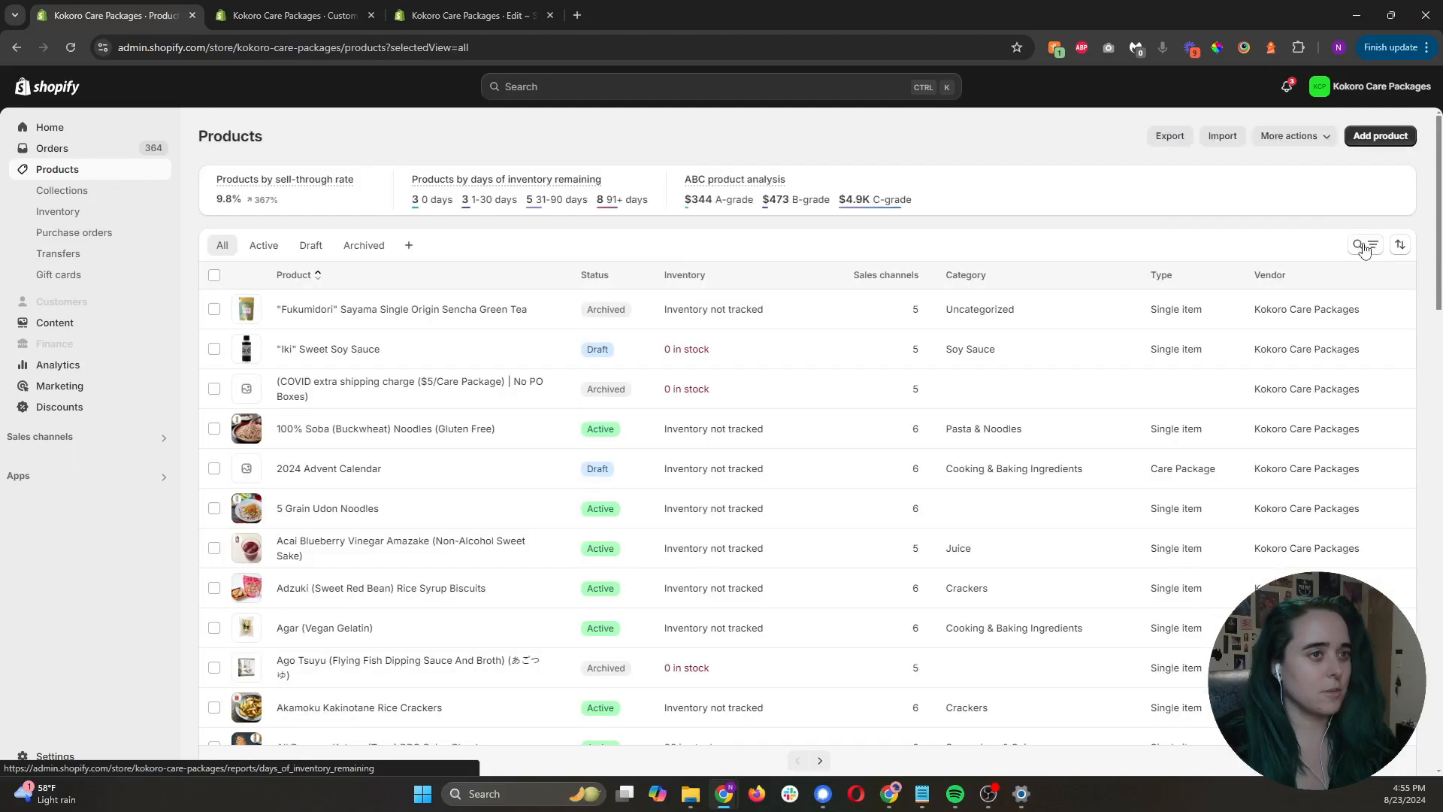
left_click(1366, 248)
type("s")
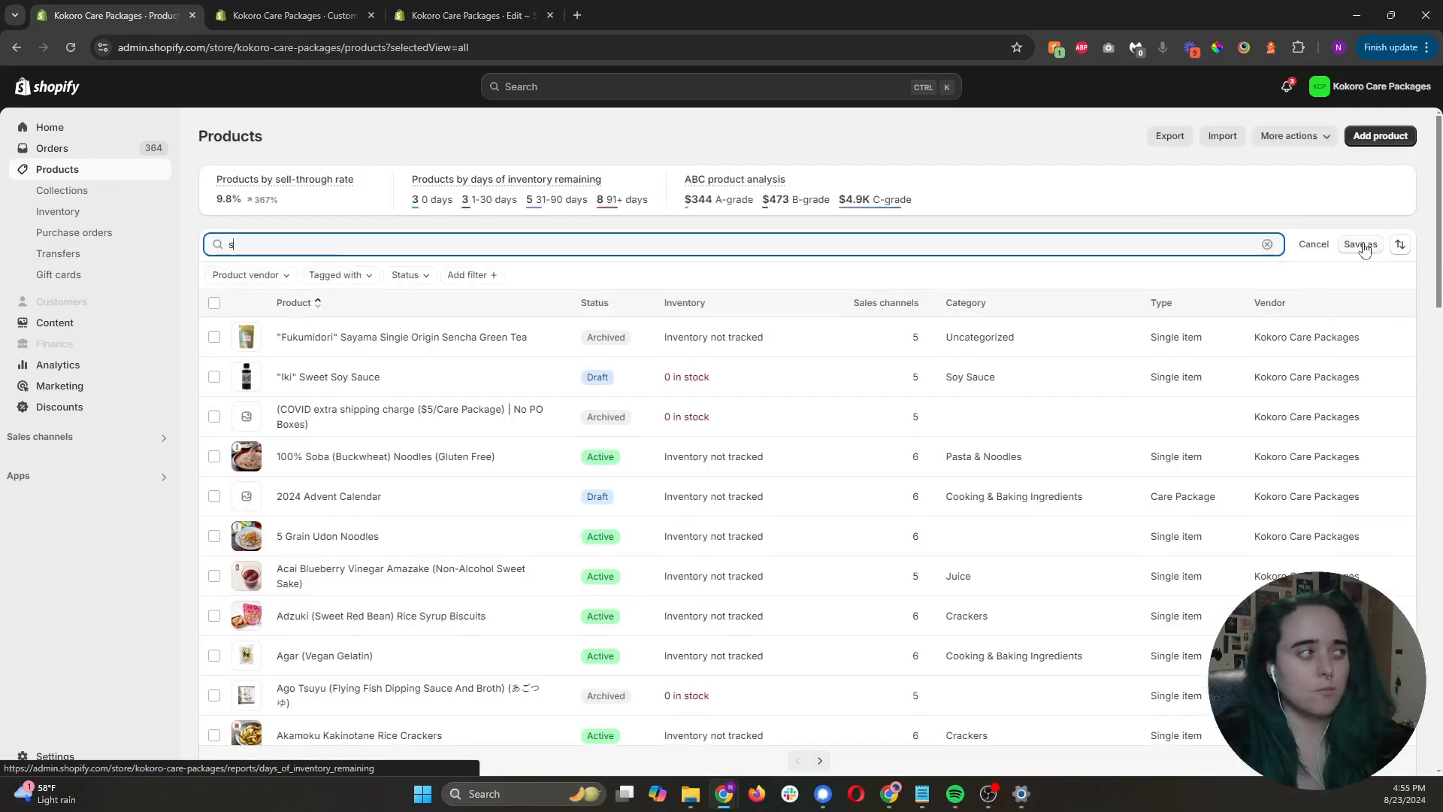
type("moked")
scroll(506, 539, "down", 2)
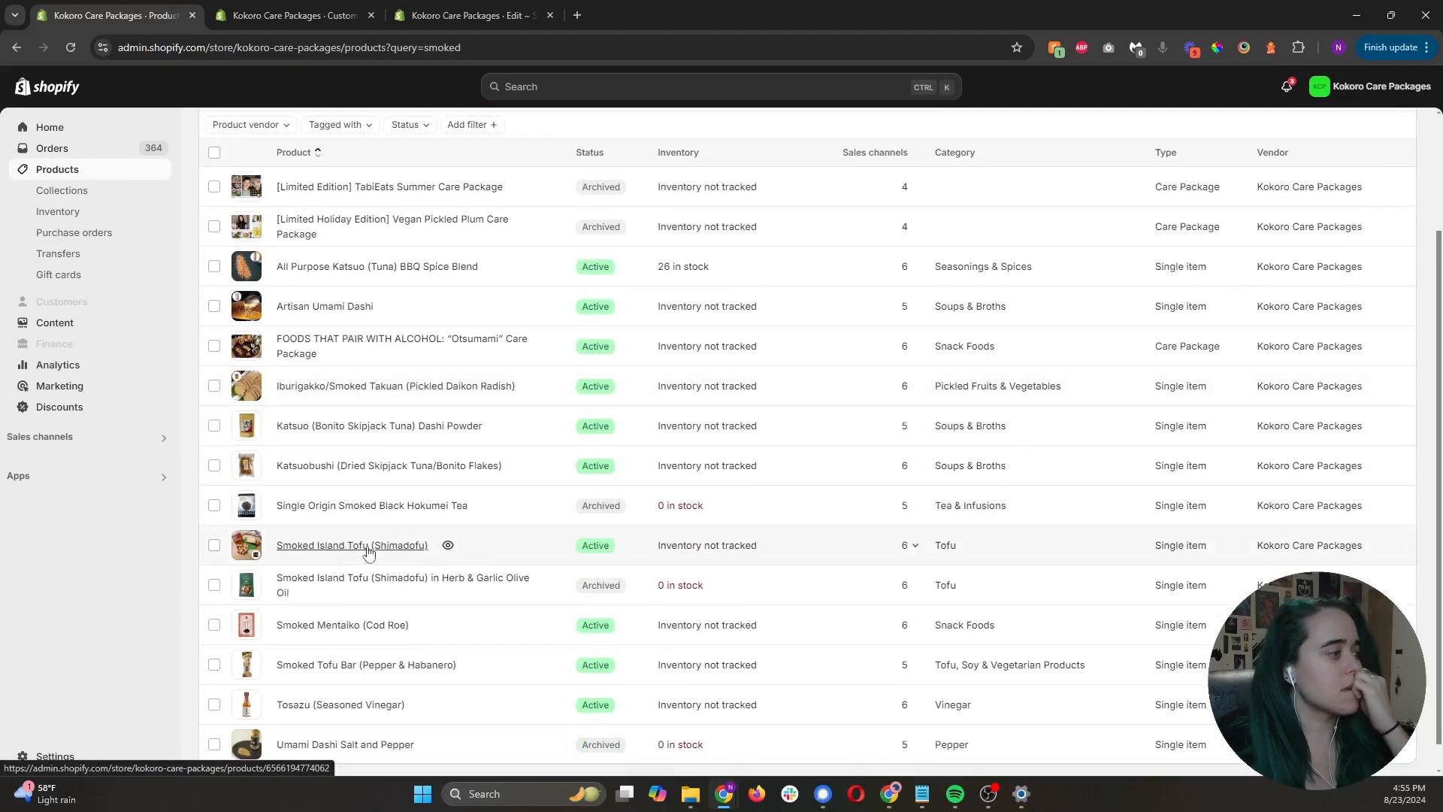
left_click(368, 547)
In the product's full metafield list, copy the tradition_to_table value Shokuno Kakehashi Company into the location metafield and save.
scroll(910, 528, "down", 7)
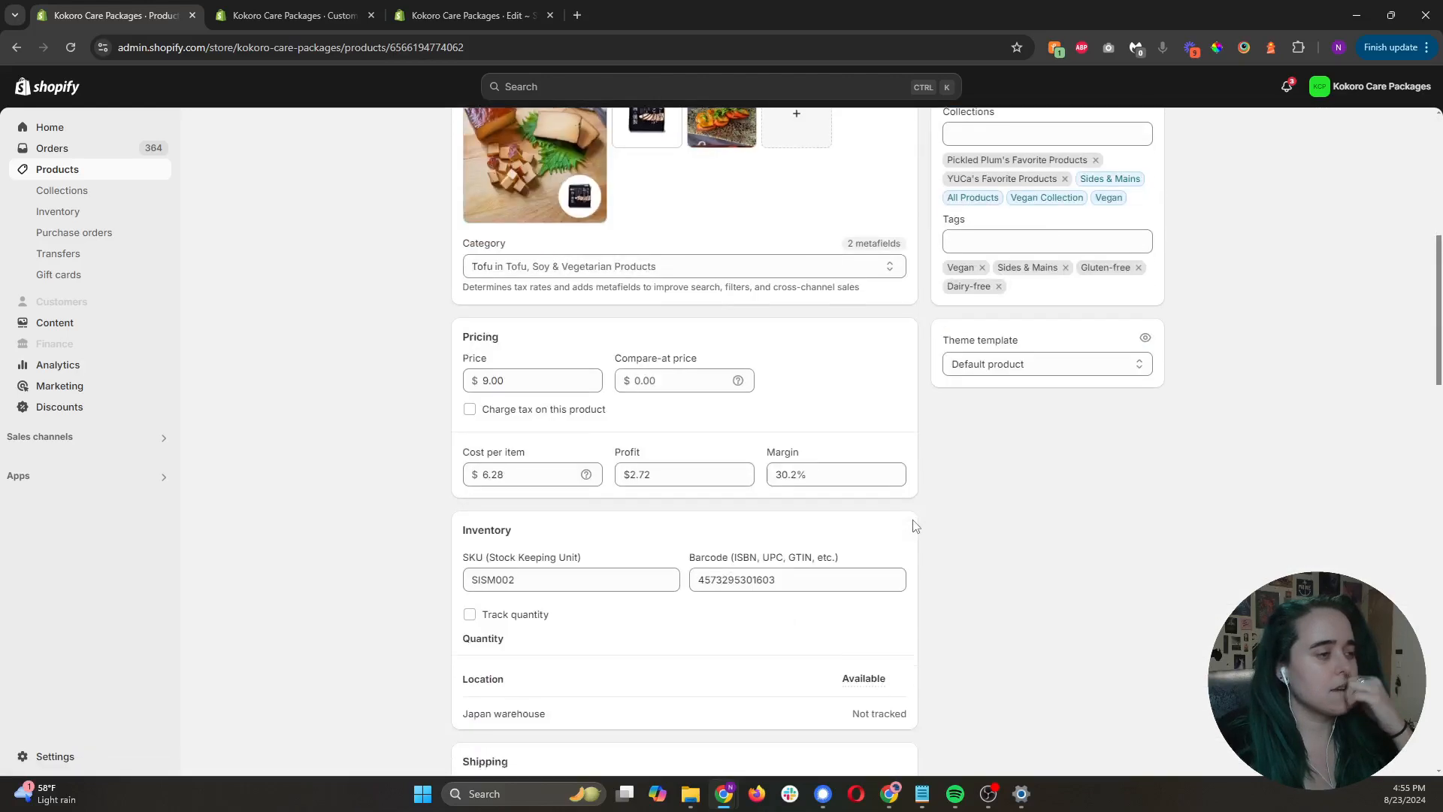
scroll(916, 525, "down", 12)
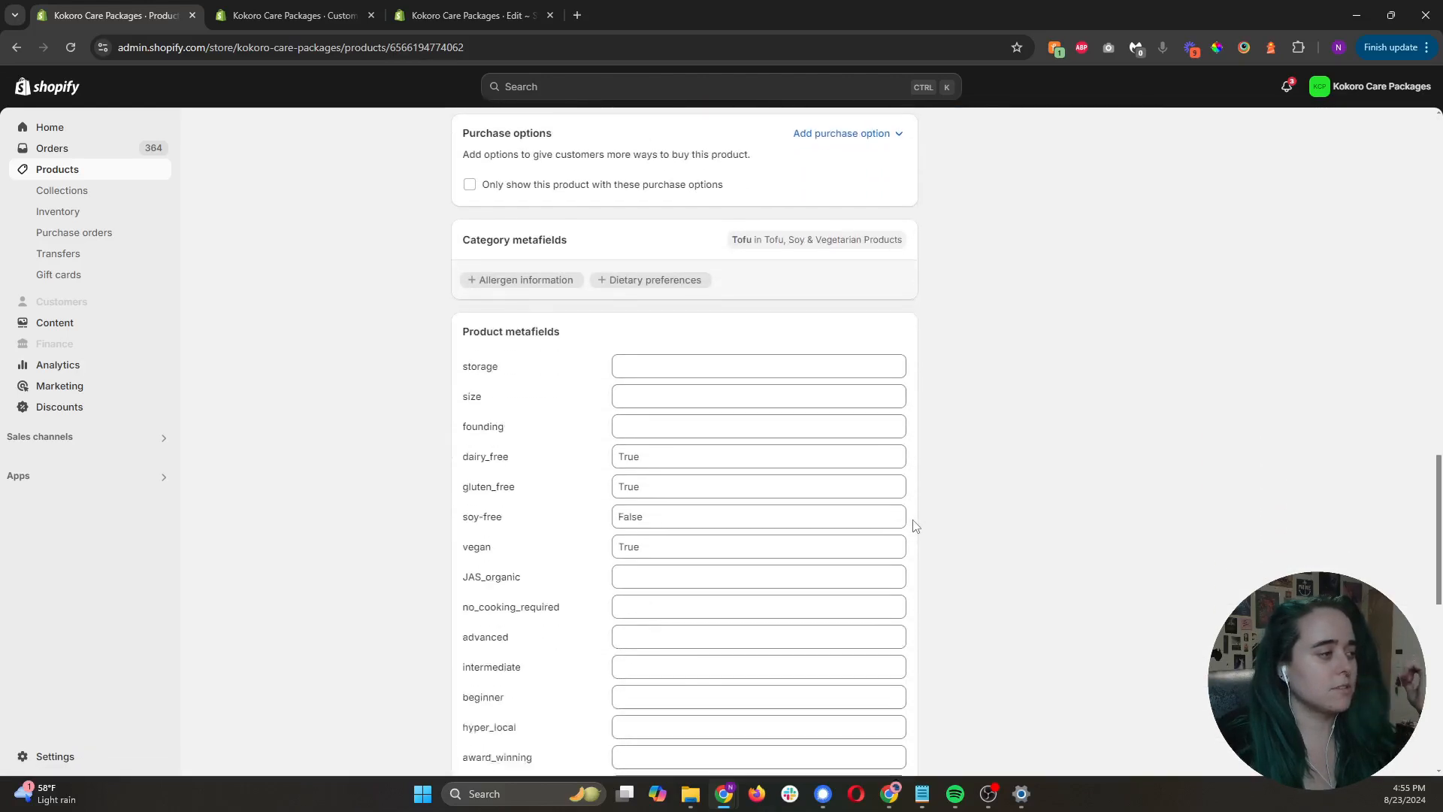
scroll(915, 526, "down", 3)
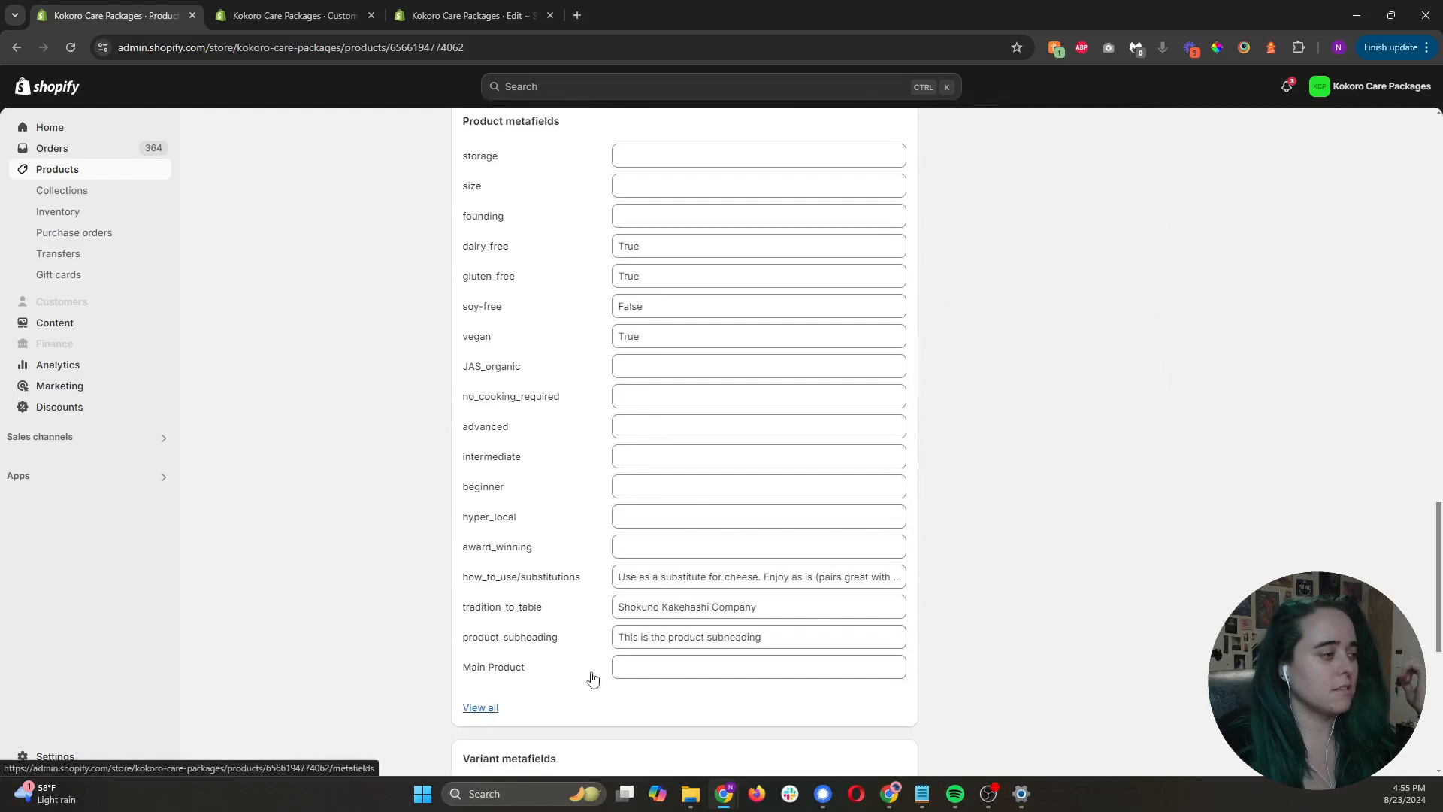
left_click(788, 464)
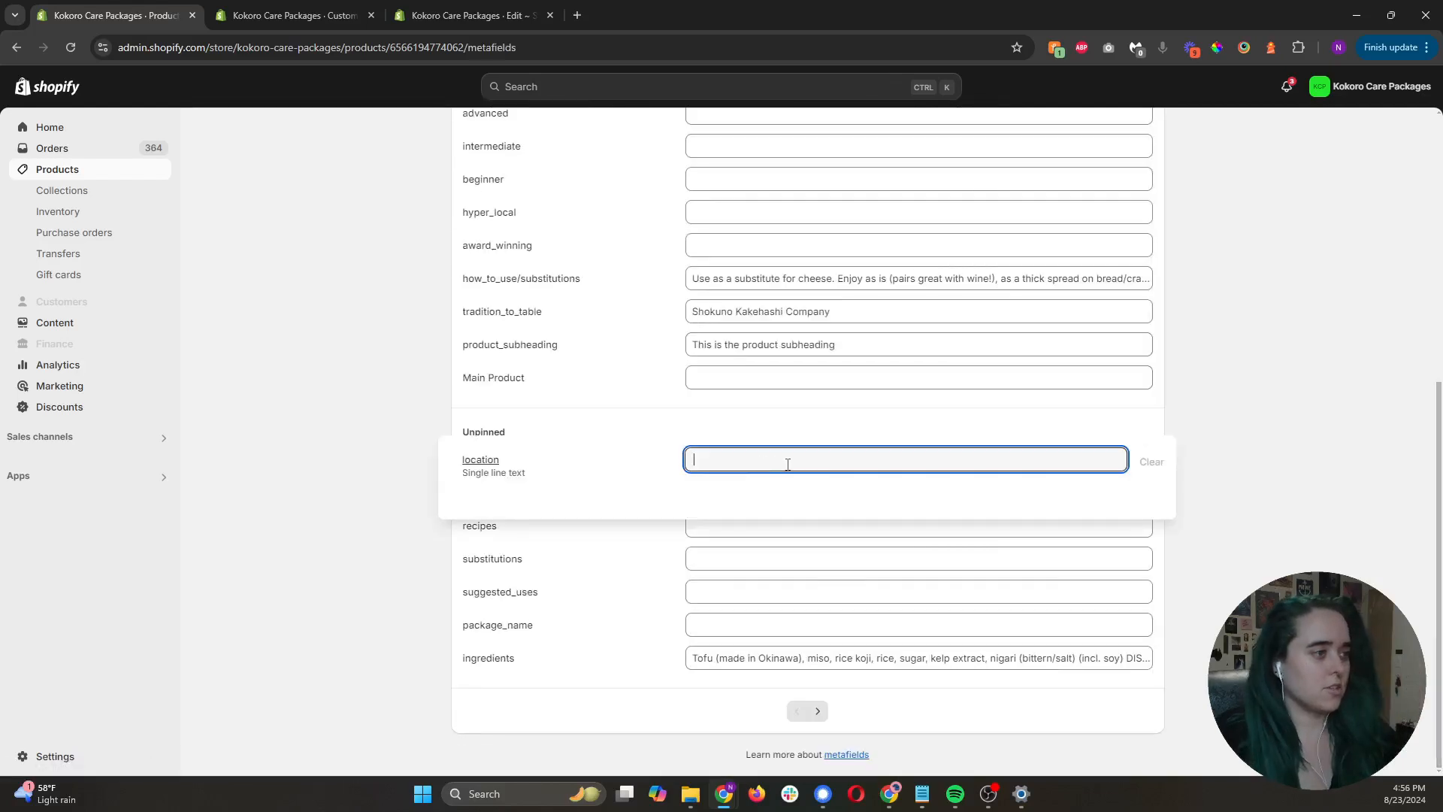
left_click(902, 311)
key("ctrl+a")
key("ctrl+c")
left_click(845, 457)
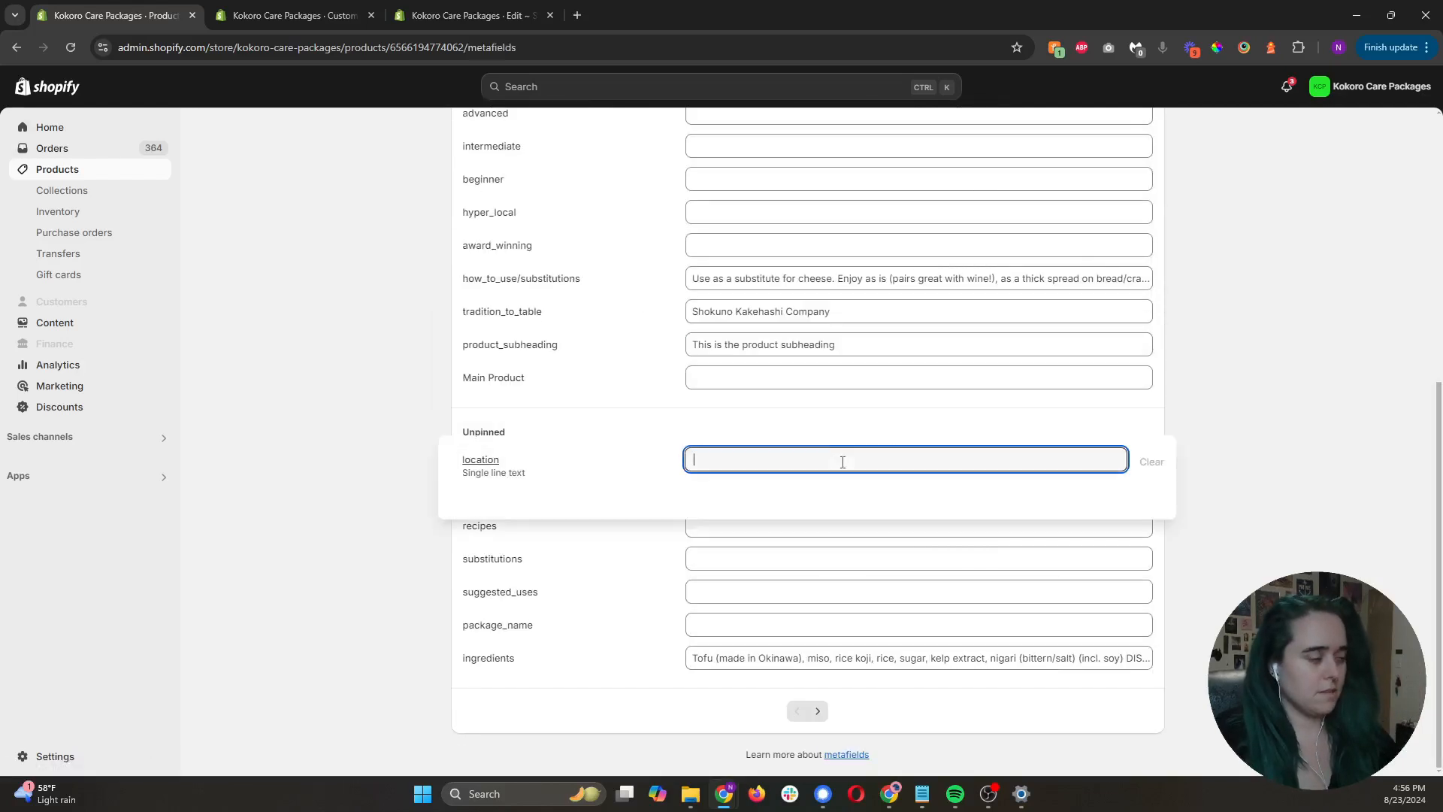
key("ctrl+v")
left_click(1297, 460)
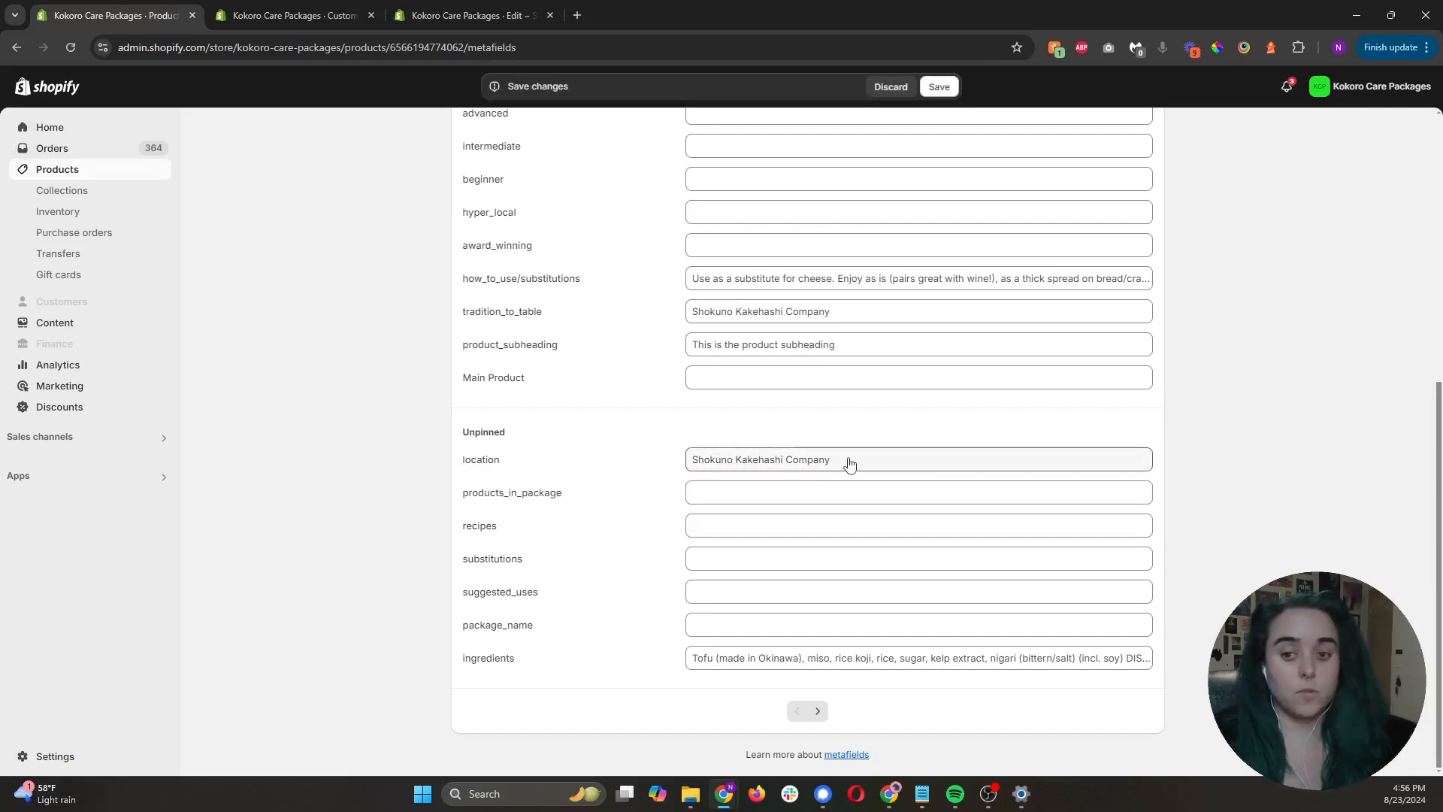
scroll(1182, 467, "up", 1)
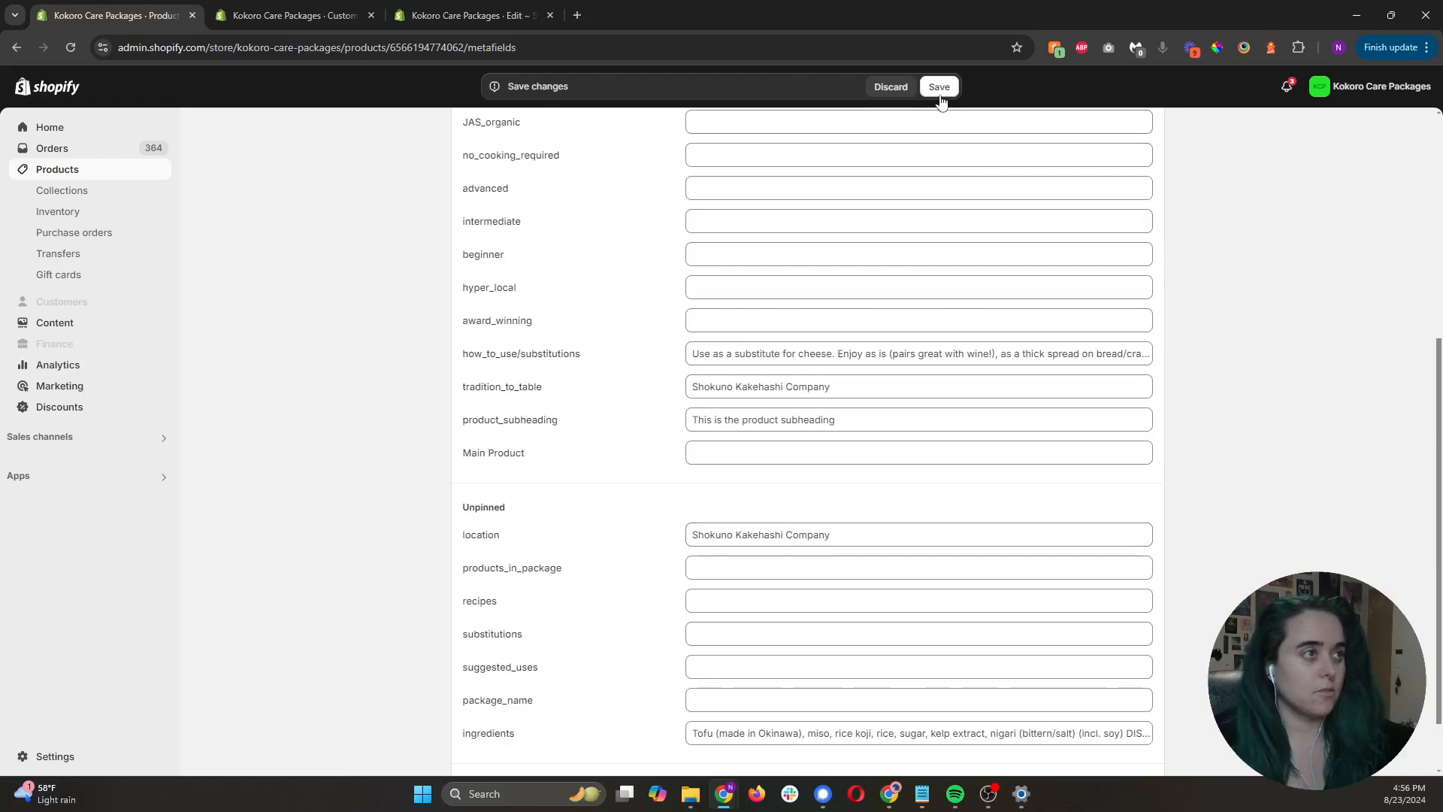
left_click(939, 87)
Return to the default product template in the theme customizer and reload it to check the Location of Product block.
left_click(466, 15)
left_click(293, 15)
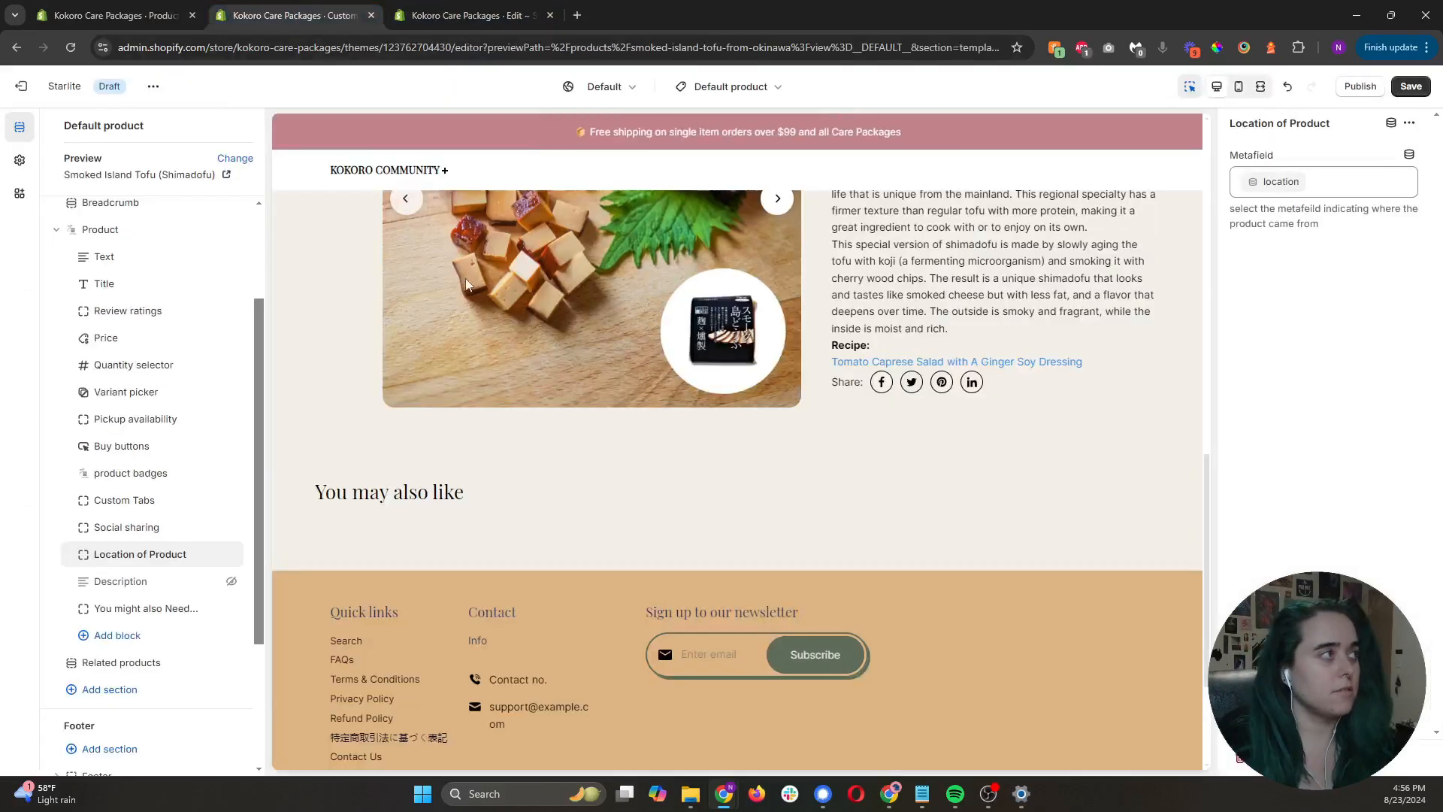
left_click(71, 48)
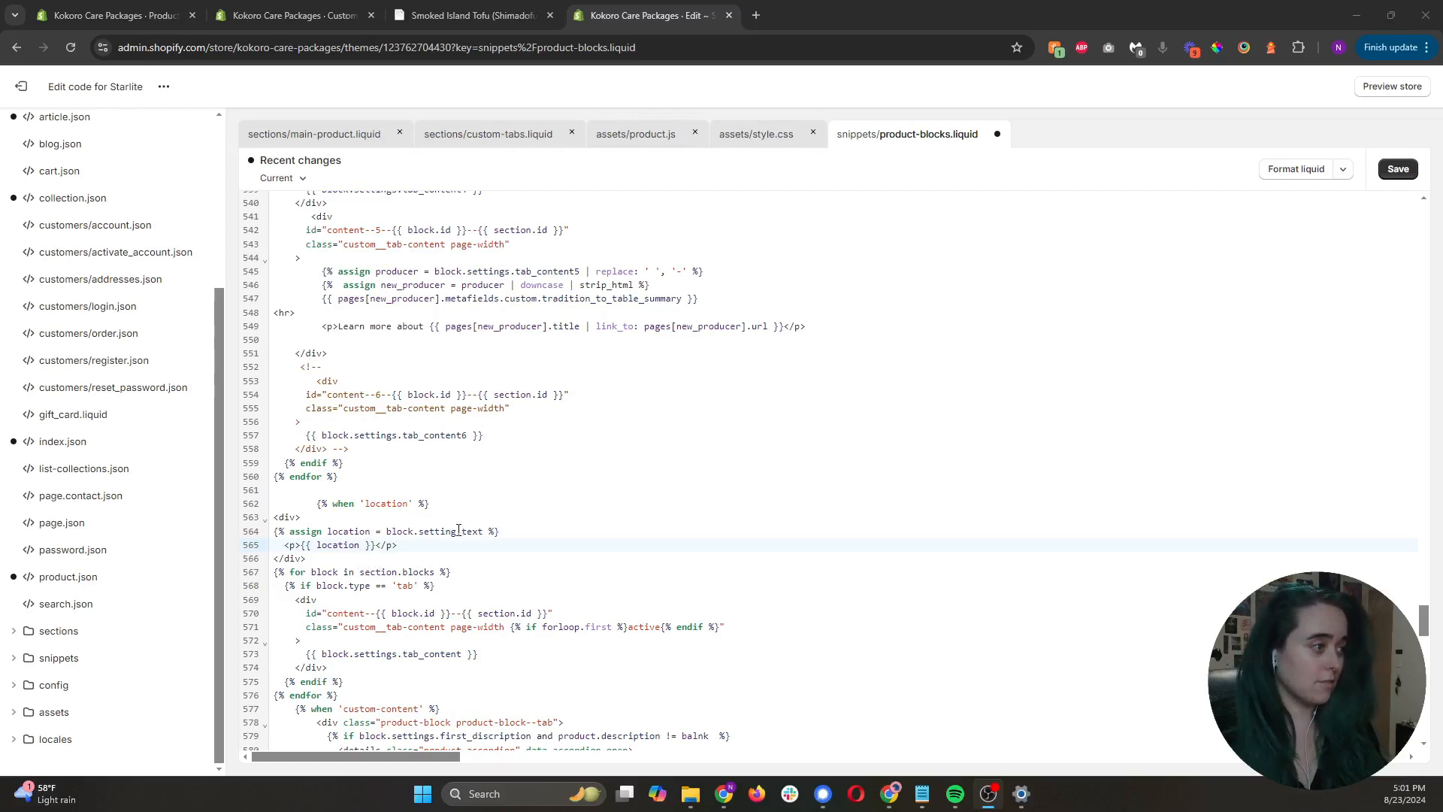
Correct the location assign tag in product-blocks.liquid to read block.settings.text and save the snippet.
left_click(494, 556)
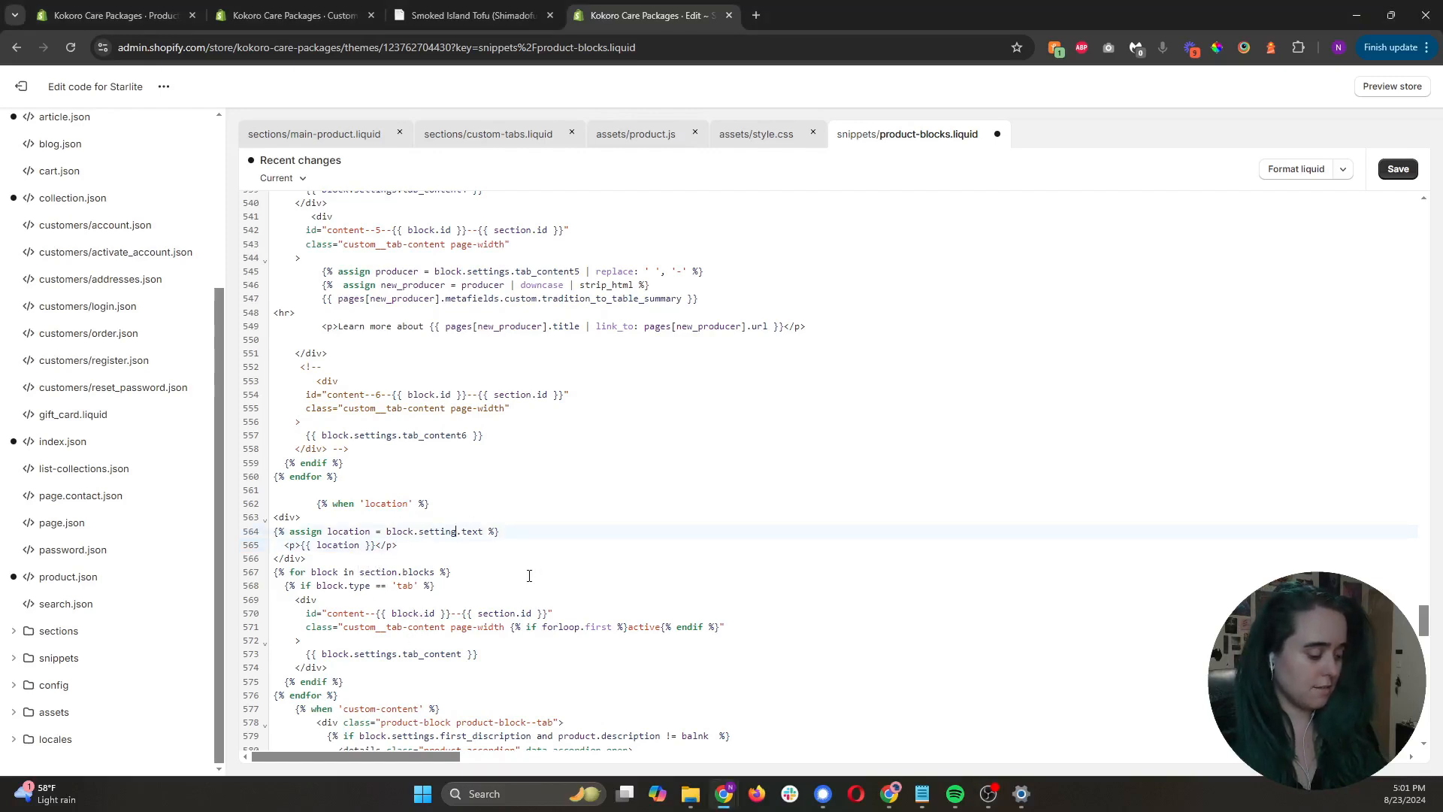
type("s")
left_click(1398, 169)
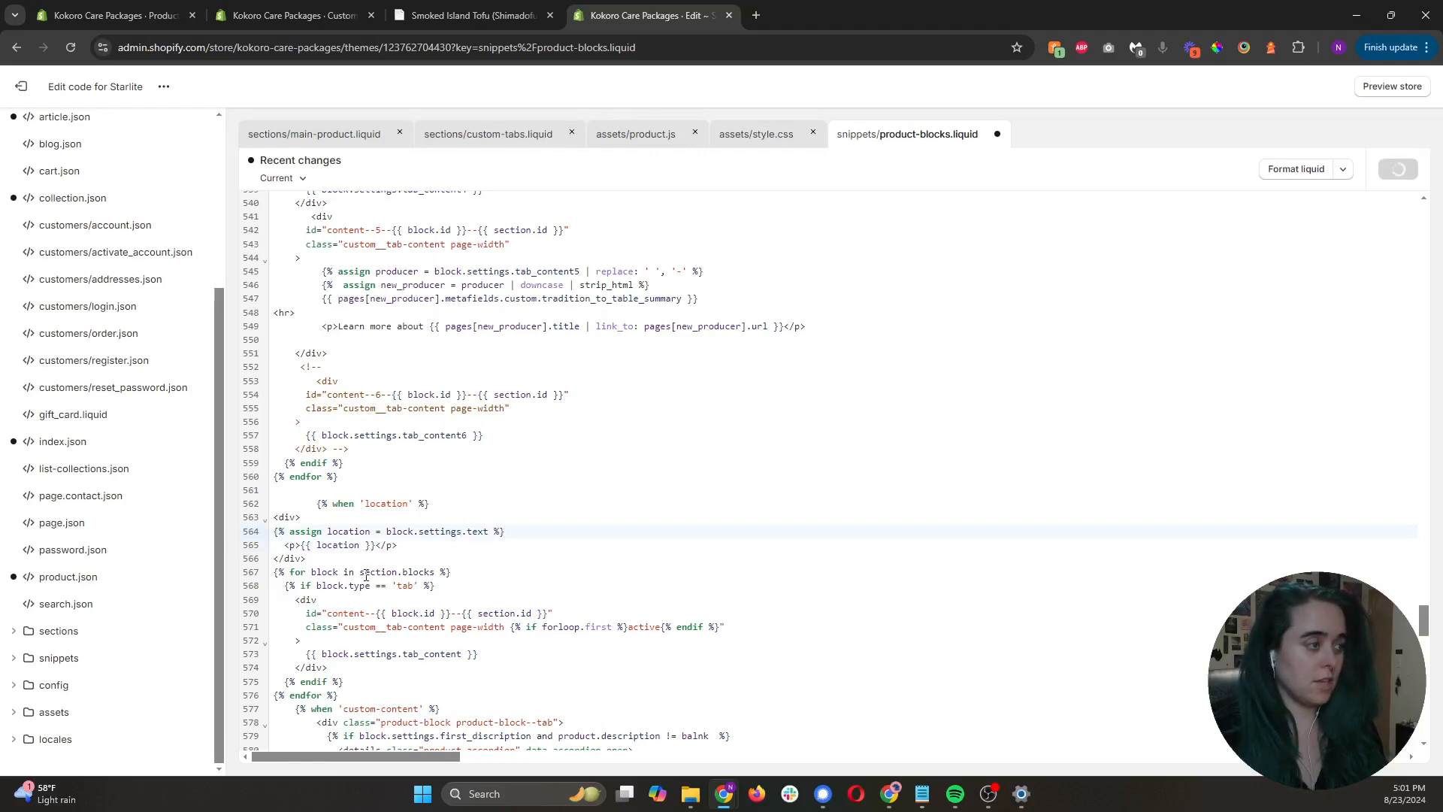
left_click_drag(386, 531, 487, 532)
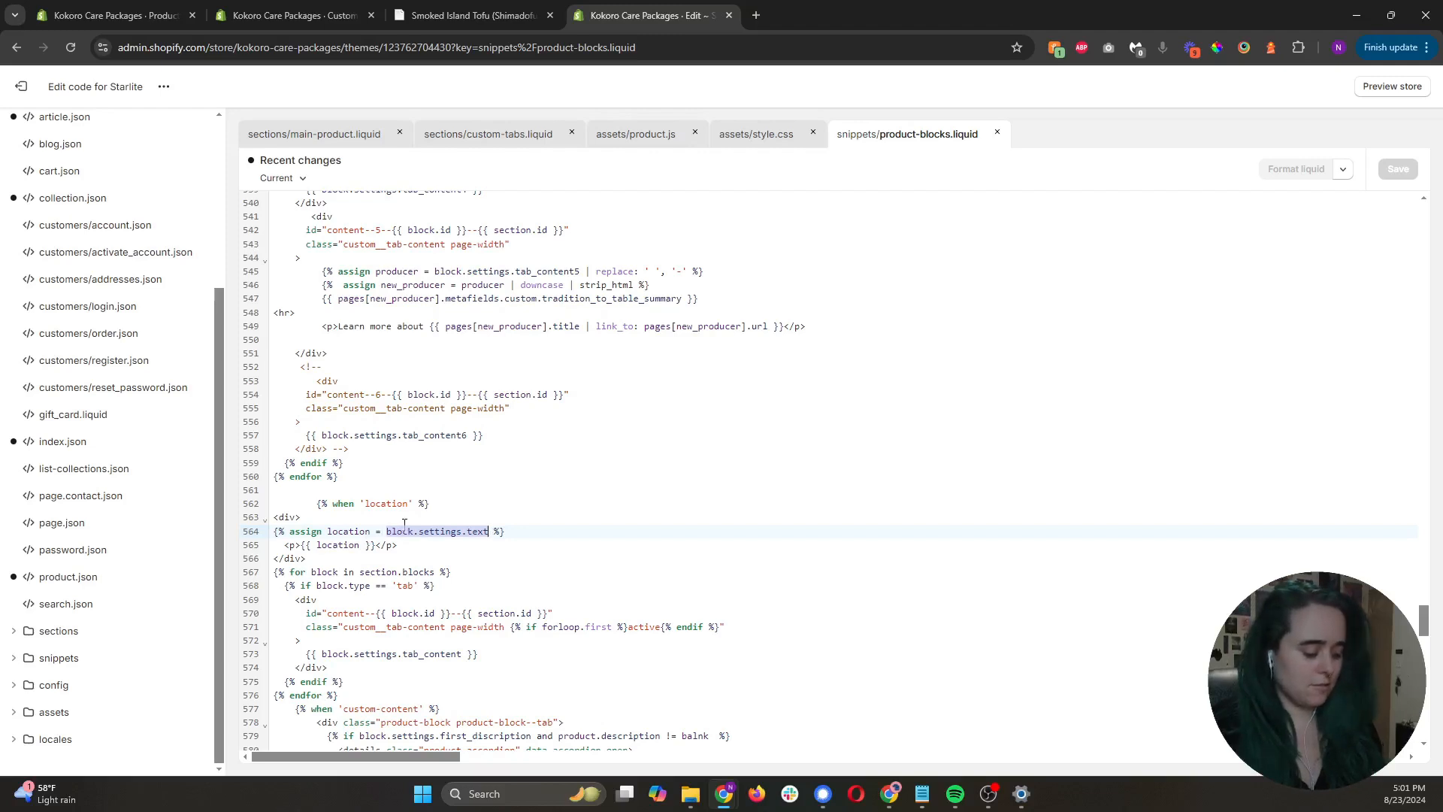
key("BackSpace")
double_click(347, 545)
key("ctrl+v")
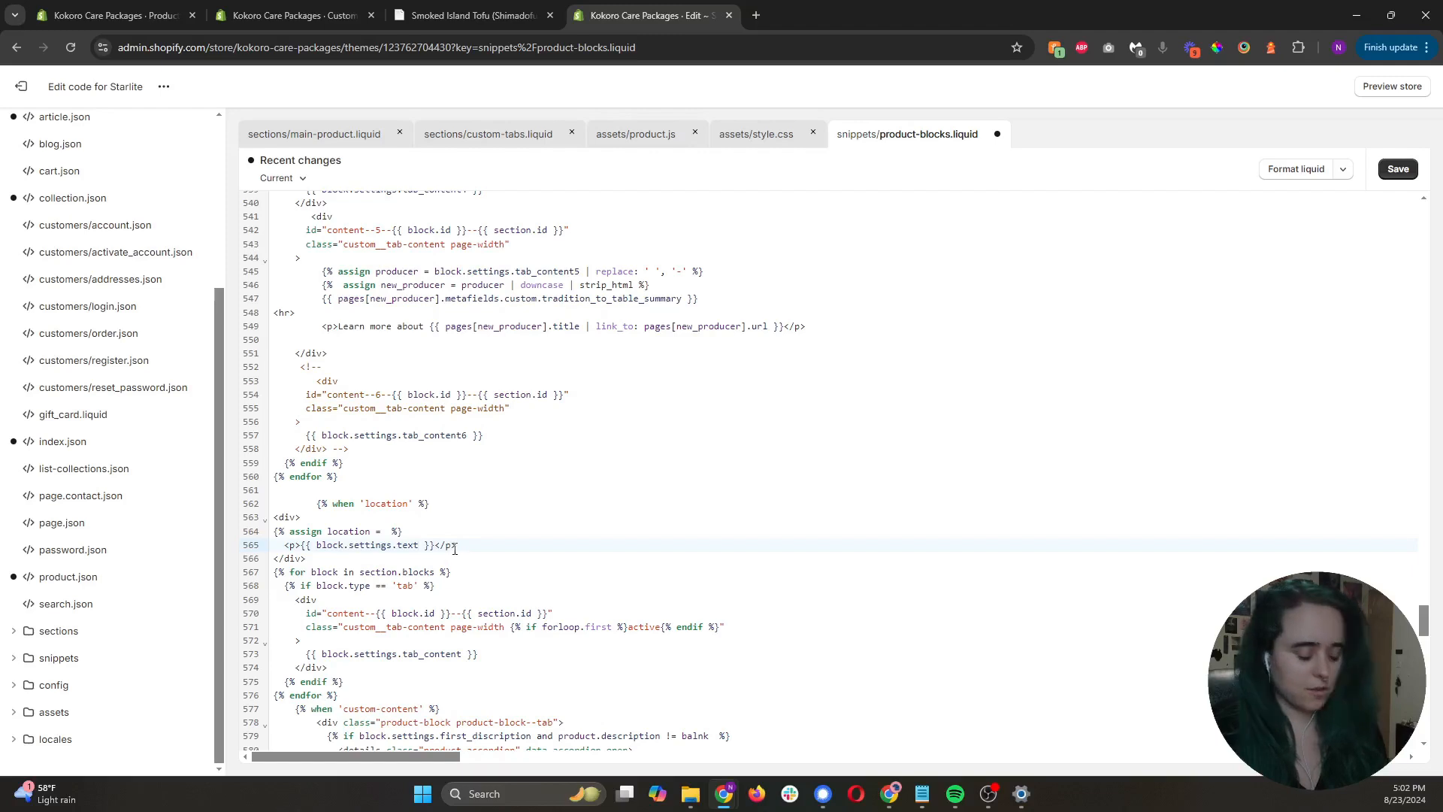
key("ctrl+z")
key("ctrl+z")
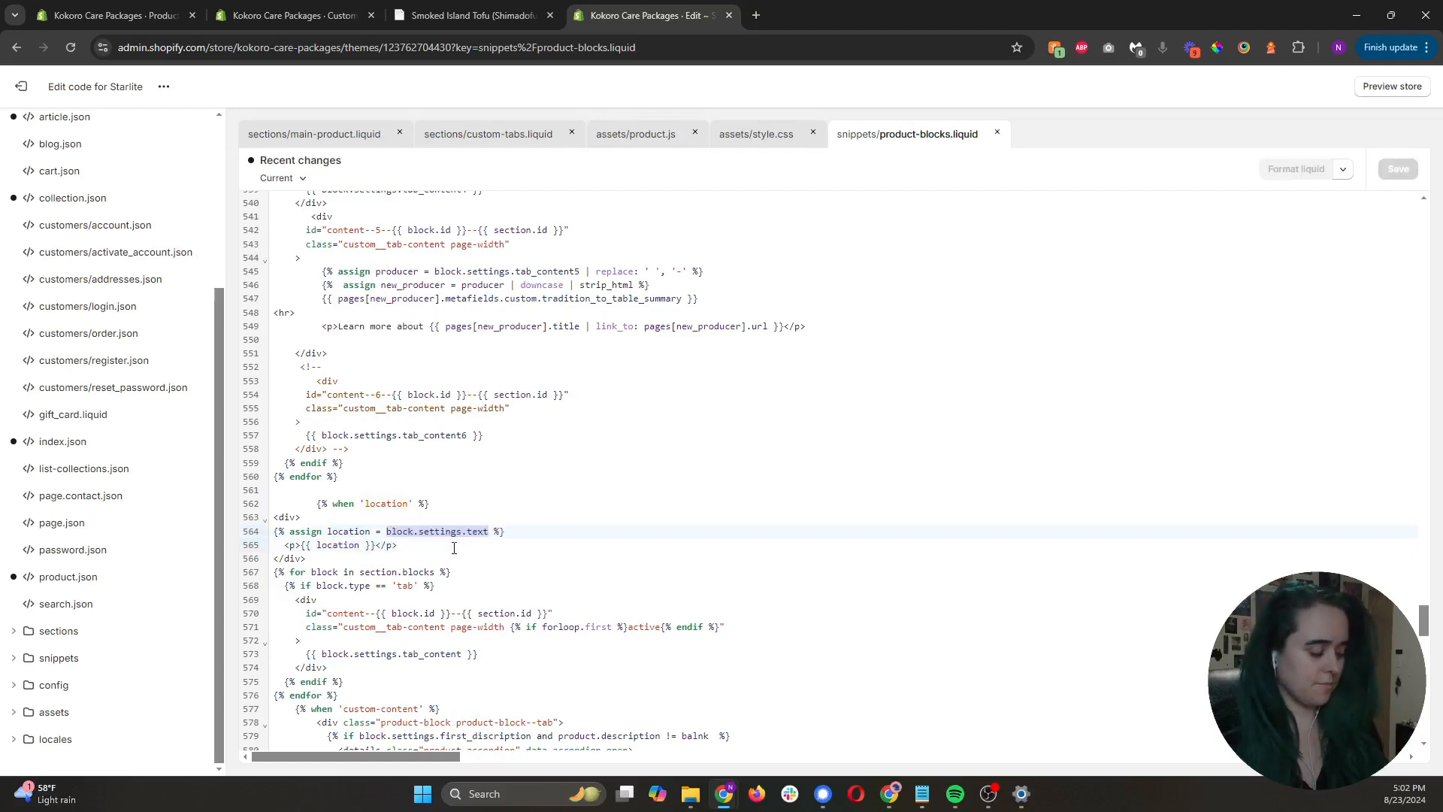
Check the Smoked Island Tofu storefront preview and inspect the location paragraph below the share icons.
left_click(455, 17)
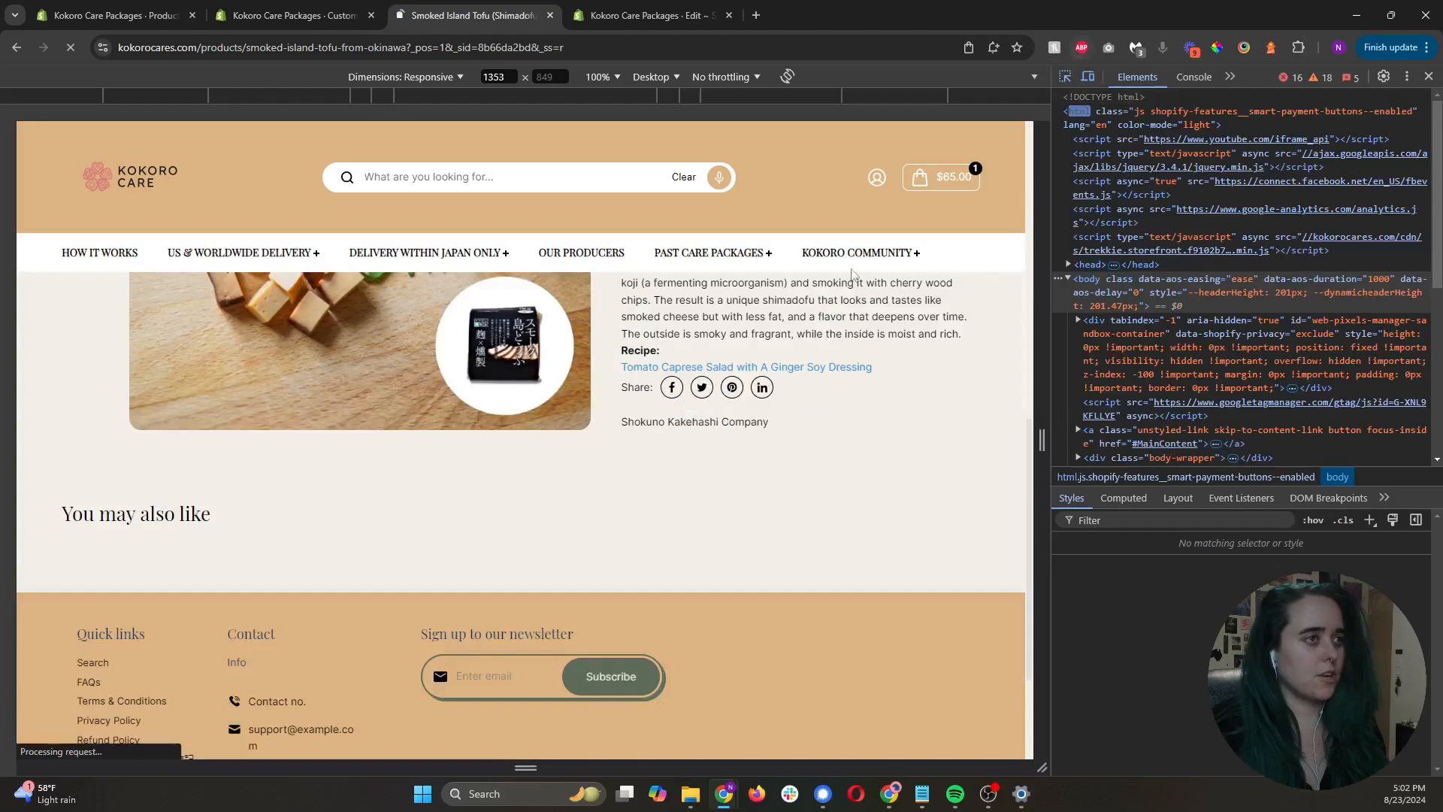
left_click(699, 424)
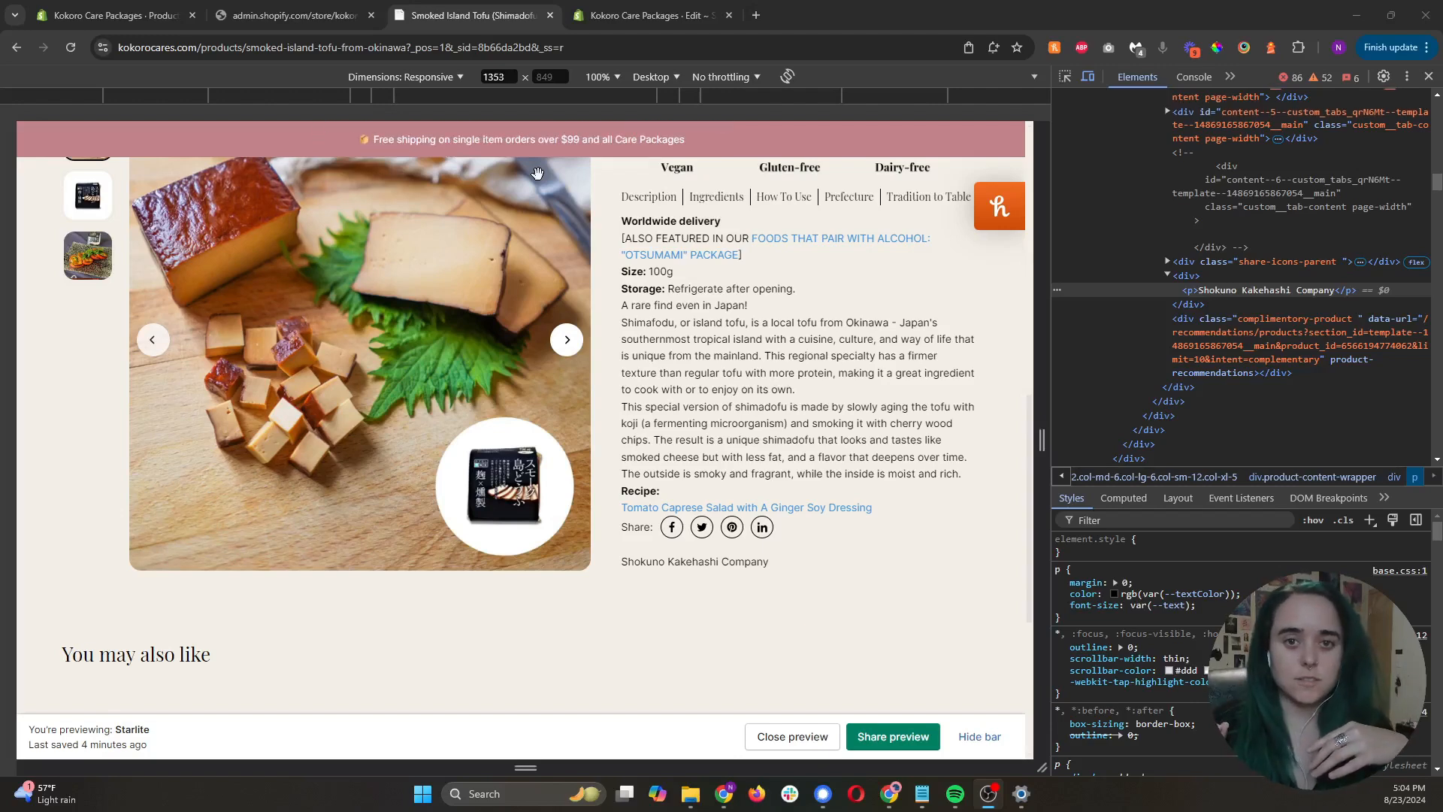
Extend the location assign tag in product-blocks.liquid with the filters replace: ' ', '-' and downcase, and save the snippet.
key("ctrl+Tab")
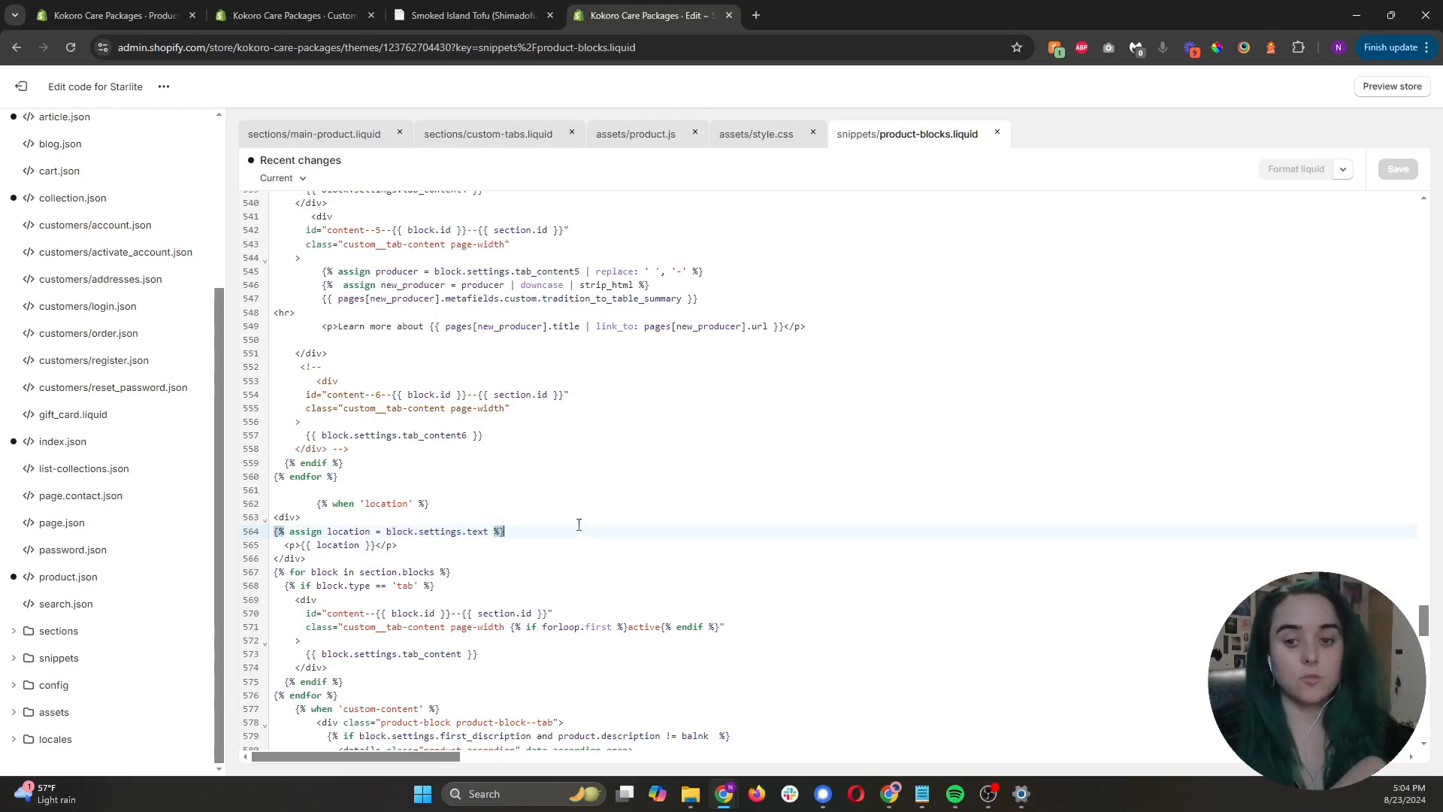
key("Left")
key("Left")
key("Left")
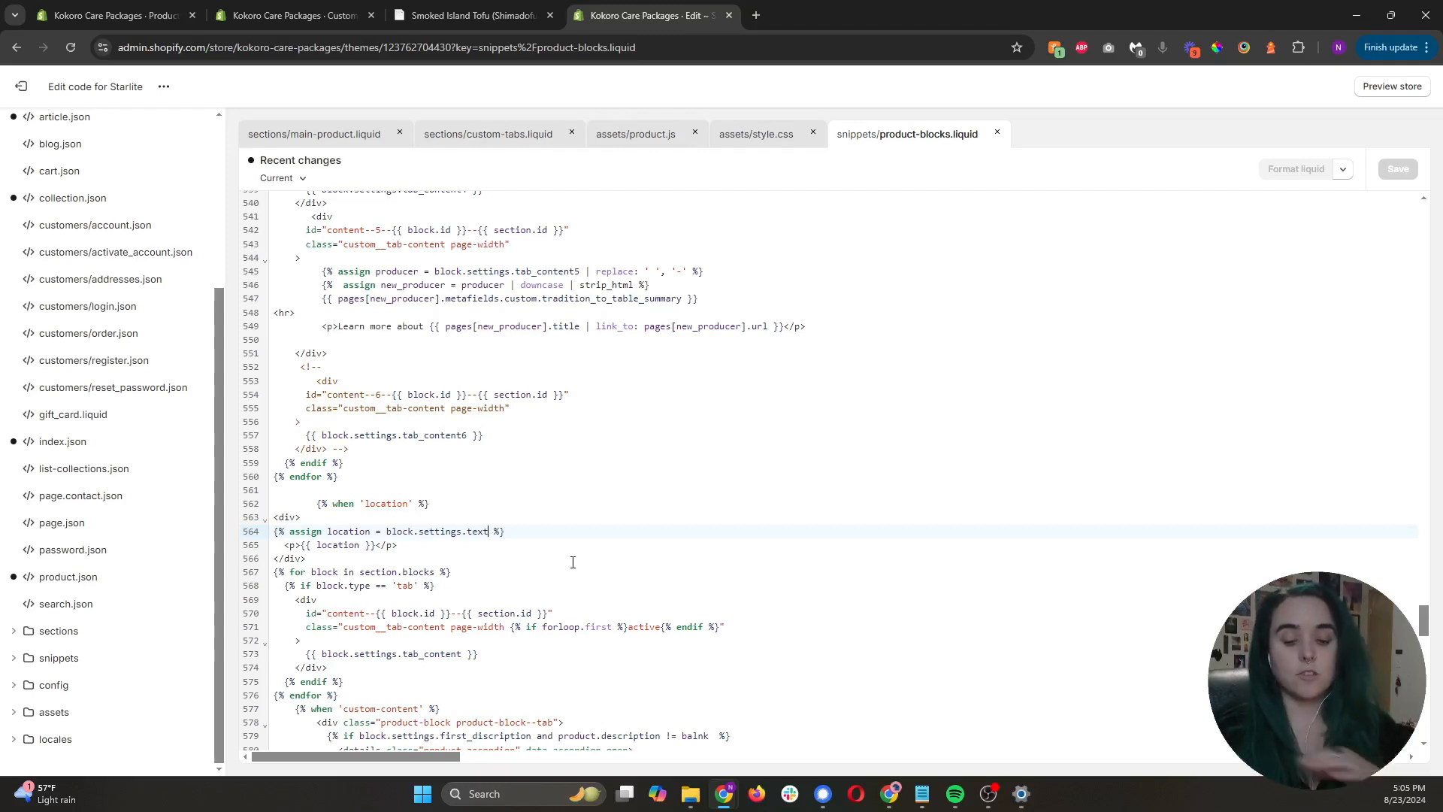
type("| replace: ")
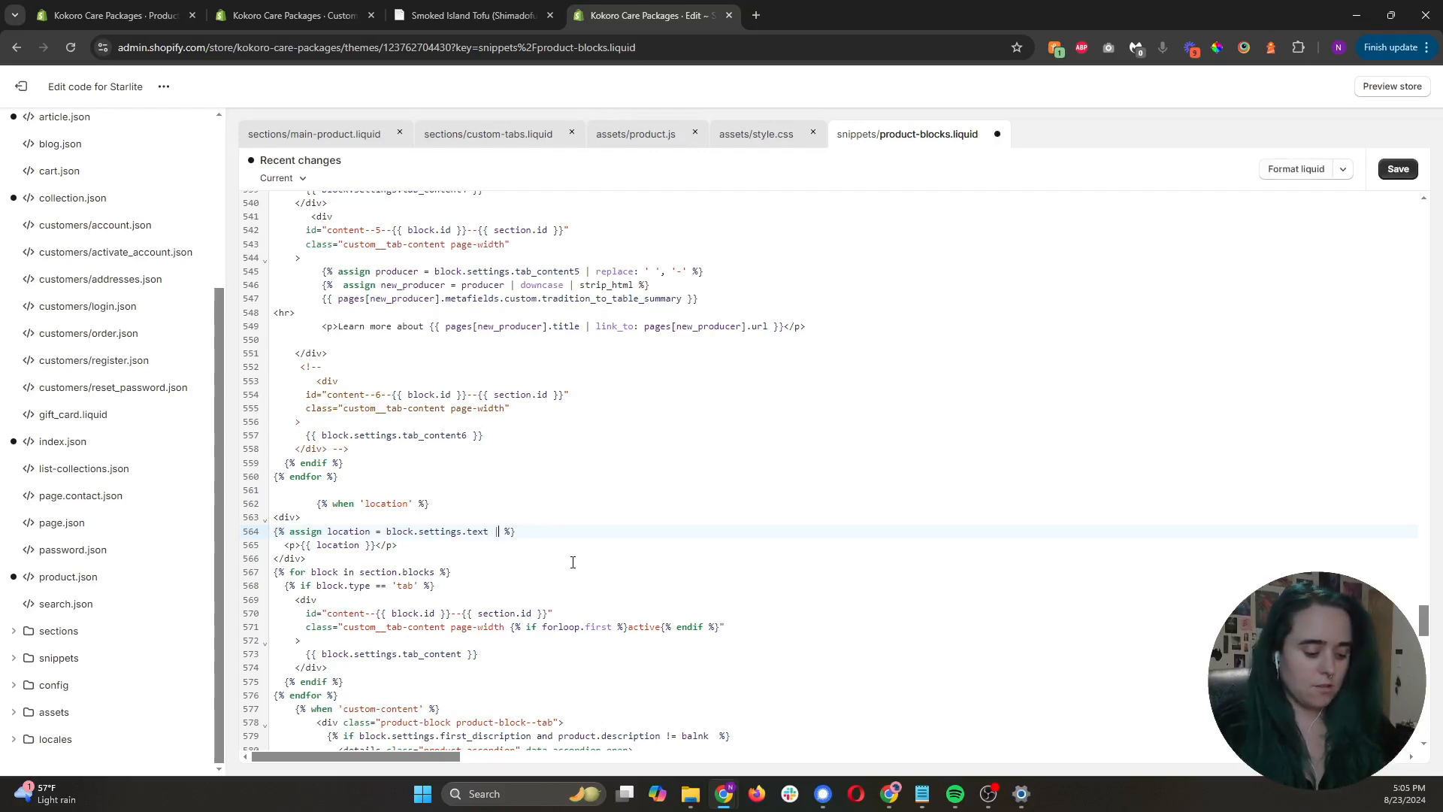
type("' ', ")
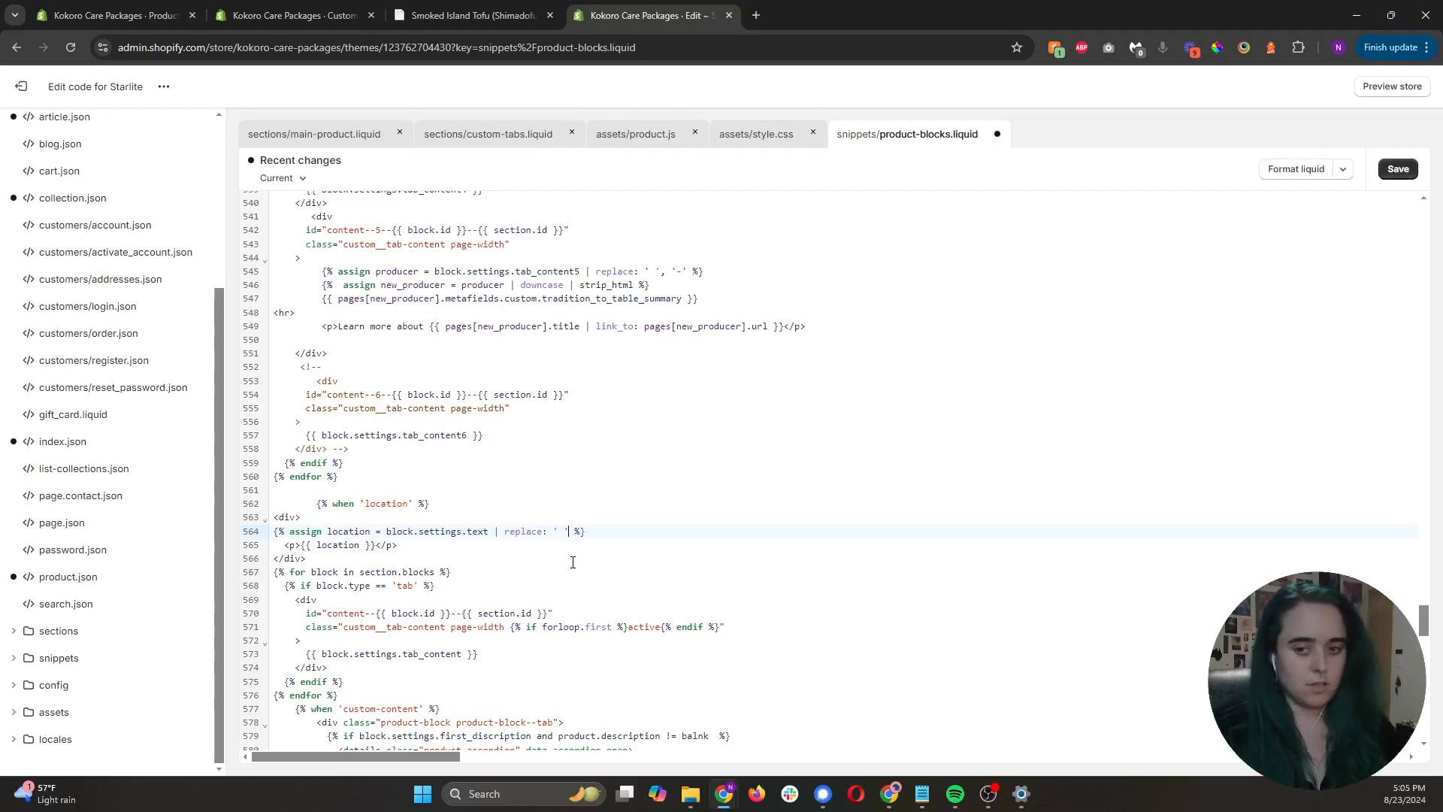
type("'-' ")
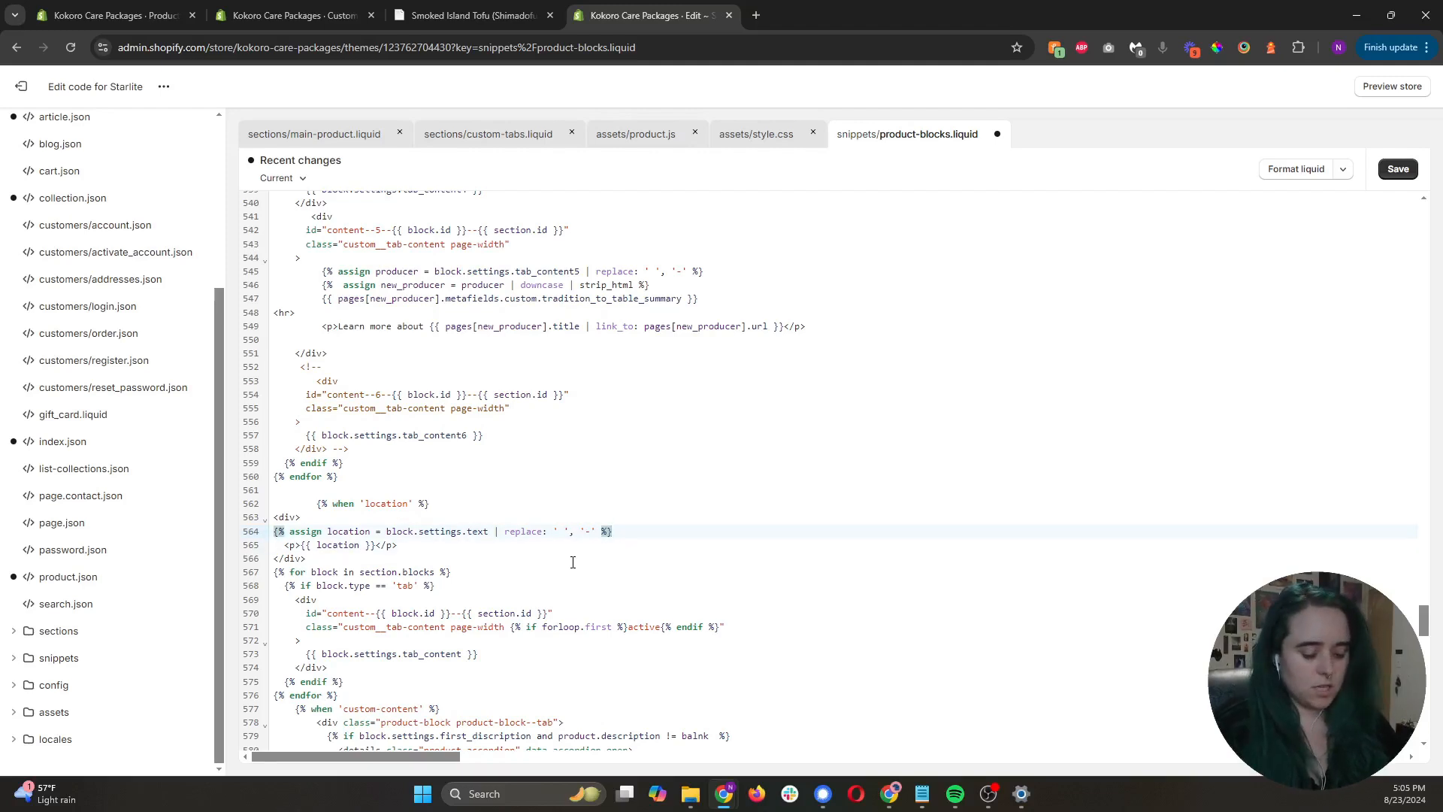
type("| down")
type("case")
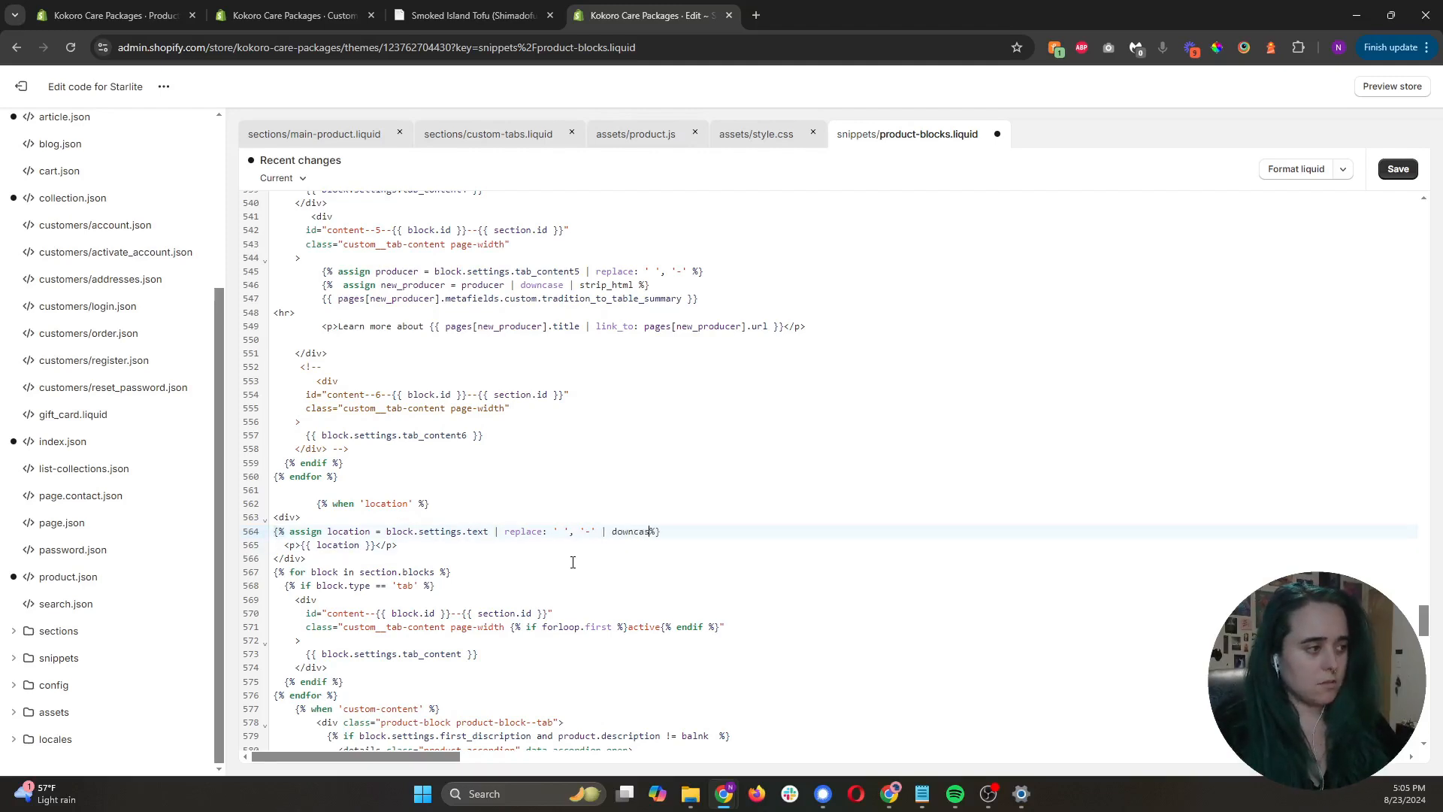
left_click(1397, 171)
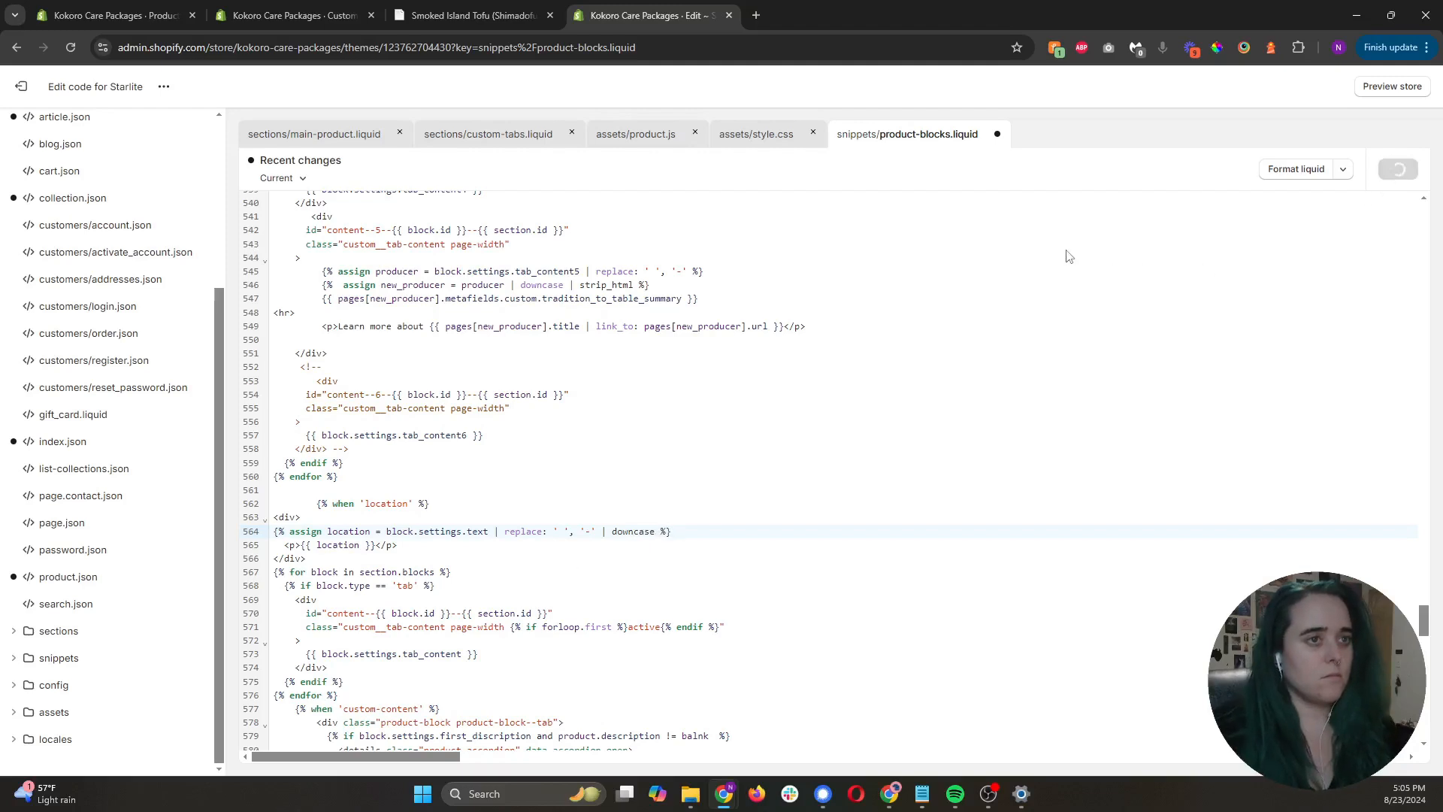
Reload the Smoked Island Tofu storefront preview to check how the filtered location text is output.
left_click(492, 13)
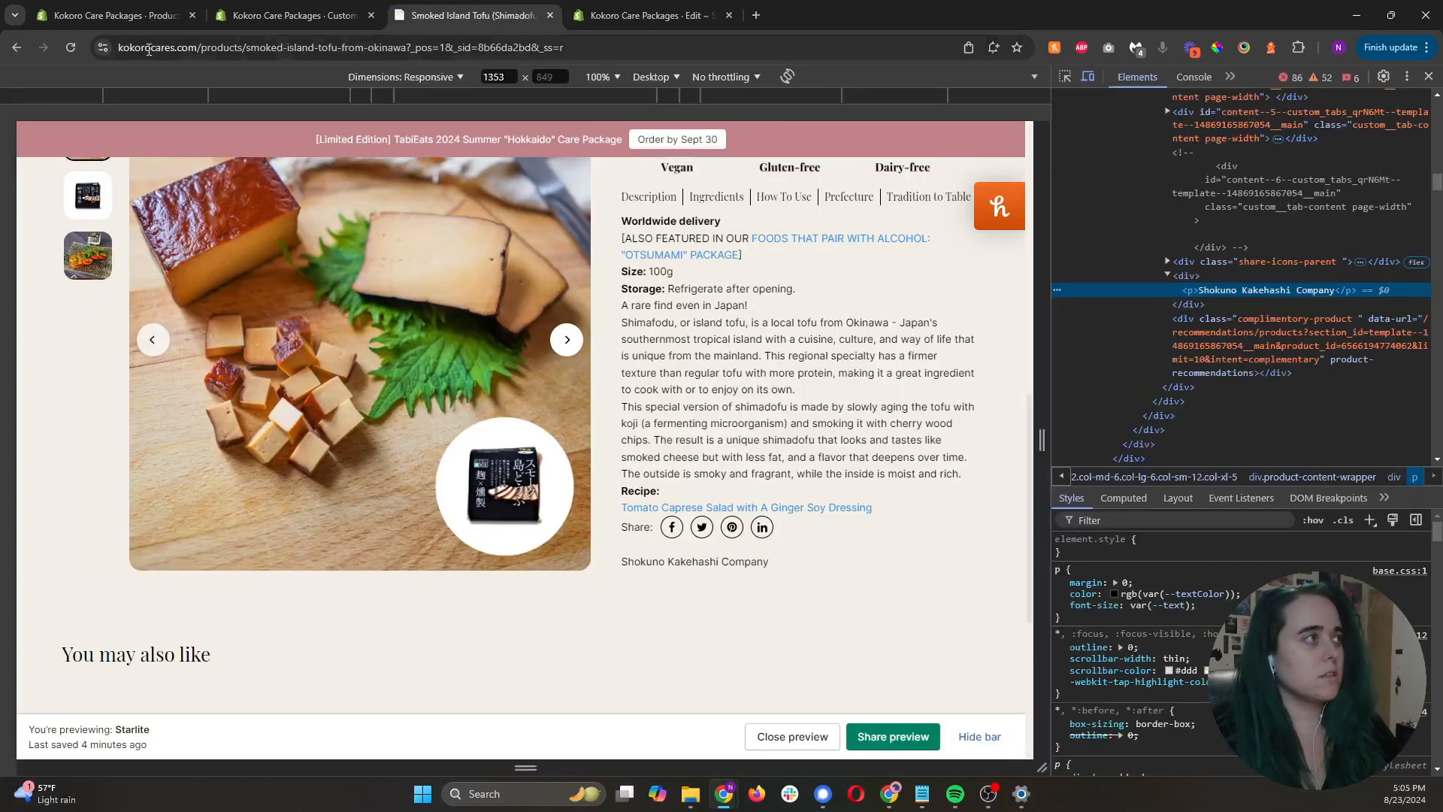
left_click(72, 47)
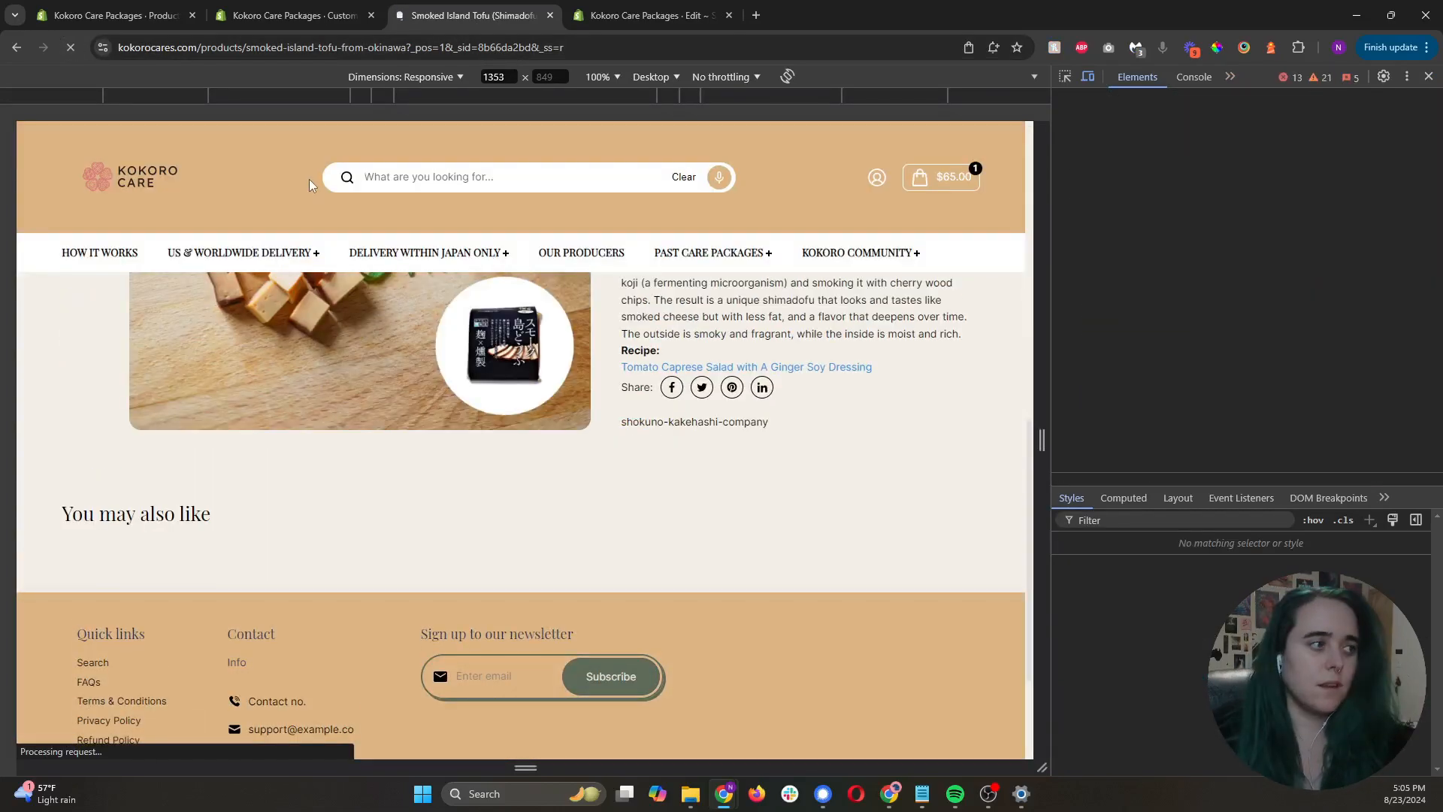
mouse_move(349, 243)
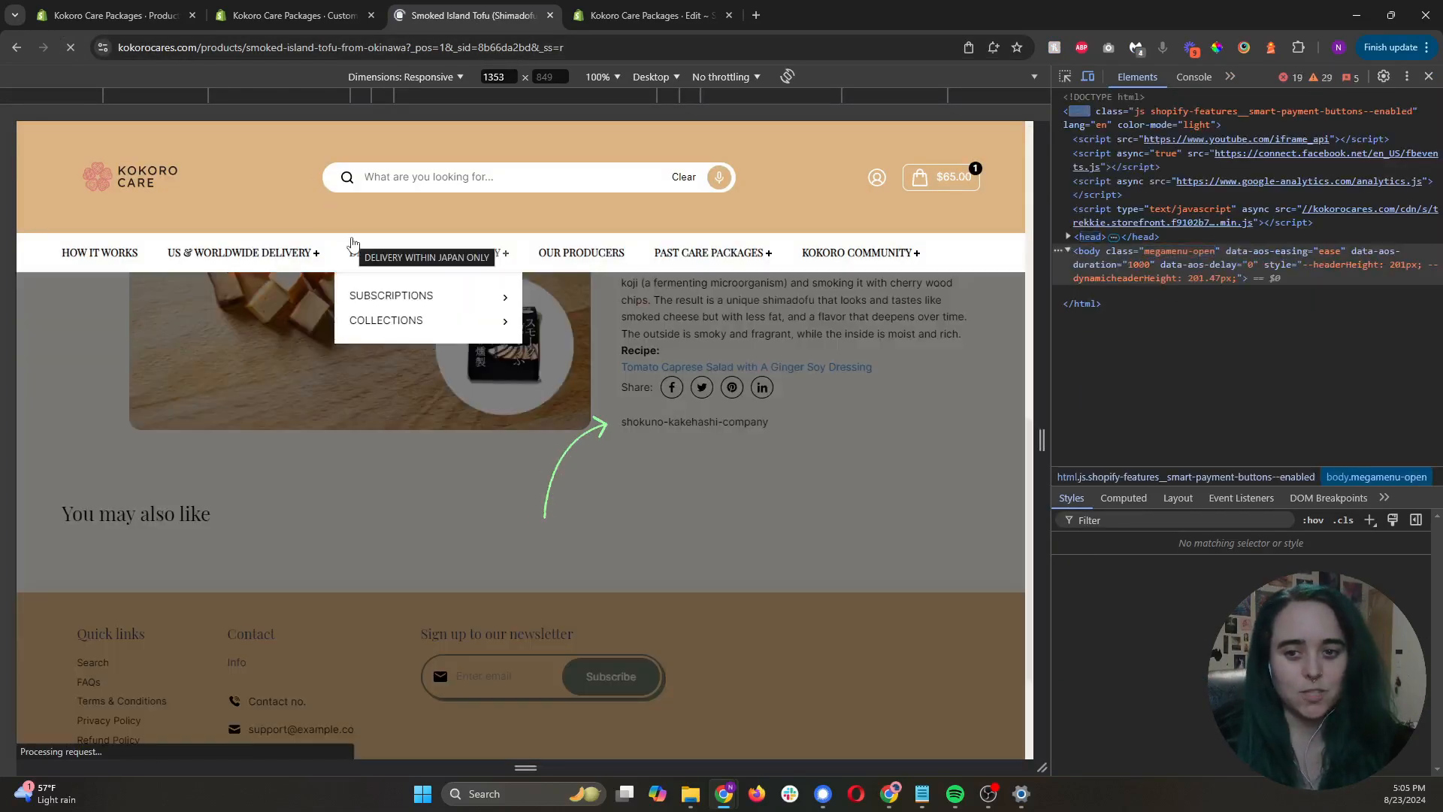
Below the location assign tag, start an output line reading {{ pages[location].metafields.custom. }} with the metafield key left open.
key("ctrl+Tab")
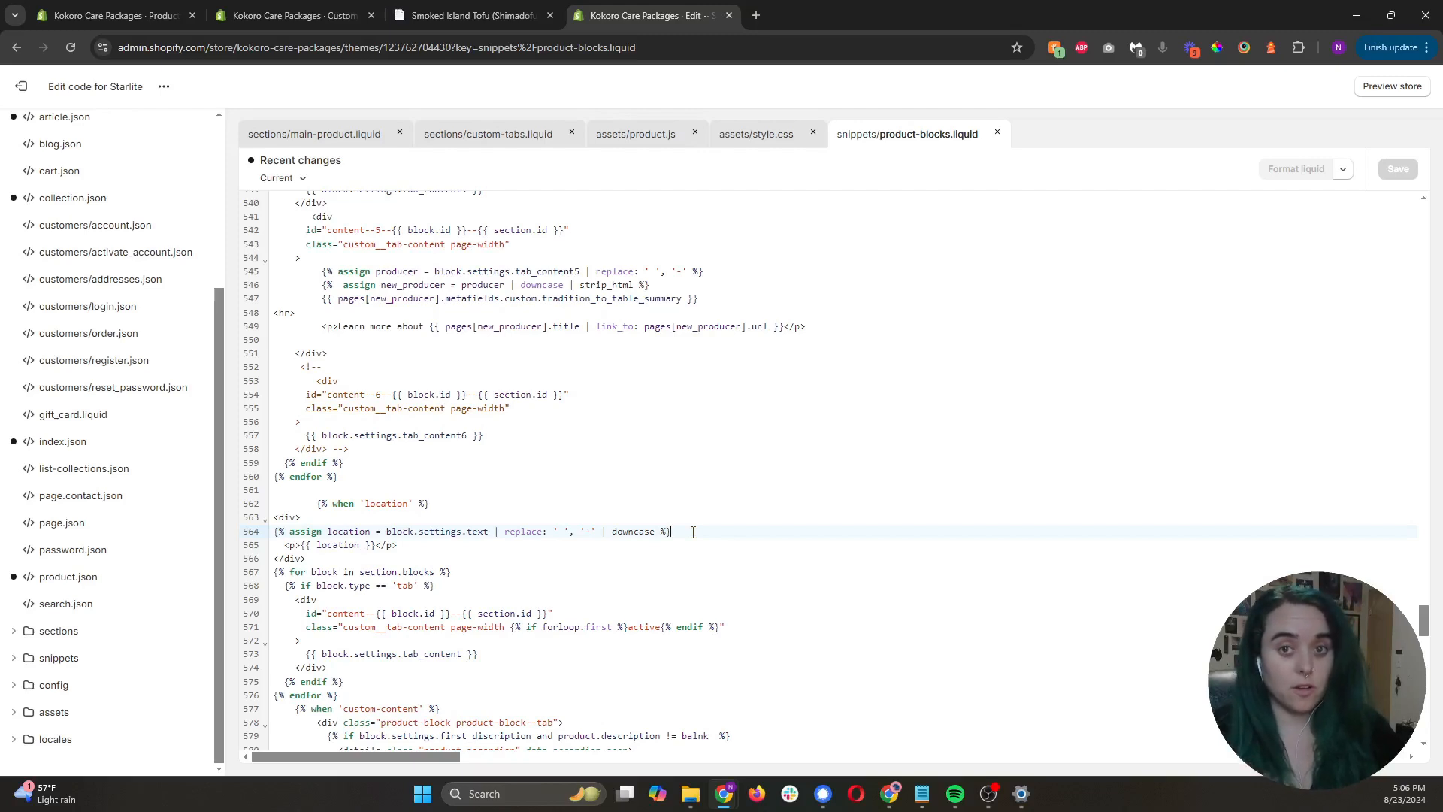
key("Return")
type("{{ pag")
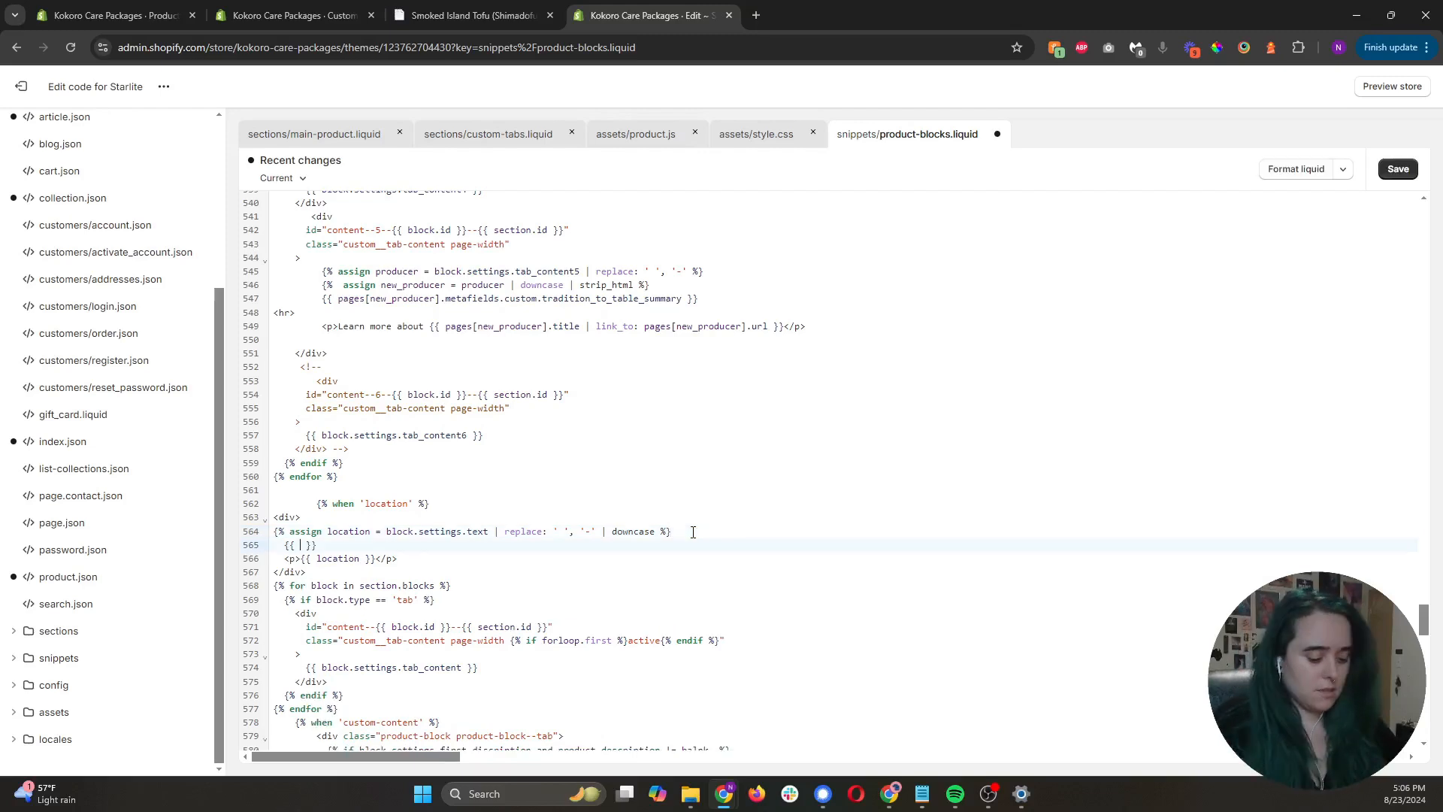
type("es[")
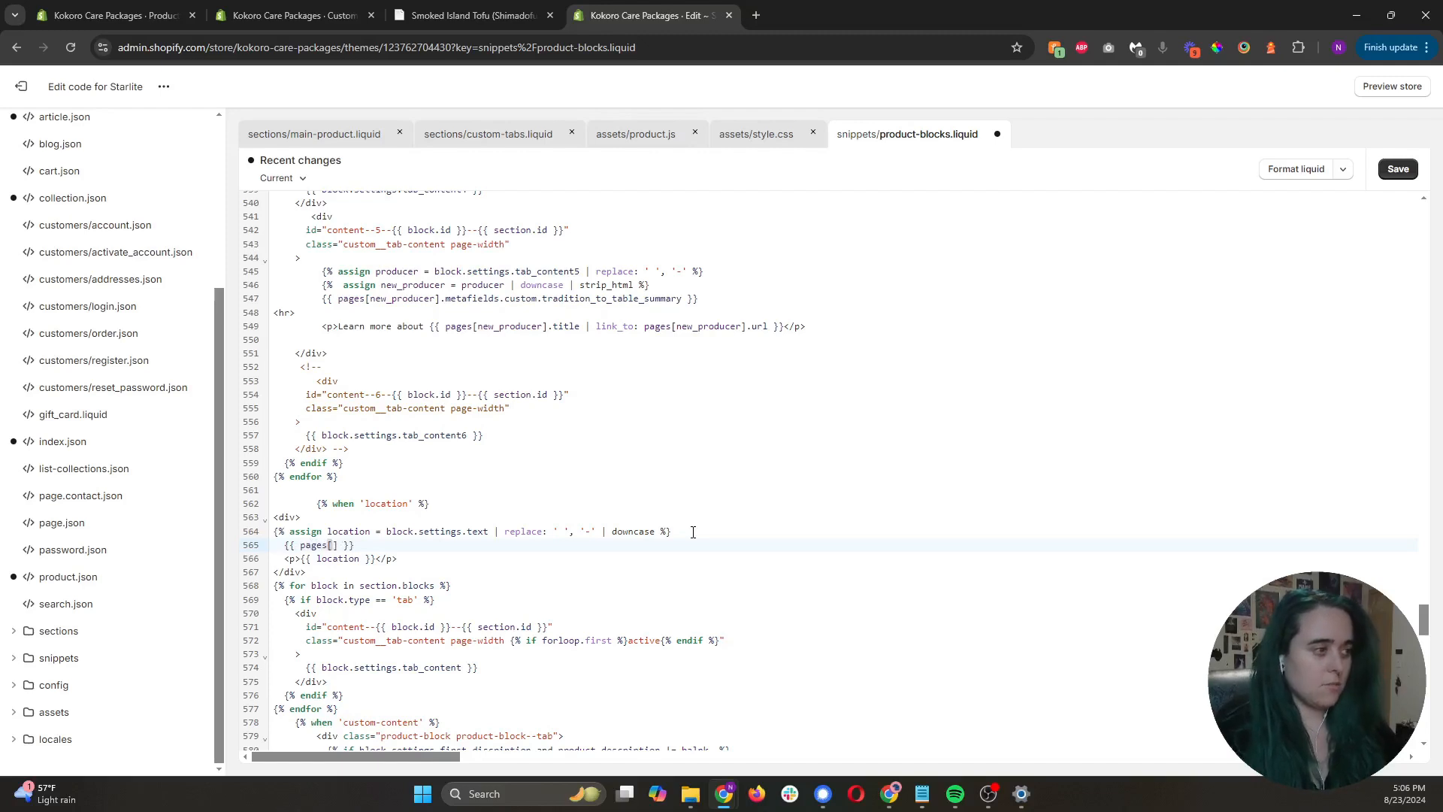
type("location")
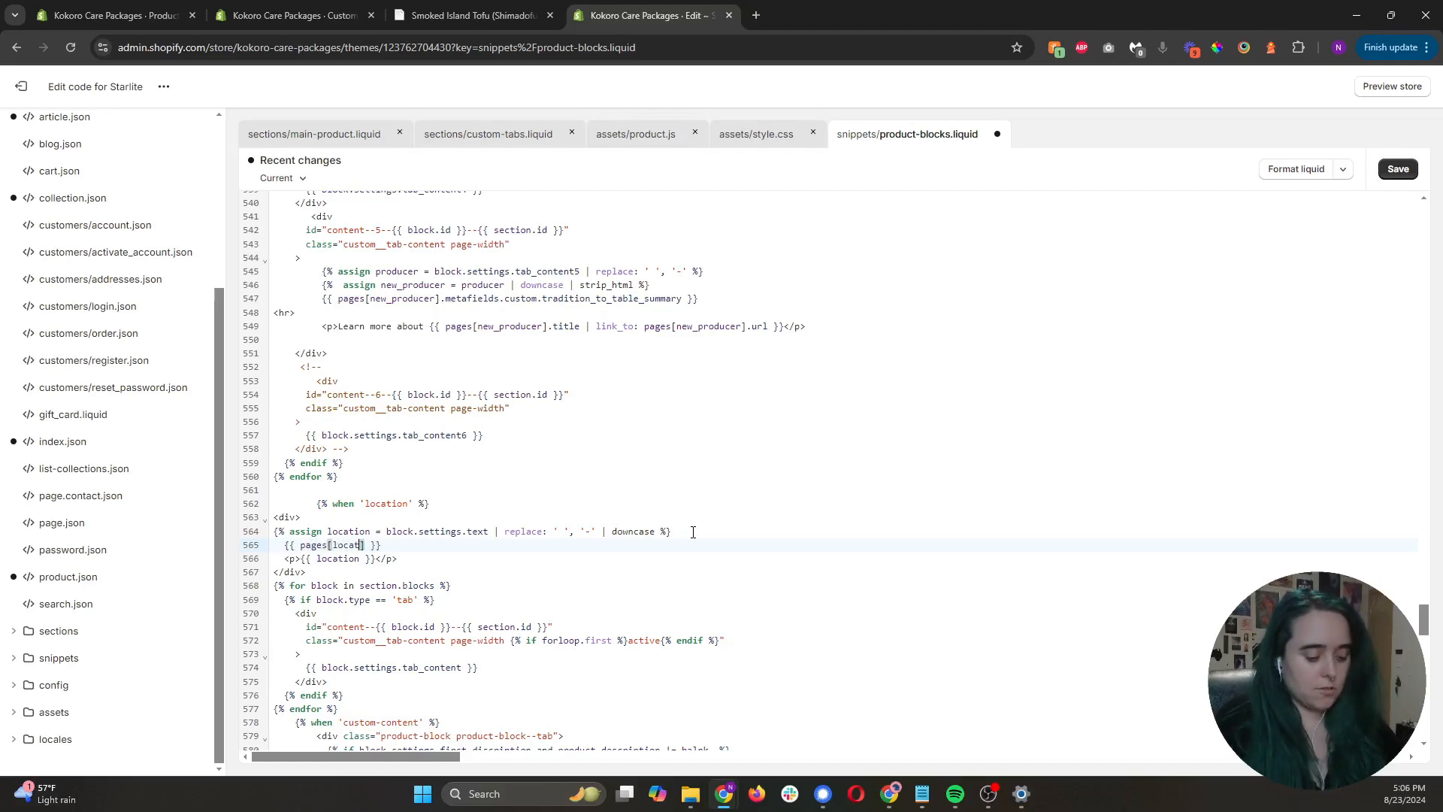
type("].metafields.")
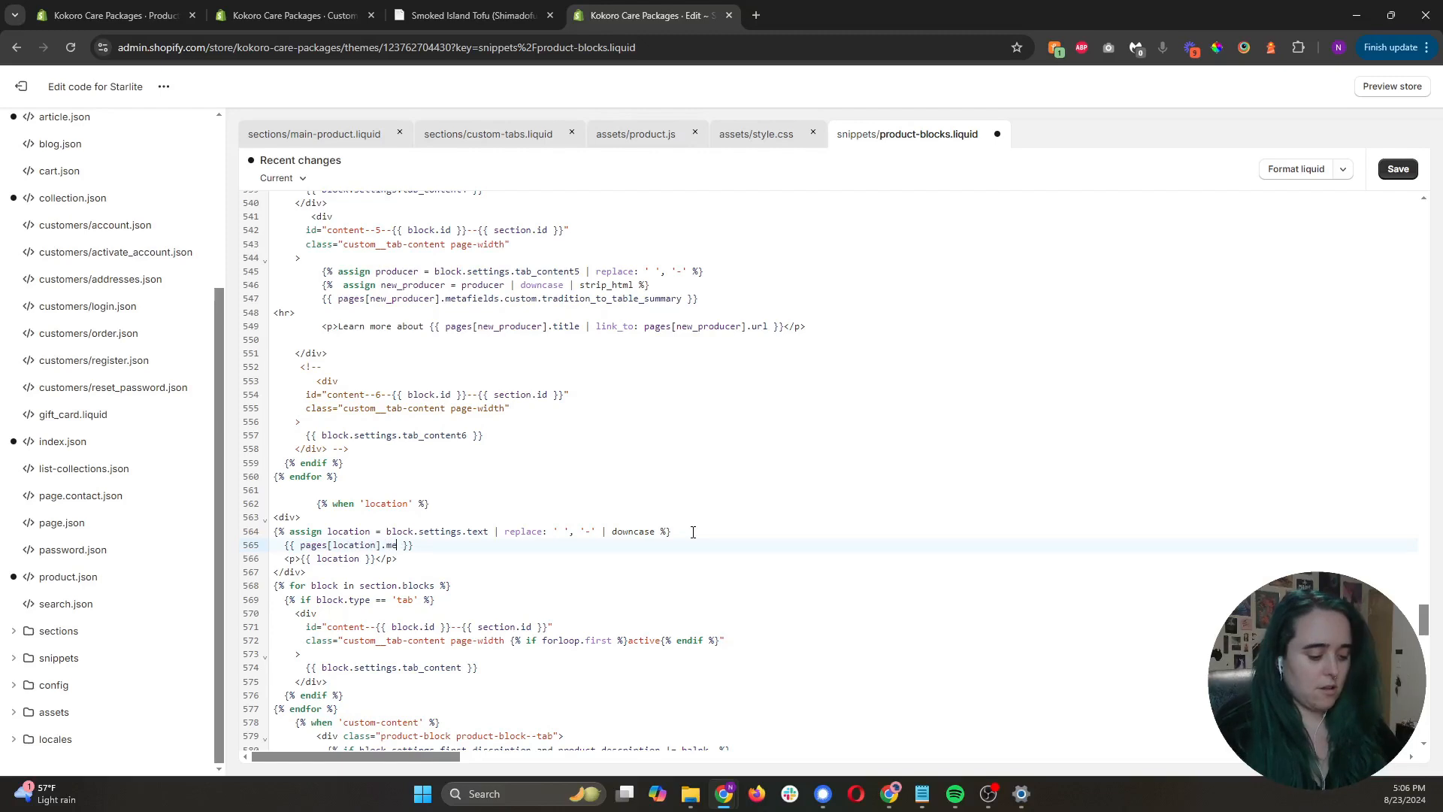
type("custom")
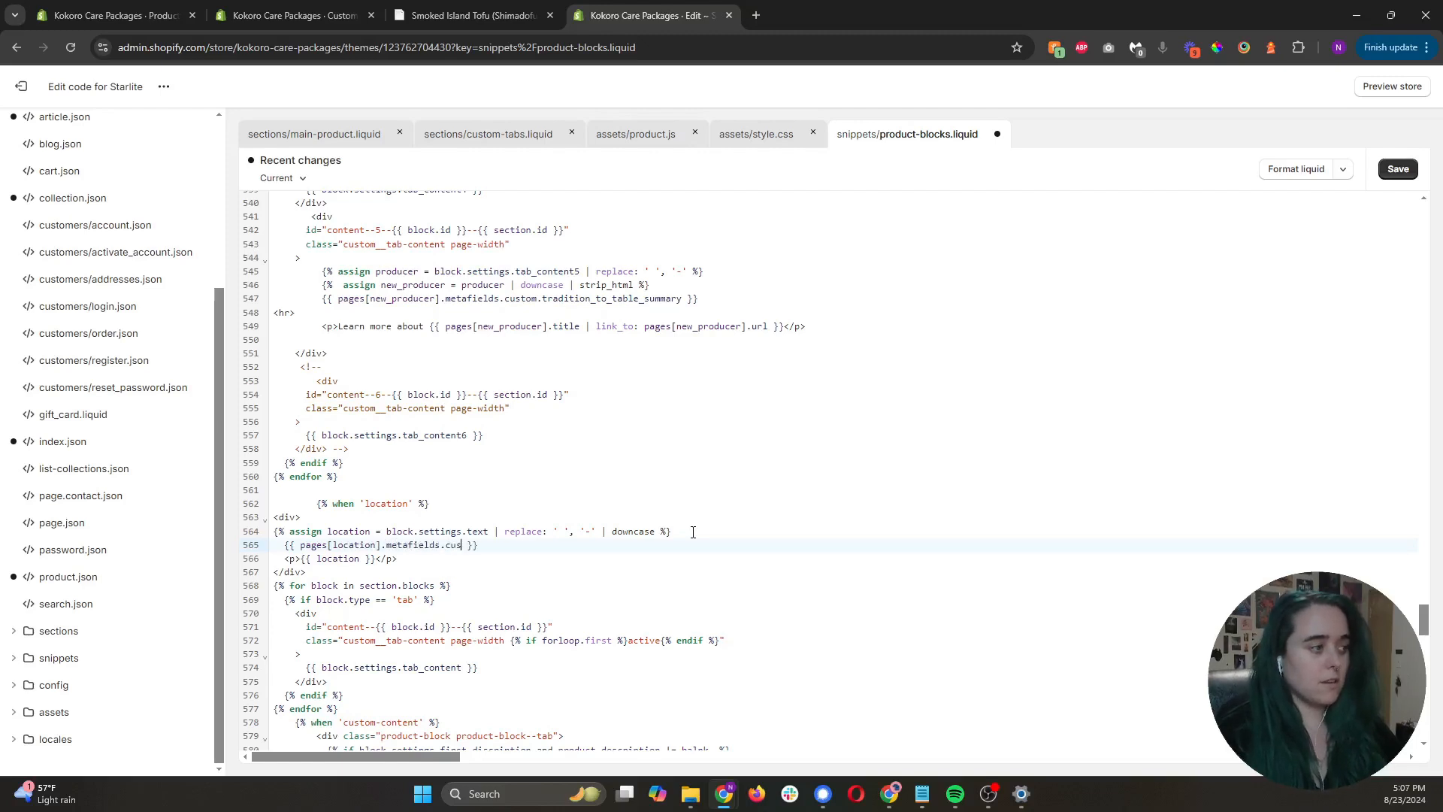
type(".locat")
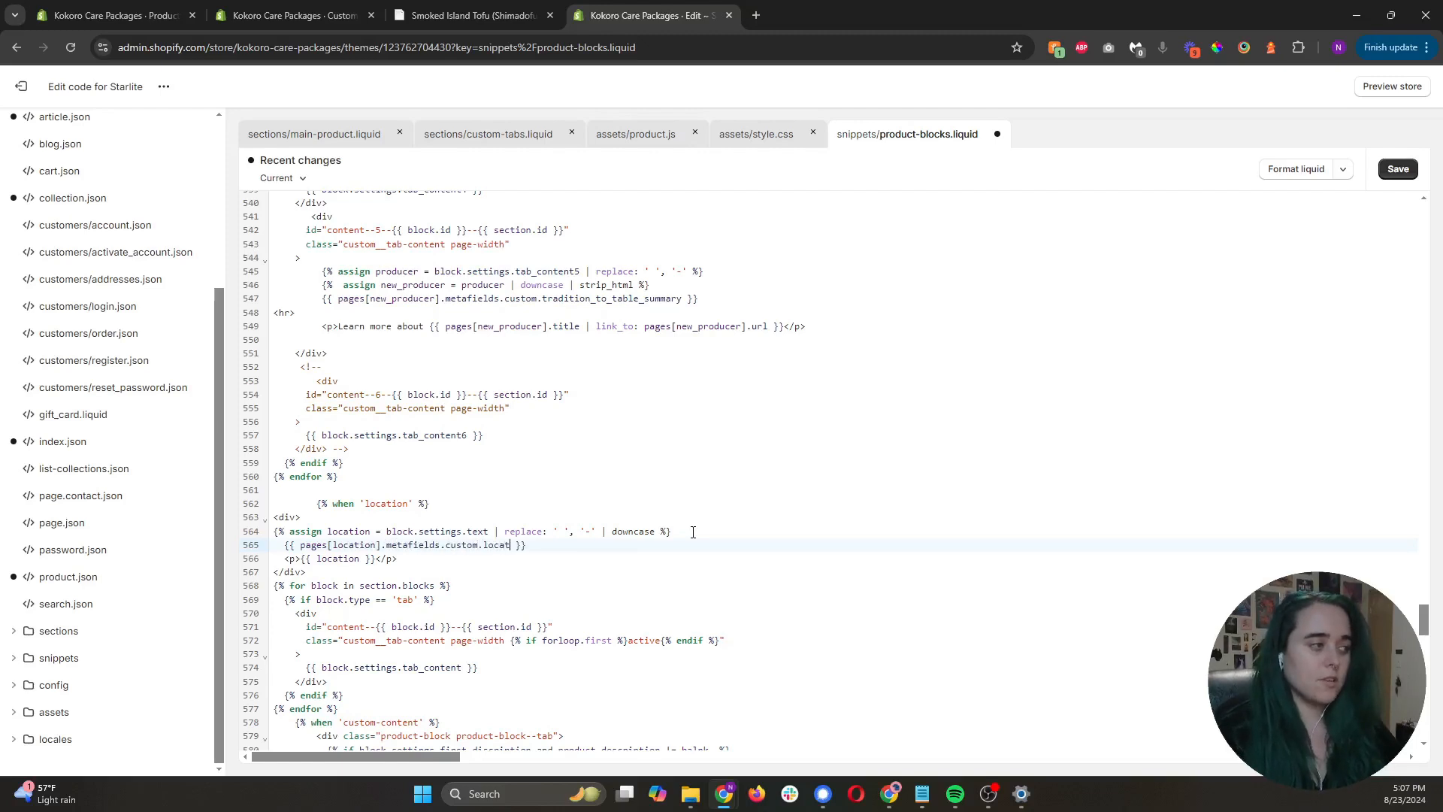
key("BackSpace")
key("BackSpace")
key("BackSpace")
key("BackSpace")
key("BackSpace")
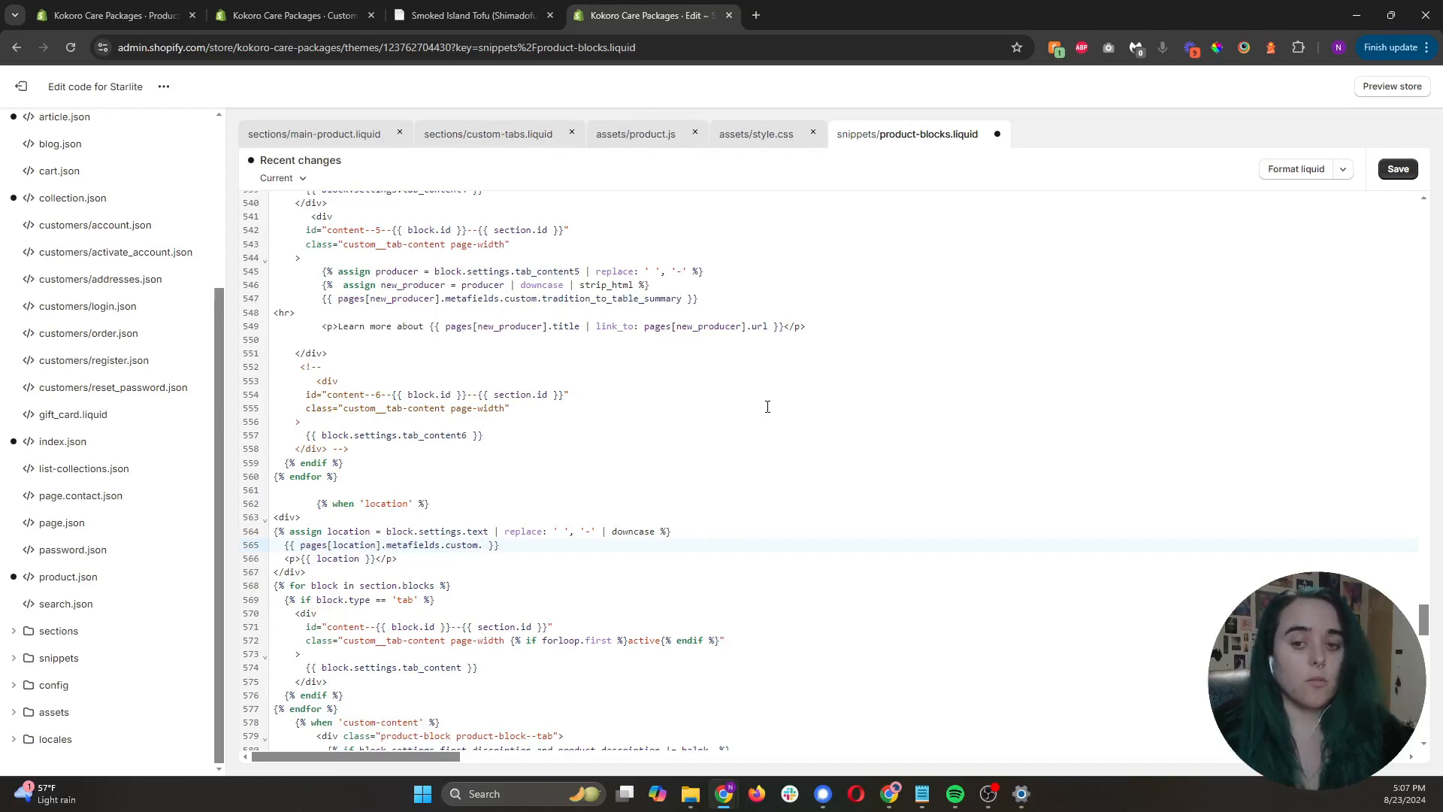
In the store's custom data settings, look up the page metafield definitions and open the prefecture definition.
left_click(128, 16)
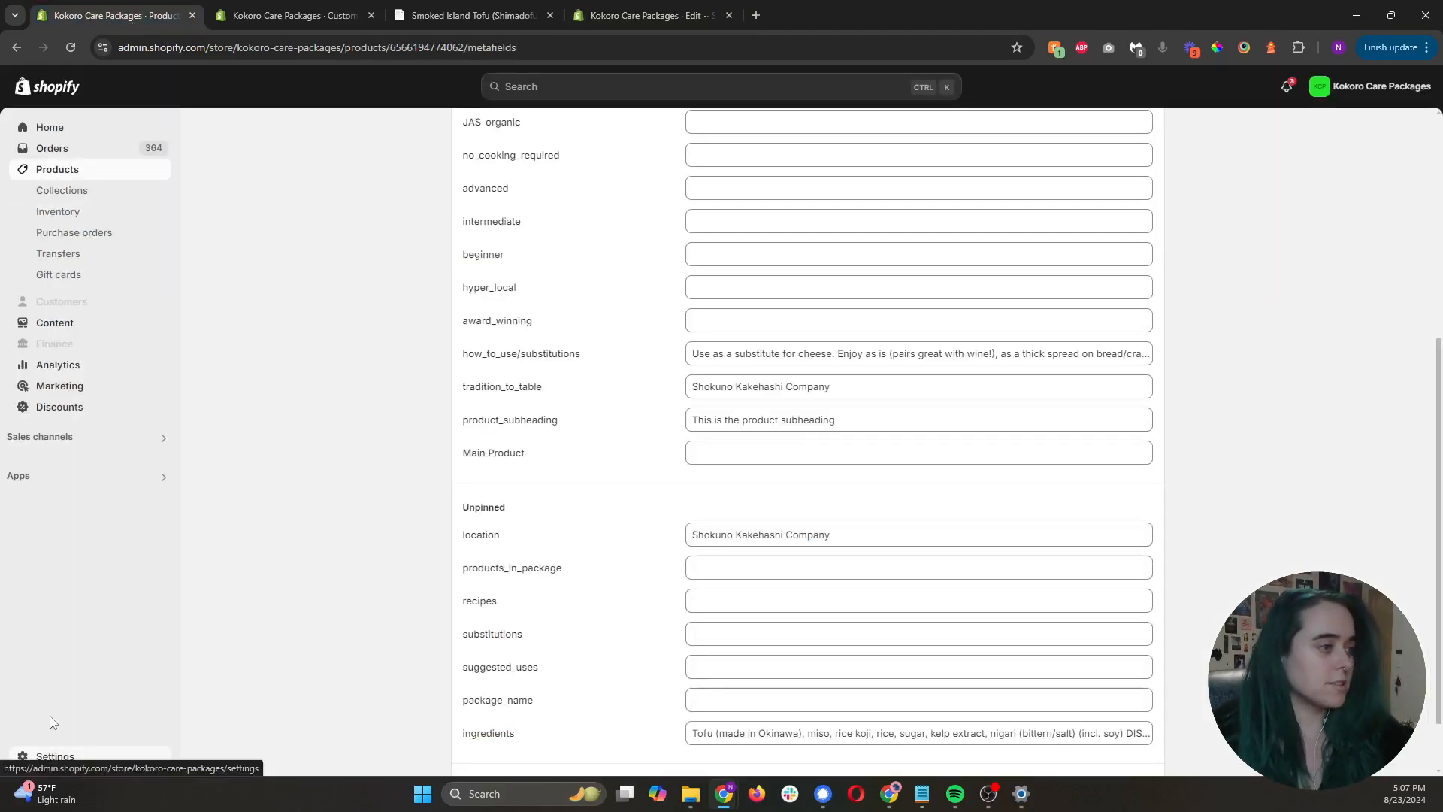
left_click(47, 756)
left_click(421, 566)
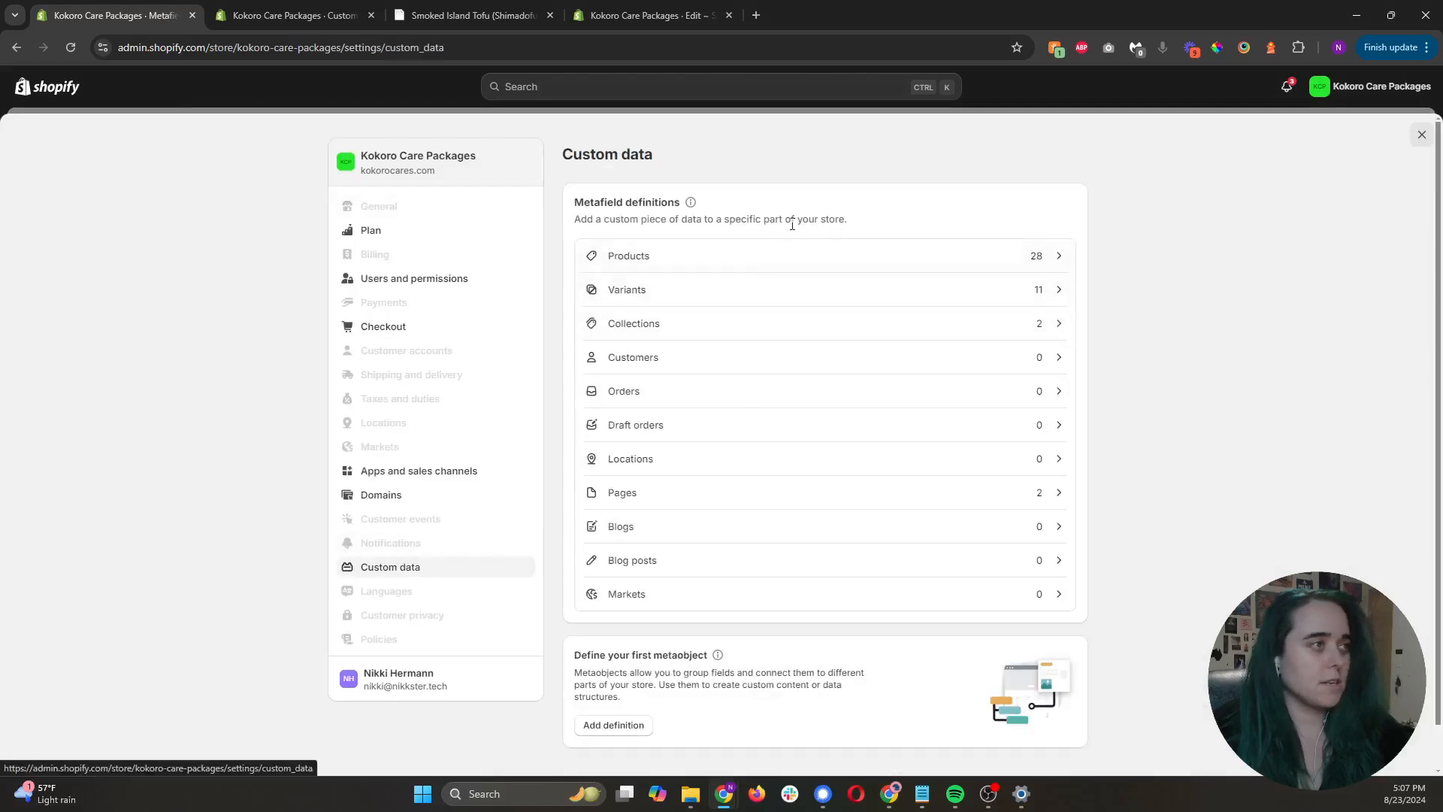
left_click(708, 489)
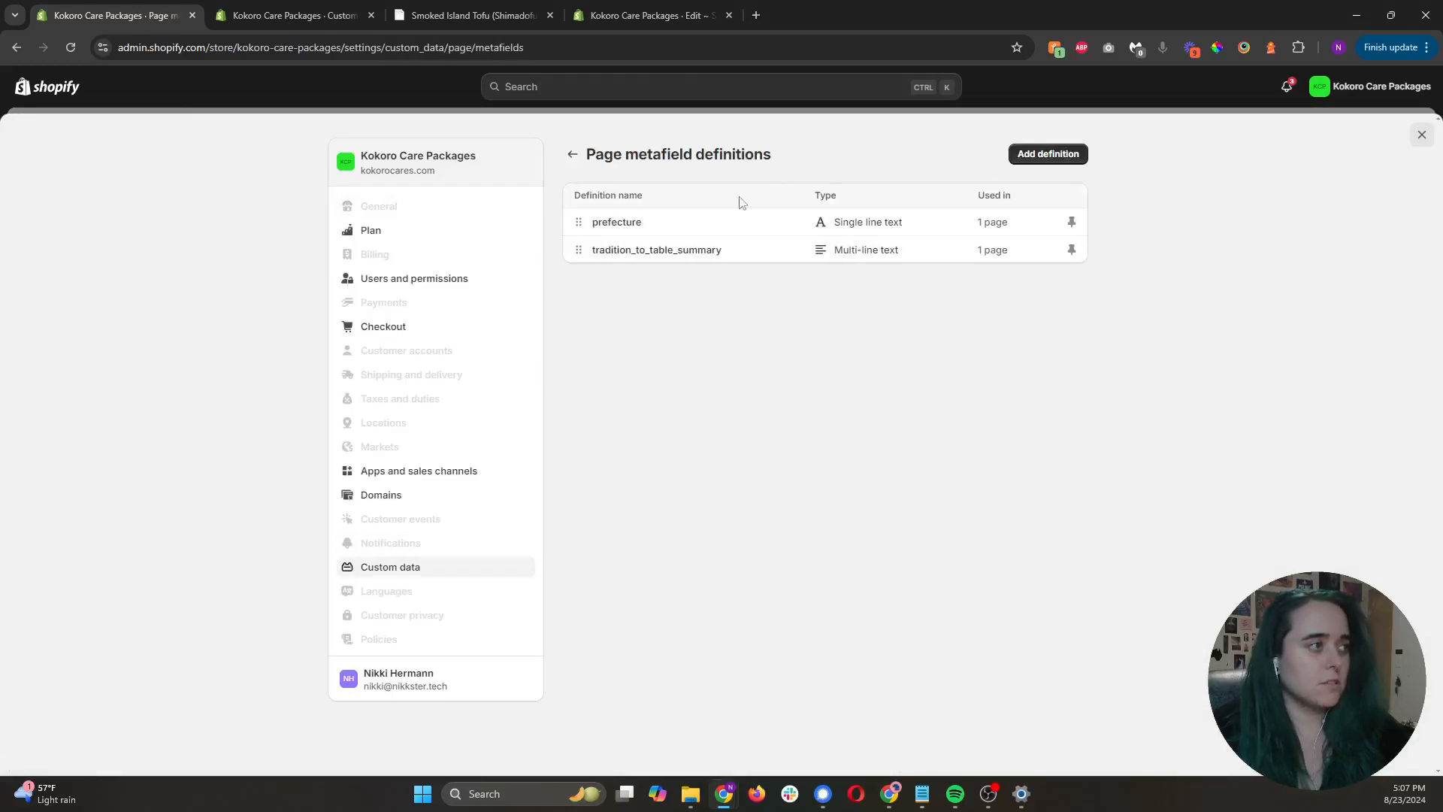
left_click(715, 229)
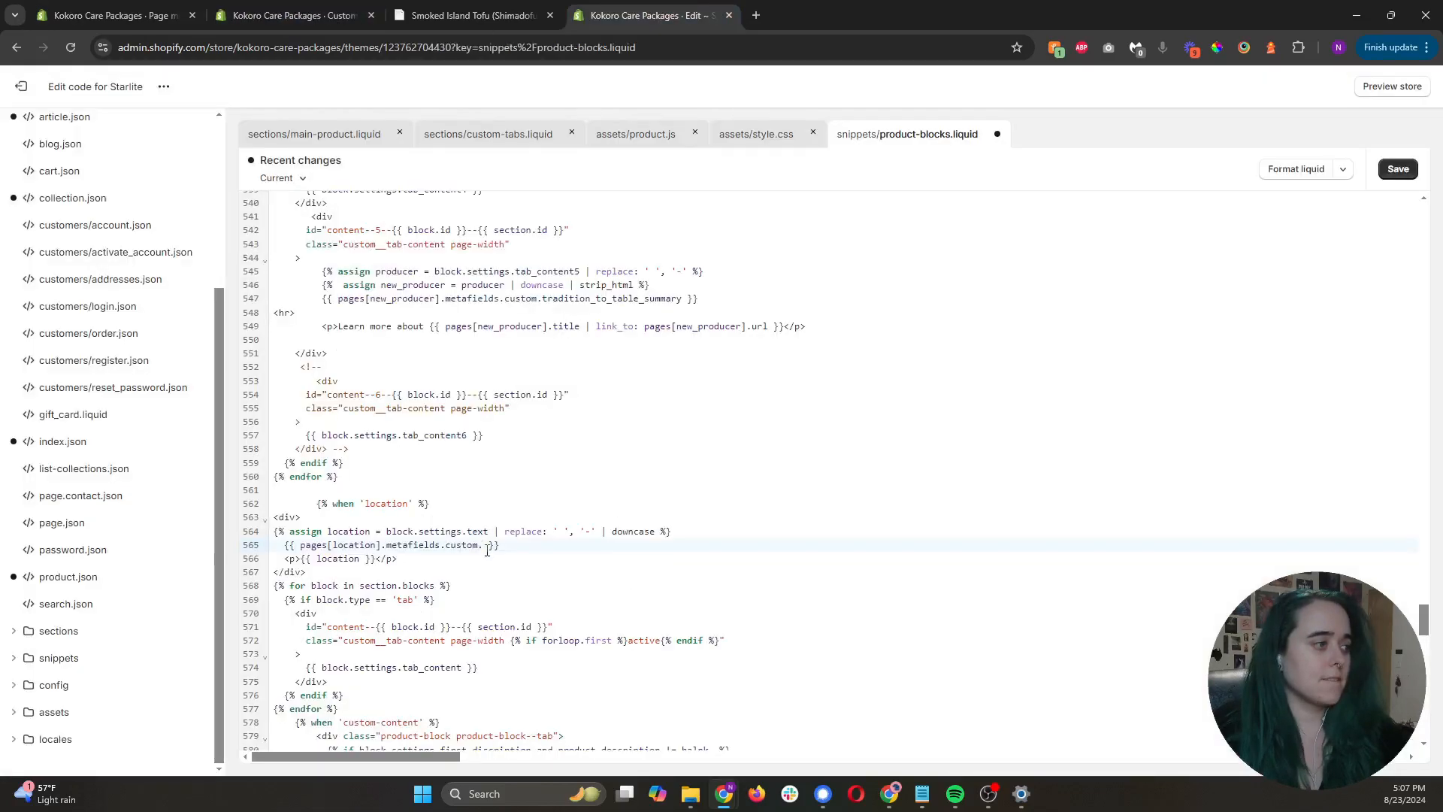
Complete the metafield key in product-blocks.liquid as prefecture, delete the {{ location }} paragraph below it, and save the snippet.
type("prefecture")
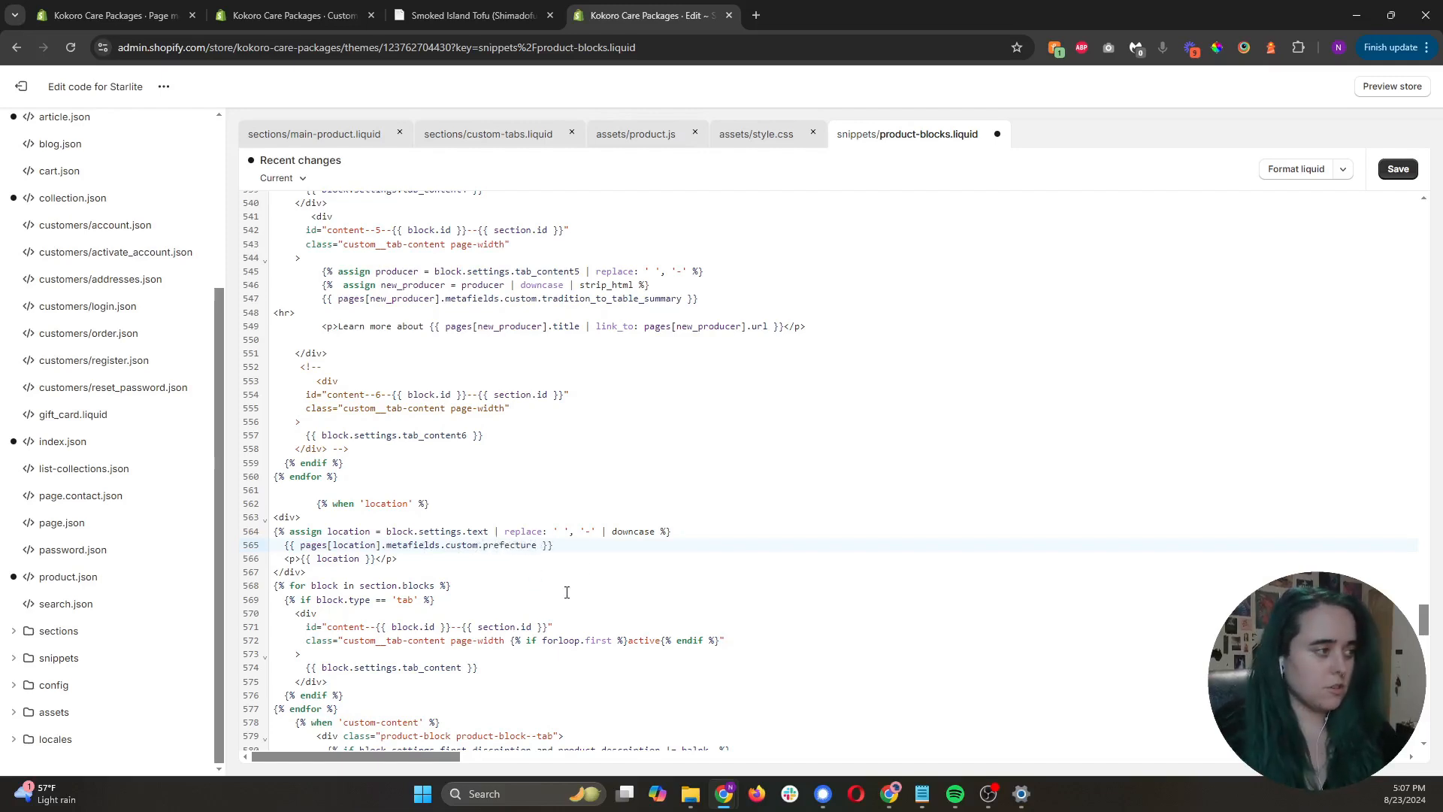
key("ctrl+s")
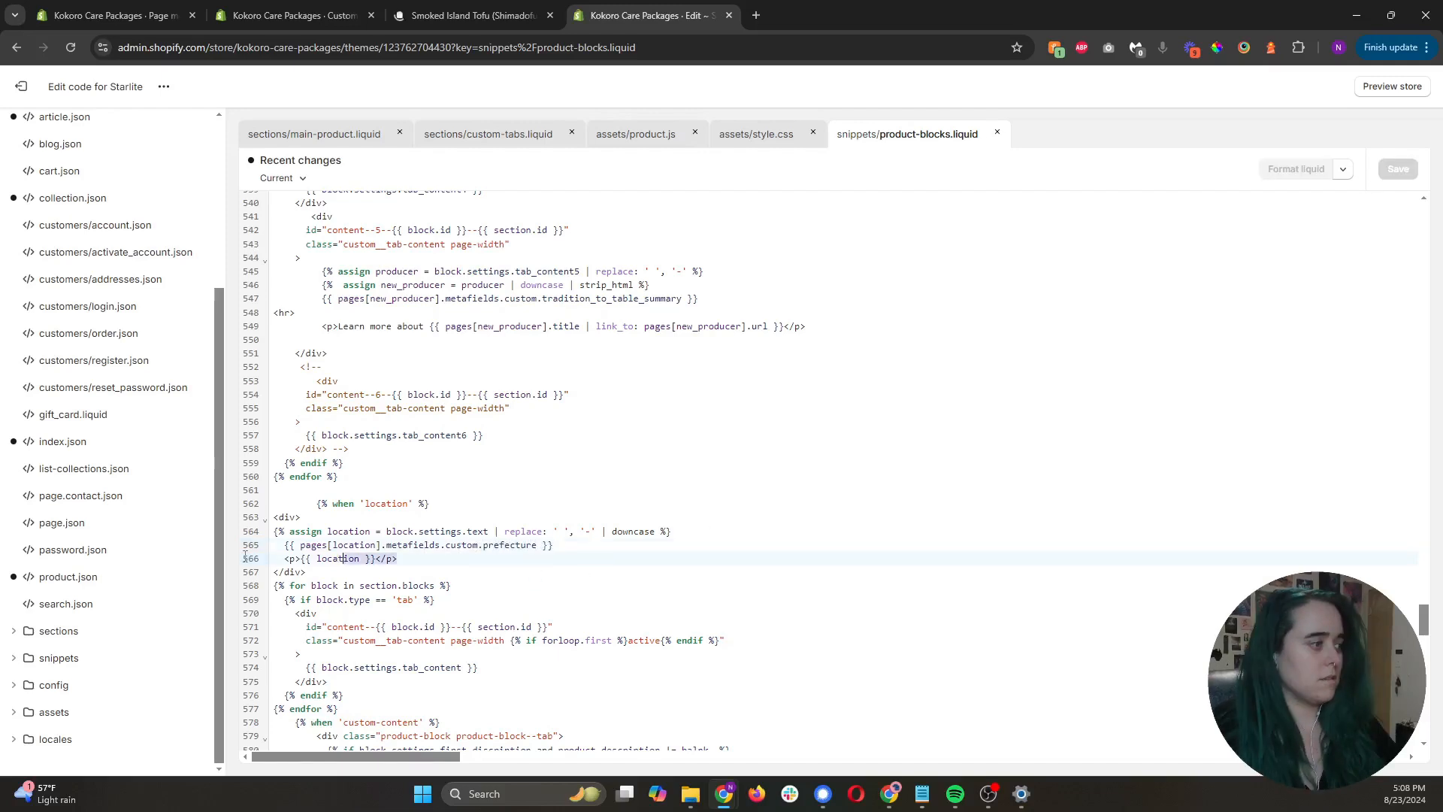
left_click_drag(398, 559, 213, 560)
key("BackSpace")
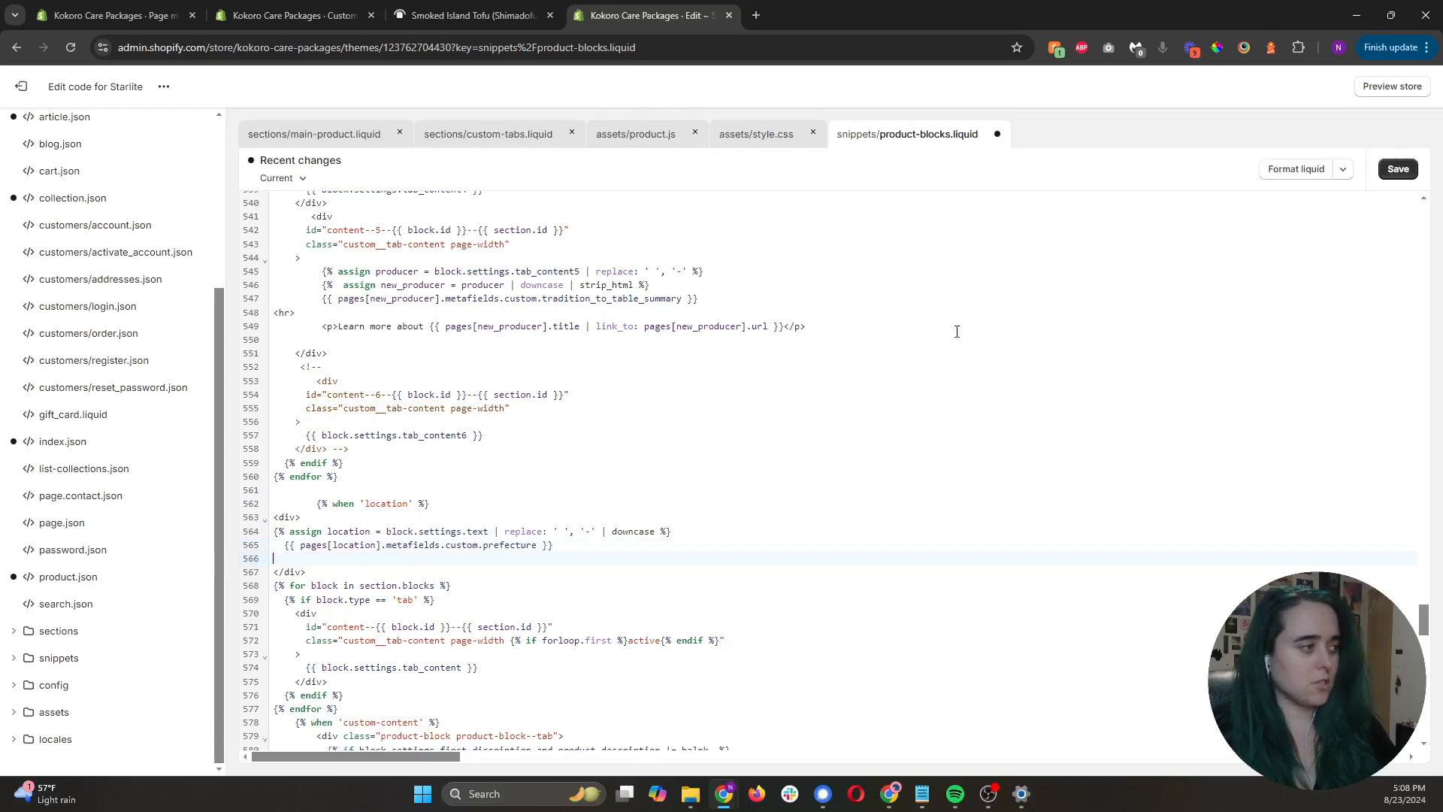
left_click(1395, 171)
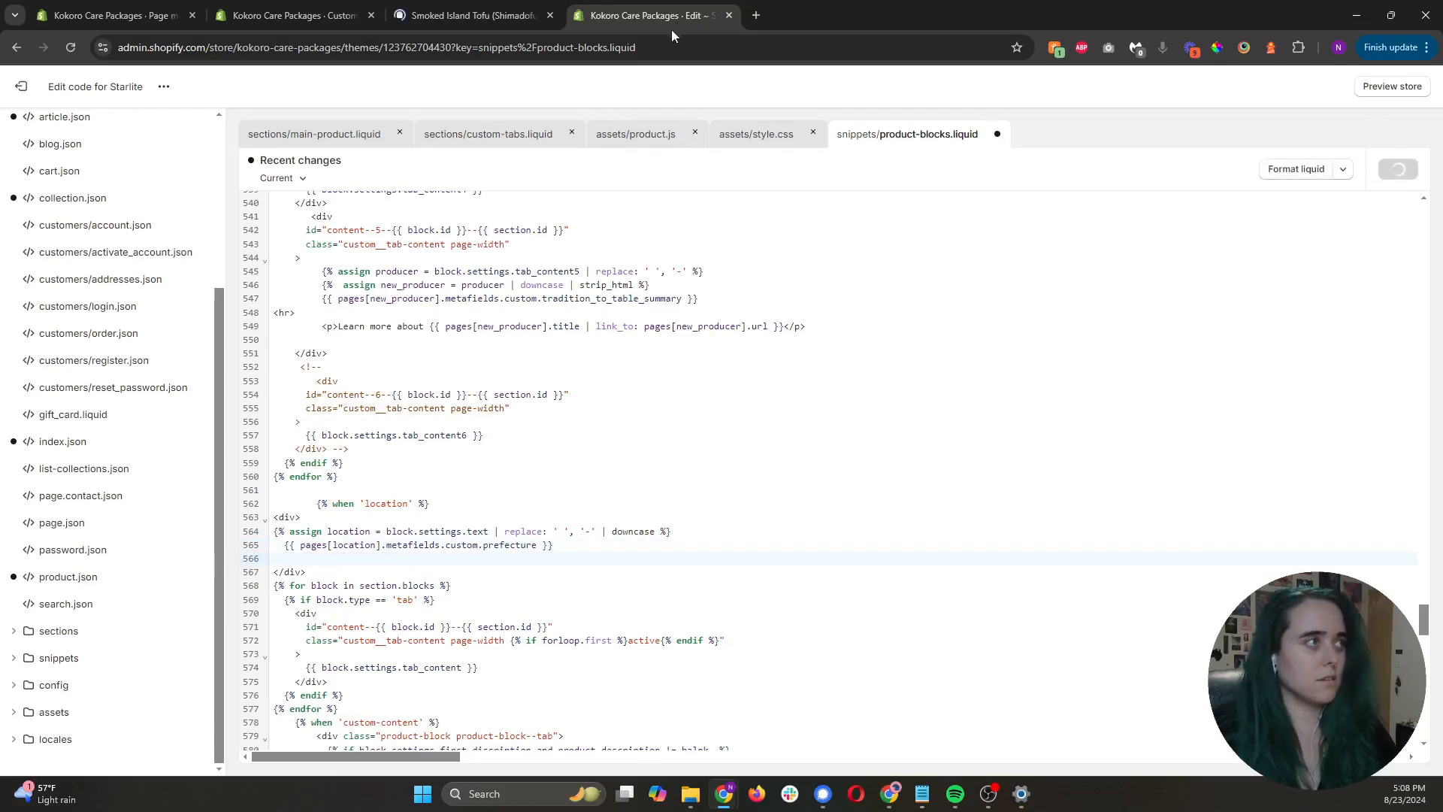
Reload the Smoked Island Tofu storefront preview to check the prefecture output below the share icons.
left_click(469, 13)
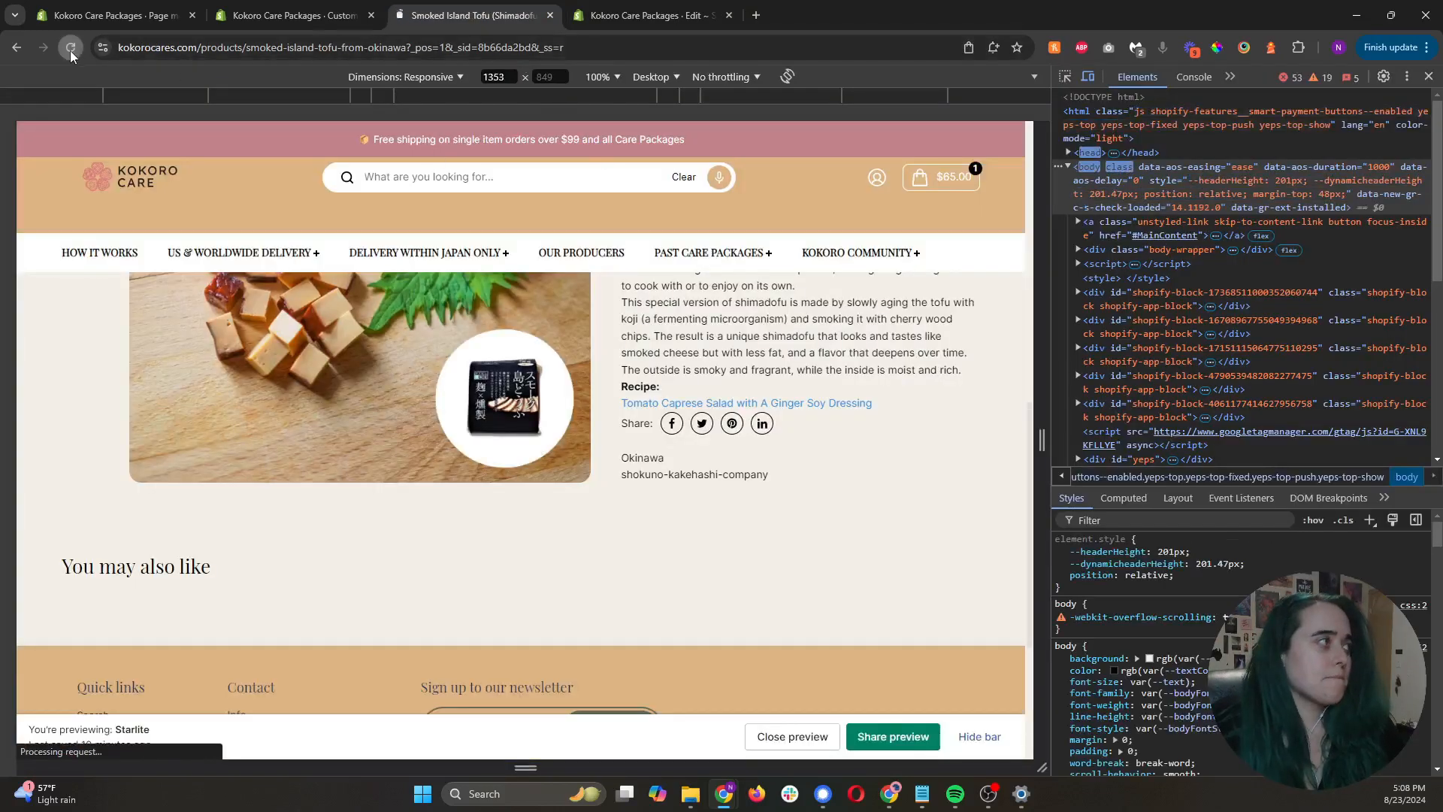
key("F5")
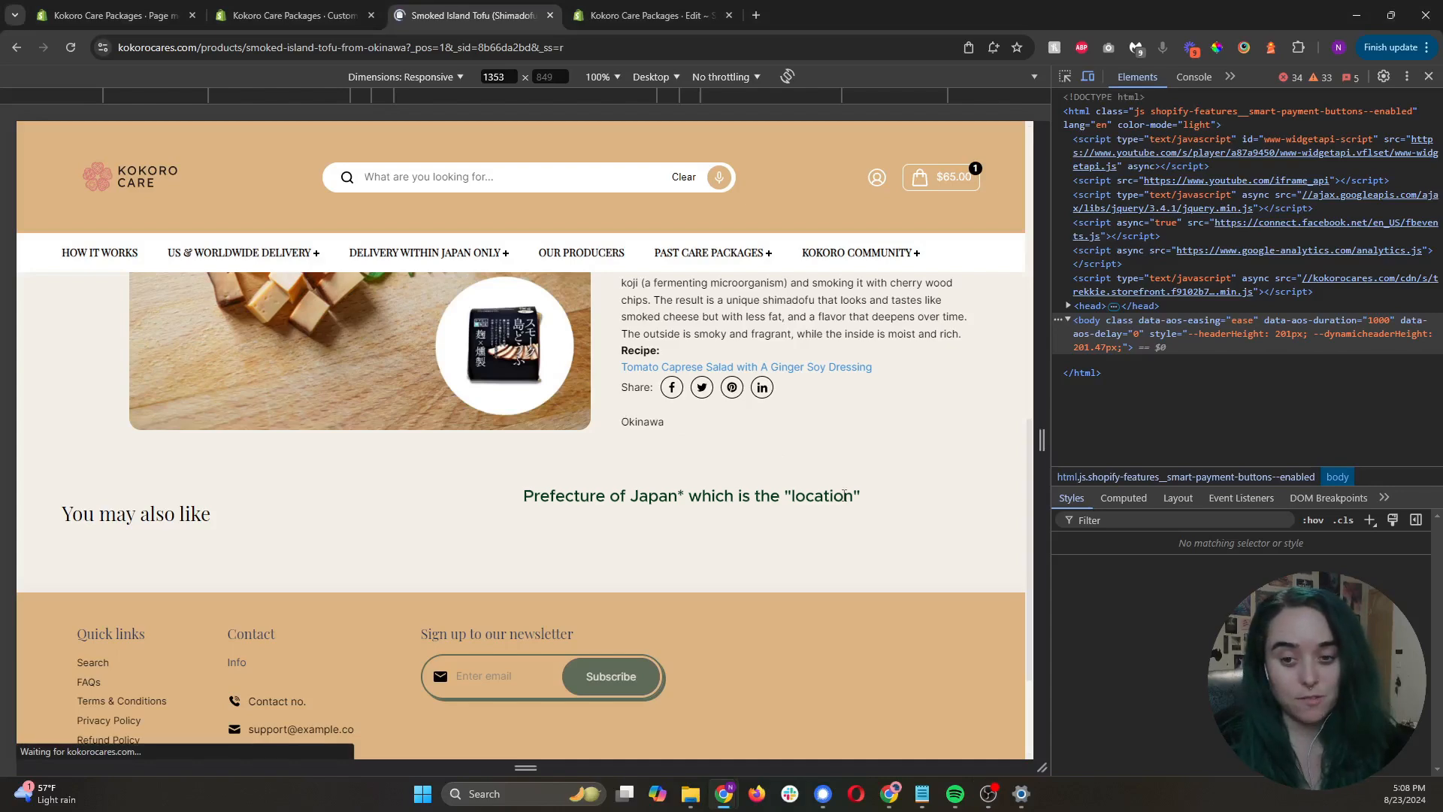
Below the prefecture output in product-blocks.liquid, start a second output reading {{ pages[location].metafields.custom. }} with the key left open.
key("ctrl+Tab")
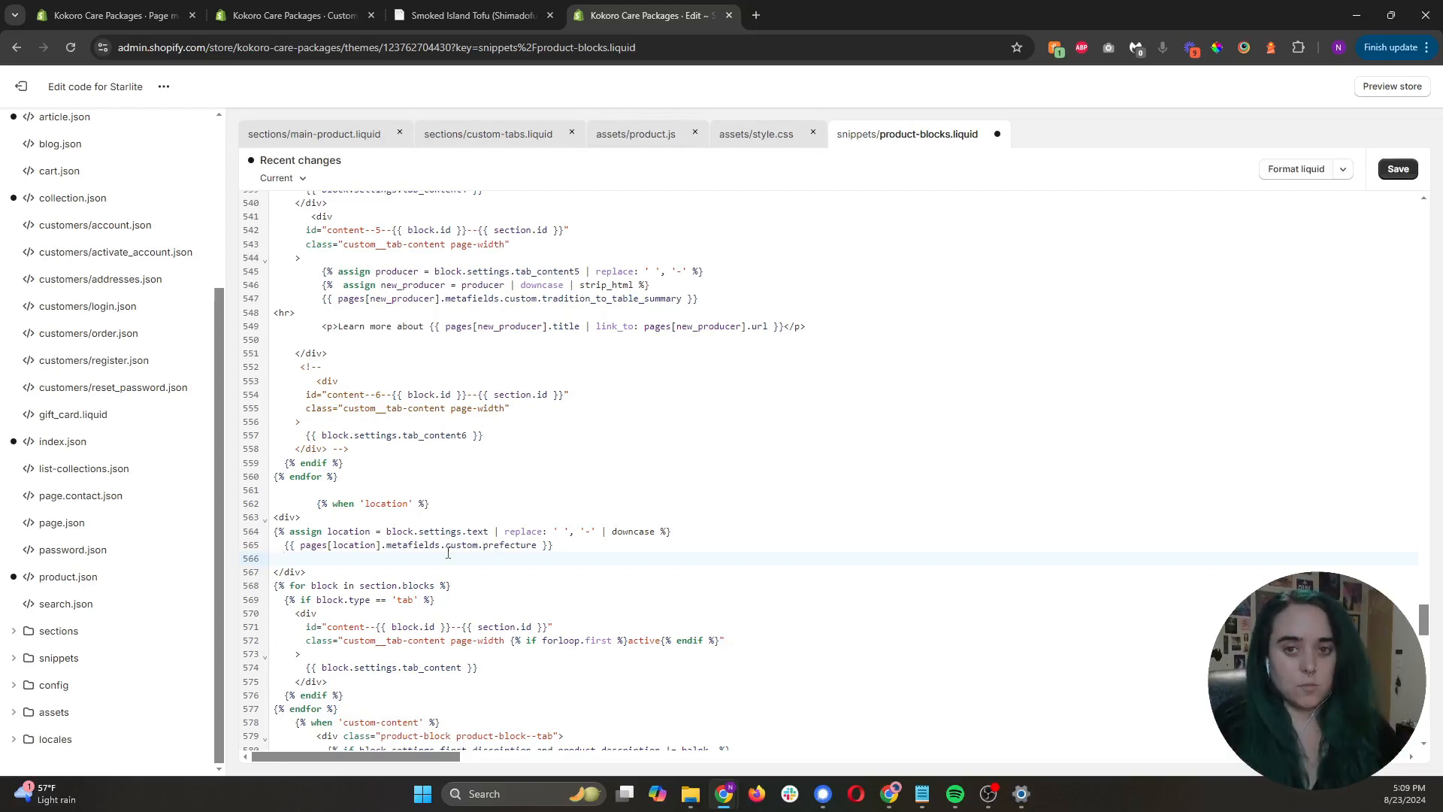
type("pages")
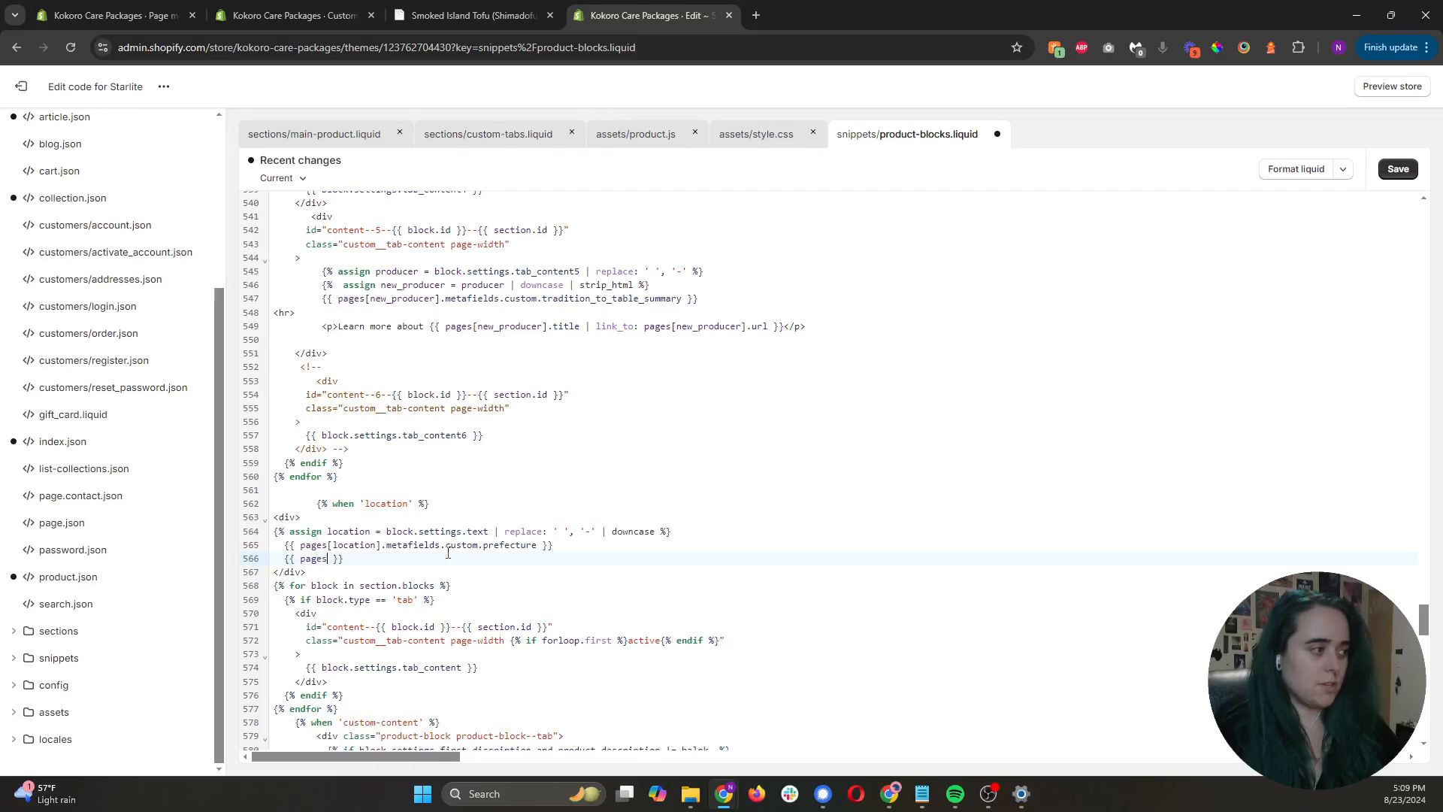
type("[location")
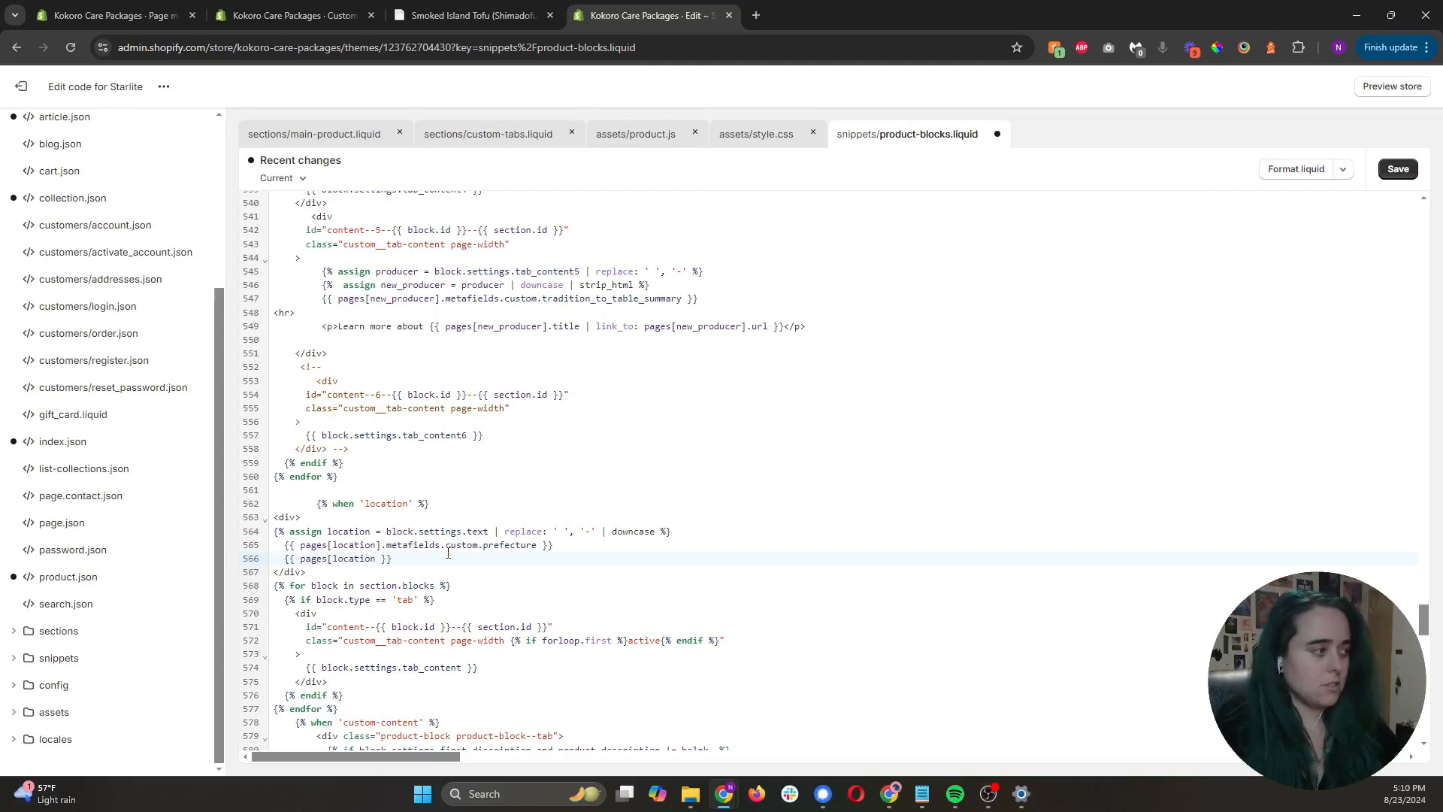
type("].metafiel")
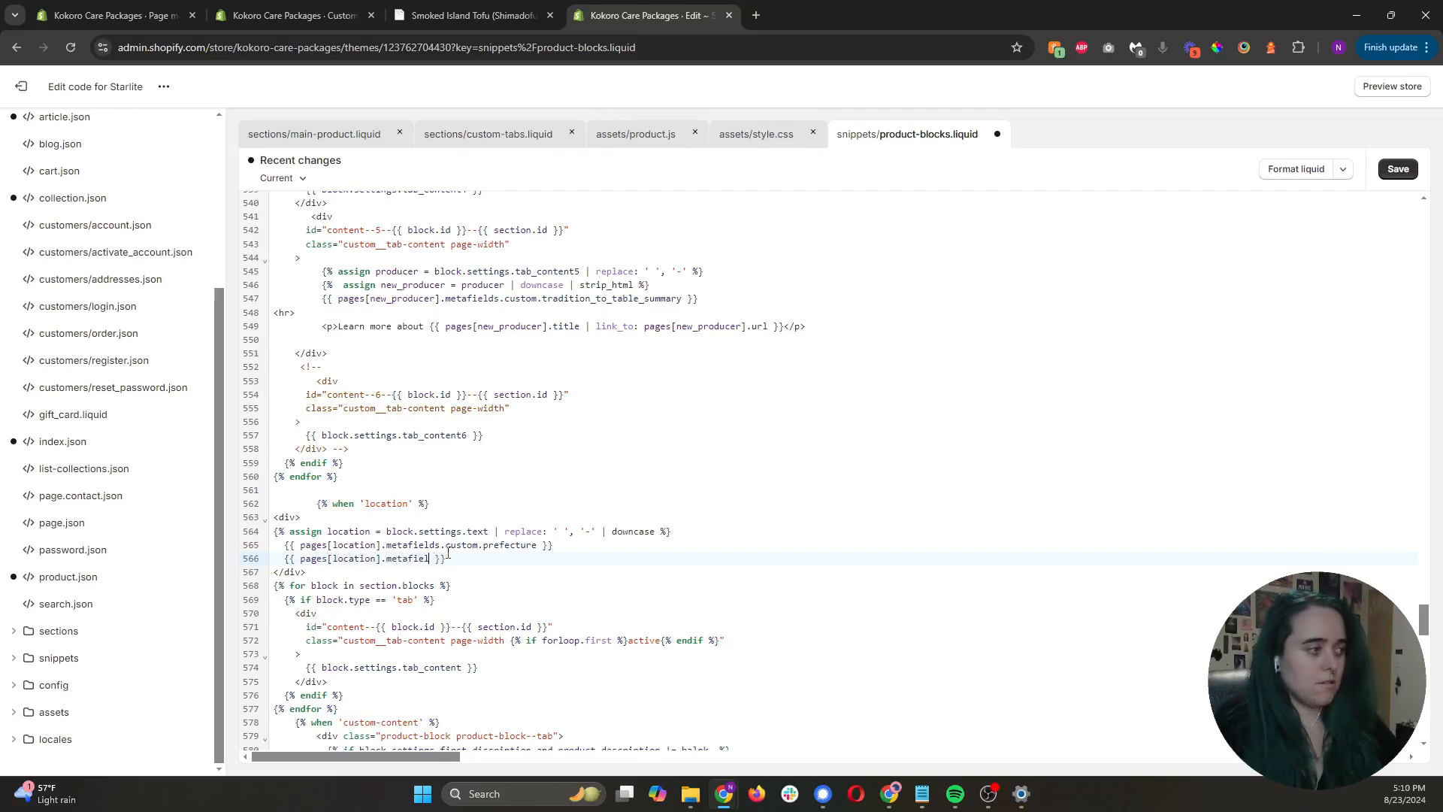
type("ds.custome")
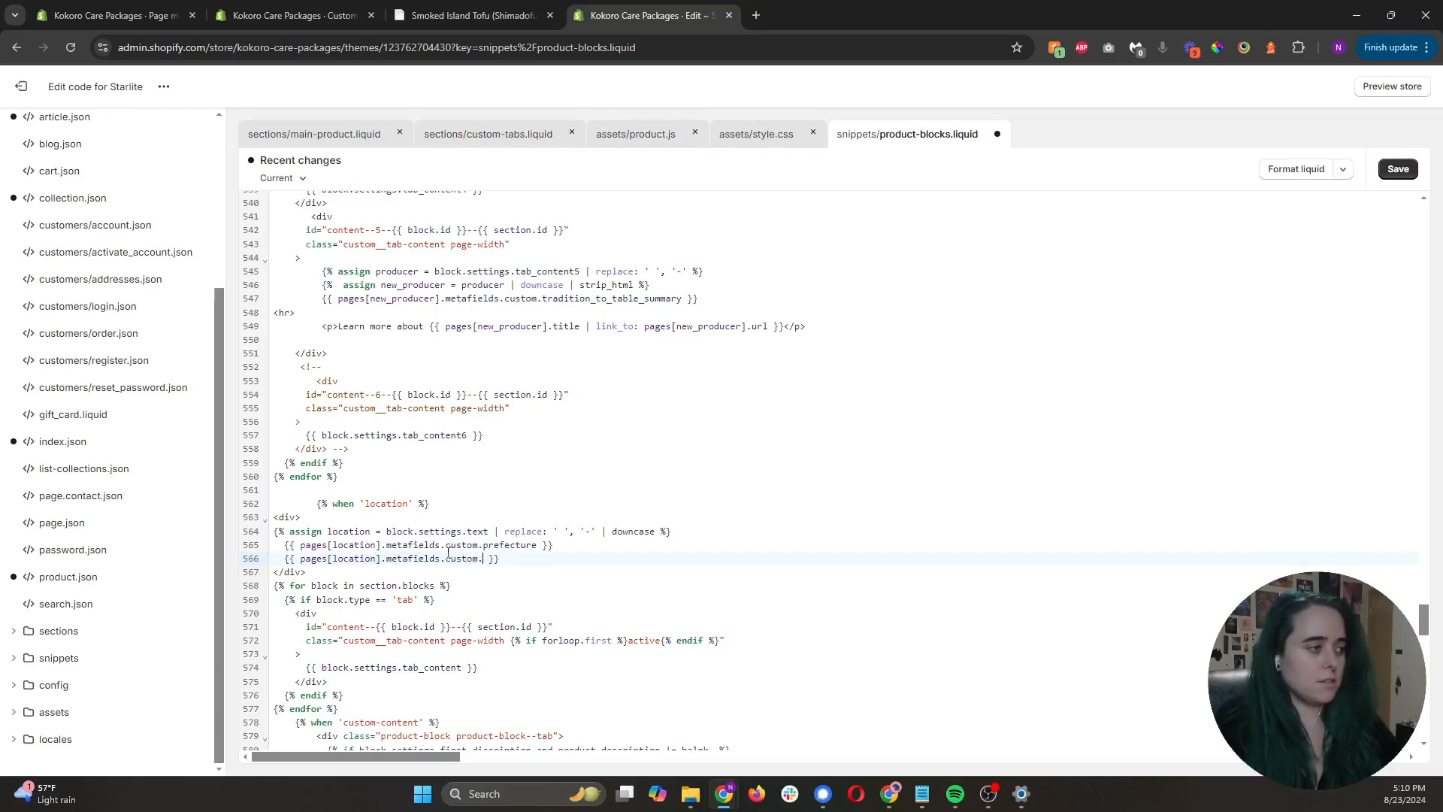
Look up the summary field in the page metafield definitions and complete the second output's key as tradition_to_table_summary.
left_click(271, 15)
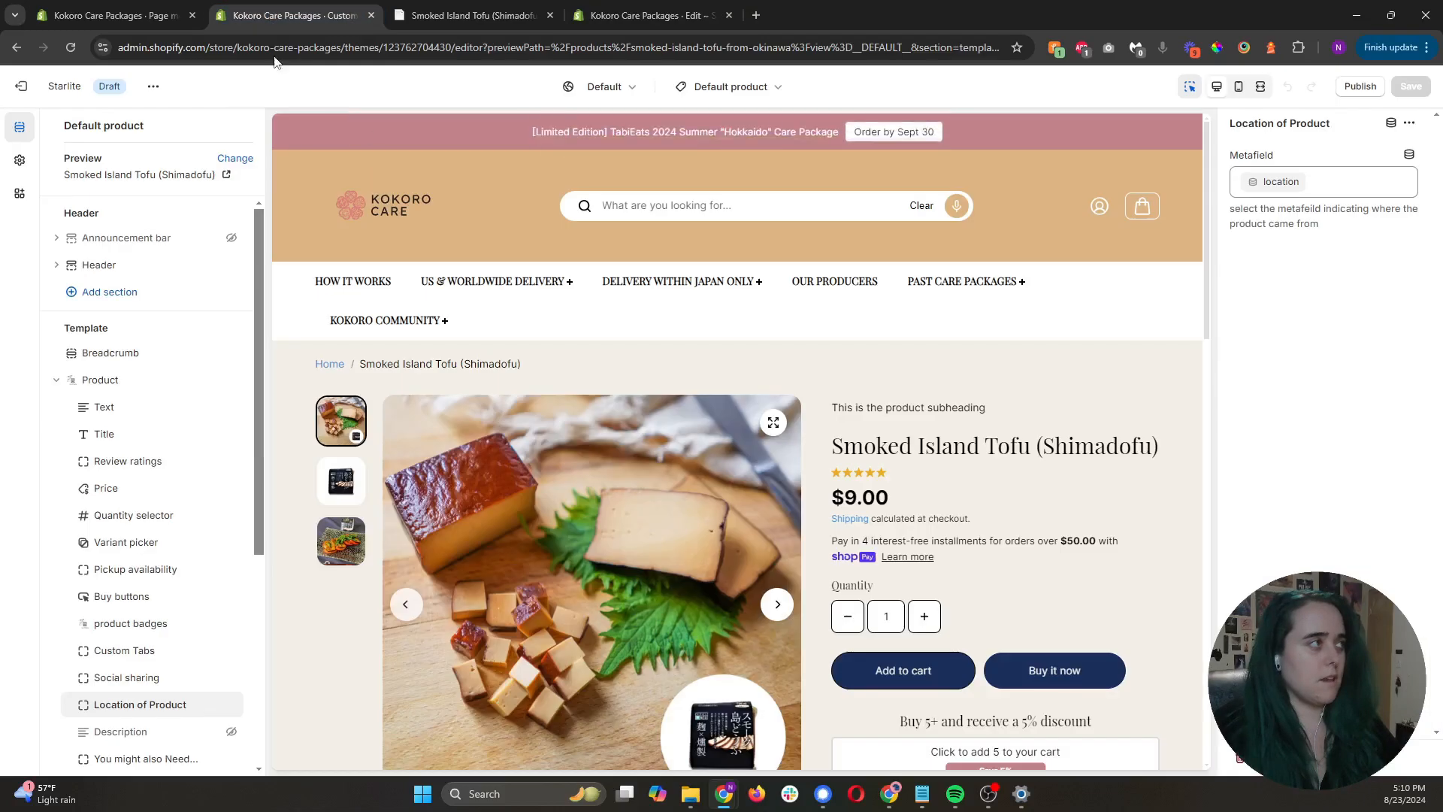
left_click(175, 16)
left_click(572, 154)
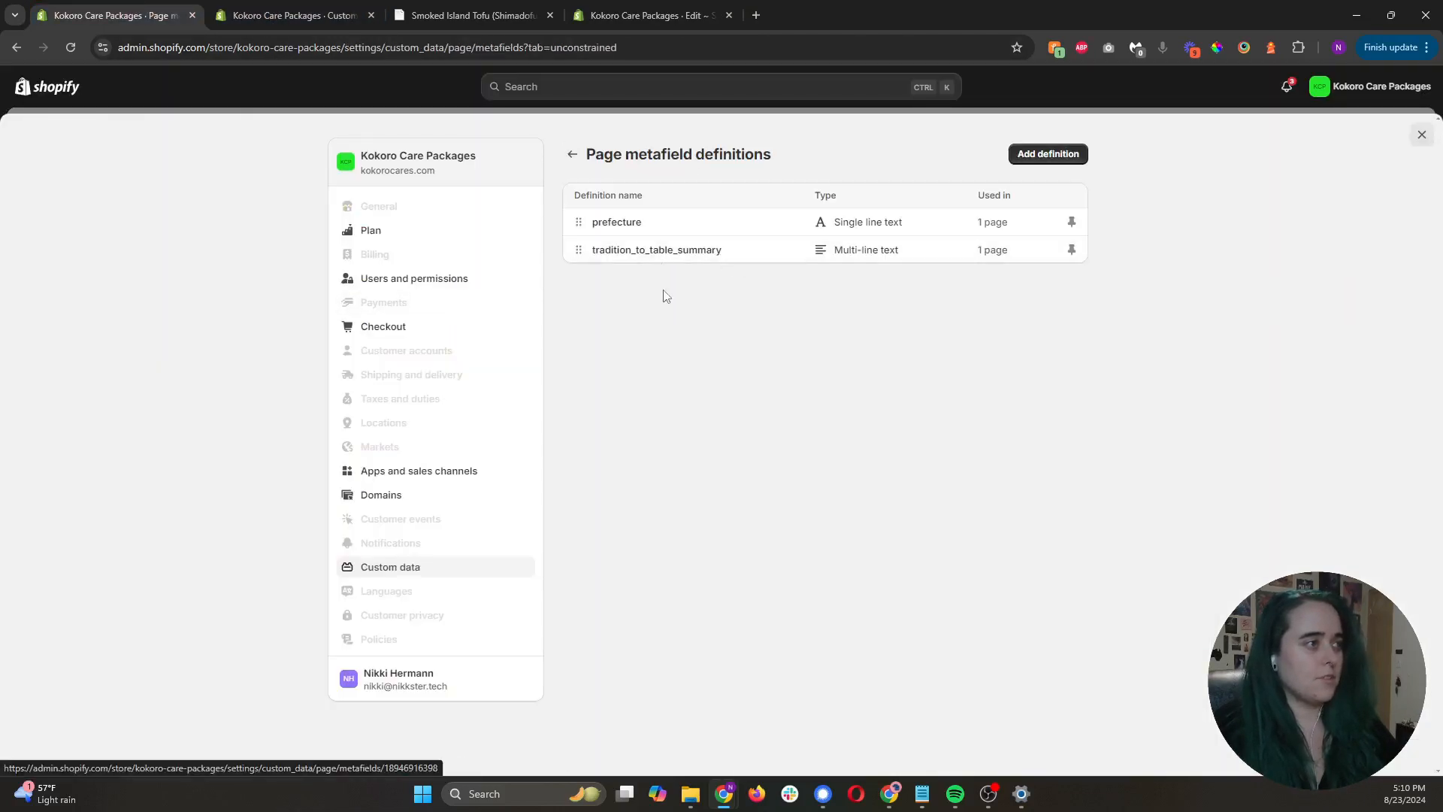
key("ctrl+4")
type("tradition_to")
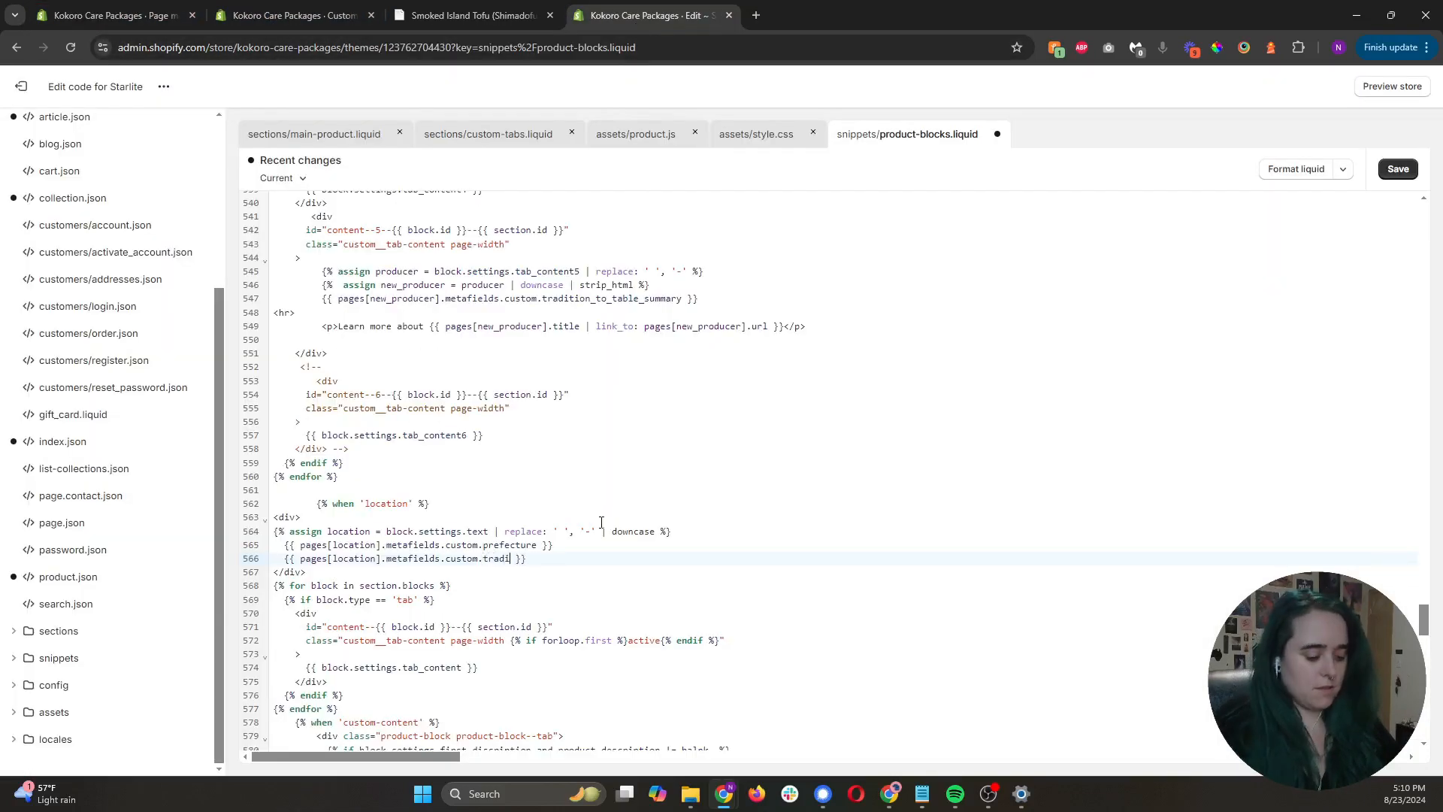
type("_table_summary")
key("Right")
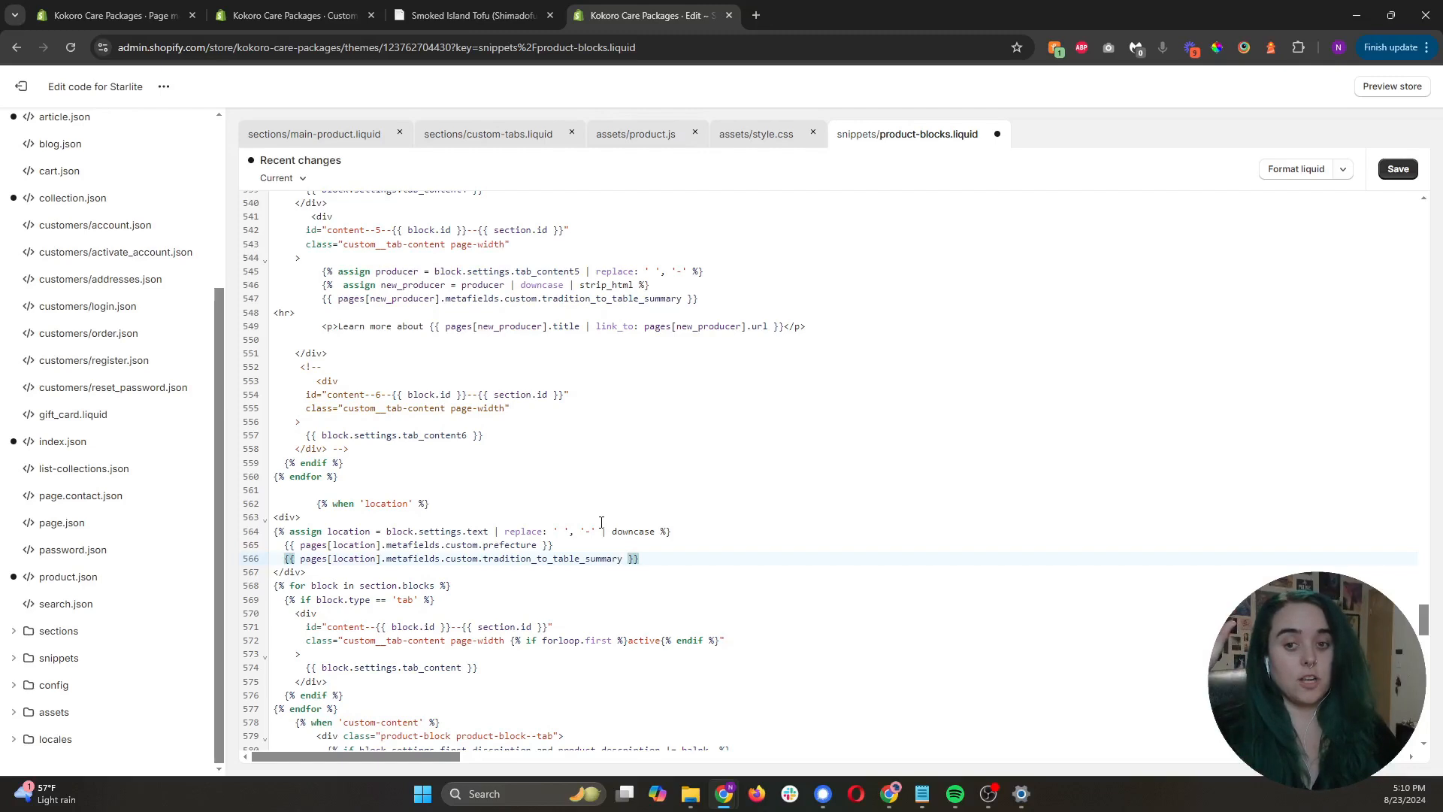
Wrap the prefecture output in an h5 heading beginning with "This product was produced in", and save the snippet.
left_click(284, 546)
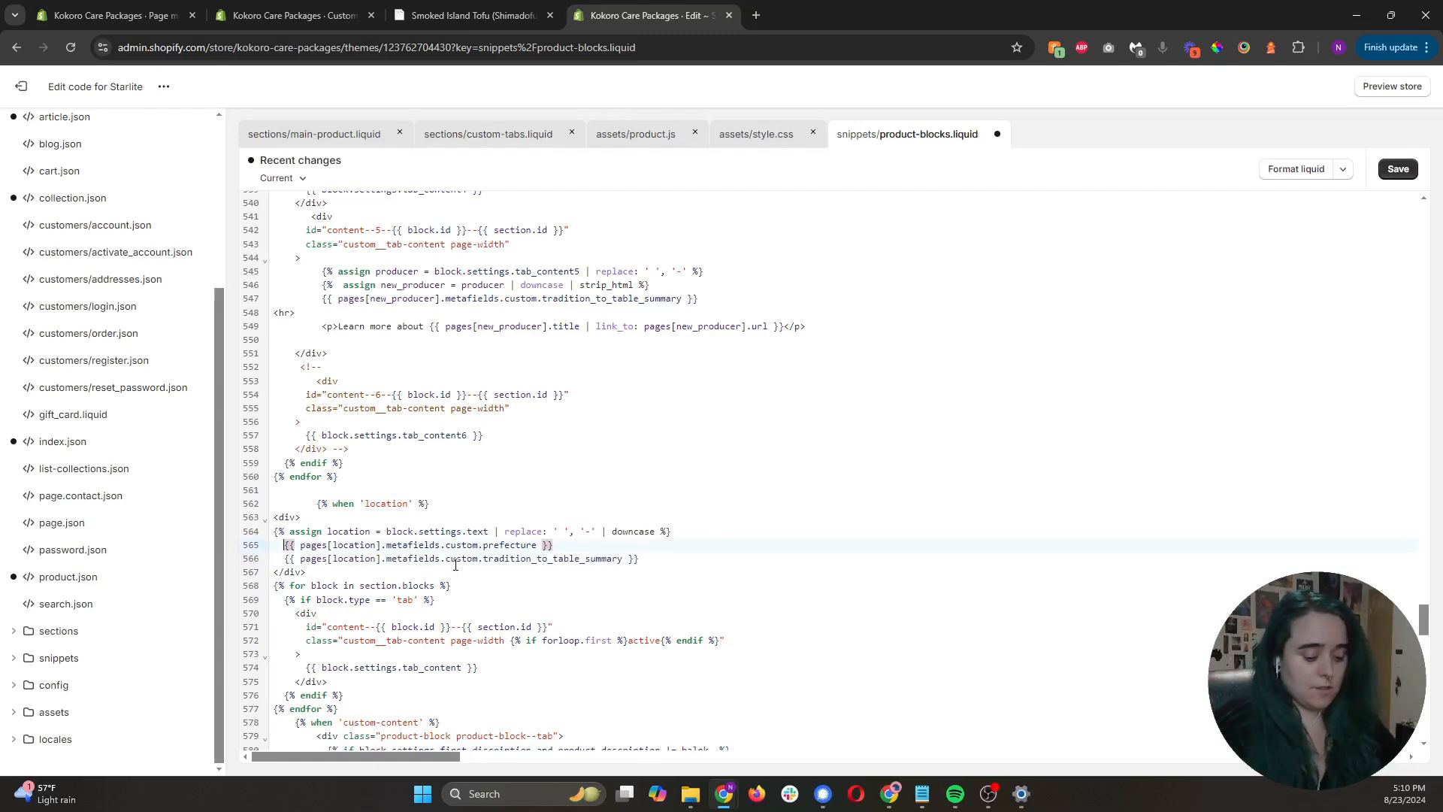
type("<h5>This pro")
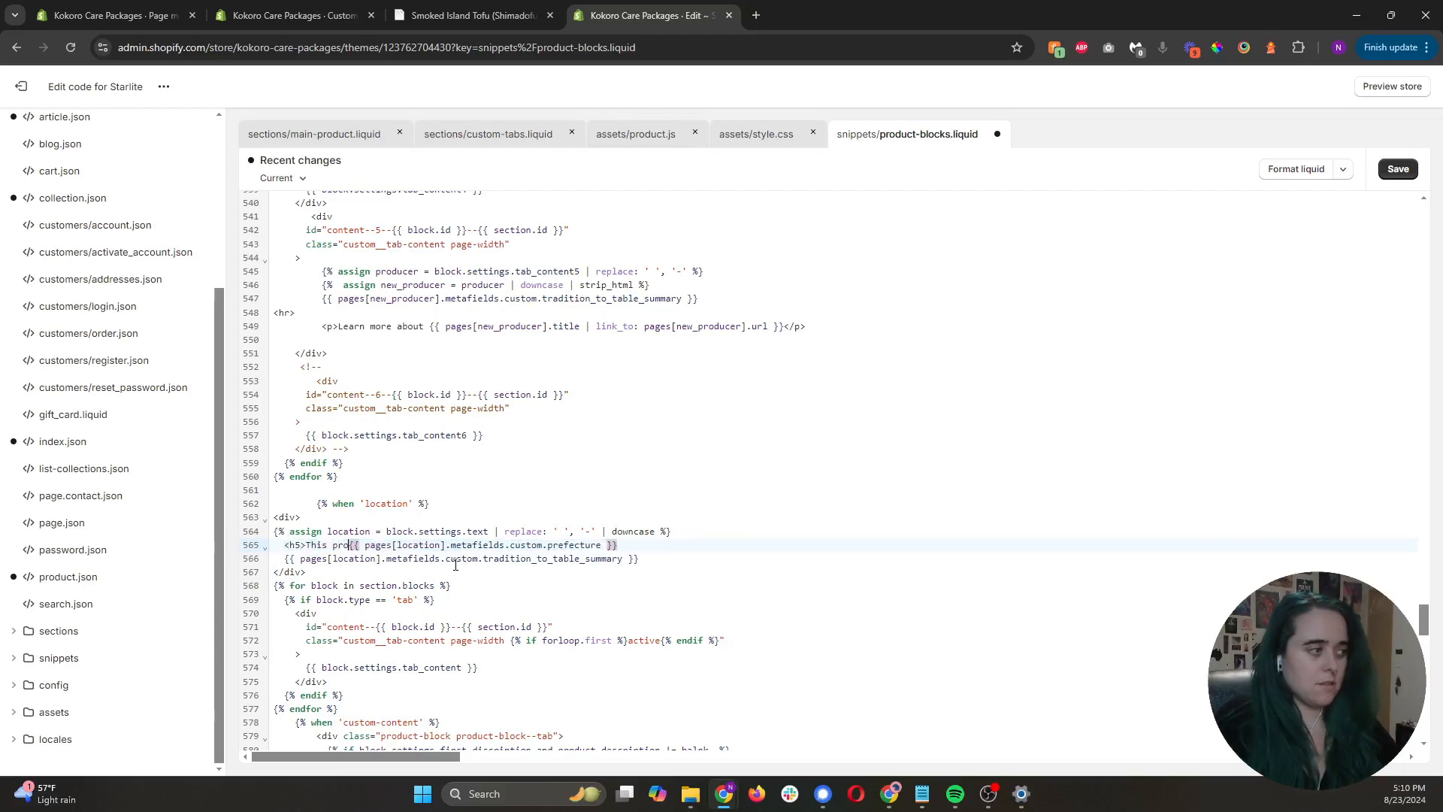
type("duct was prod")
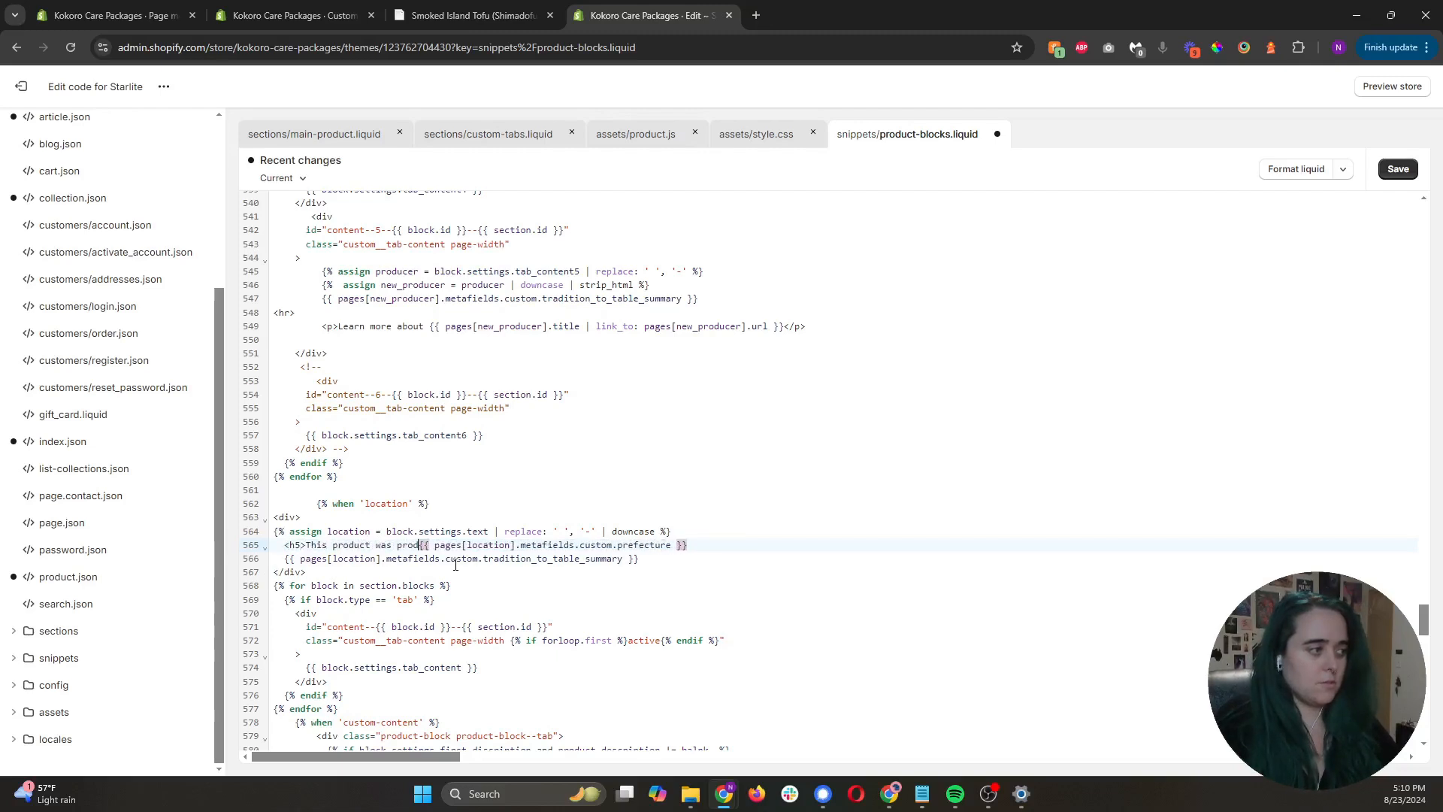
type("uced in")
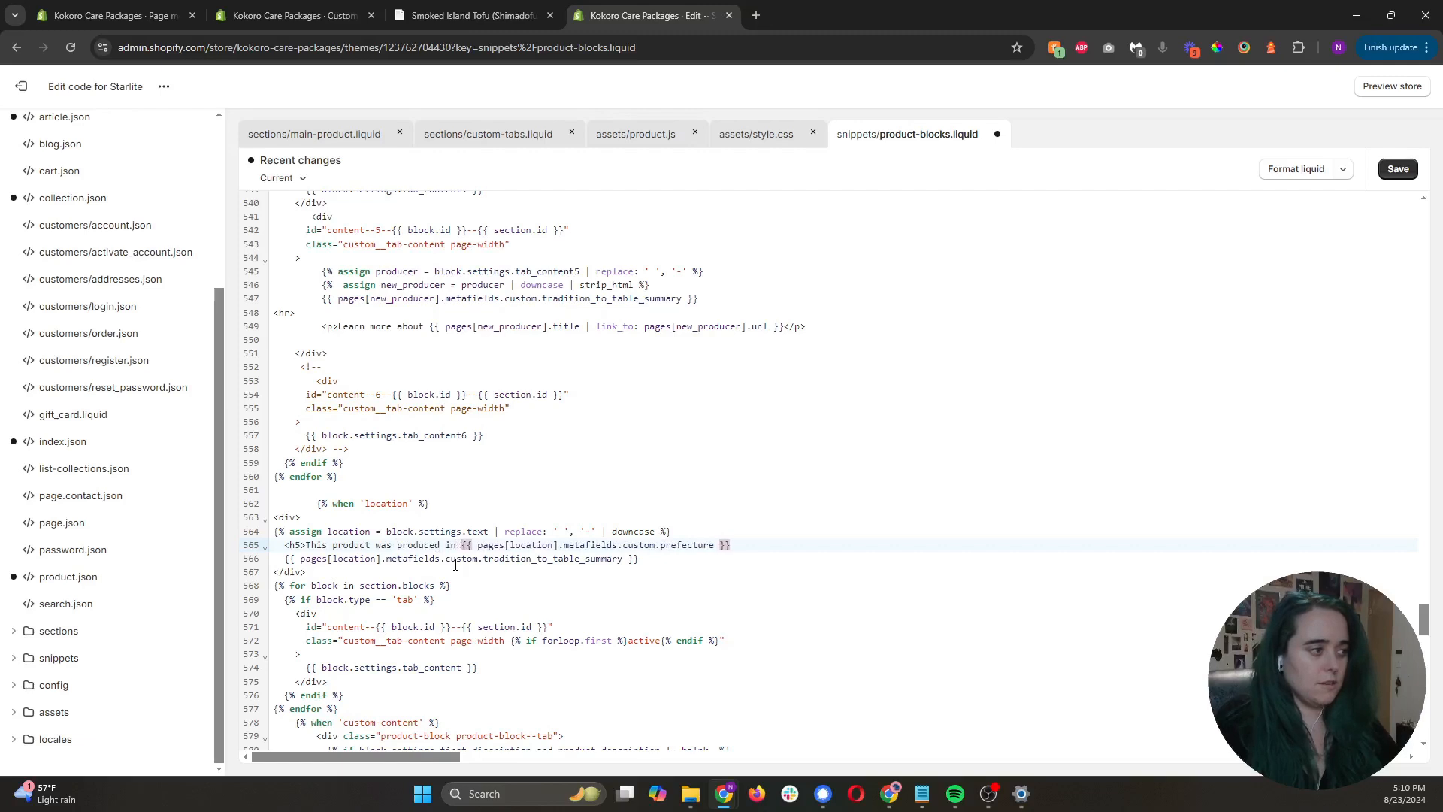
left_click(782, 541)
type("<")
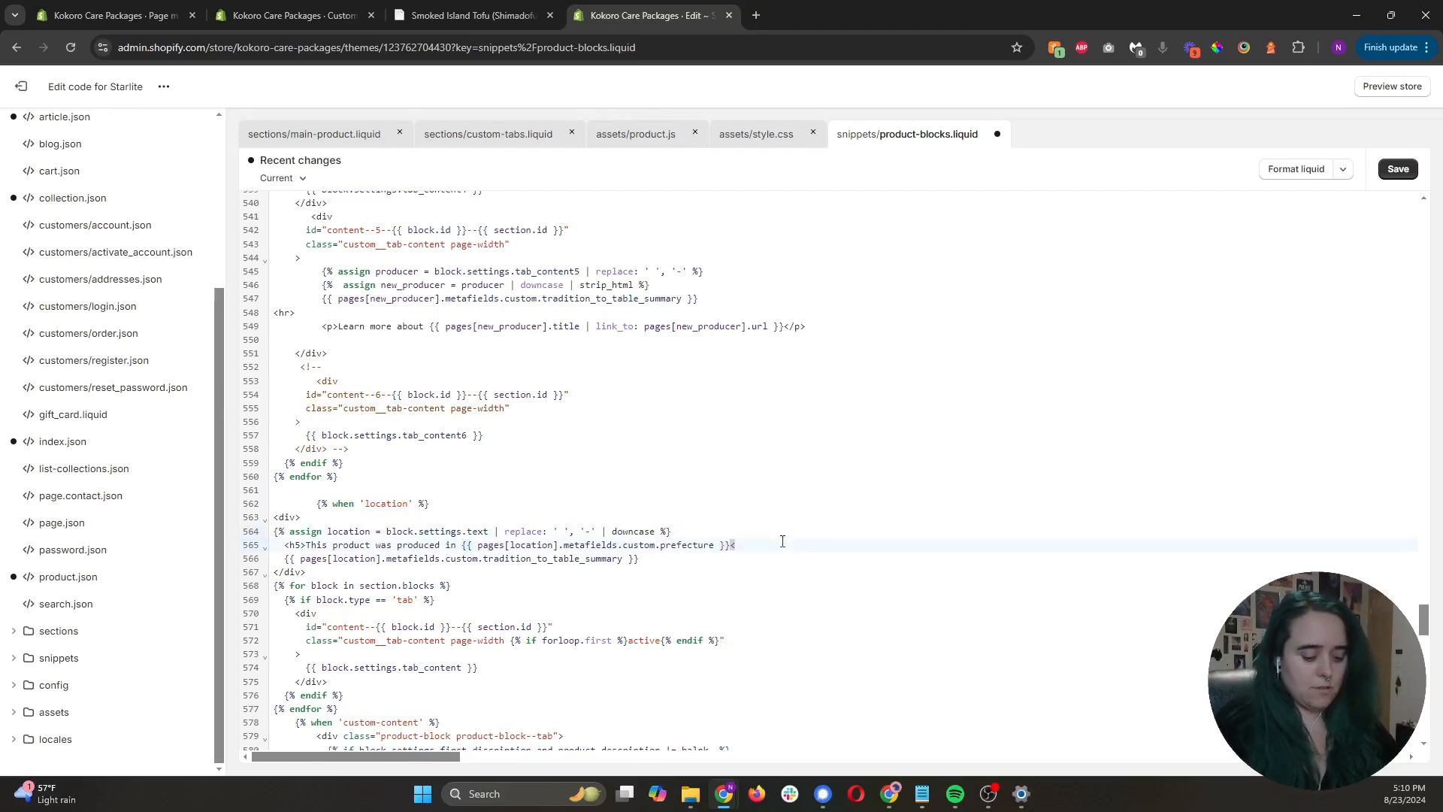
type("/h5>")
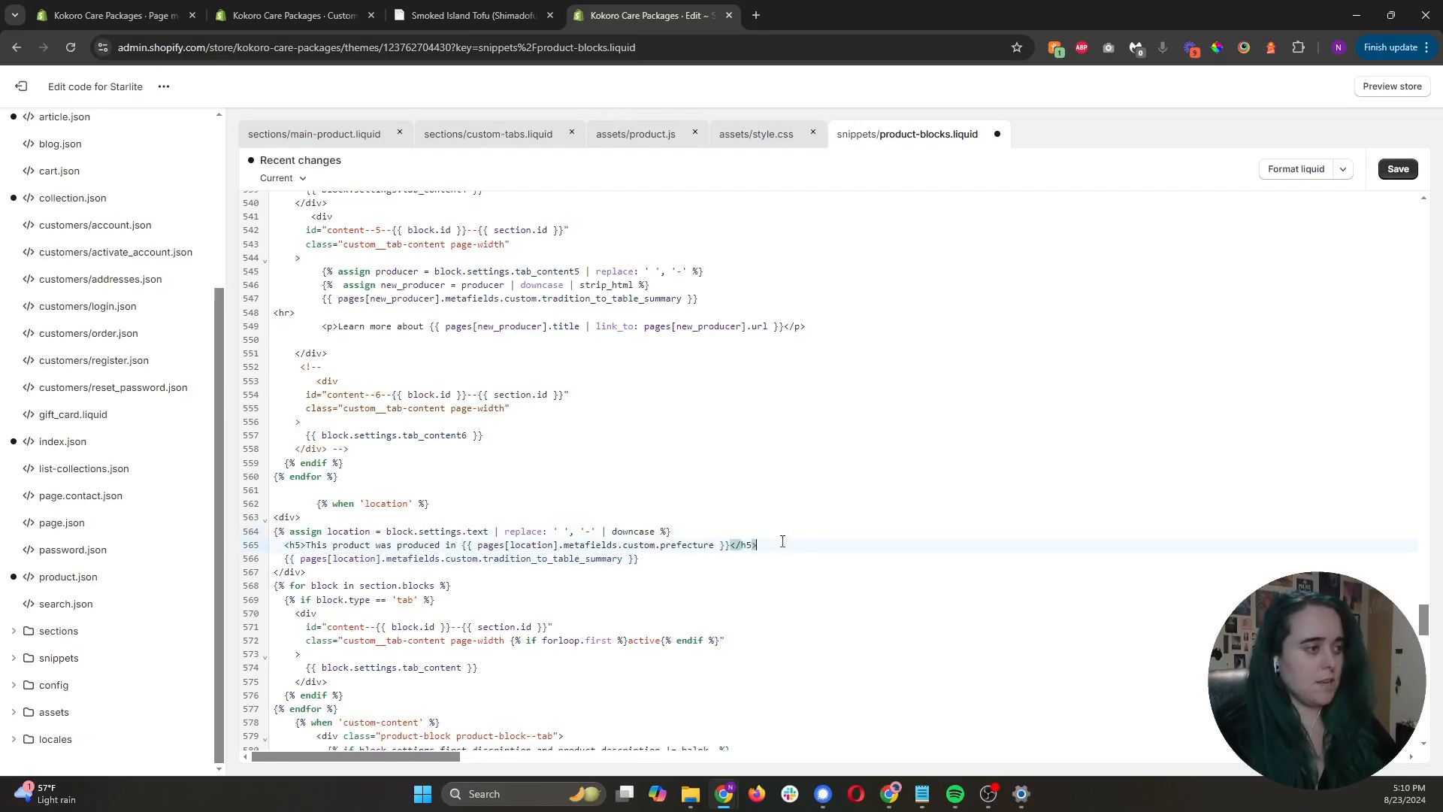
left_click(1398, 170)
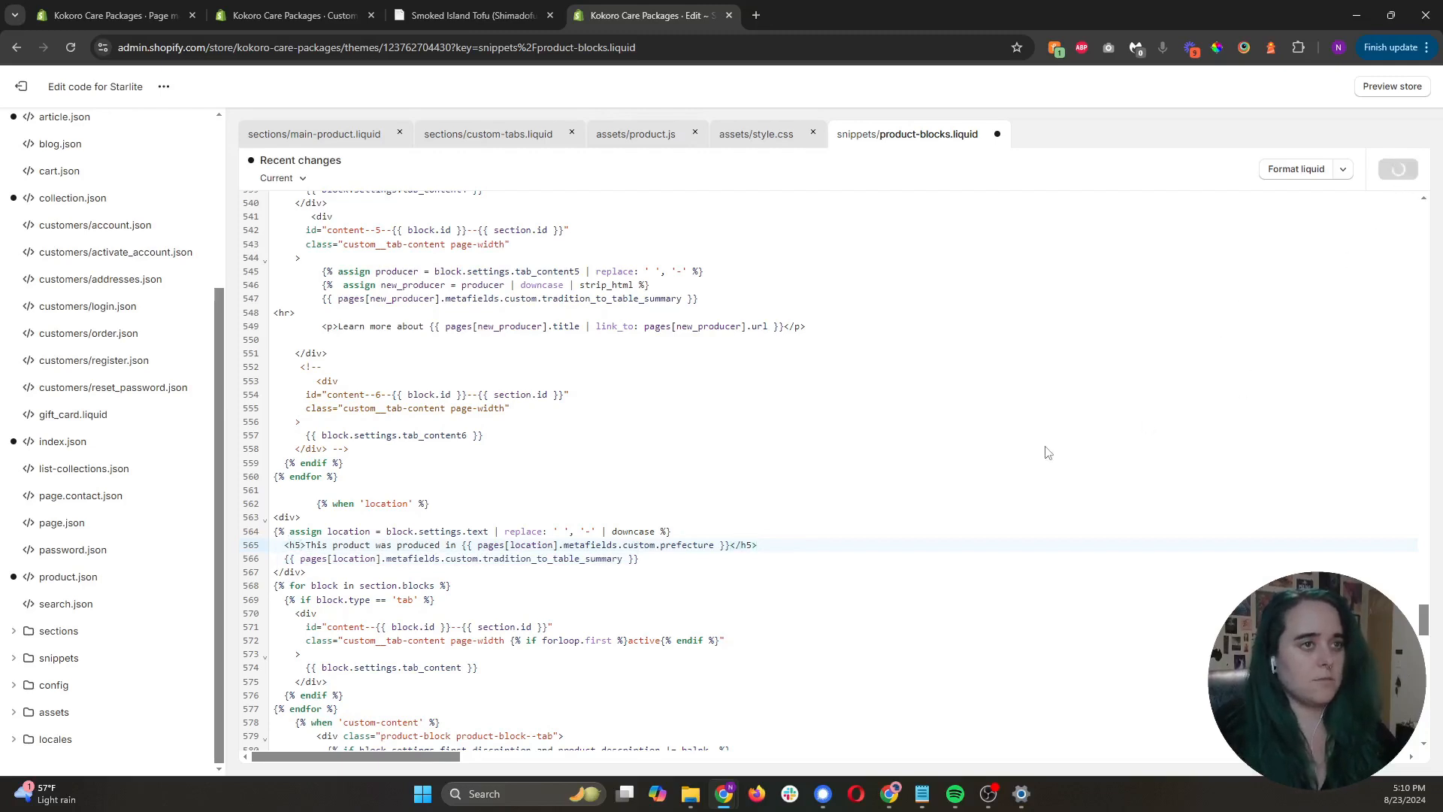
Reload the Smoked Island Tofu storefront preview and examine the location heading and producer summary below the share icons.
left_click(474, 16)
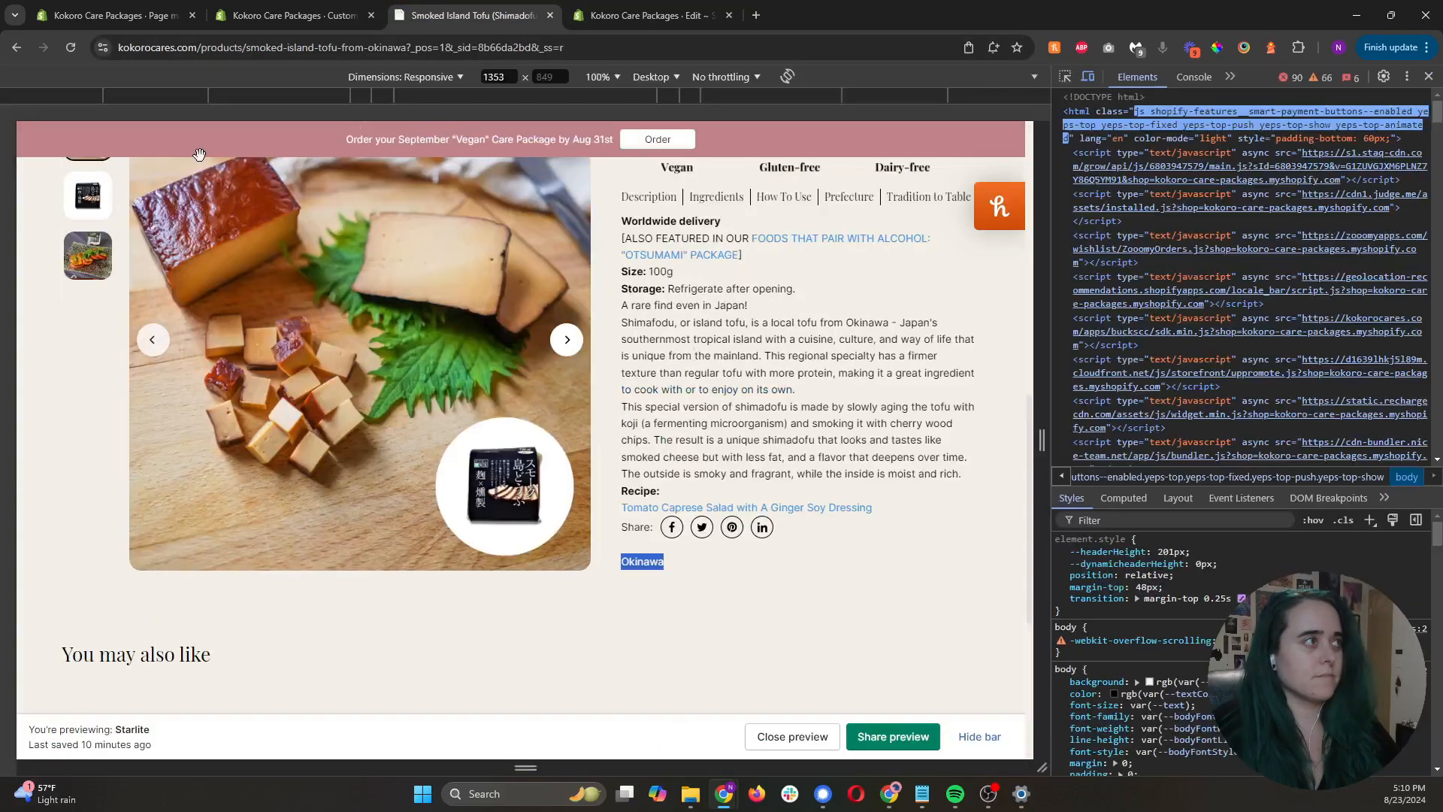
key("ctrl+r")
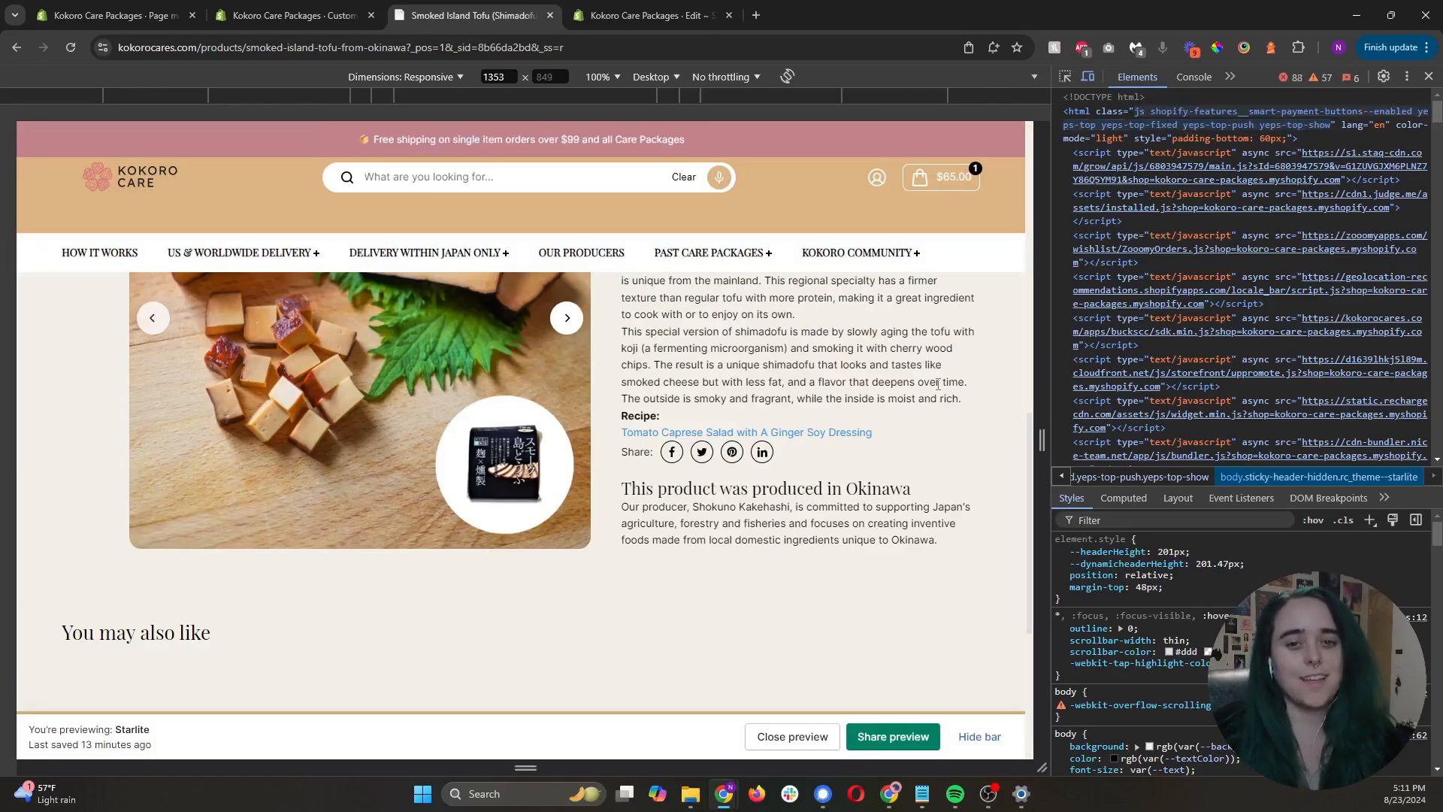
left_click_drag(616, 488, 885, 488)
left_click(922, 489)
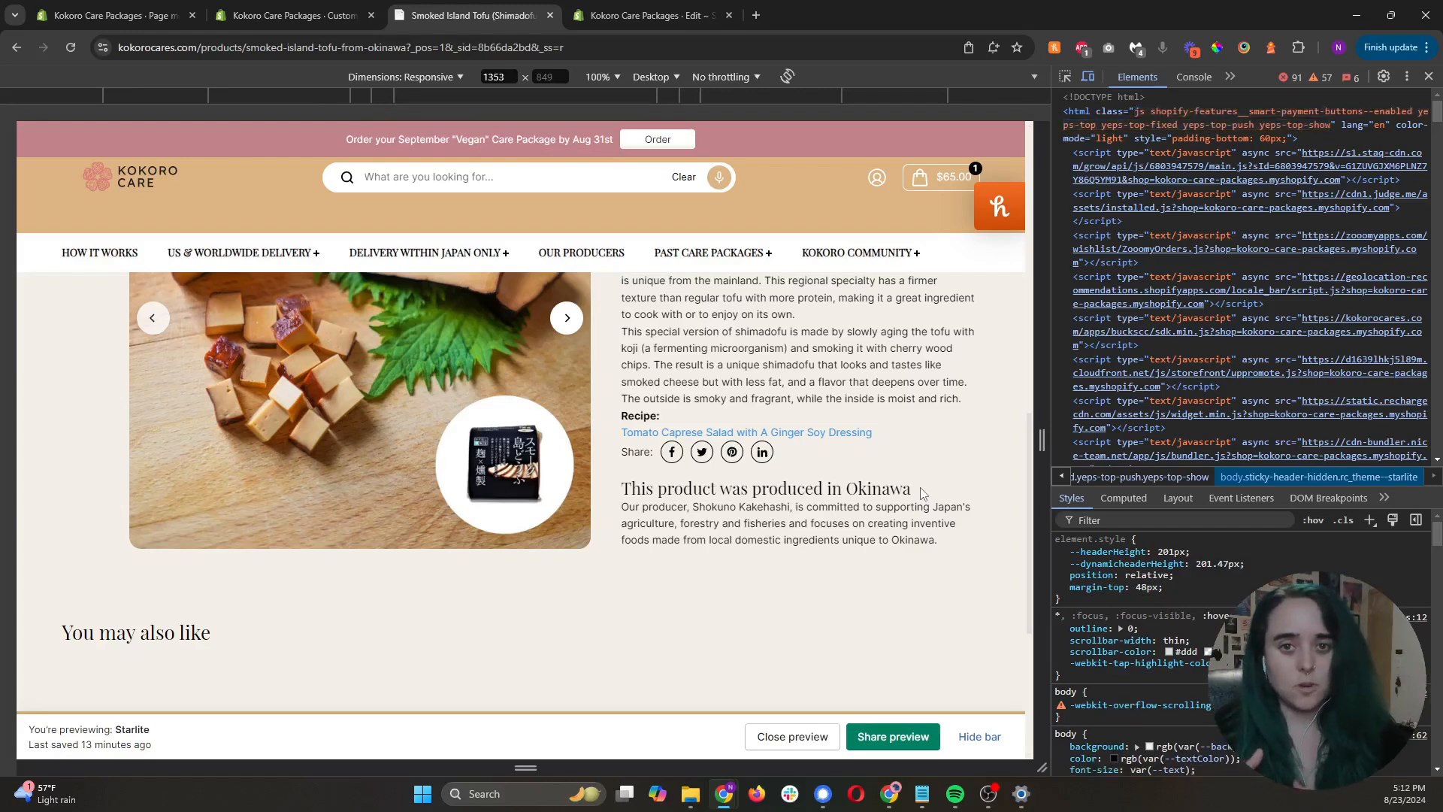
Below the summary output in product-blocks.liquid, start a paragraph reading <p>Learn more about {{ pages[location].title }}.
key("ctrl+Tab")
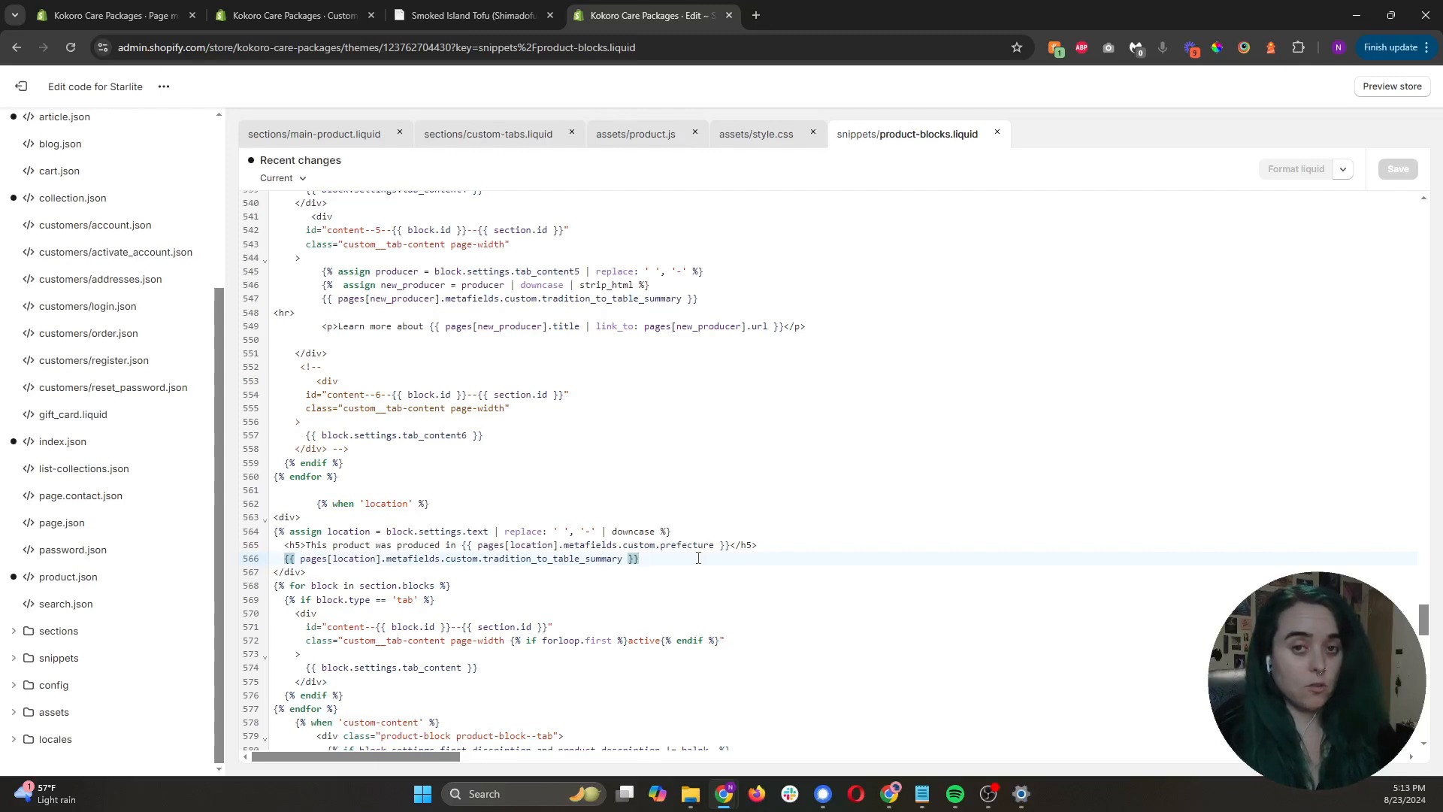
key("Return")
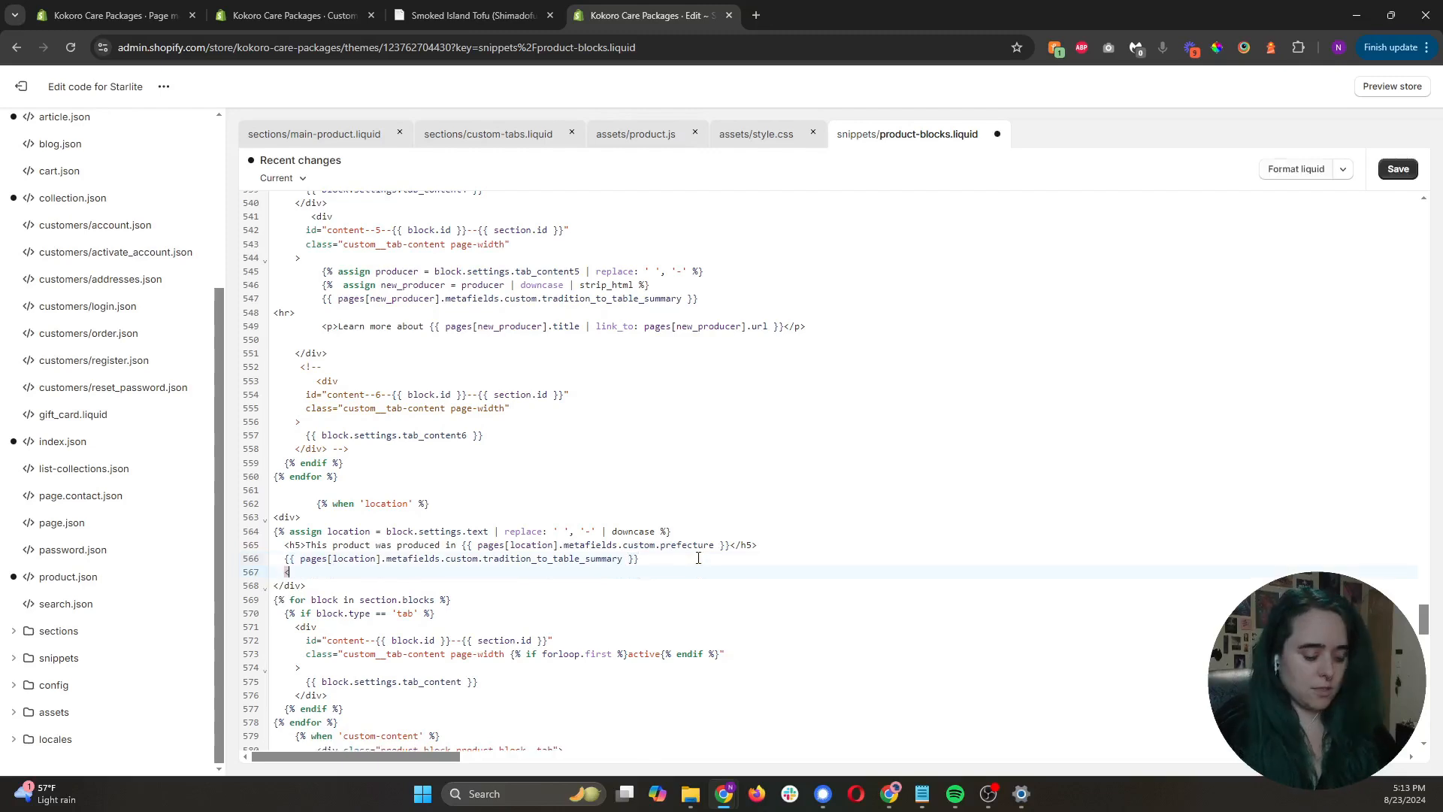
type("<p>Learn ")
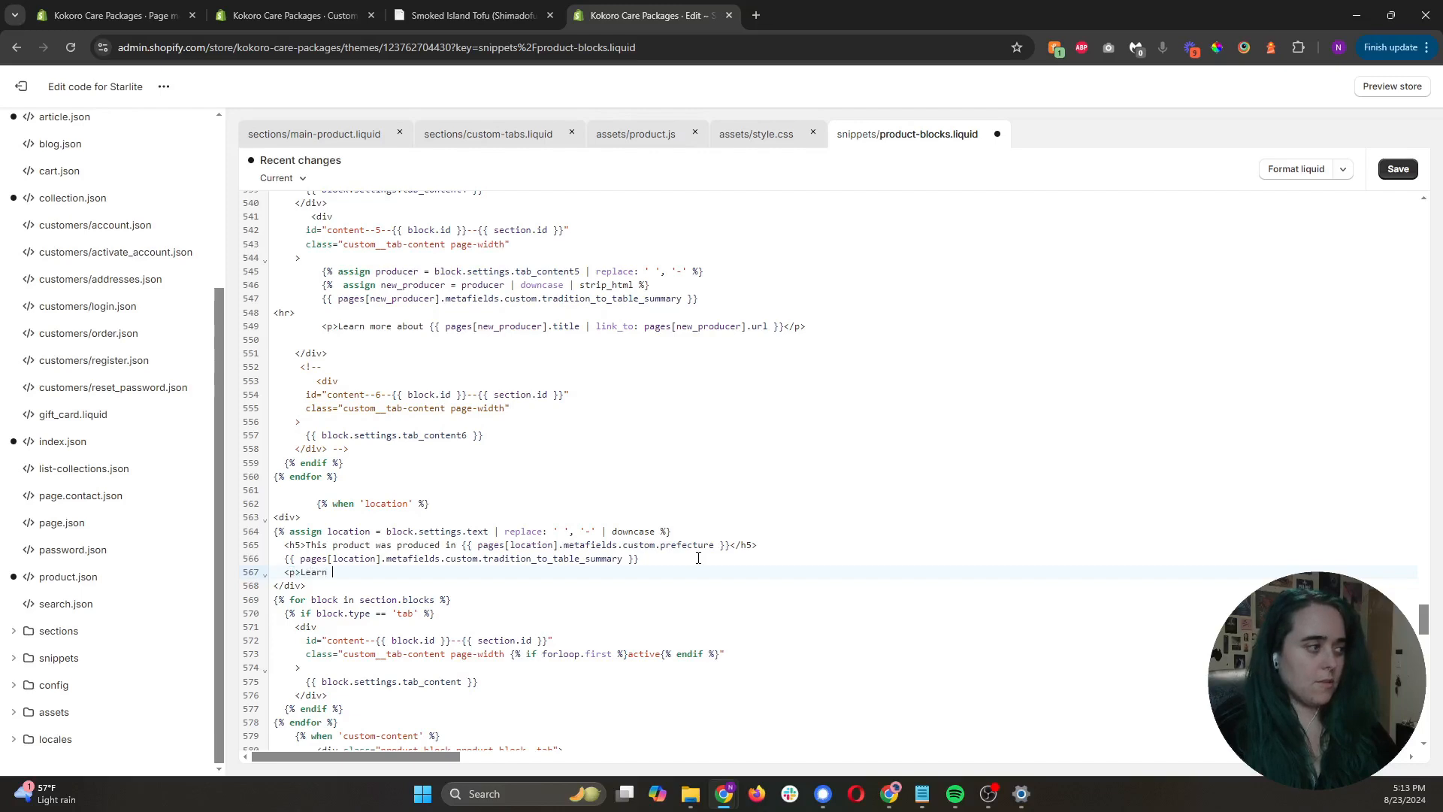
type("more about")
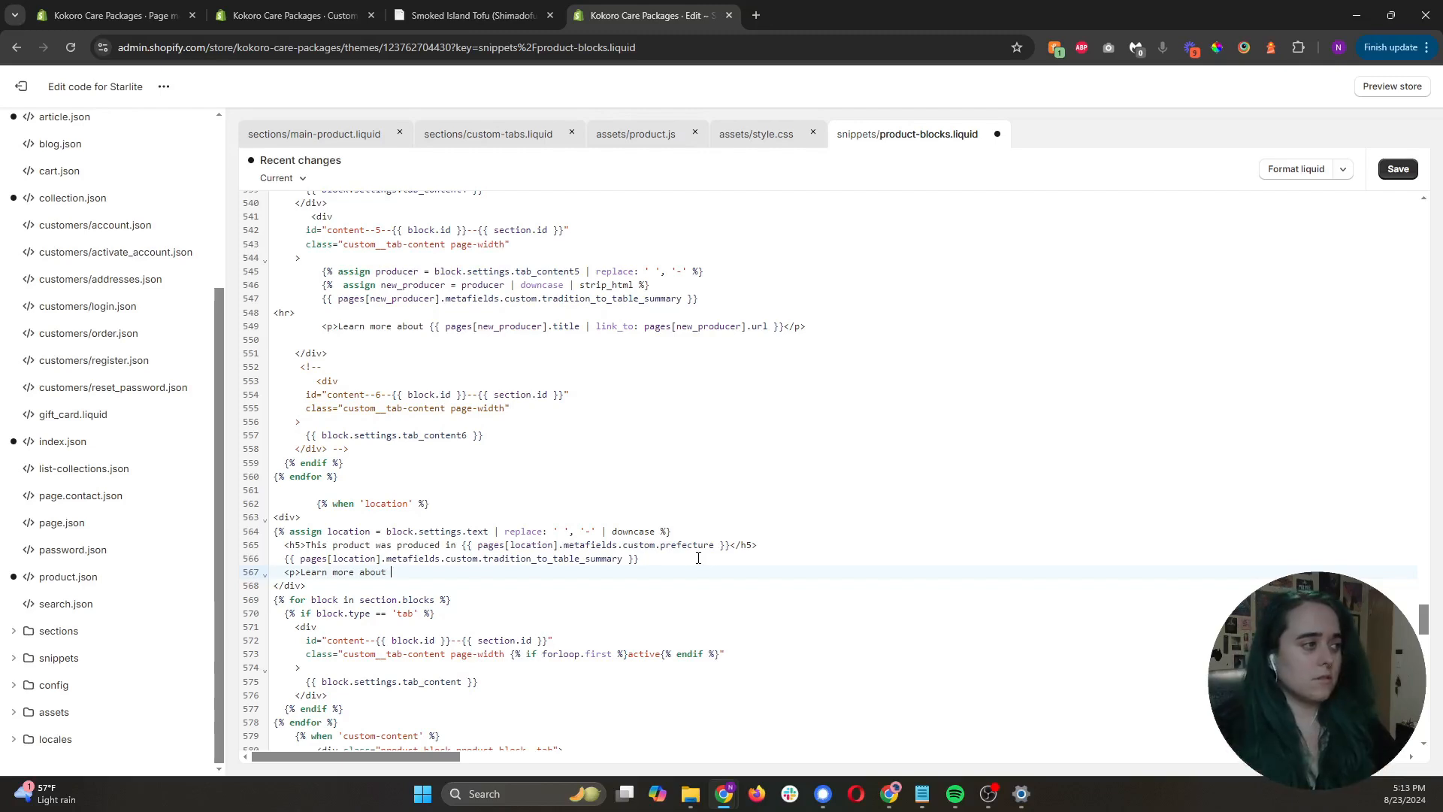
type("{{ pages [")
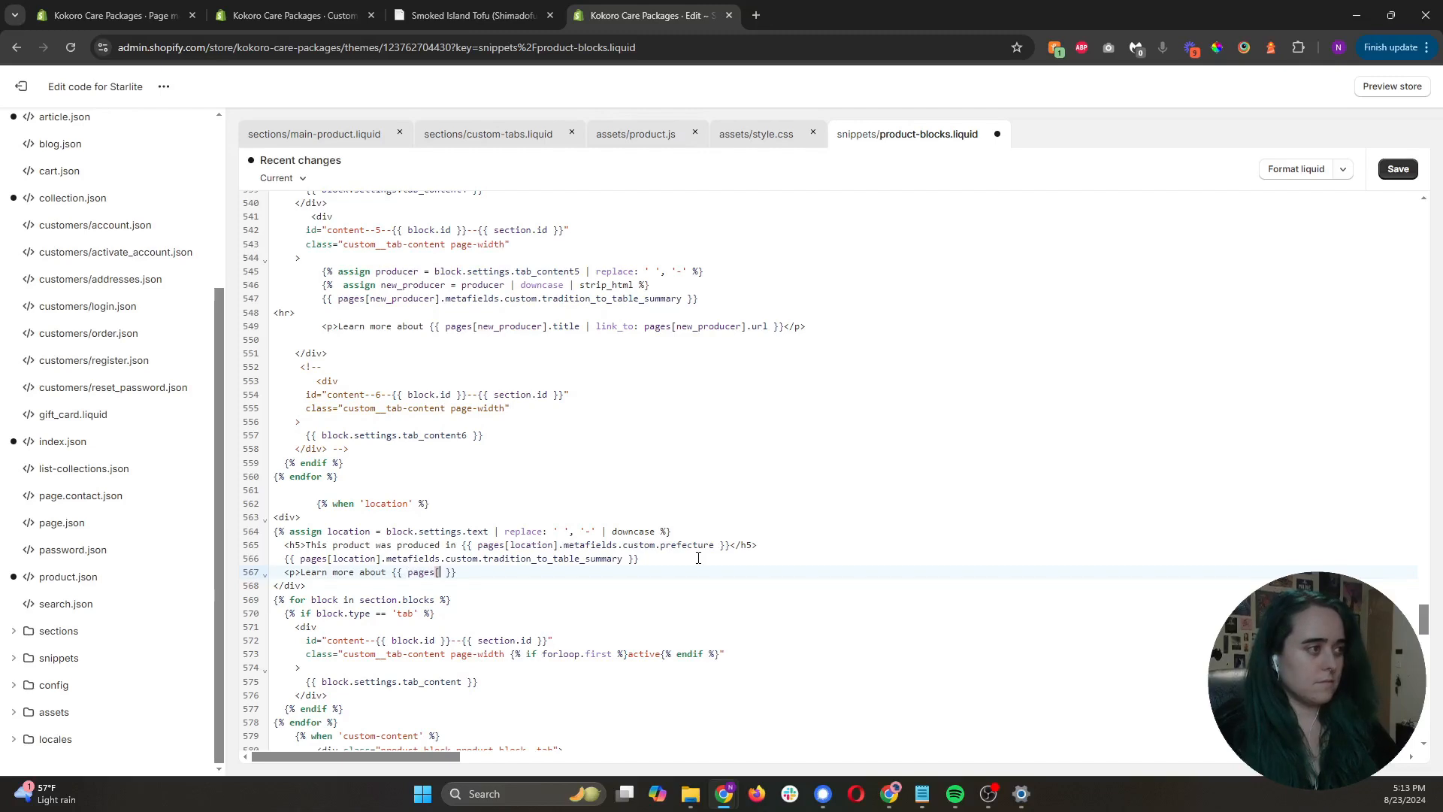
type("location].title")
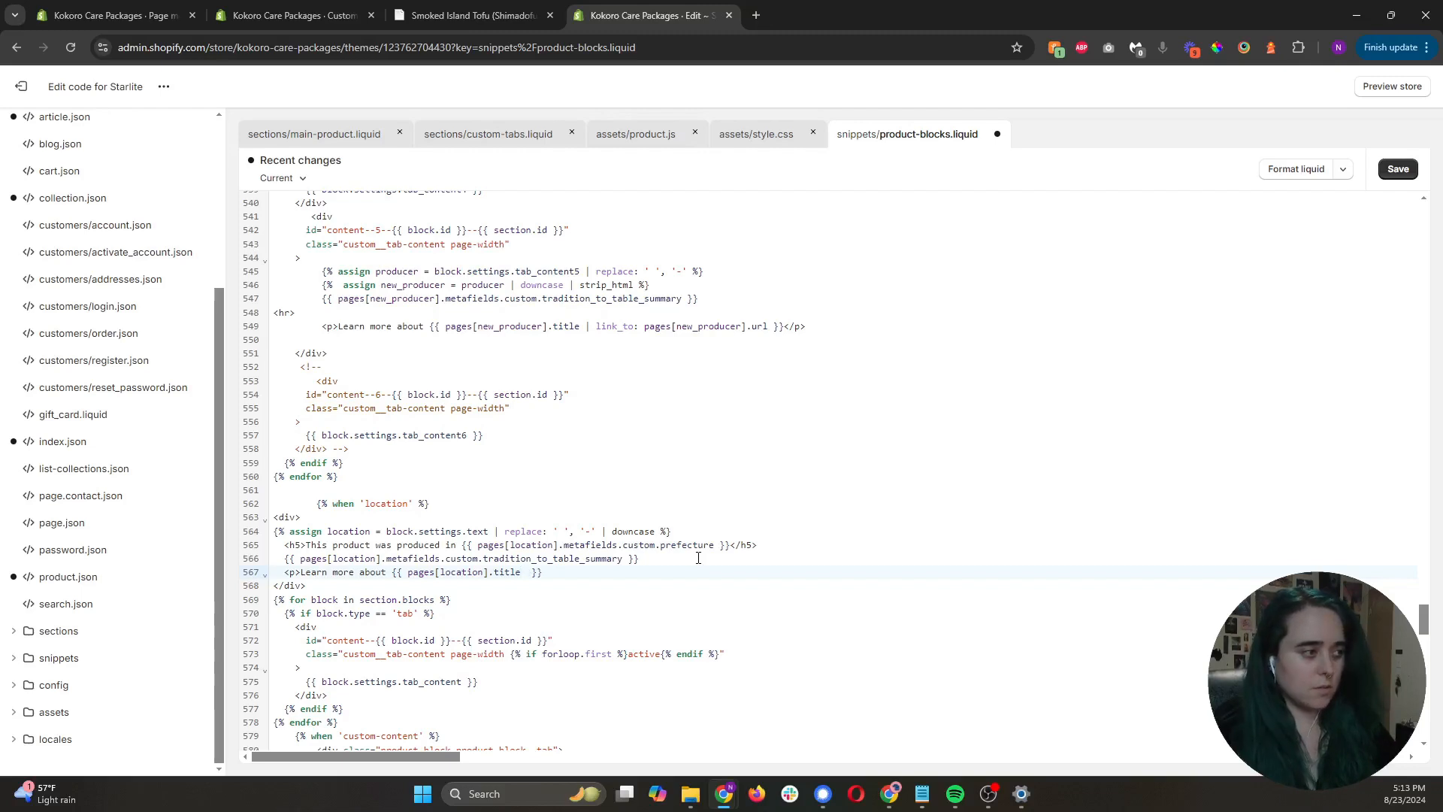
Turn the page title output into a link with the filter link_to: pages[location].url, close the paragraph, and save the snippet.
type("|")
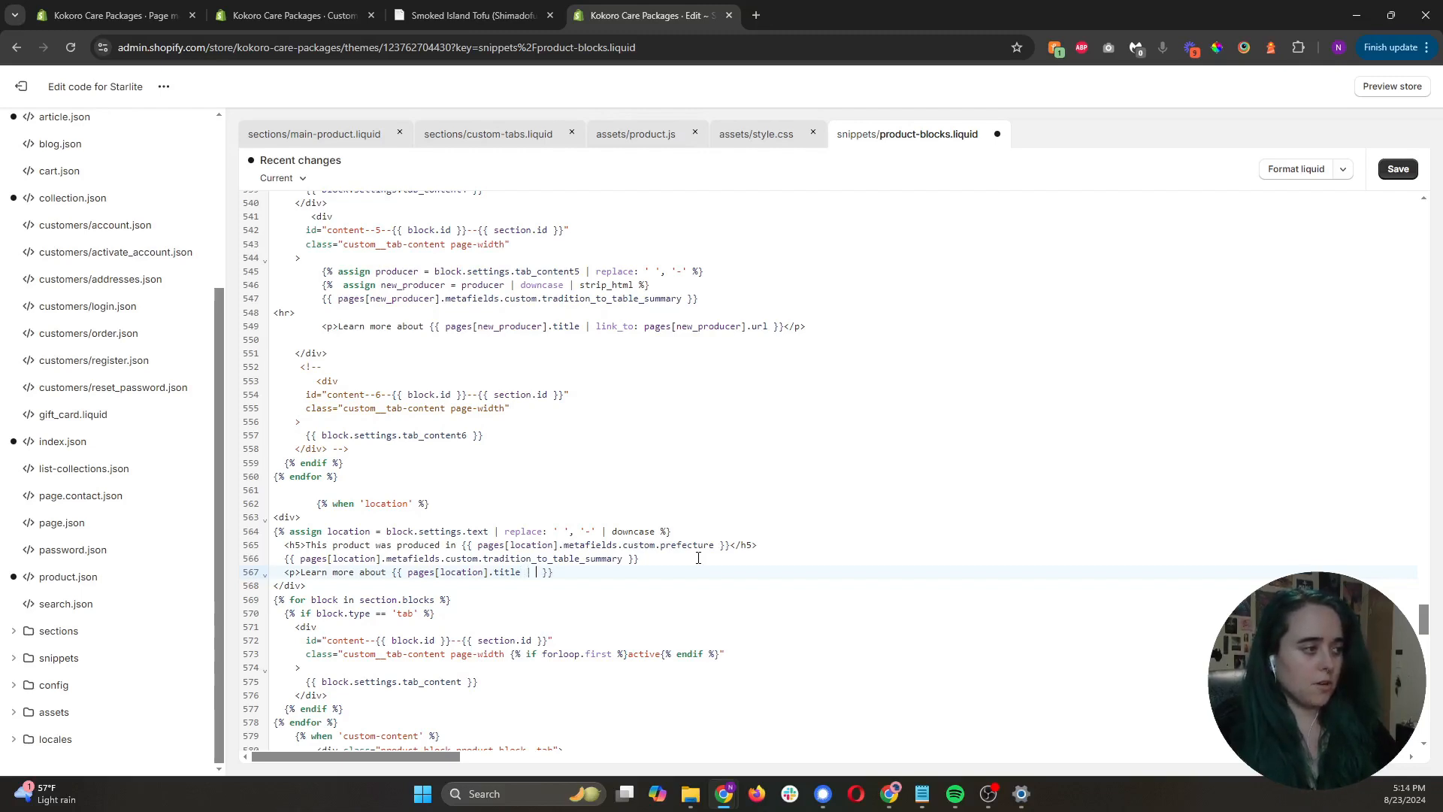
type(" link")
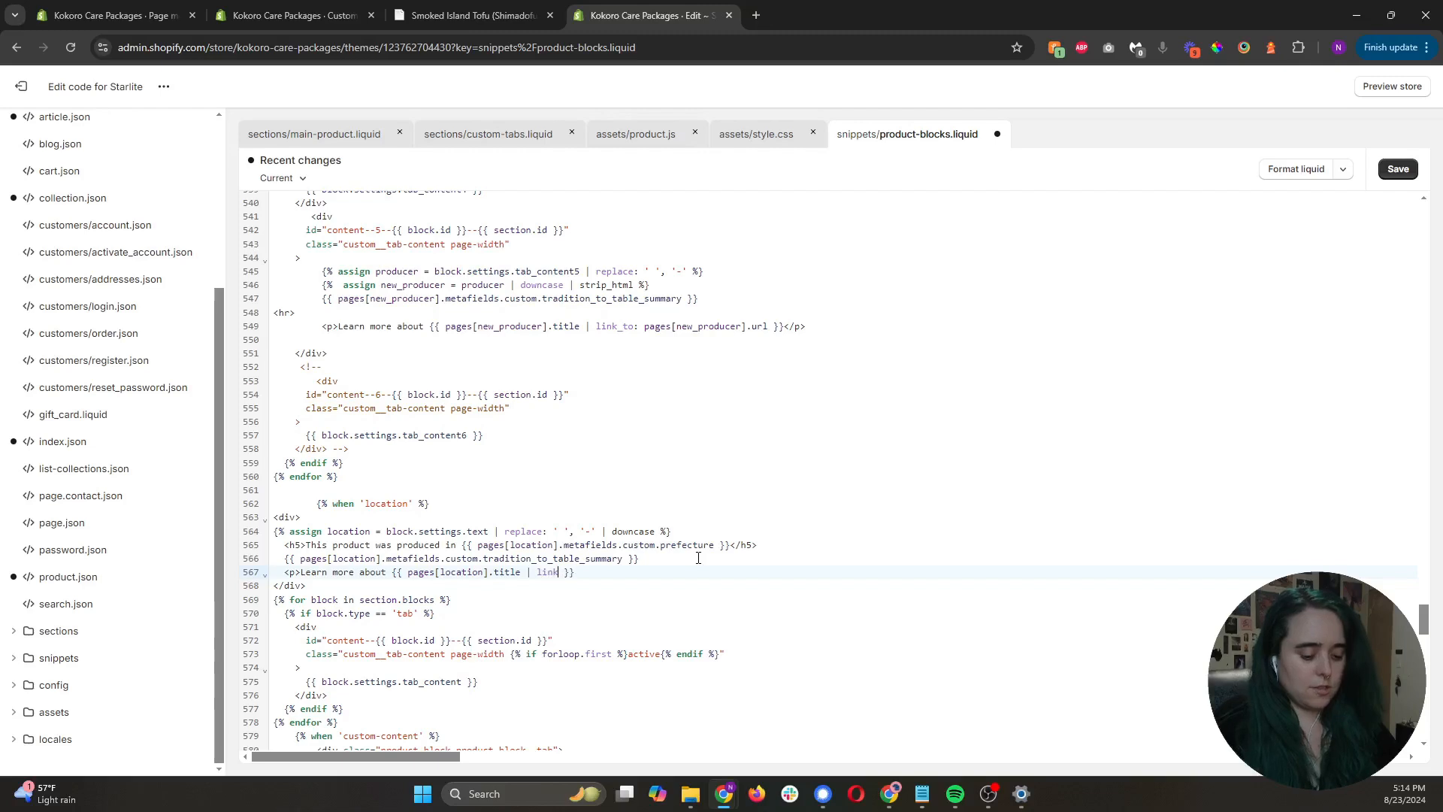
type("_to: pages[location]")
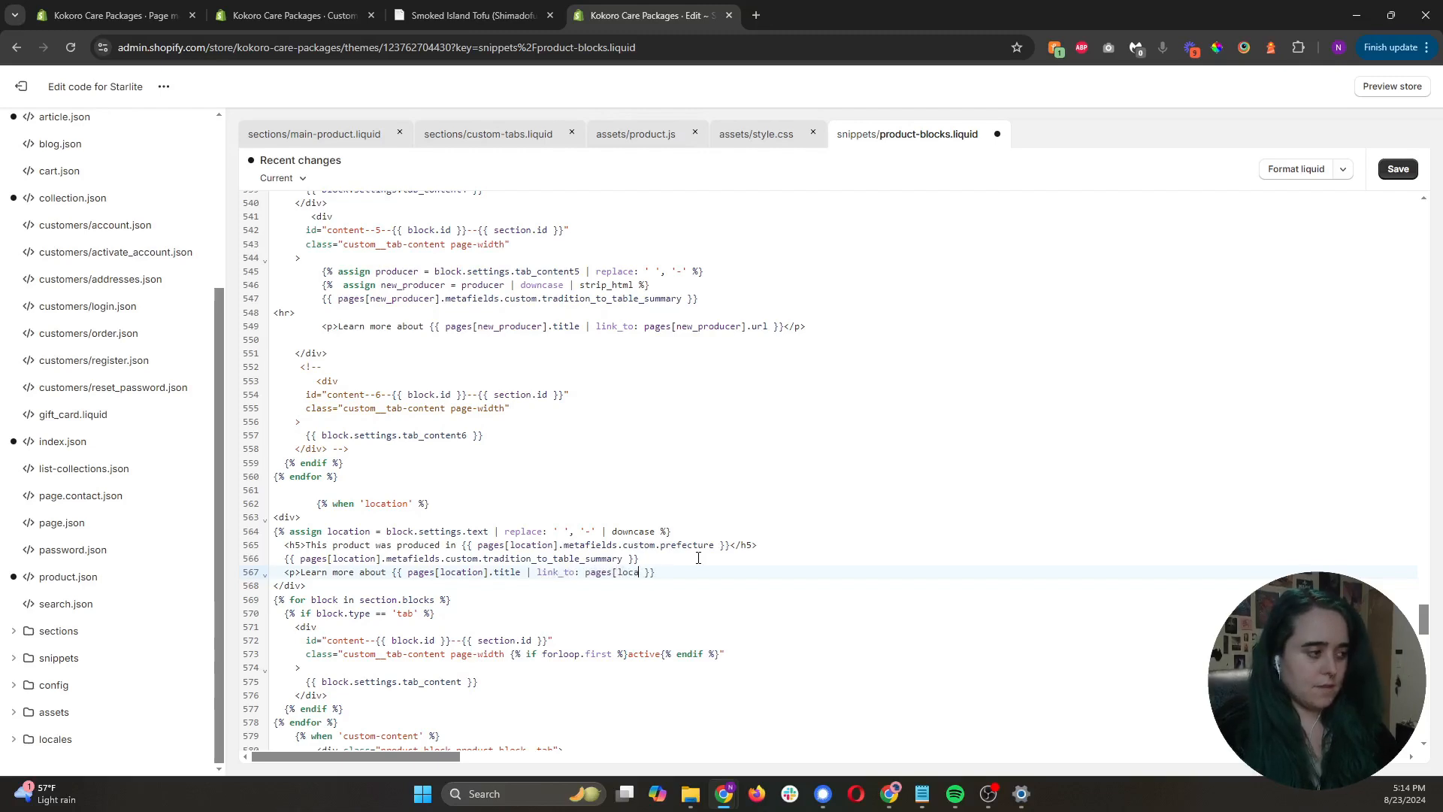
type(".url")
key("Right")
key("Right")
key("Right")
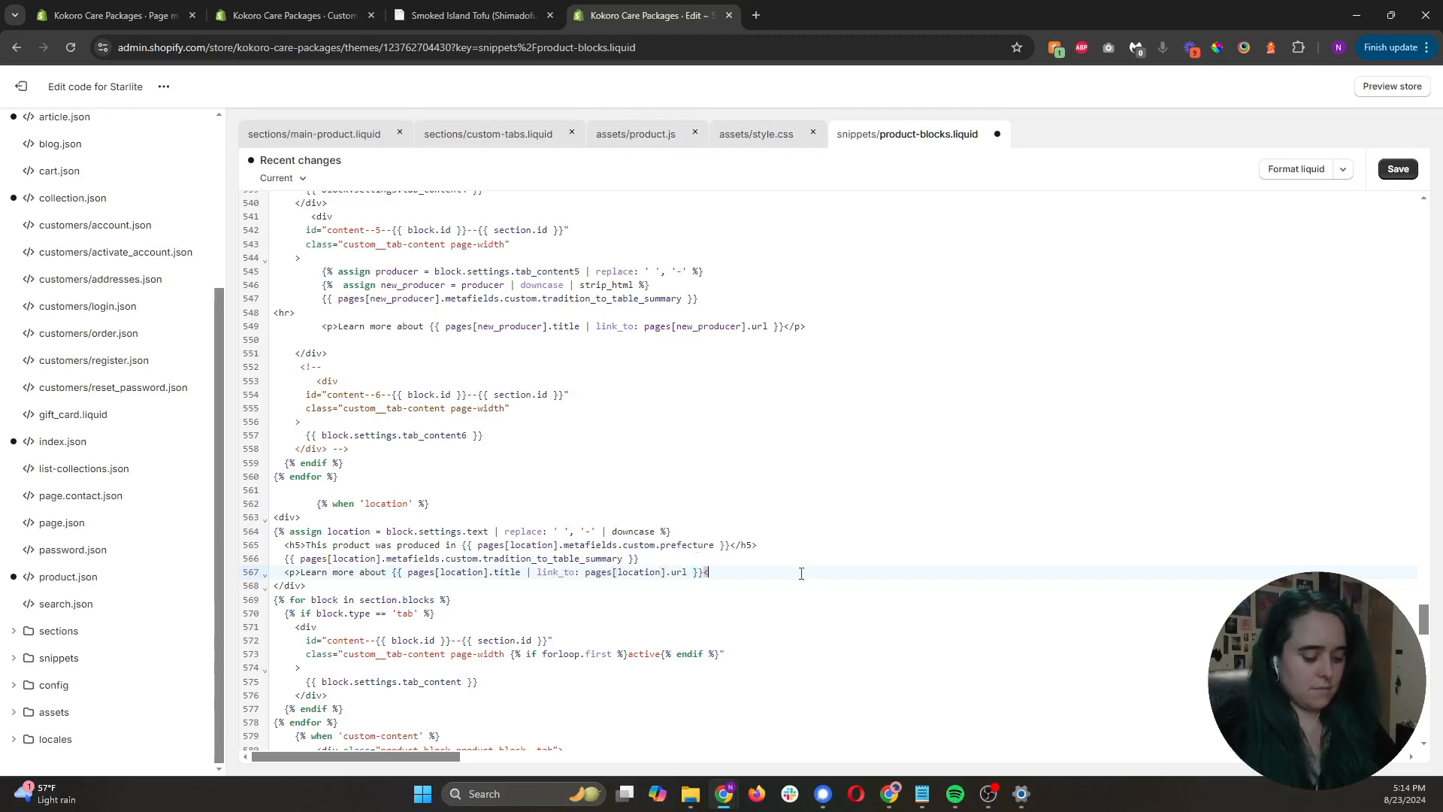
type("</p>")
key("ctrl+s")
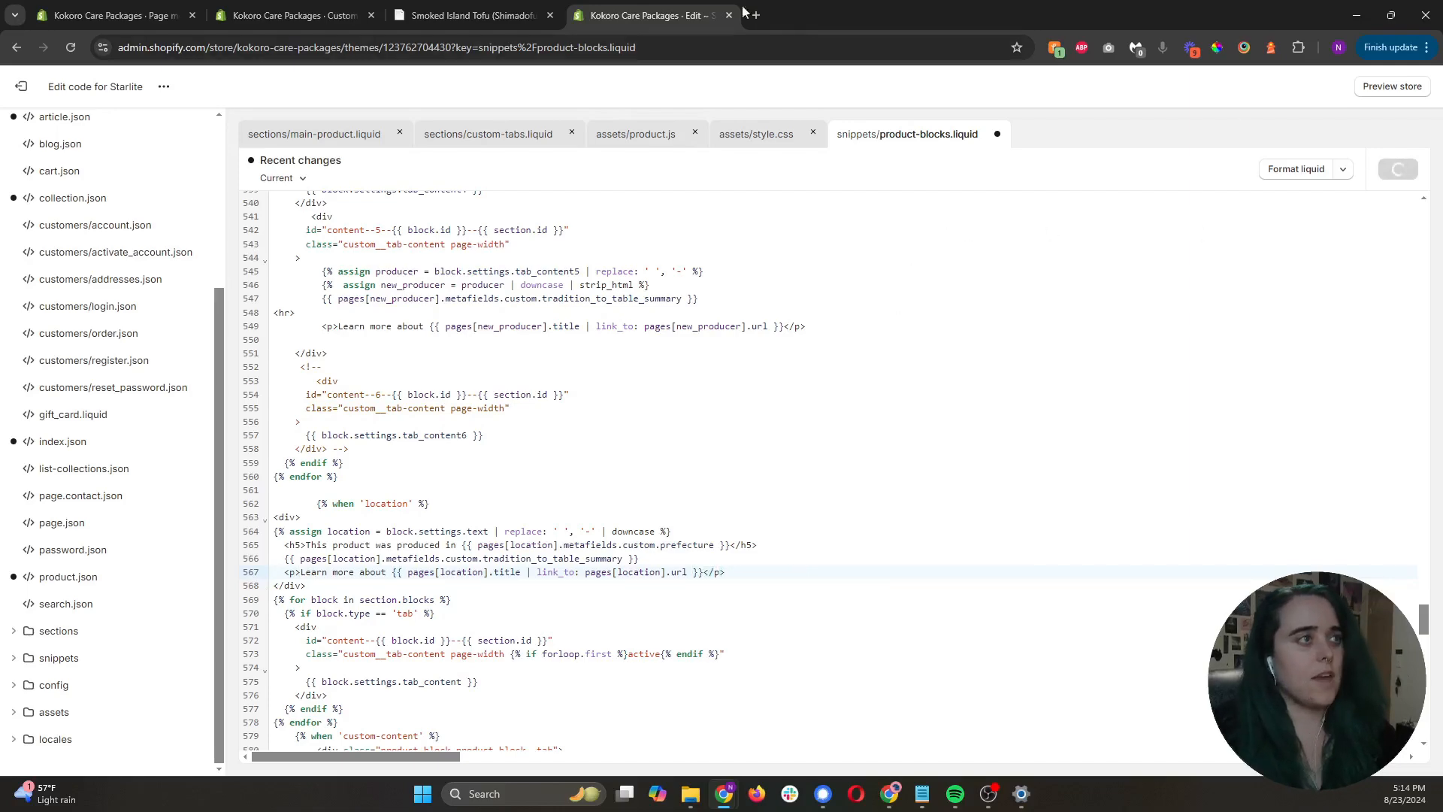
Reload the Smoked Island Tofu storefront preview, check the learn-more line below the producer summary, and return to the code editor.
left_click(487, 11)
key("ctrl+r")
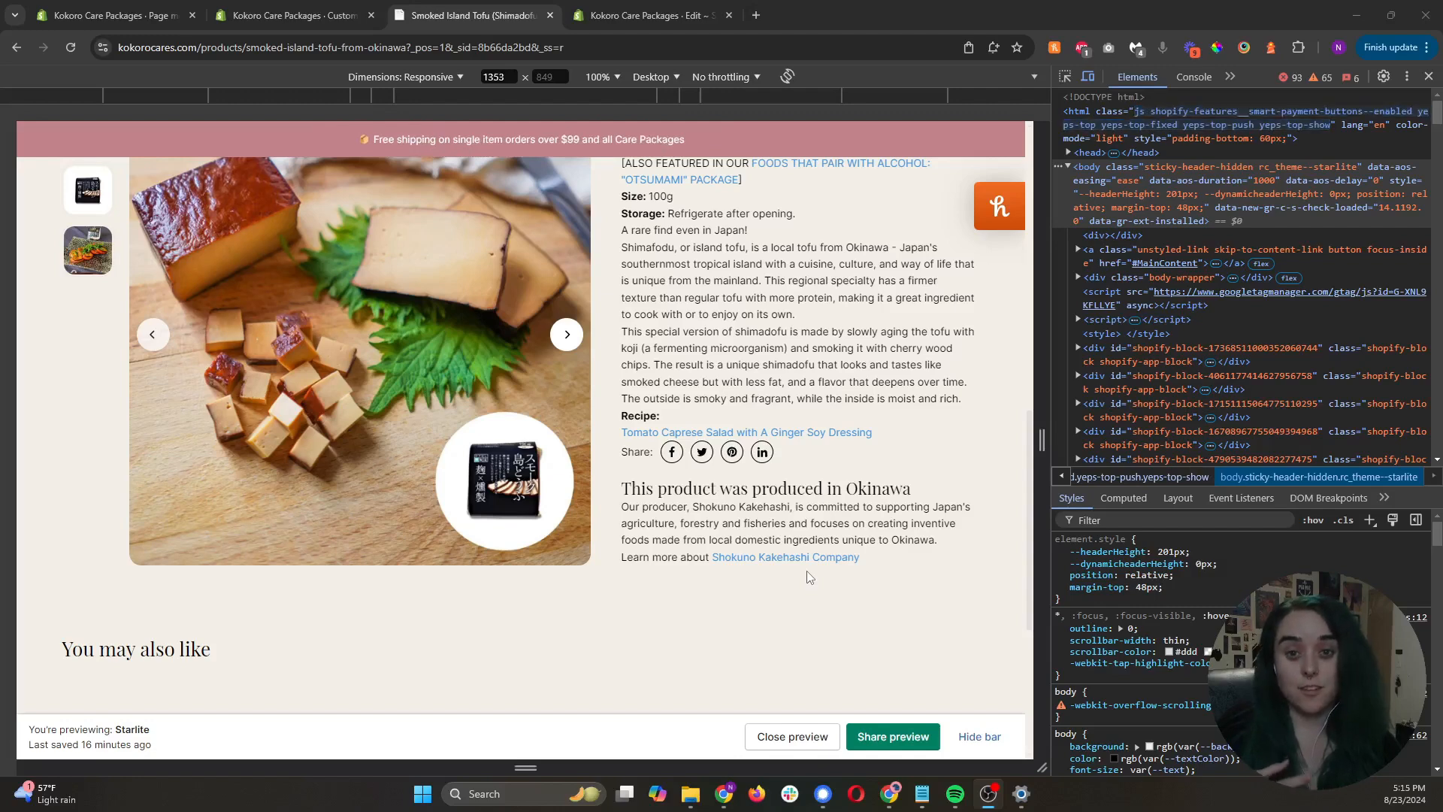
key("ctrl+Tab")
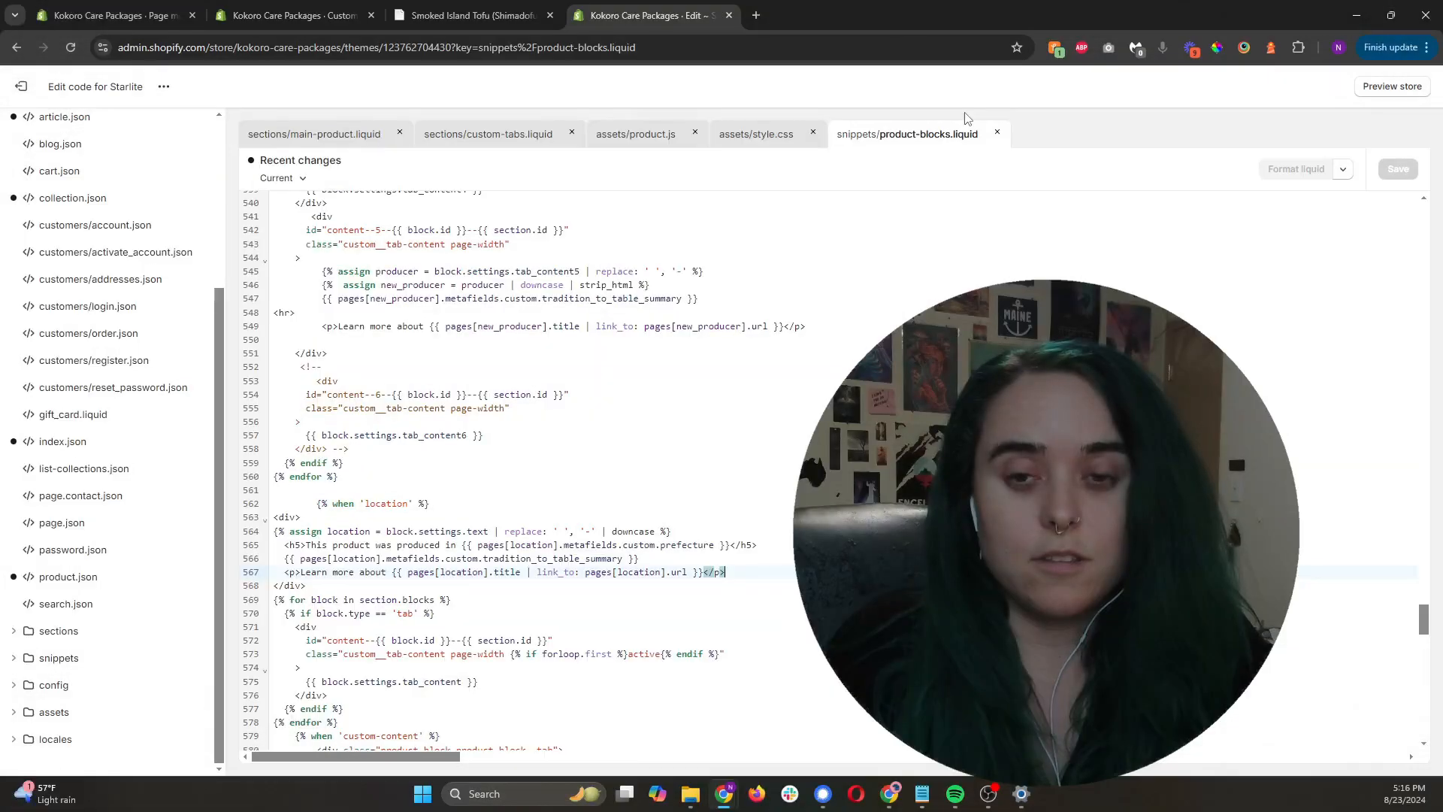